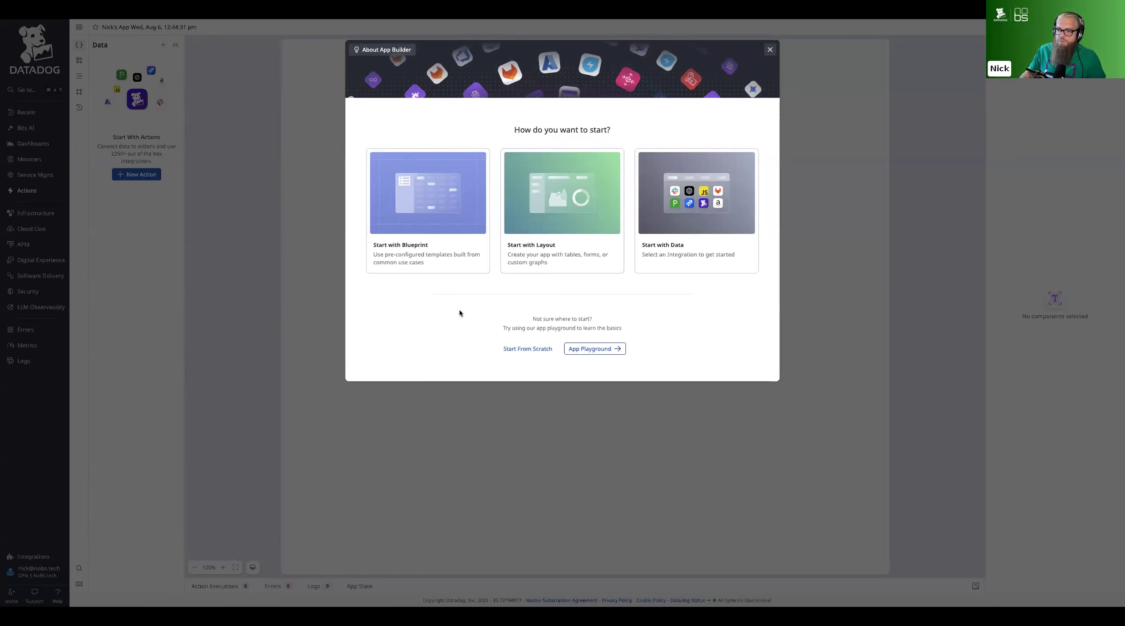
Start the app from a blueprint, searching the library for "aws" and using the Manage EC2 Instances blueprint
left_click(442, 243)
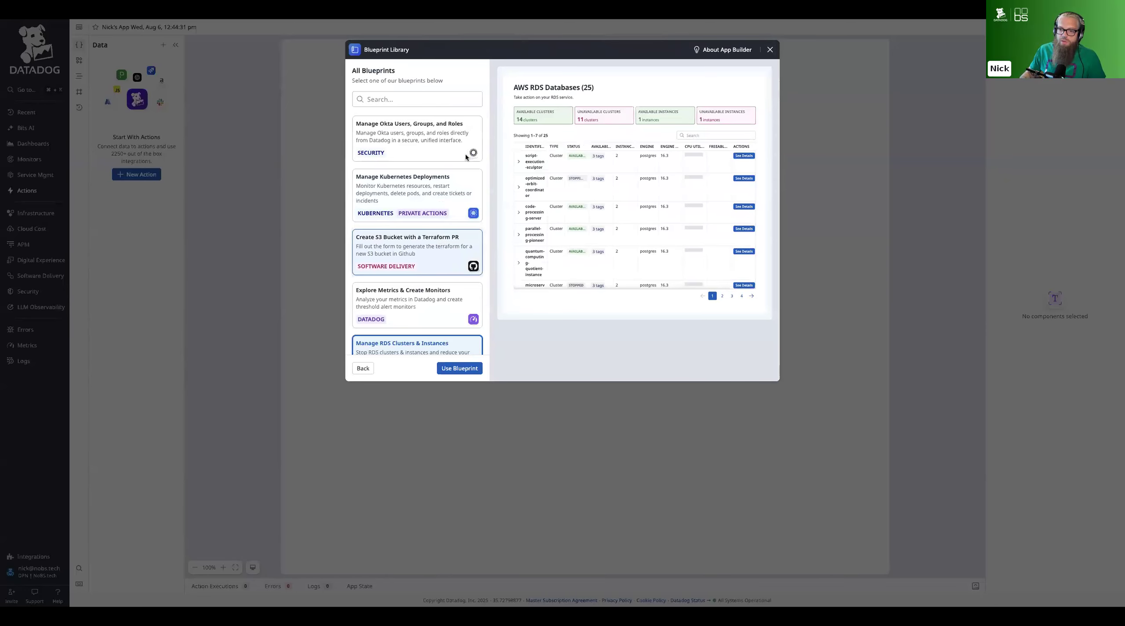
left_click(416, 99)
type("aws")
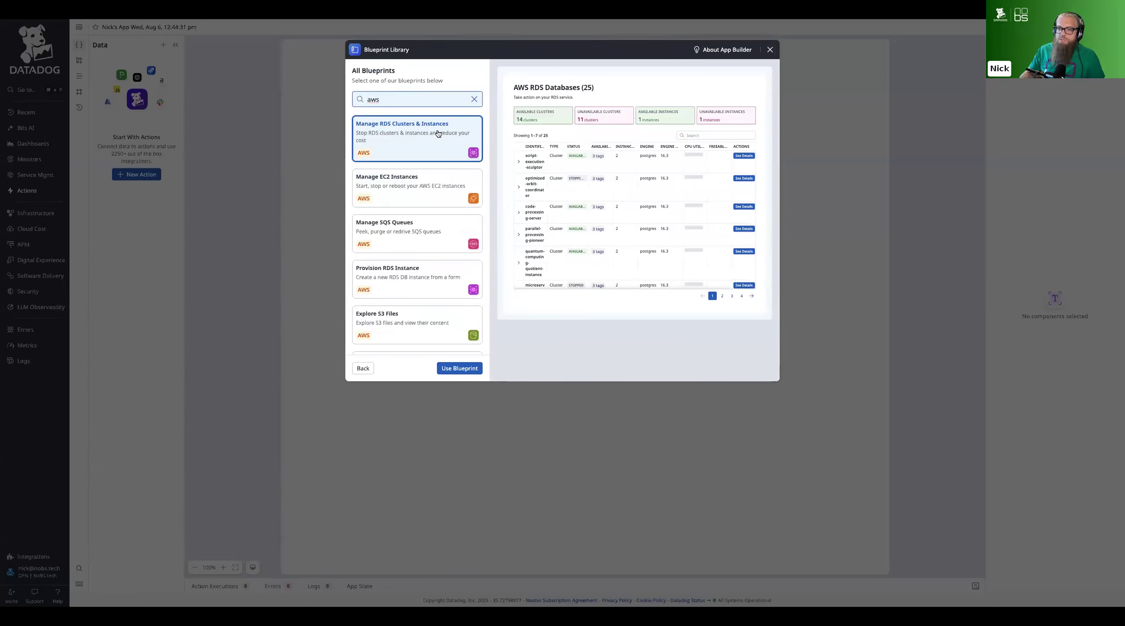
scroll(438, 158, "down", 1)
scroll(438, 159, "down", 5)
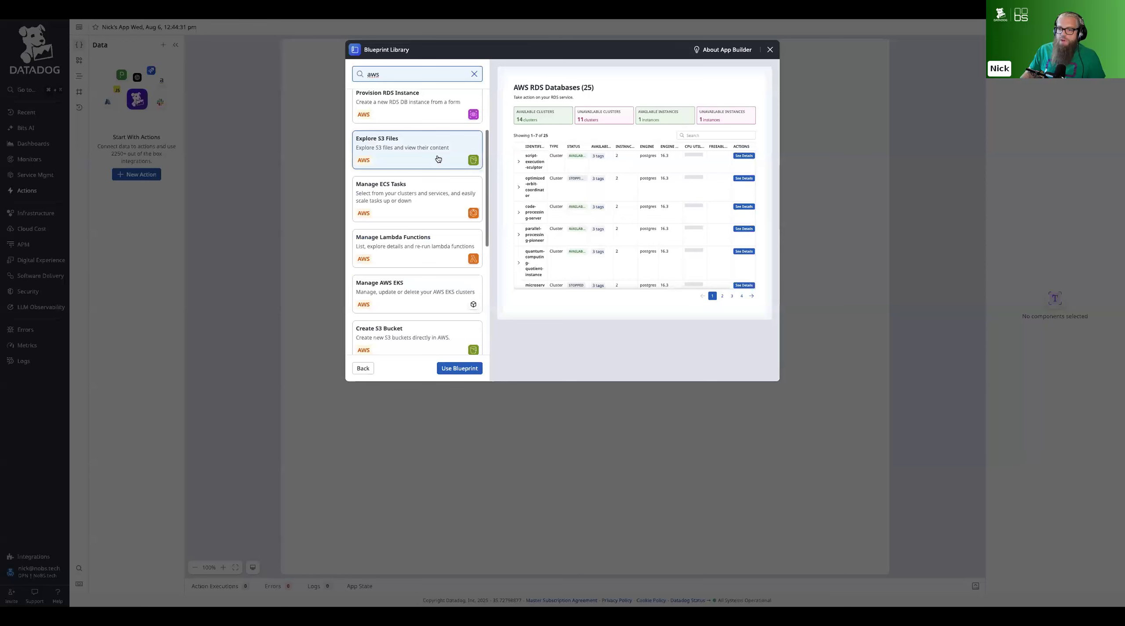
scroll(438, 159, "down", 3)
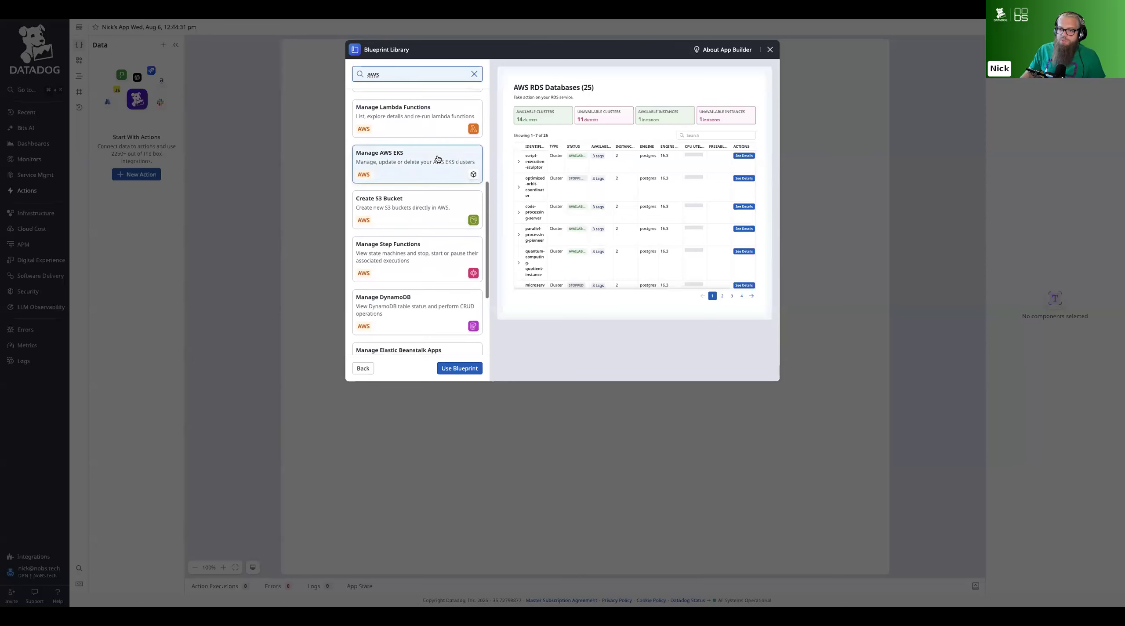
scroll(438, 159, "up", 9)
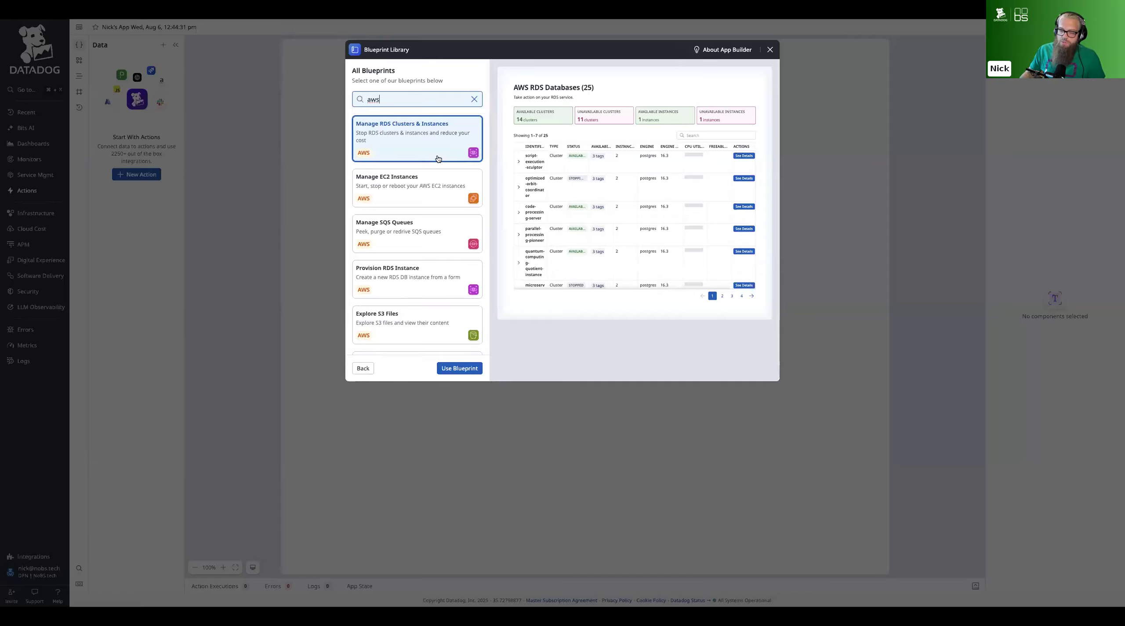
left_click(424, 193)
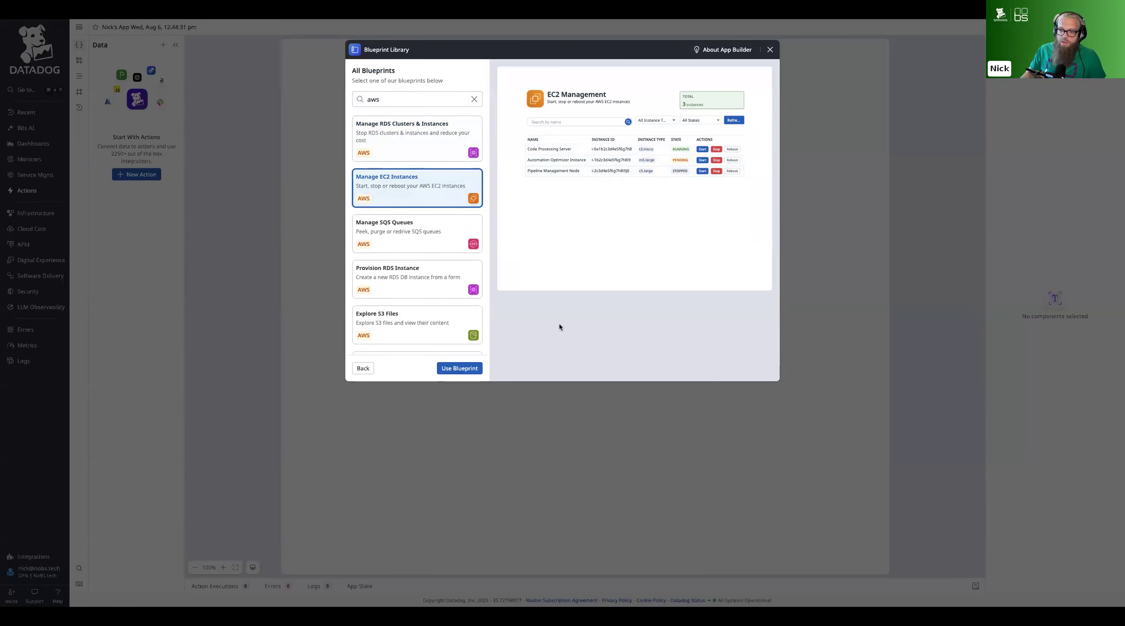
left_click(465, 368)
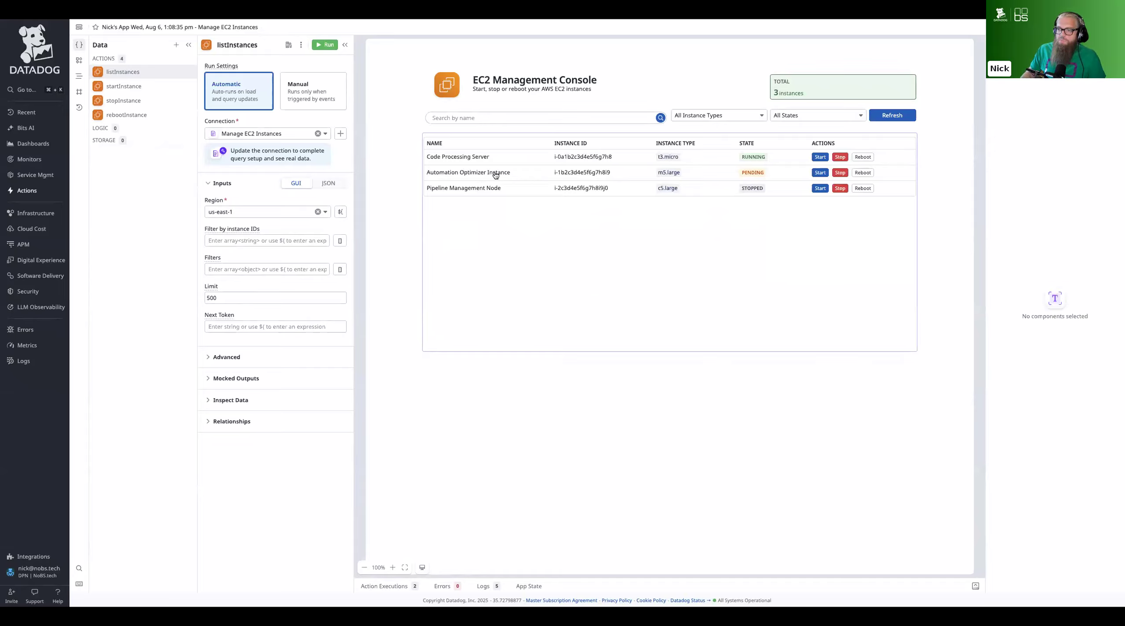
Set the listInstances connection to AWS Sandbox for all AWS queries and check it on the startInstance and stopInstance actions
left_click(295, 134)
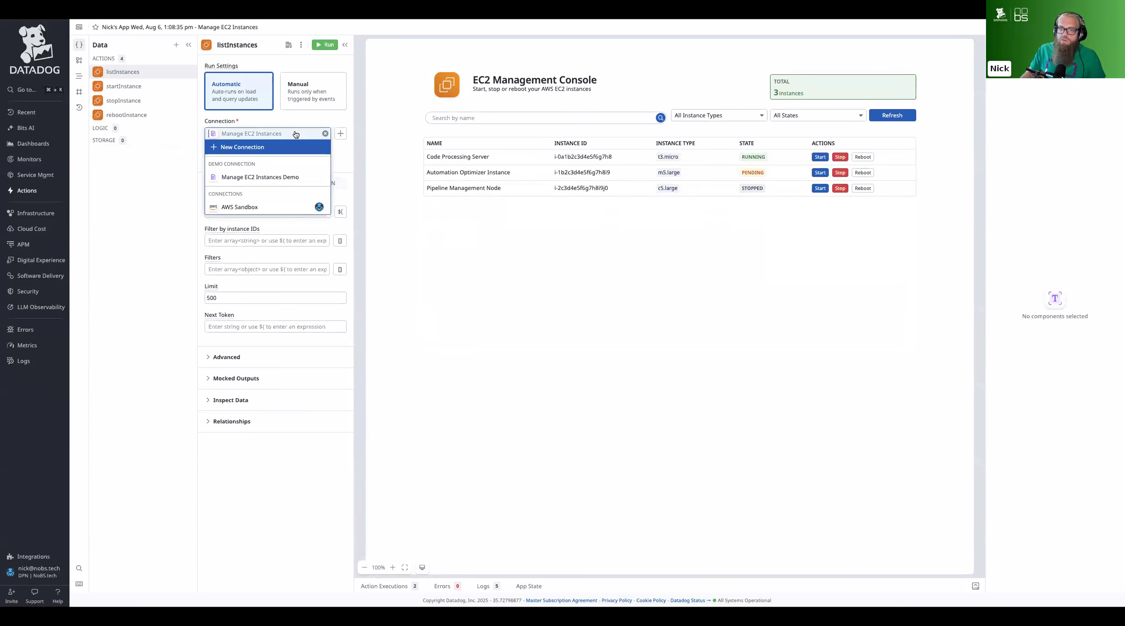
left_click(247, 208)
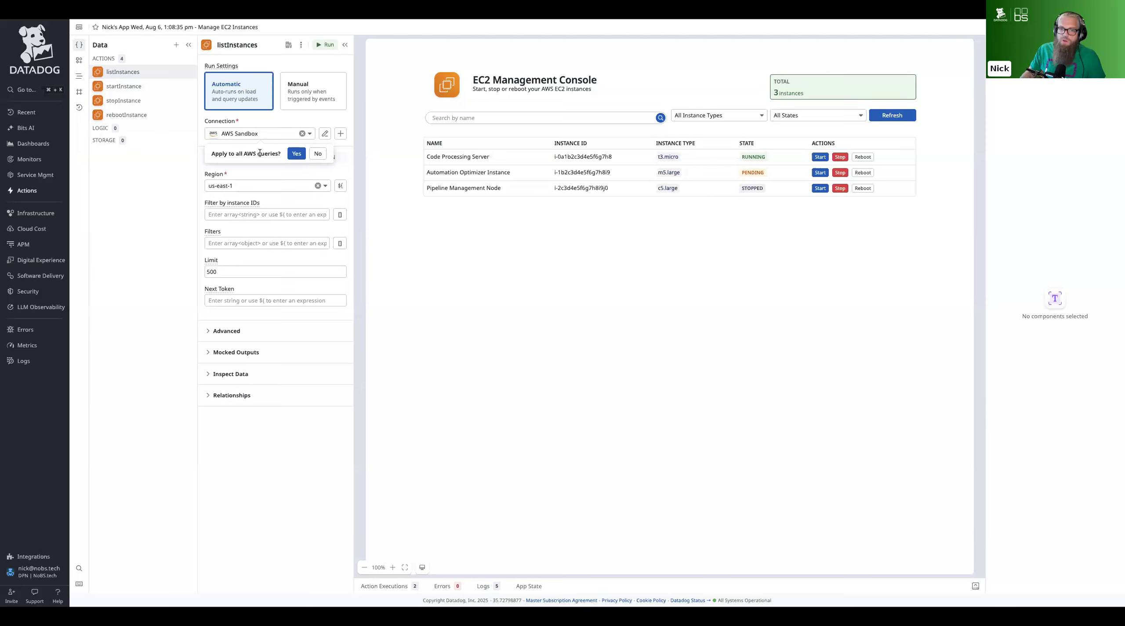
left_click(294, 154)
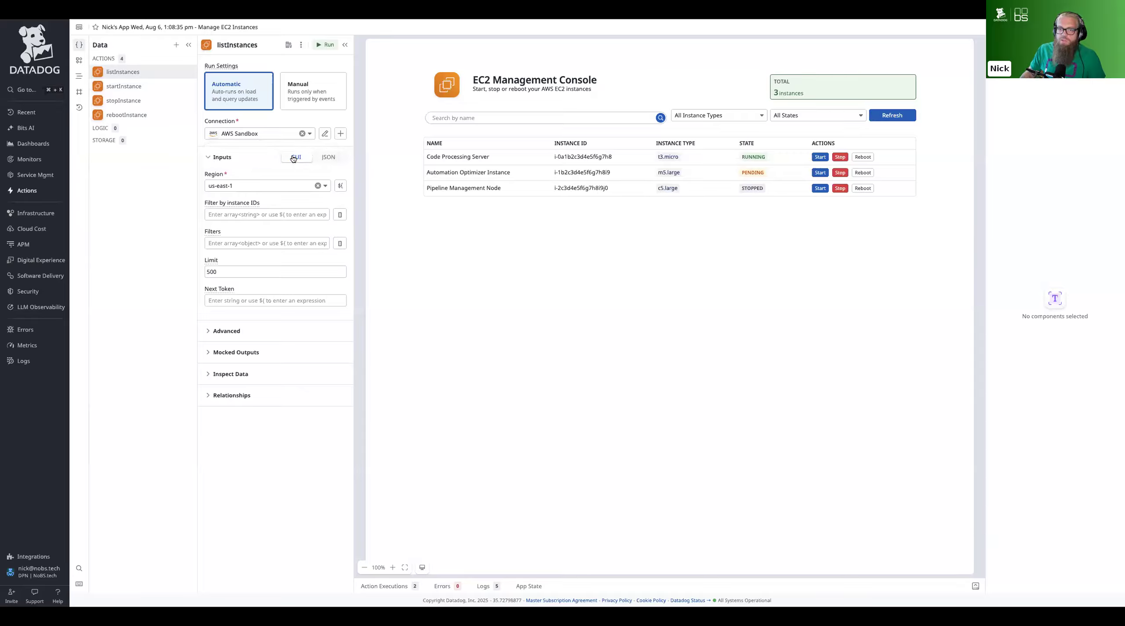
left_click(138, 89)
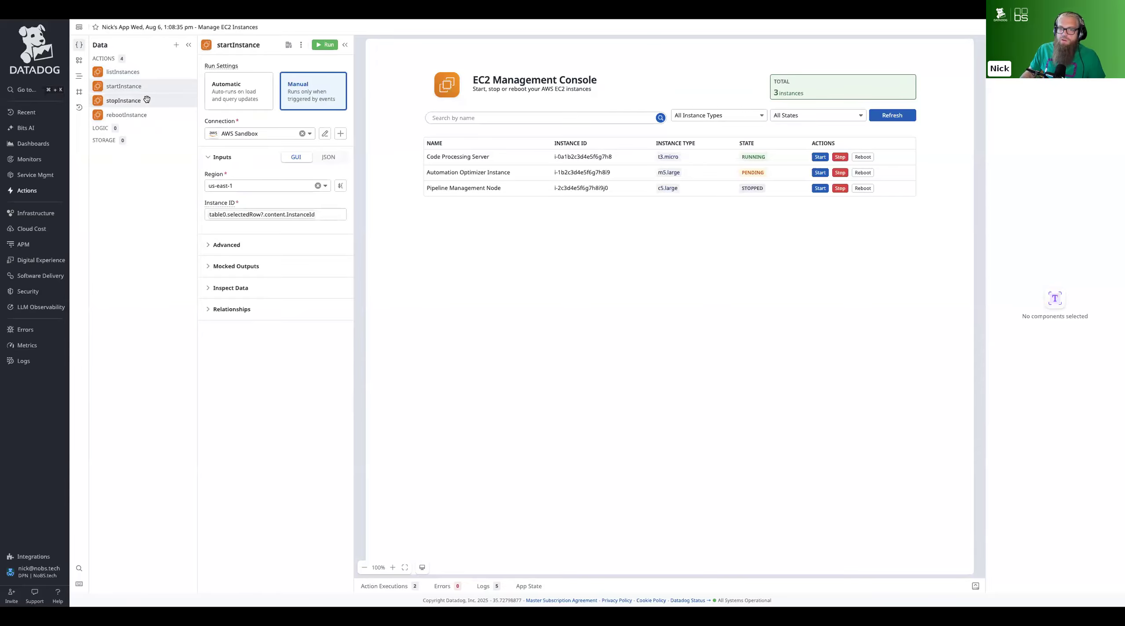
left_click(145, 100)
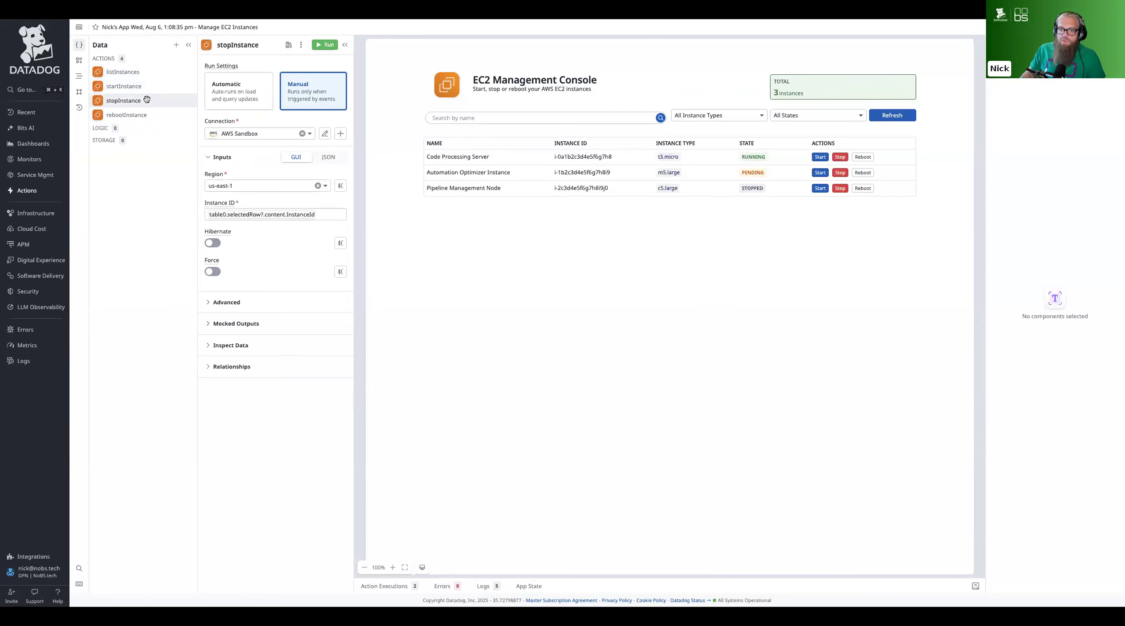
Set the region of the listInstances action to us-east-2
left_click(130, 75)
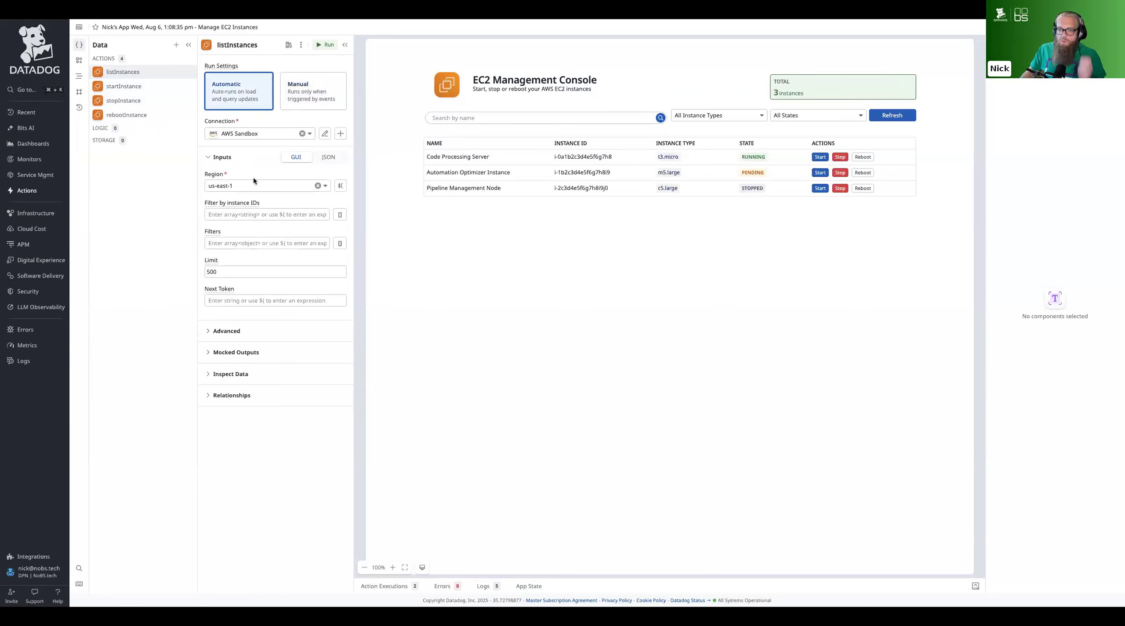
left_click(318, 186)
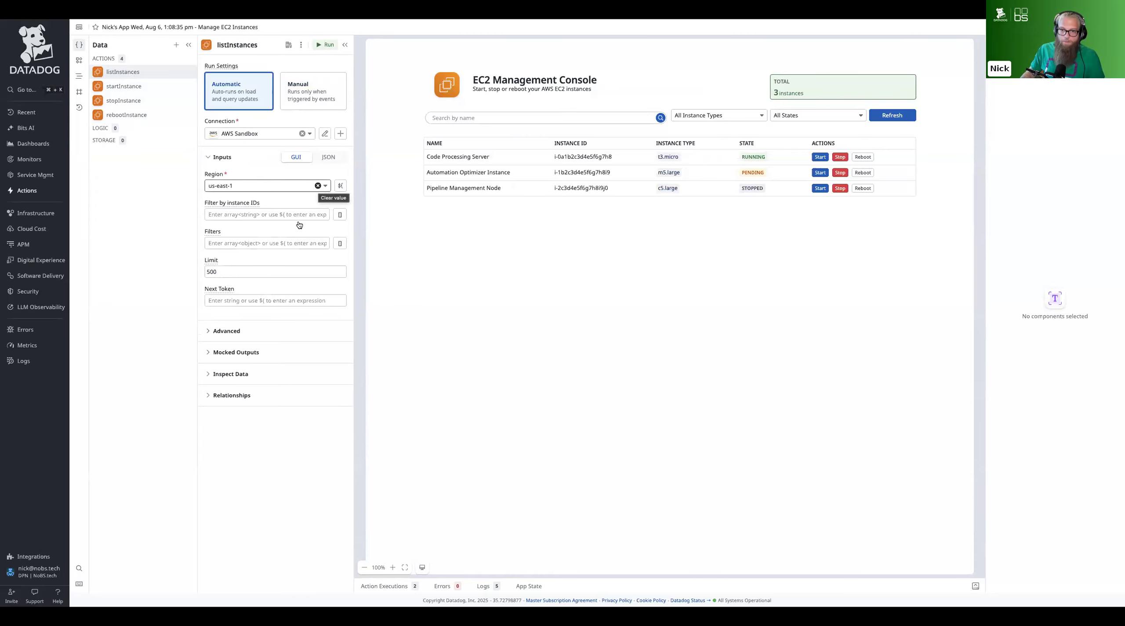
type("us-eas")
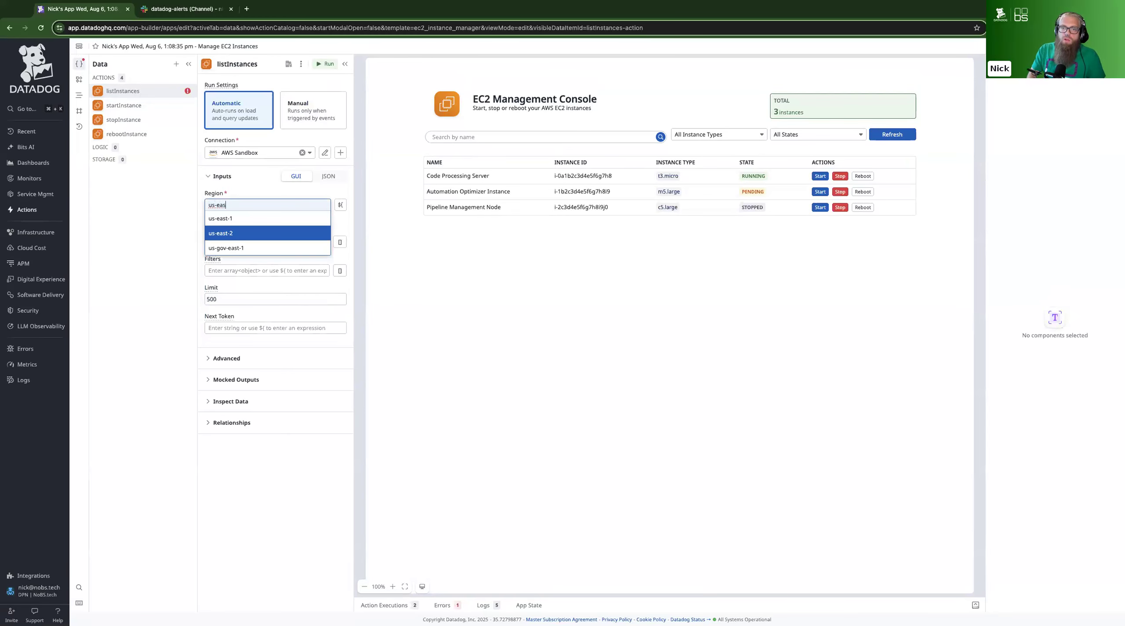
key("Return")
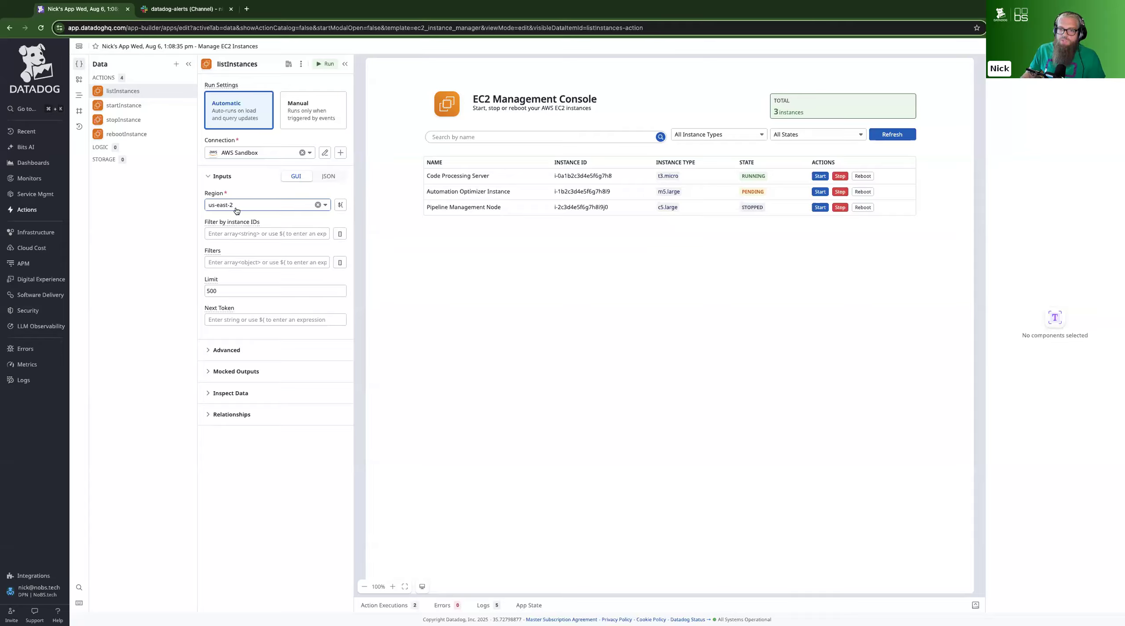
Set the region of the rebootInstance action to us-east-2
left_click(127, 133)
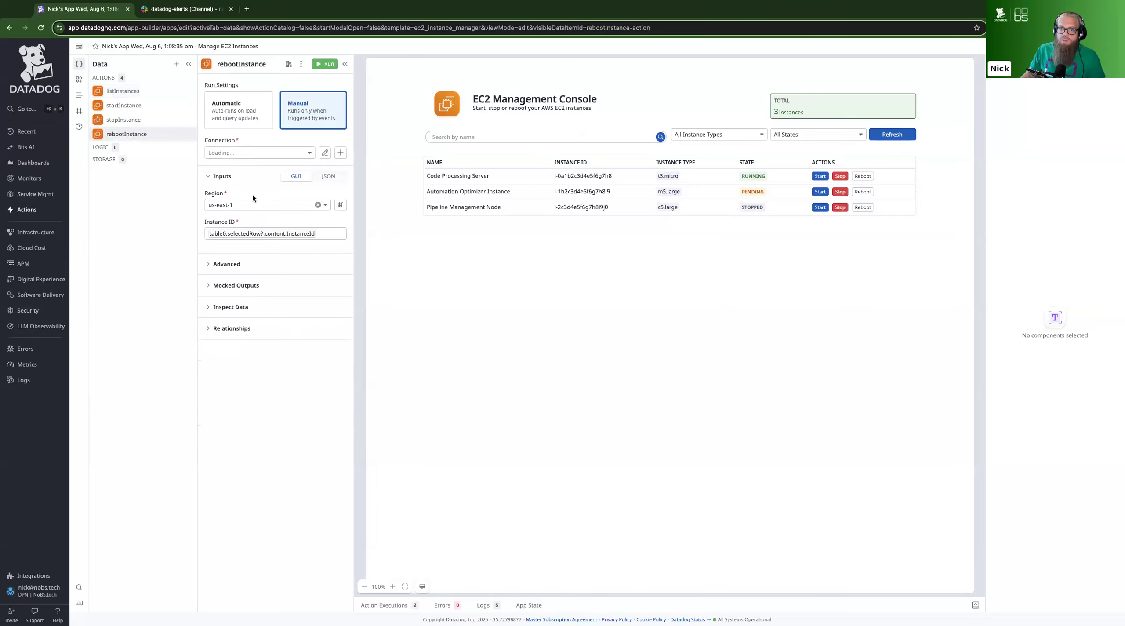
left_click(317, 204)
left_click(273, 204)
type("use")
key("BackSpace")
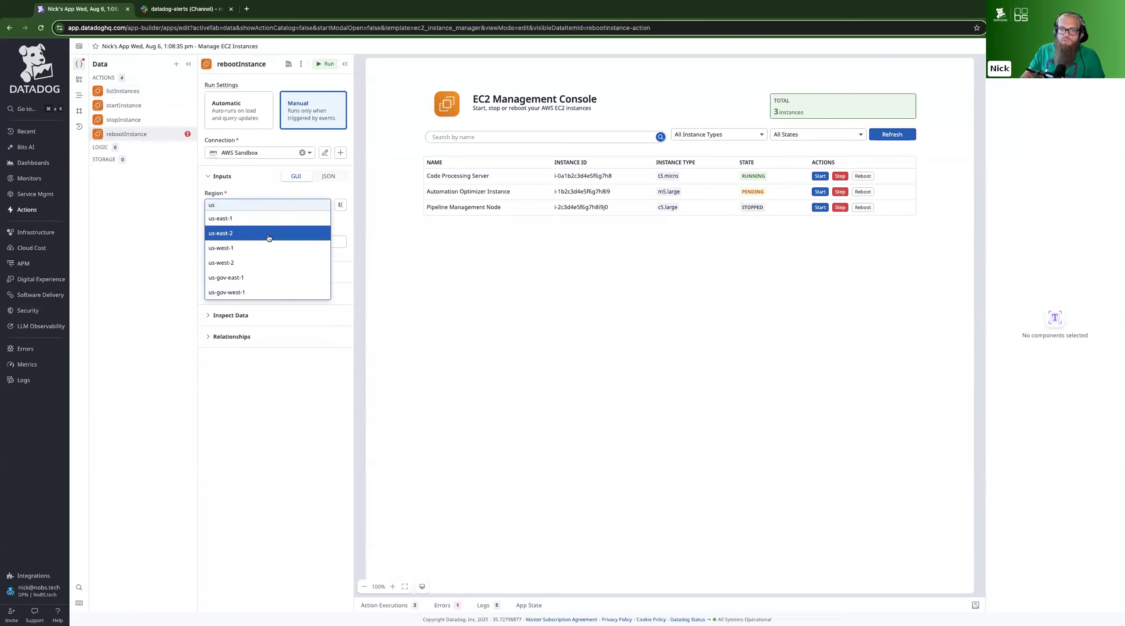
left_click(268, 236)
Run the listInstances action, then preview the app and return to editing
left_click(137, 92)
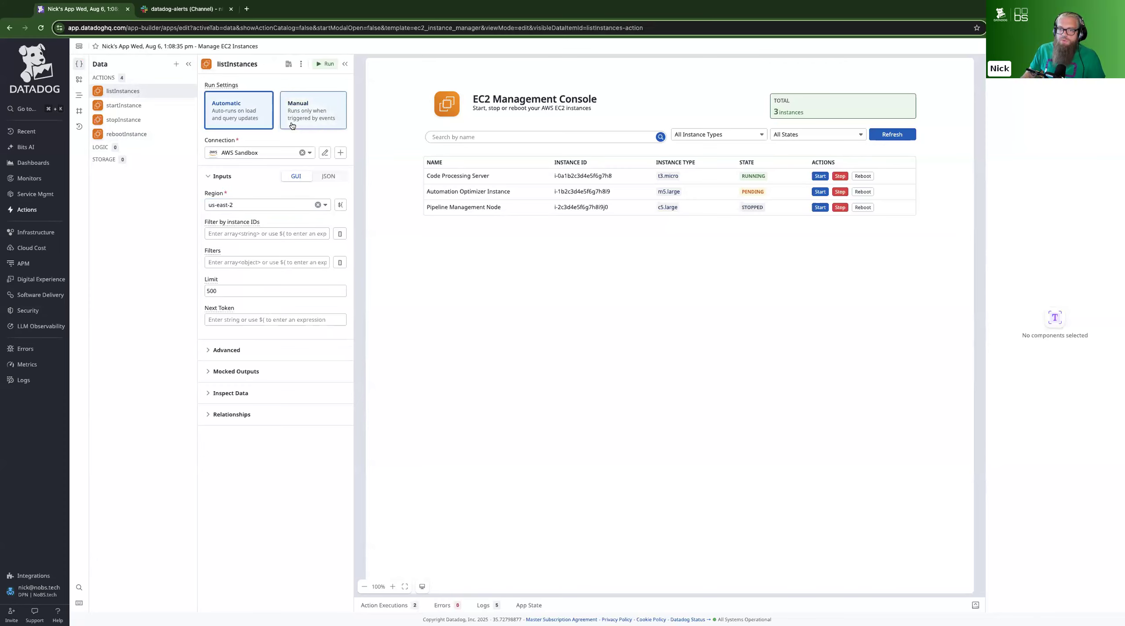
left_click(325, 64)
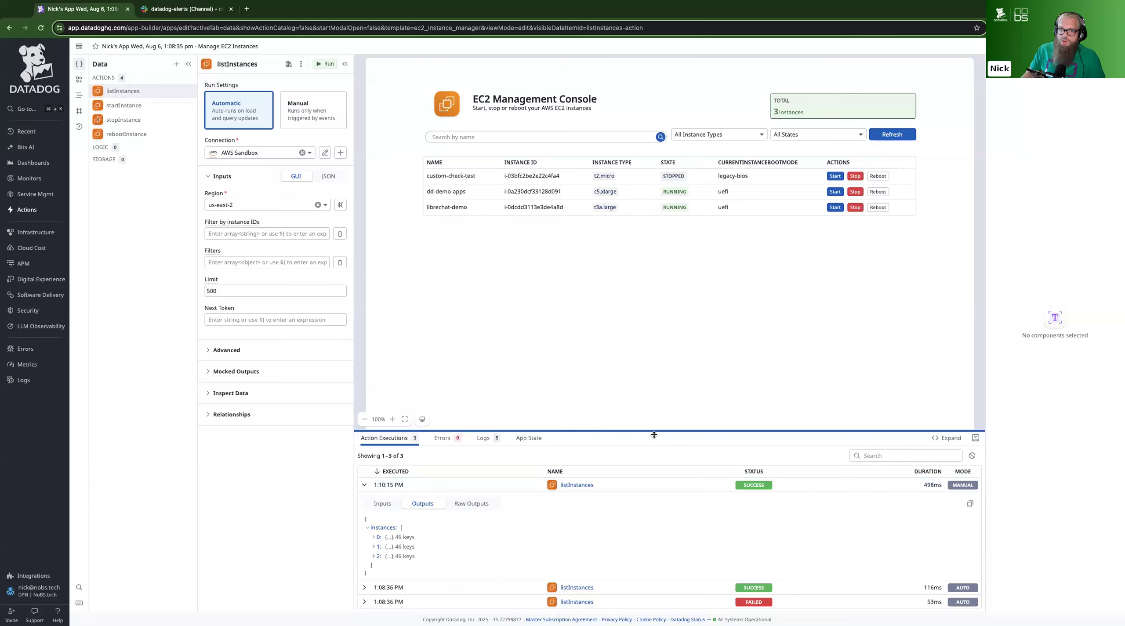
left_click_drag(653, 434, 660, 304)
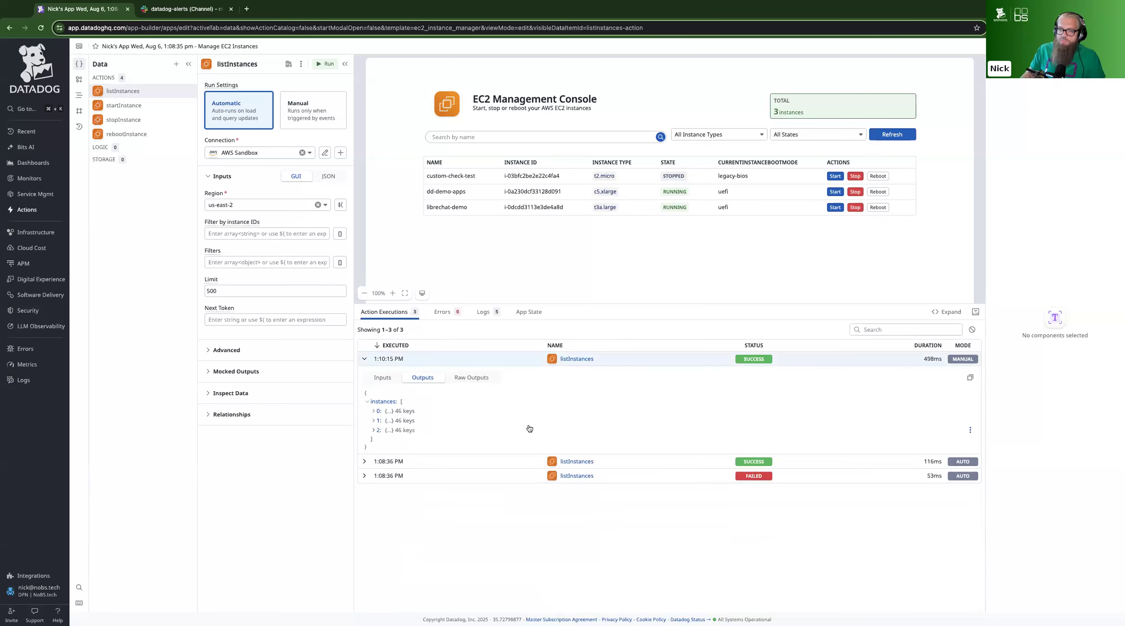
left_click(1043, 46)
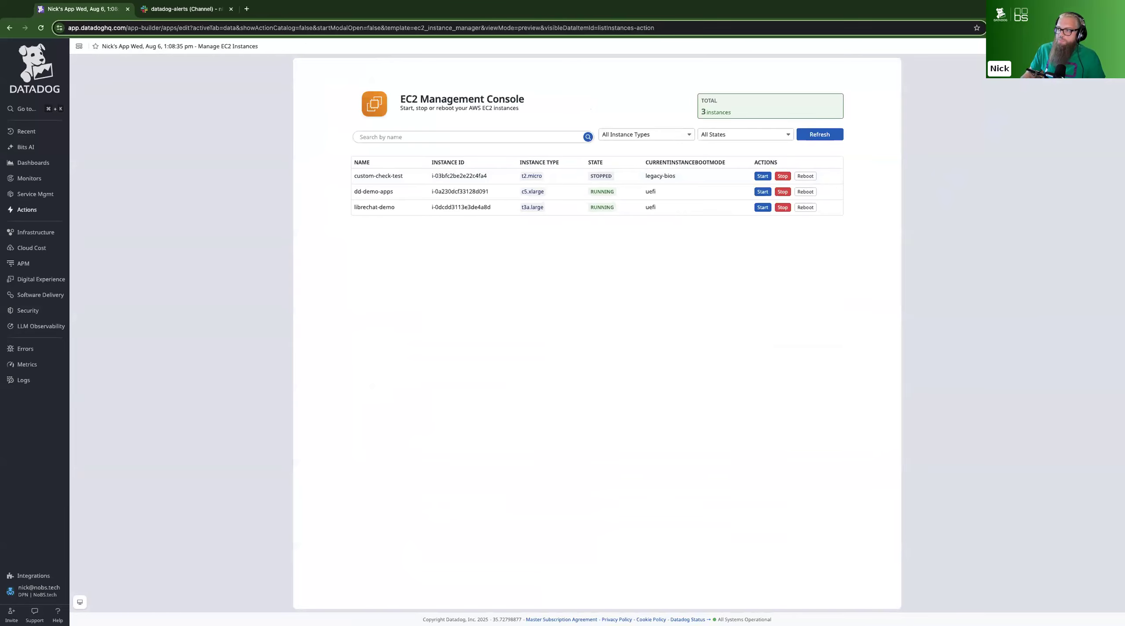
left_click(1042, 46)
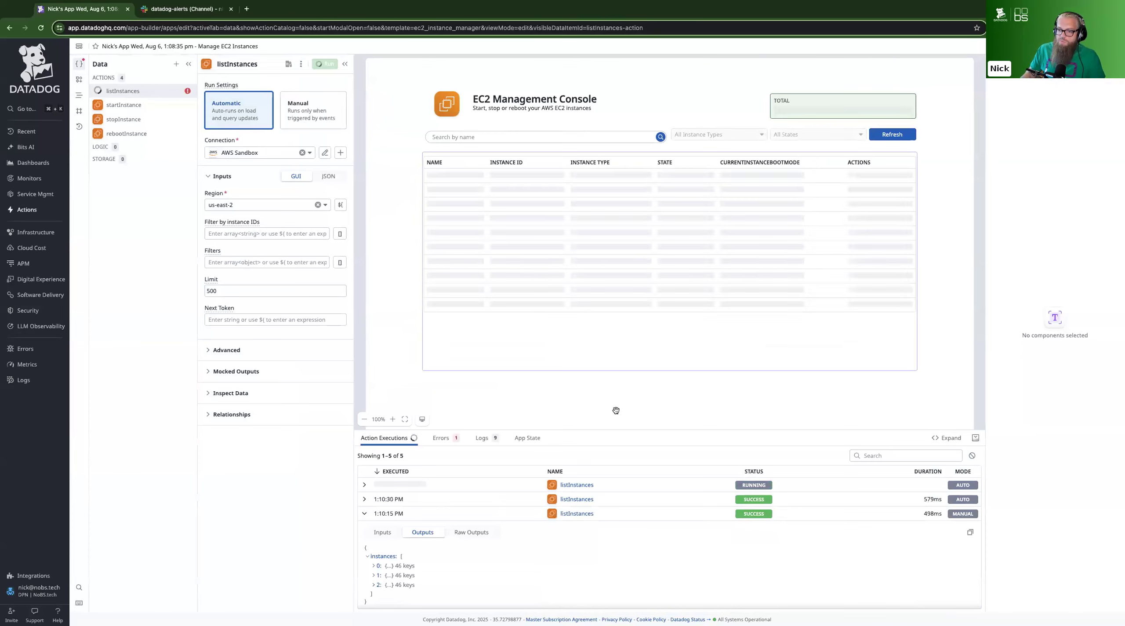
Examine the outputs of the latest listInstances execution, expanding the first instance to read through its attributes
left_click_drag(623, 434, 627, 391)
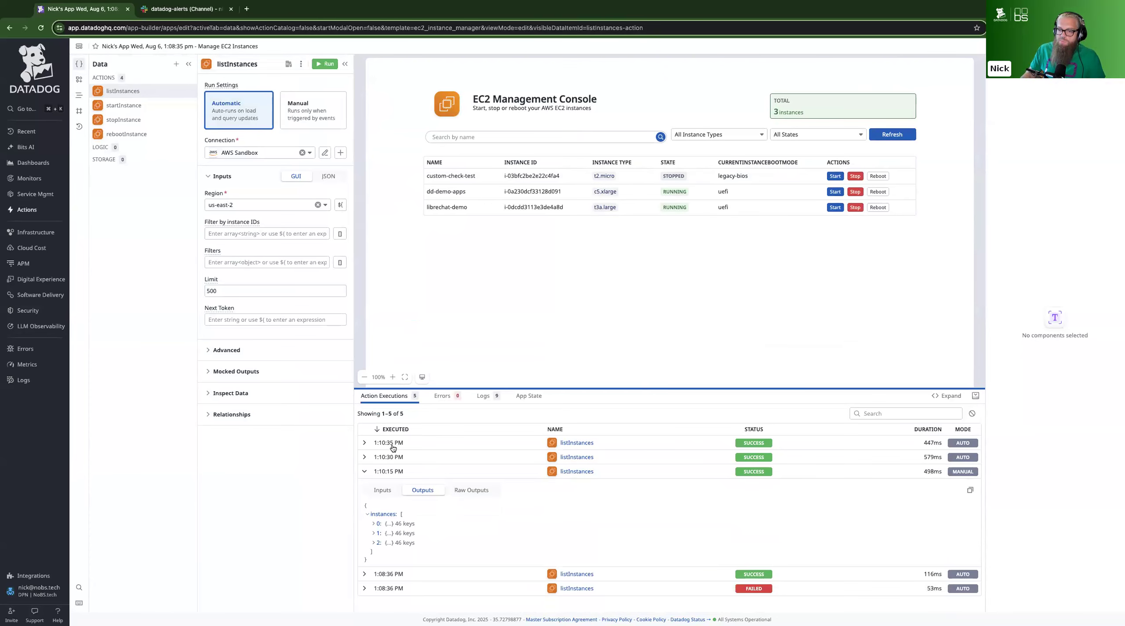
left_click(365, 472)
left_click(365, 443)
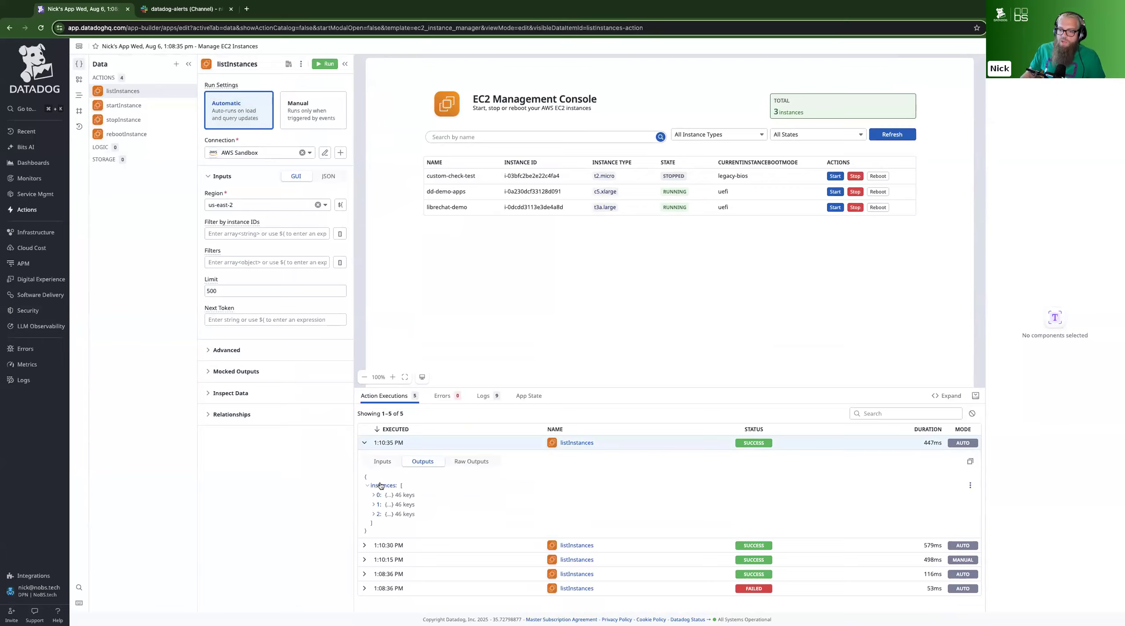
left_click(375, 496)
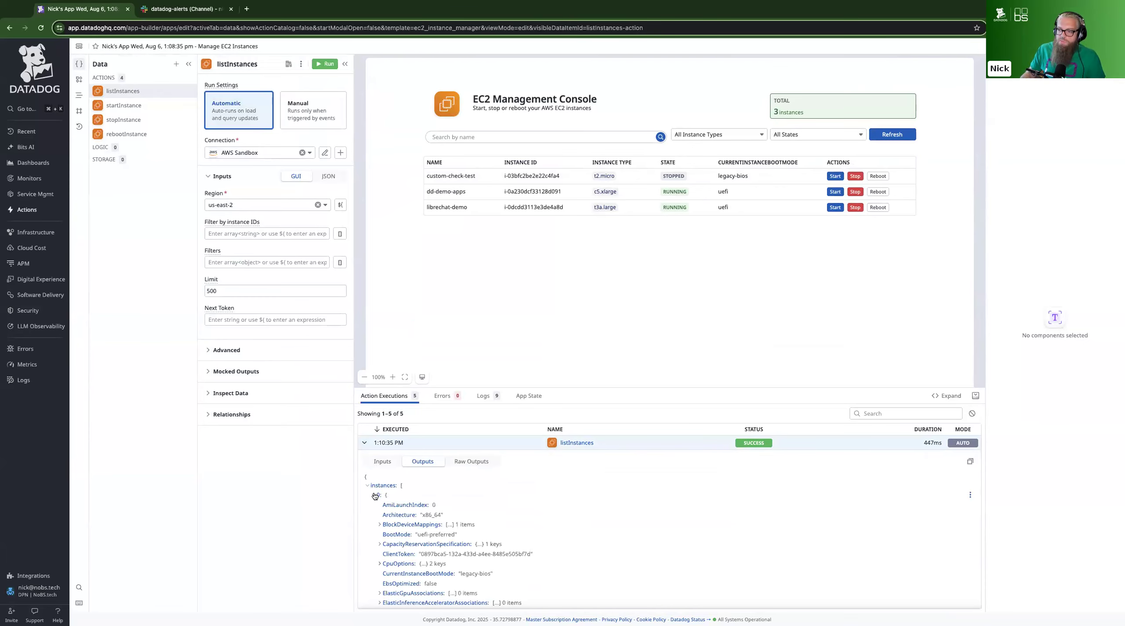
scroll(448, 505, "down", 1)
scroll(448, 507, "down", 8)
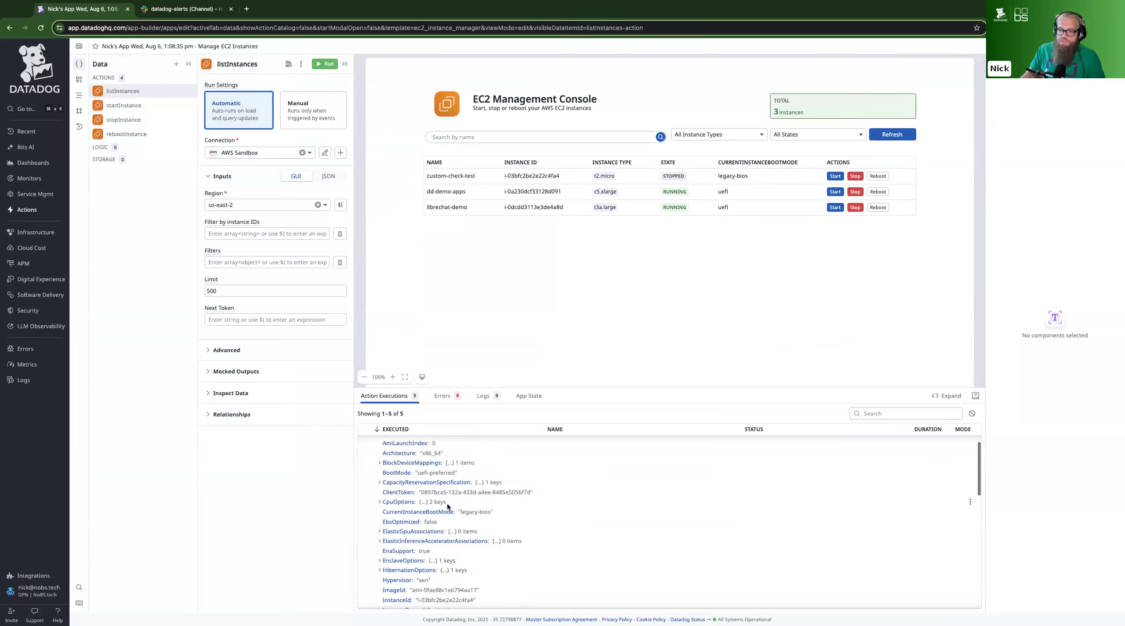
scroll(447, 507, "down", 5)
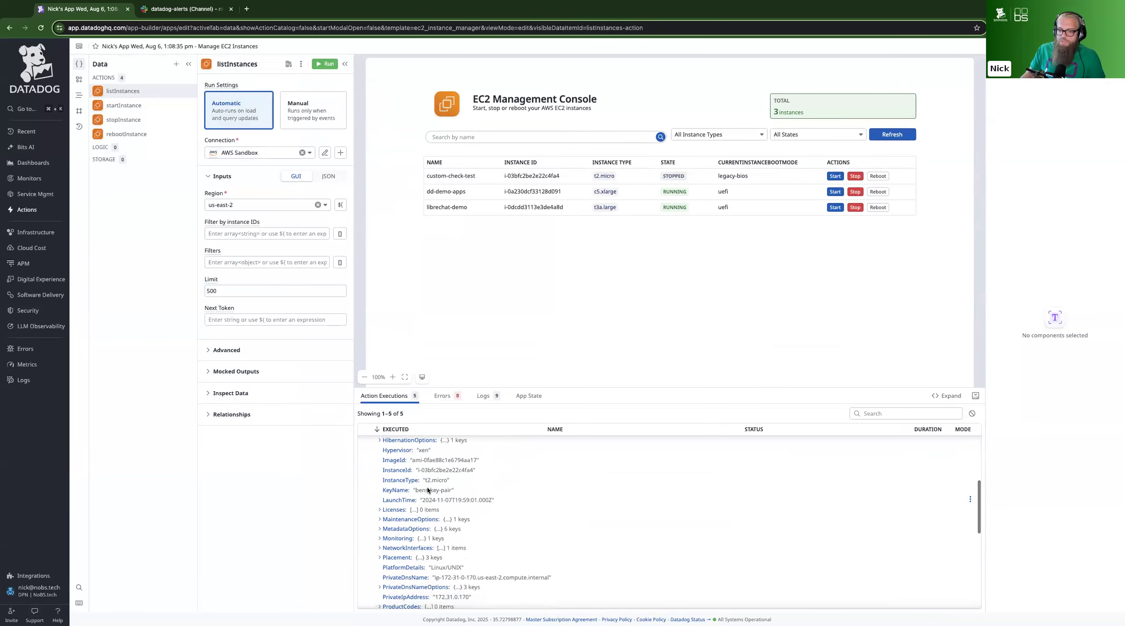
scroll(427, 489, "down", 4)
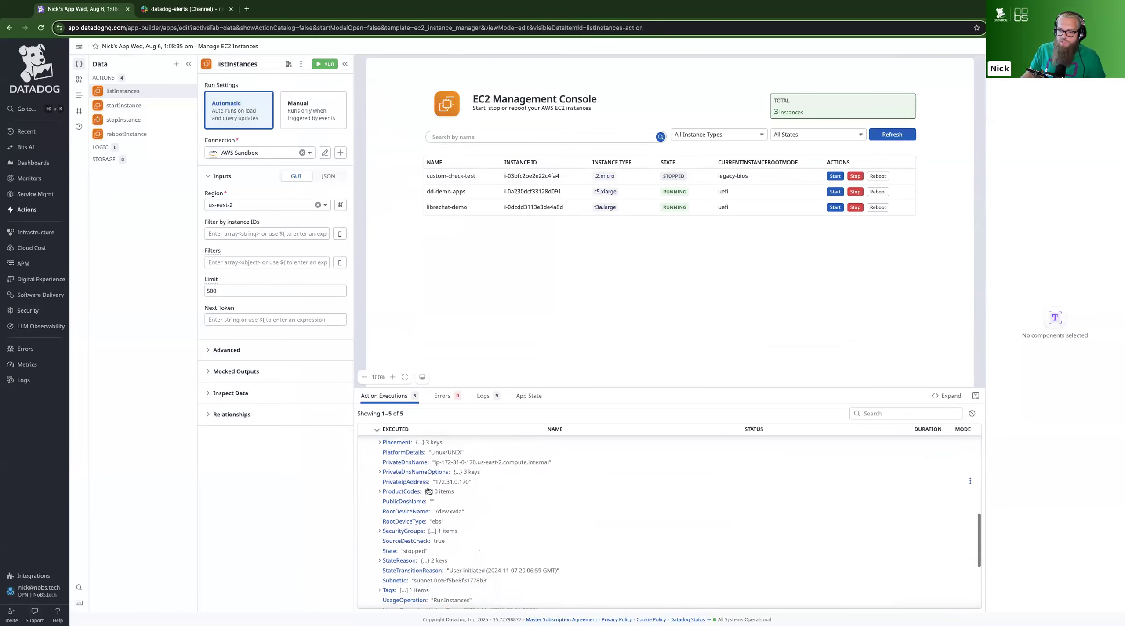
scroll(429, 491, "down", 1)
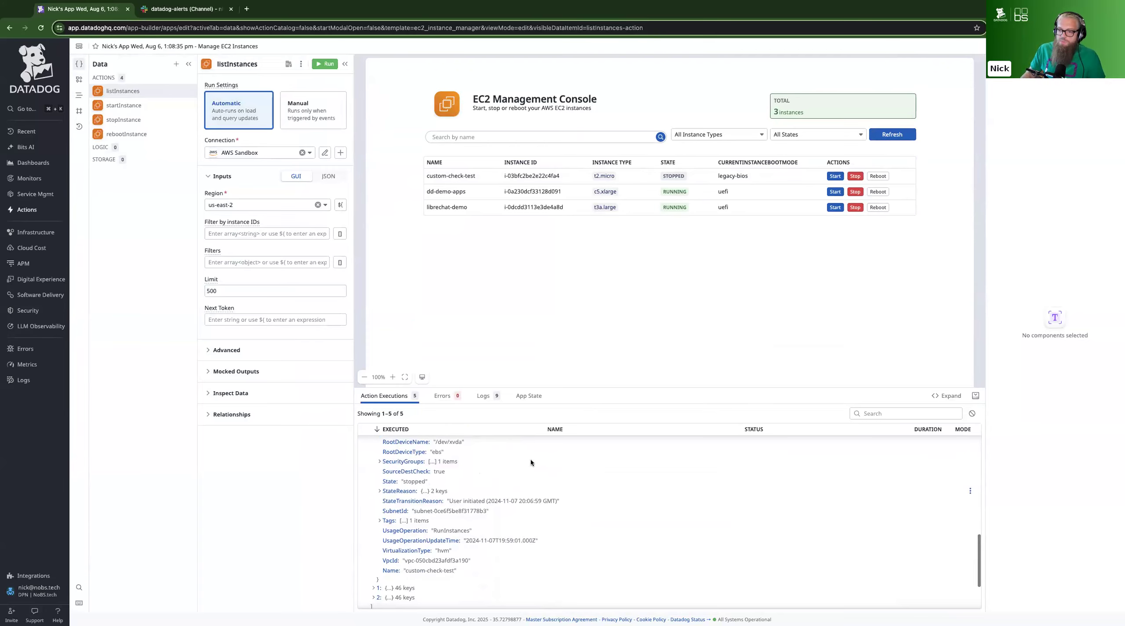
left_click_drag(596, 389, 592, 450)
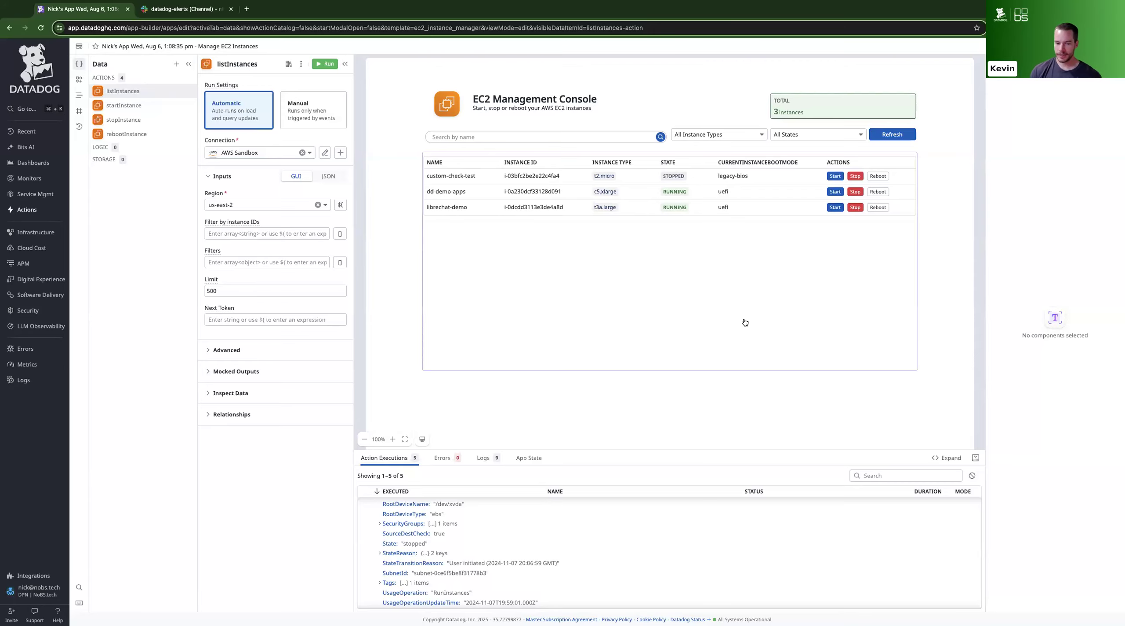
scroll(538, 568, "up", 5)
scroll(537, 567, "up", 3)
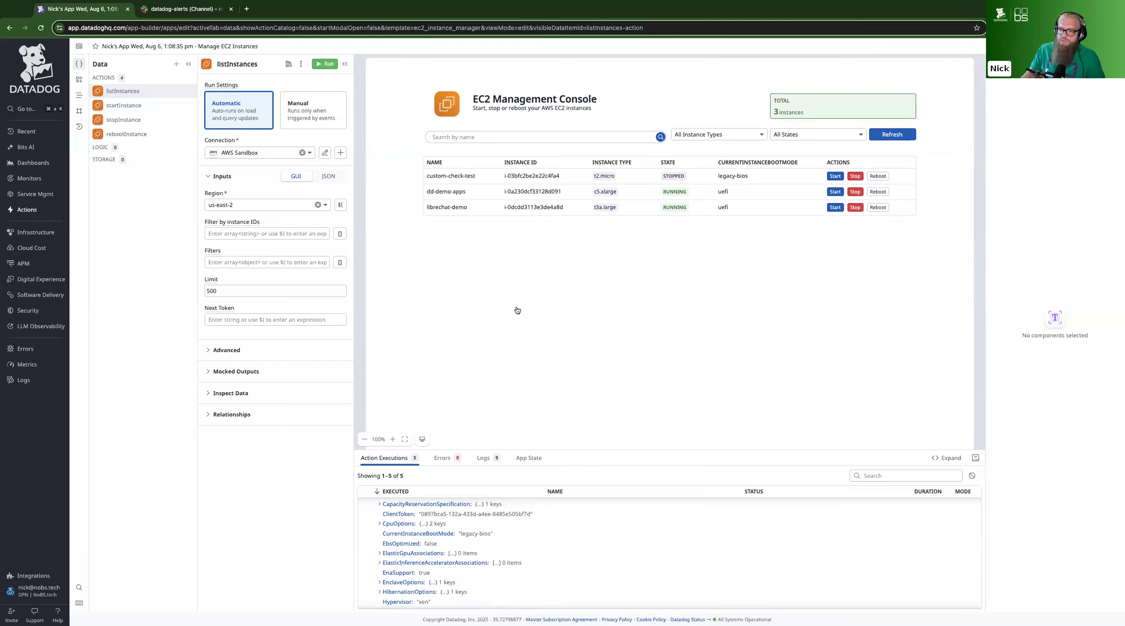
Review the properties of the instance table, the Total callout and the state filter, ending with the table selected
left_click(496, 244)
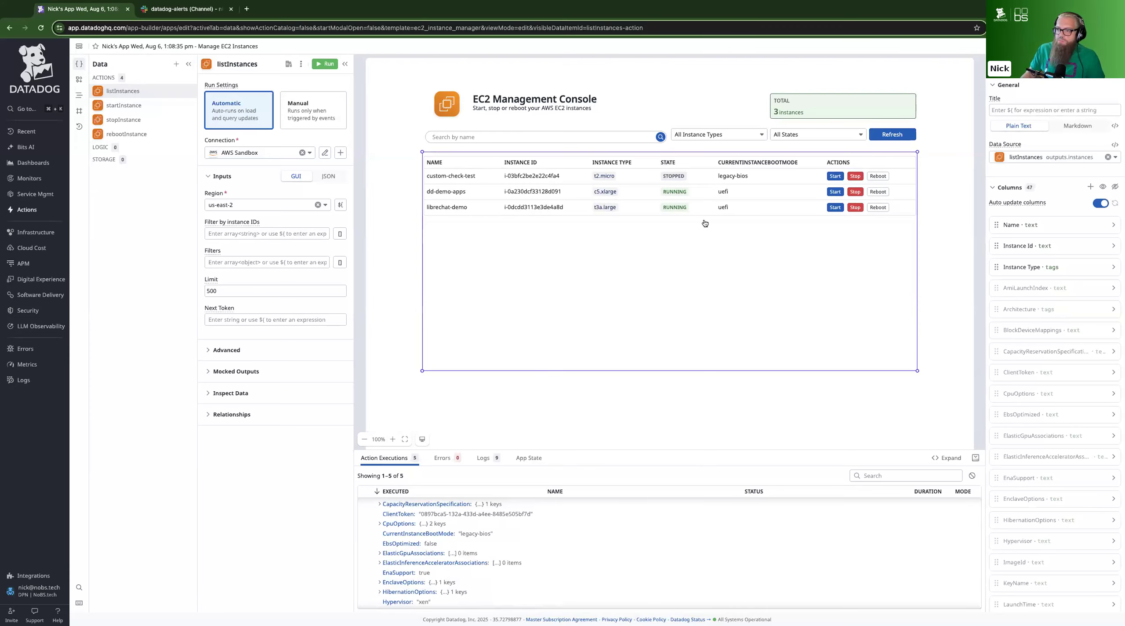
left_click(827, 103)
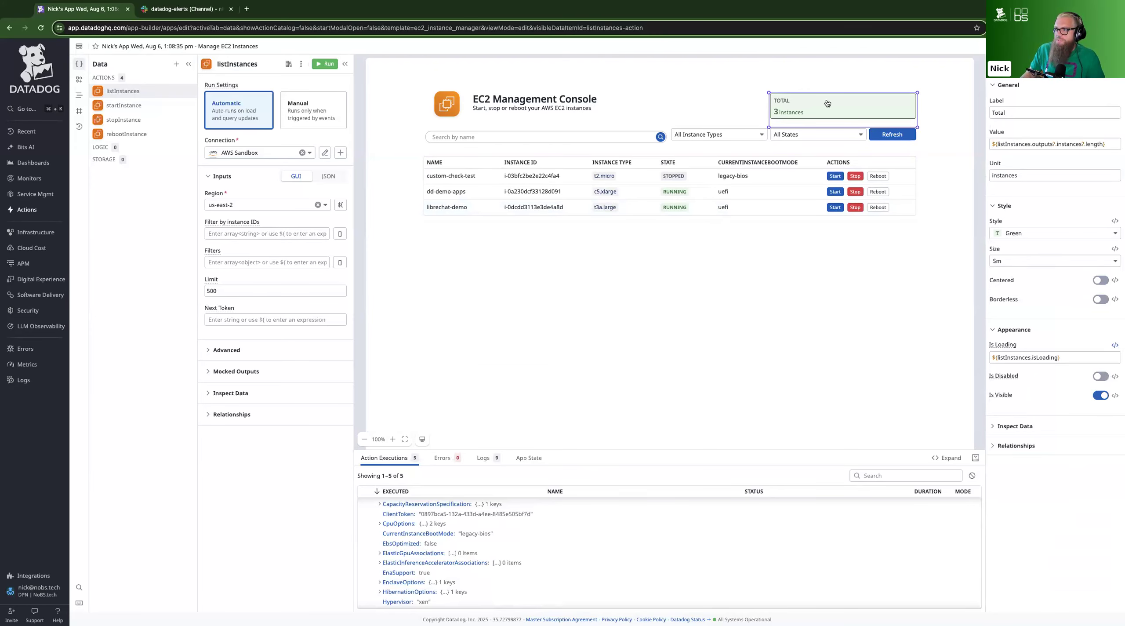
left_click(797, 134)
left_click(703, 222)
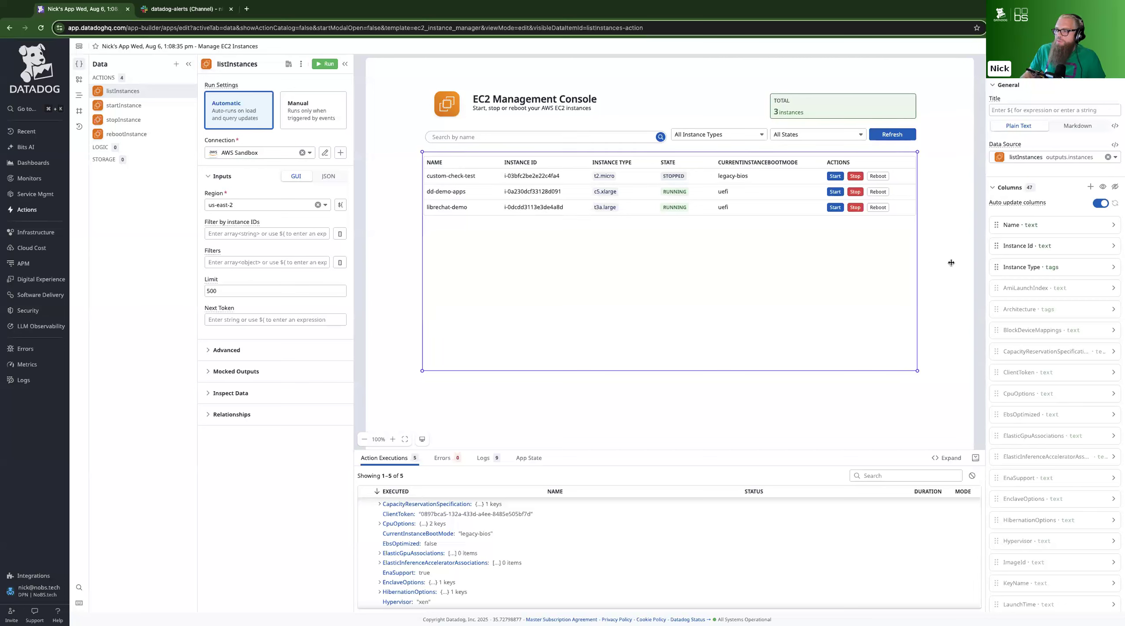
Show the CpuOptions and ClientToken columns in the instance table and hide both again
scroll(1014, 293, "down", 1)
scroll(1014, 293, "down", 3)
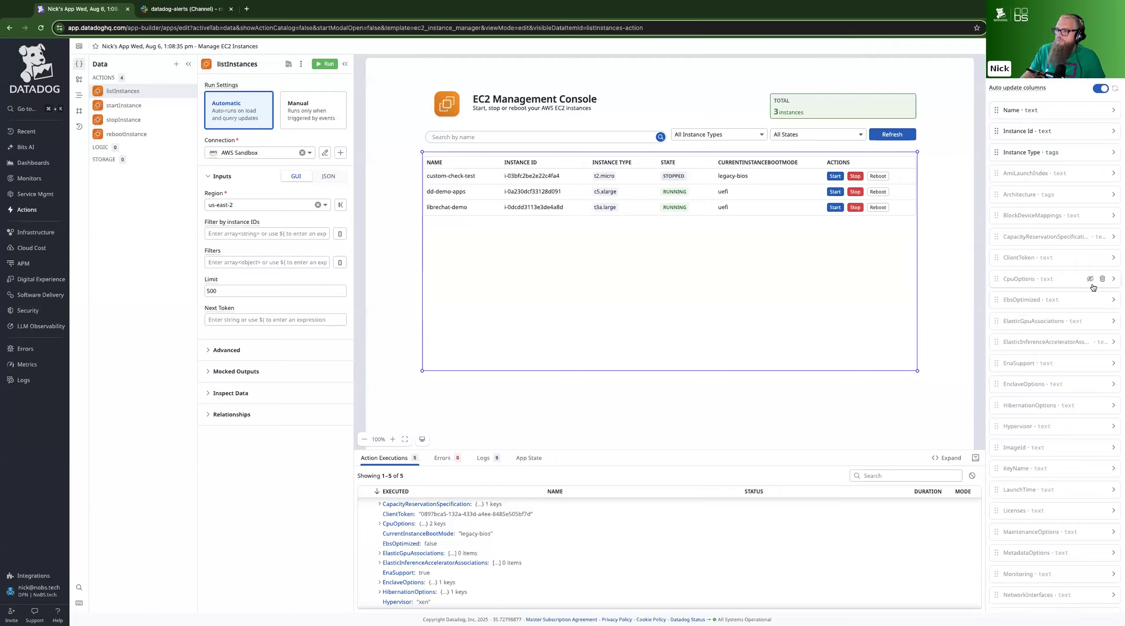
left_click(1090, 280)
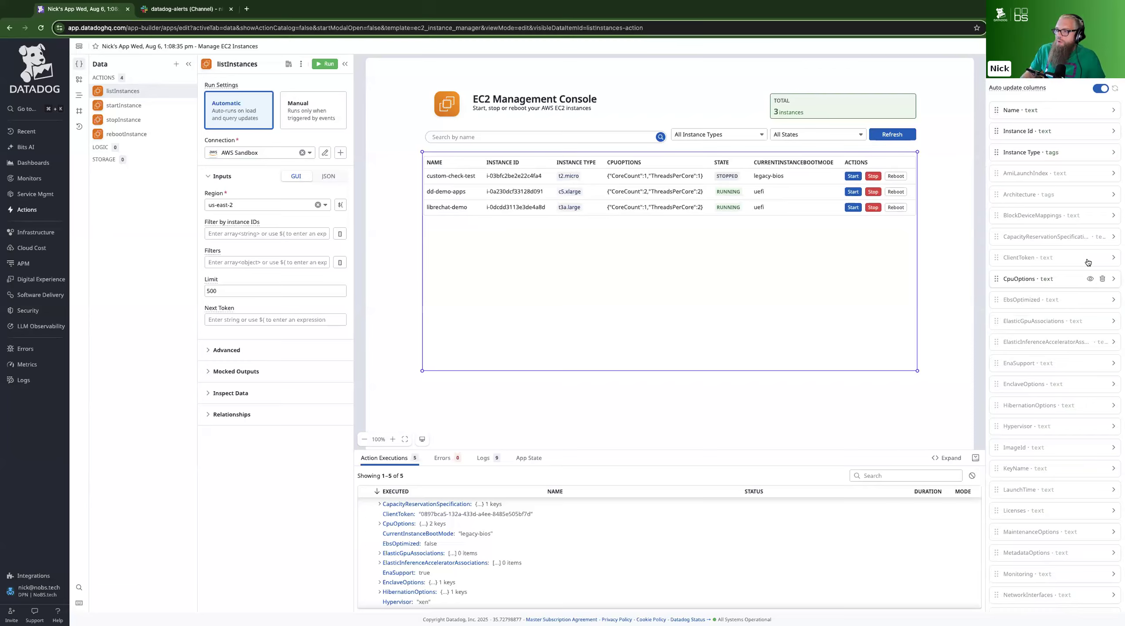
left_click(1089, 259)
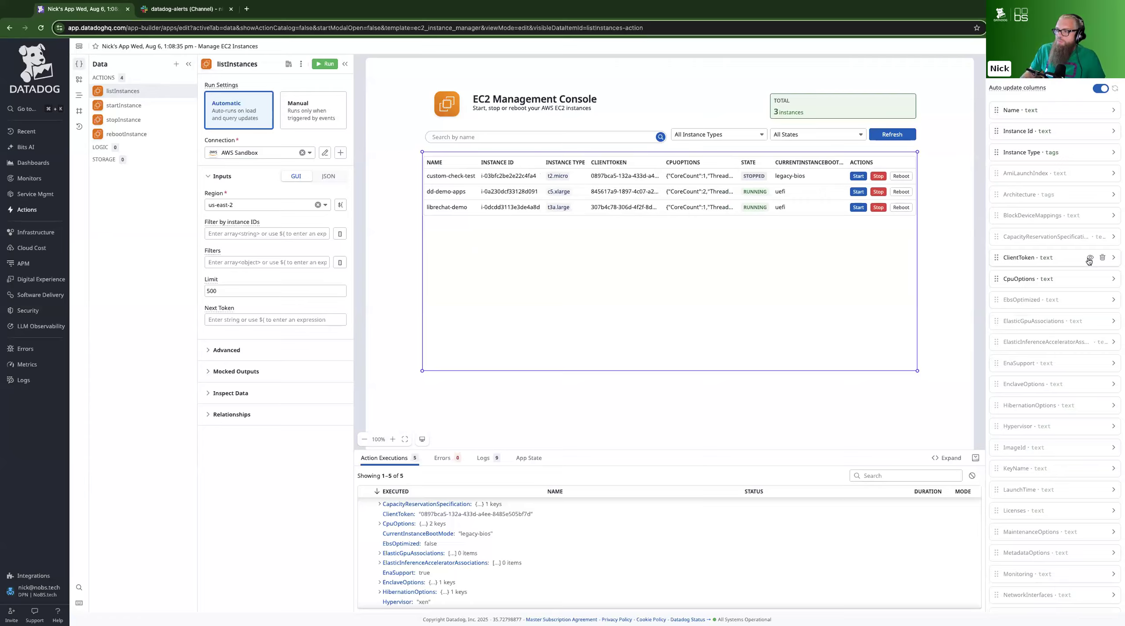
left_click(1090, 258)
left_click(1090, 279)
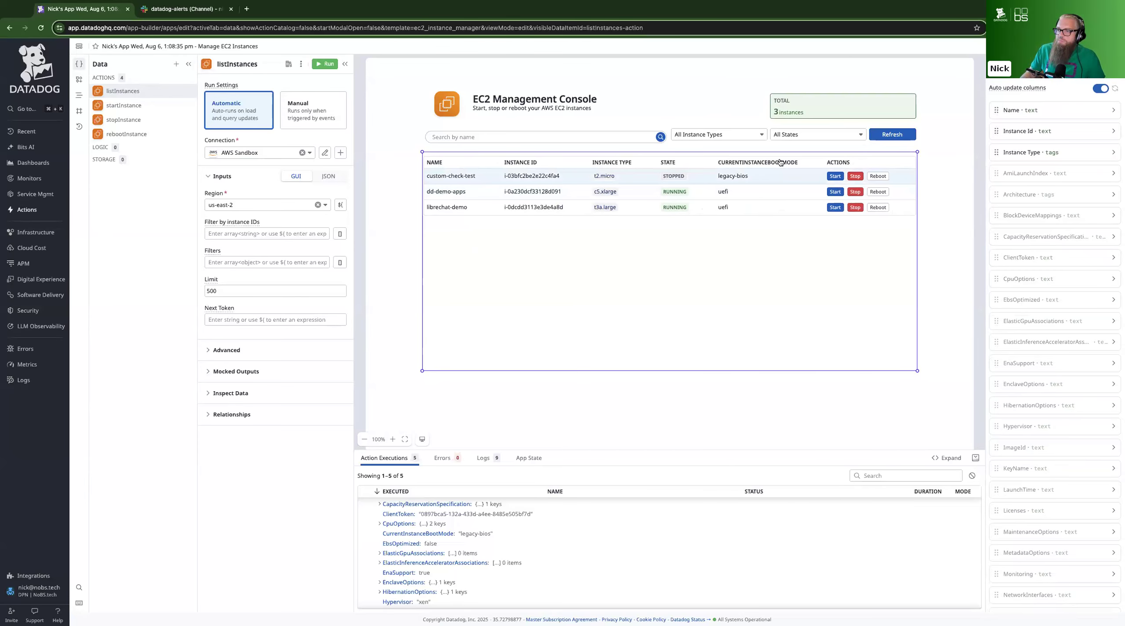
Hide the CurrentInstanceBootMode column of the instance table and shorten the table so it ends a little below its last row
scroll(1026, 317, "down", 15)
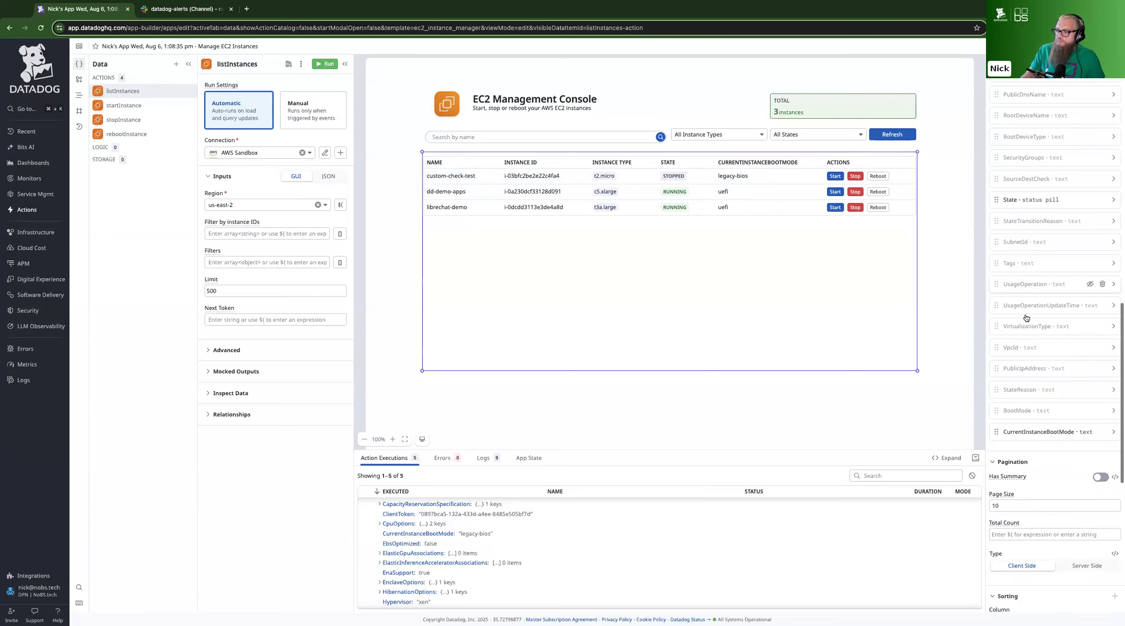
left_click(1090, 431)
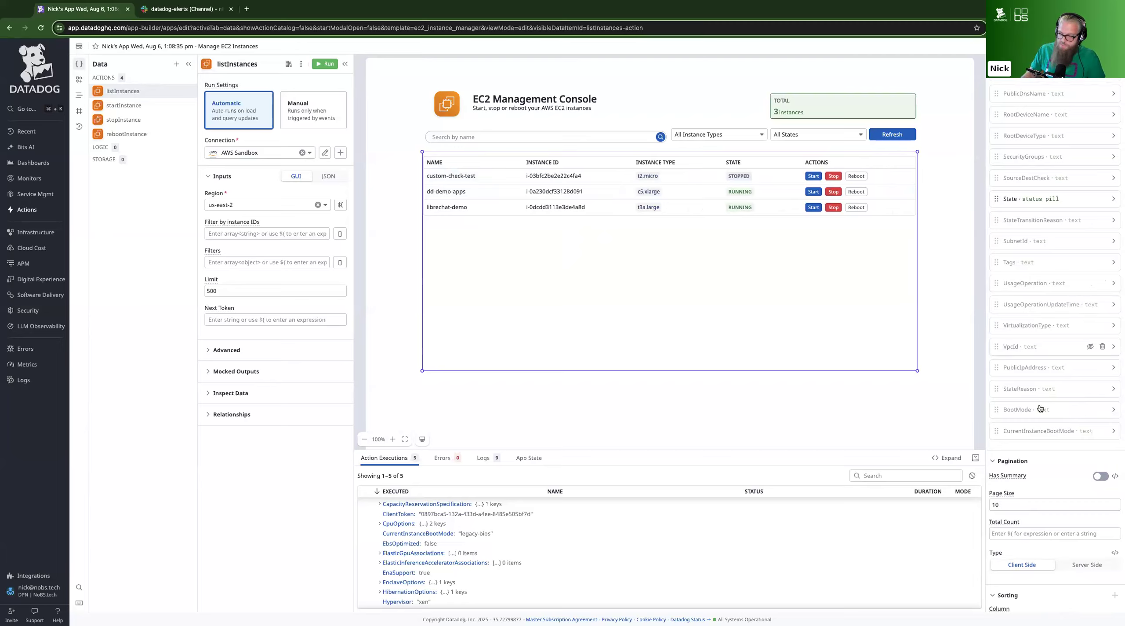
scroll(1048, 308, "up", 8)
scroll(1052, 258, "up", 1)
left_click_drag(917, 371, 917, 249)
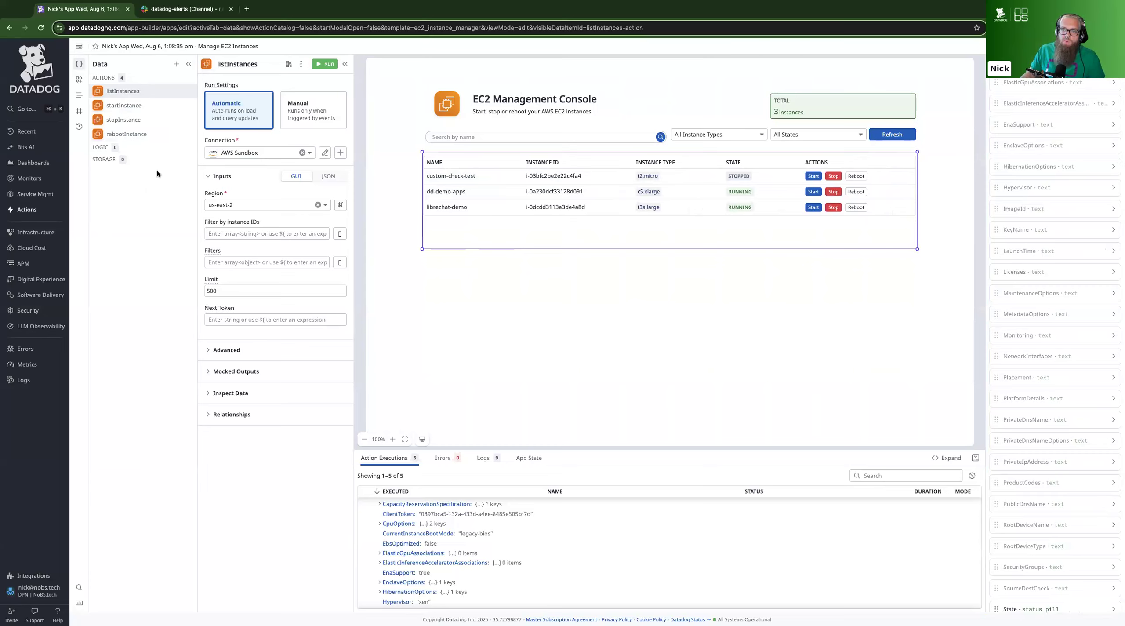
Open the action catalog for a new action and examine the available integrations, from Anthropic, Asana and AWS to Cohere and Opsgenie
left_click(176, 64)
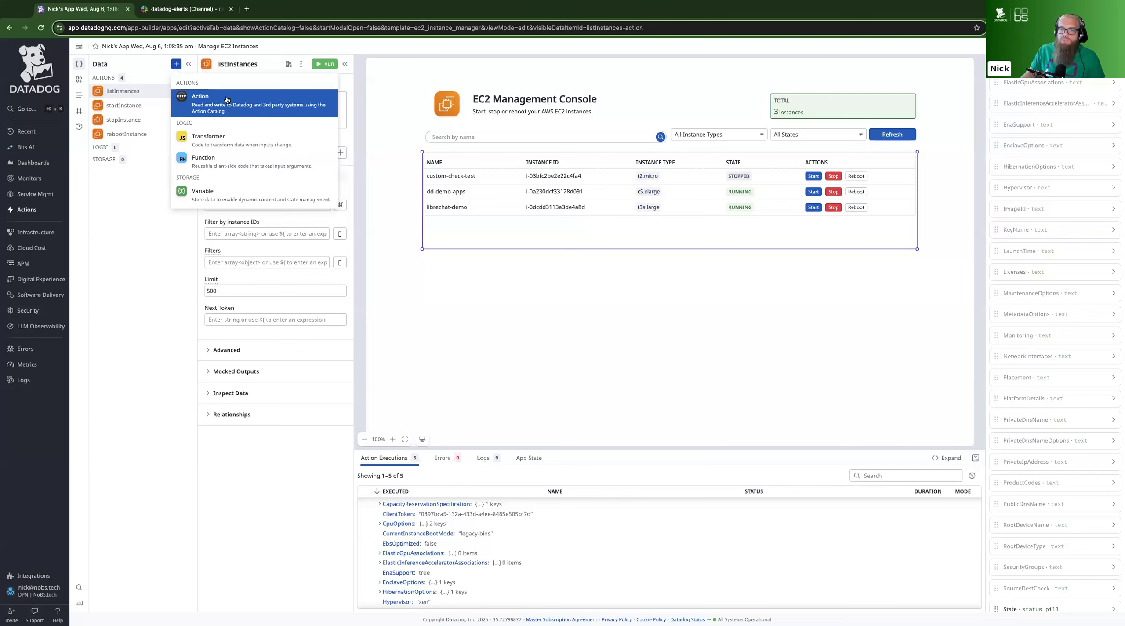
left_click(242, 108)
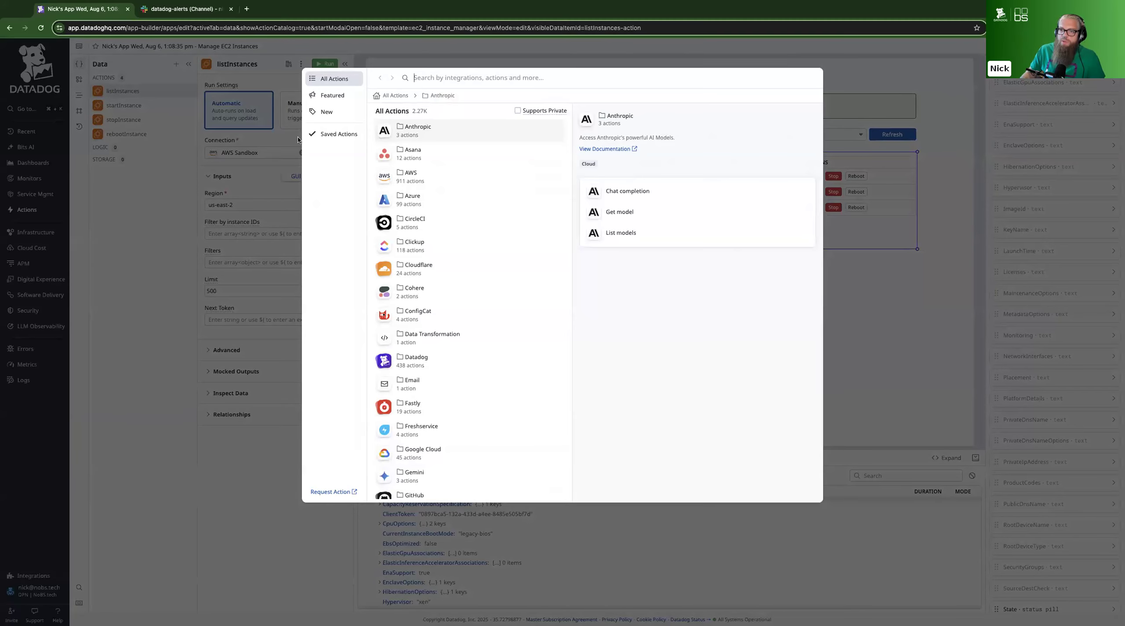
double_click(425, 109)
left_click(430, 112)
left_click(455, 178)
scroll(452, 190, "down", 7)
scroll(452, 190, "down", 4)
left_click(447, 185)
left_click(465, 299)
scroll(465, 299, "down", 3)
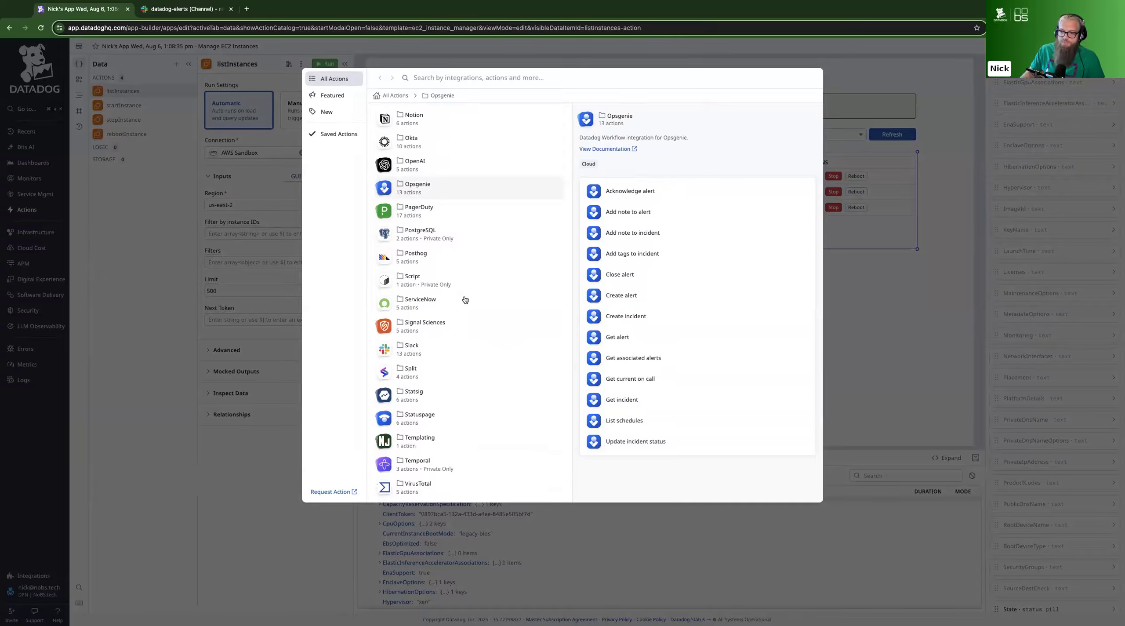
scroll(465, 300, "up", 14)
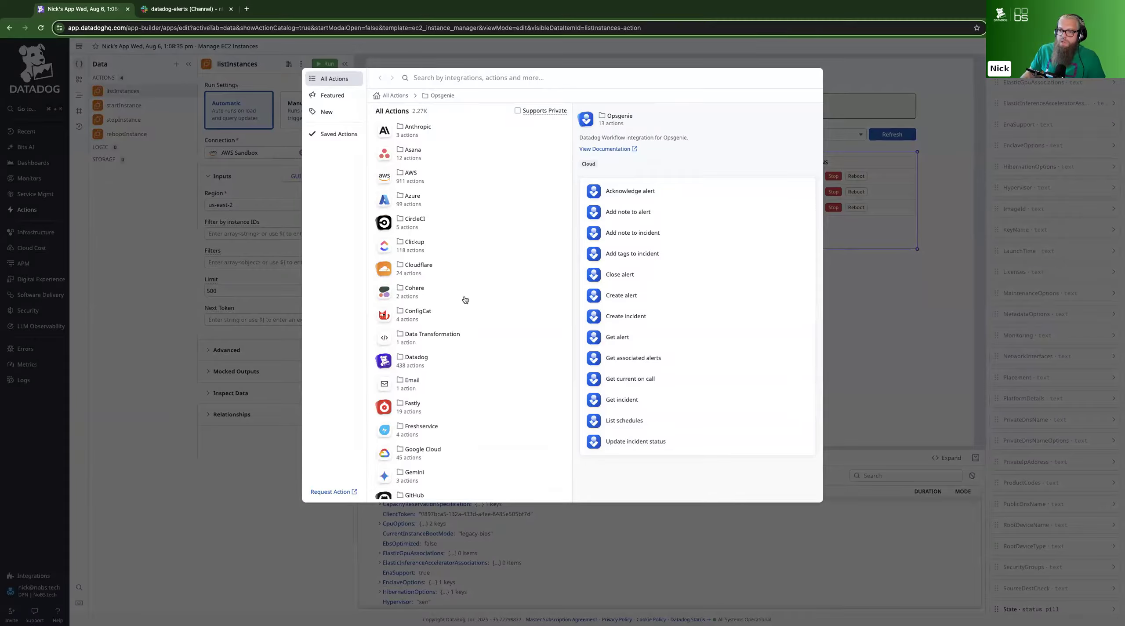
left_click(456, 297)
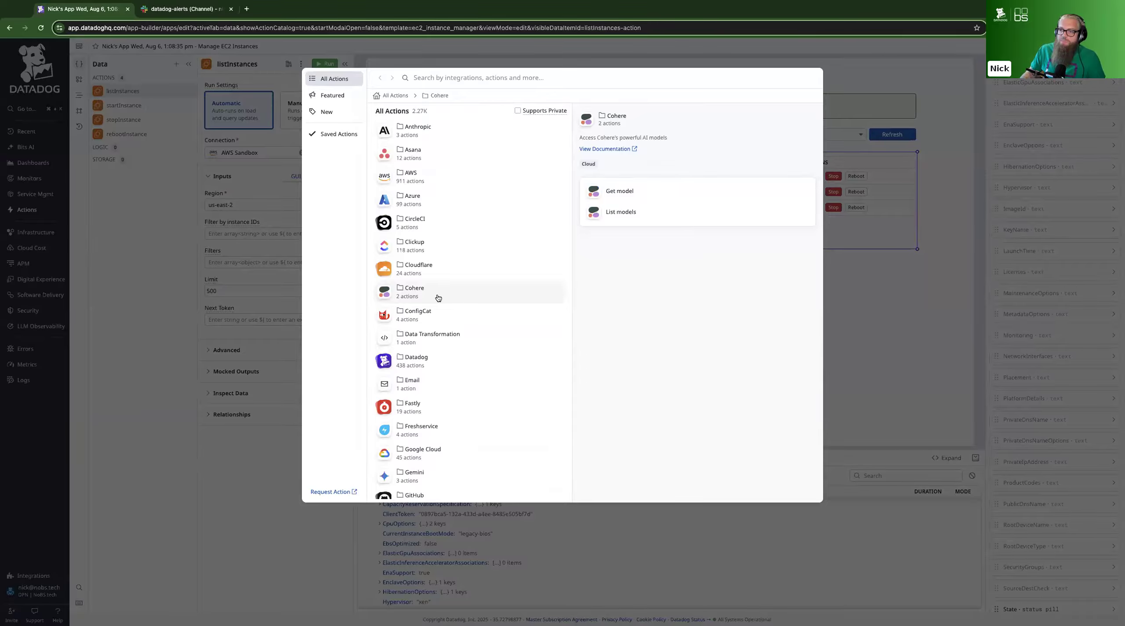
left_click(444, 154)
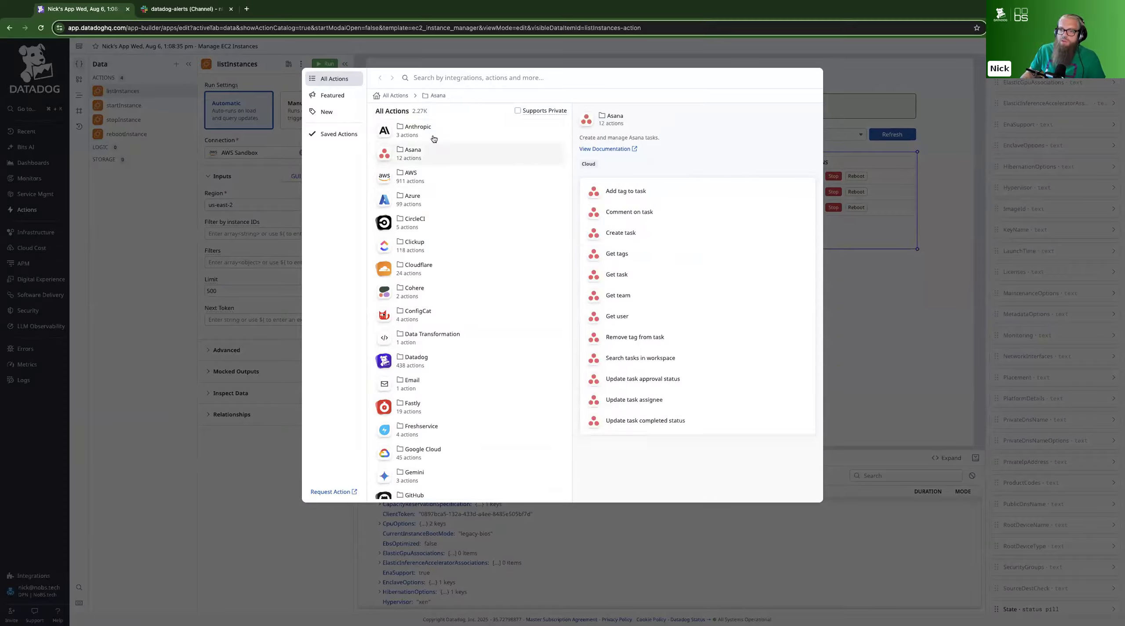
left_click(447, 139)
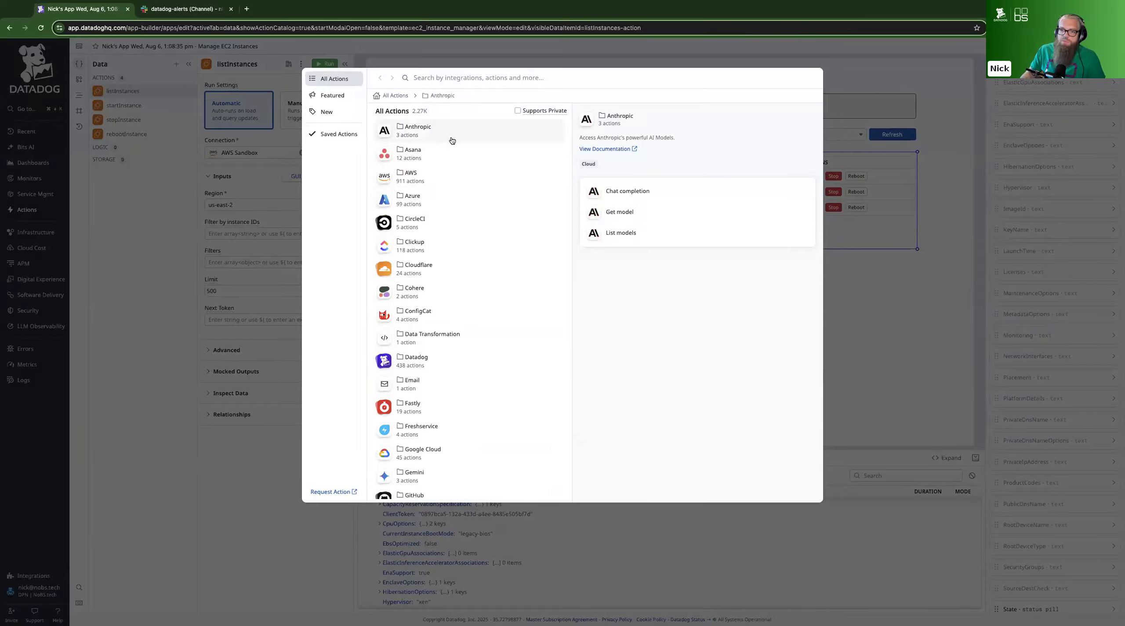
left_click(456, 154)
left_click(452, 206)
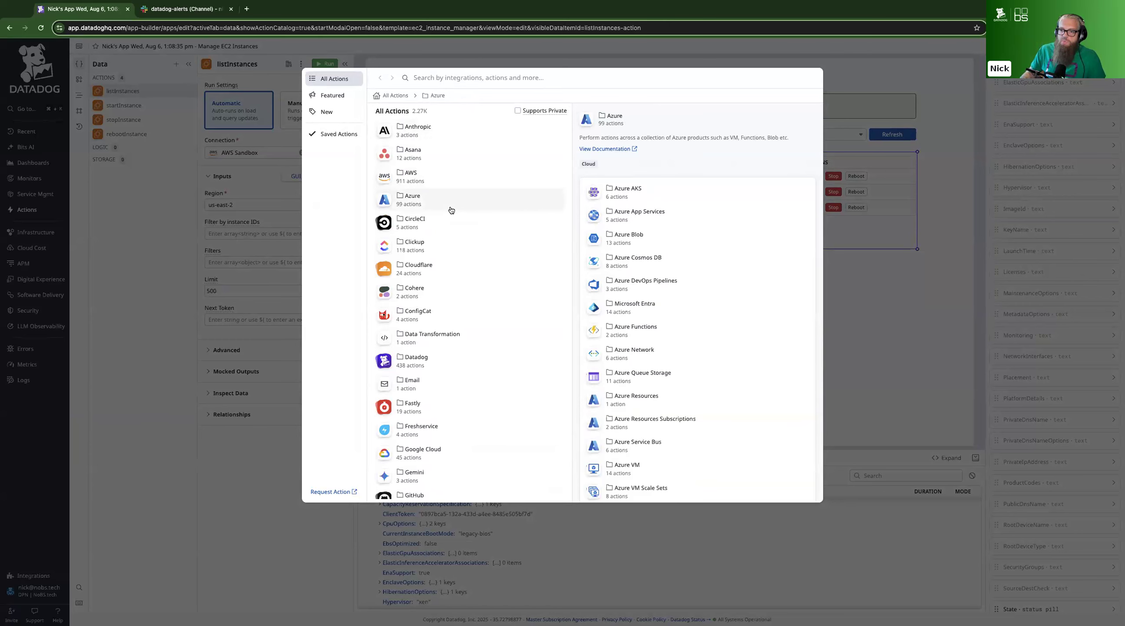
Add the Get timeseries points action from the Datadog Metrics group of the Datadog integration
left_click(410, 363)
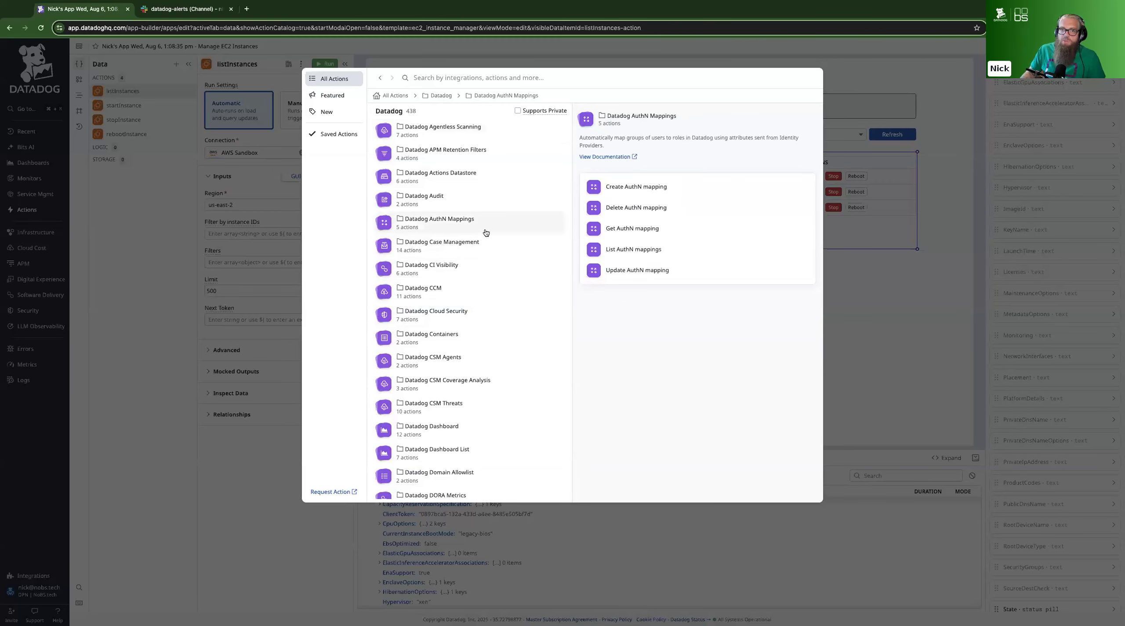
scroll(485, 232, "down", 5)
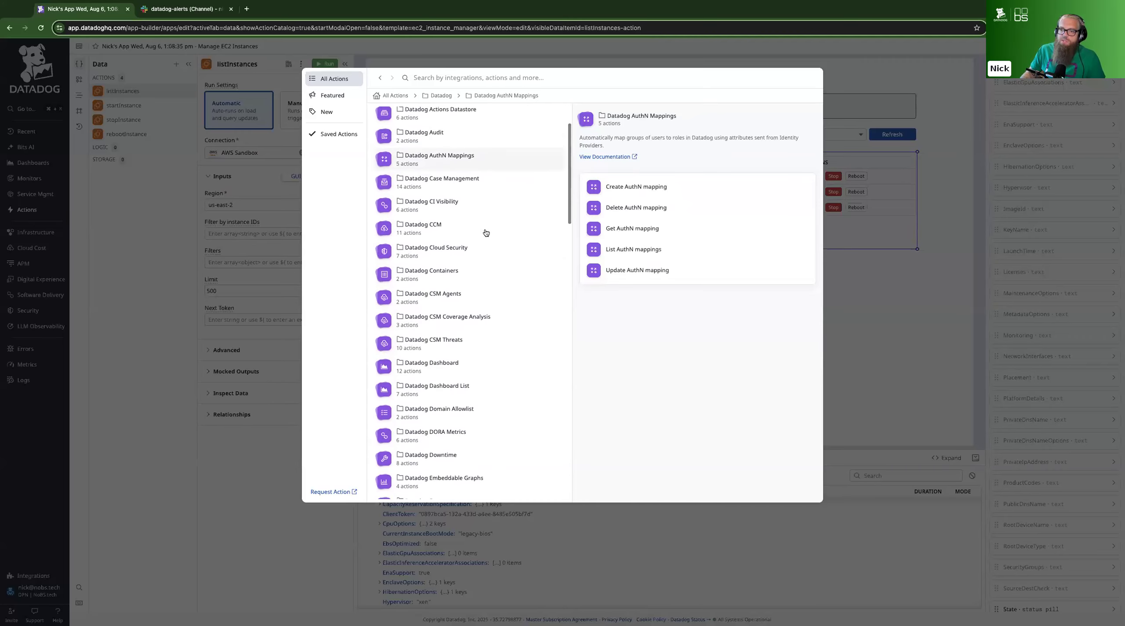
scroll(485, 232, "down", 3)
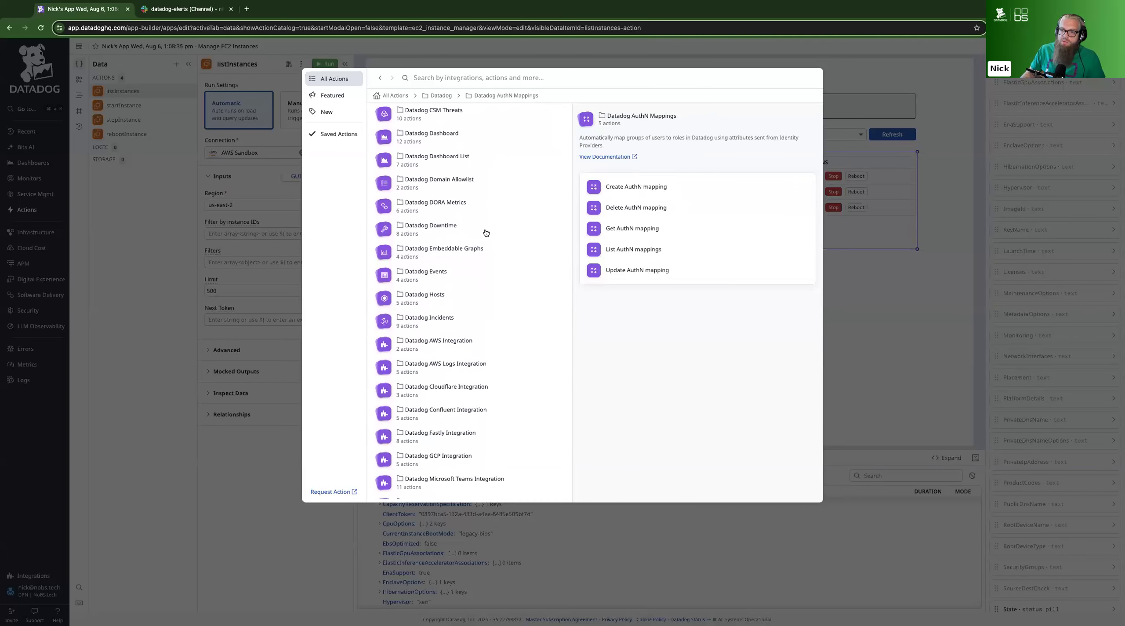
scroll(486, 233, "down", 5)
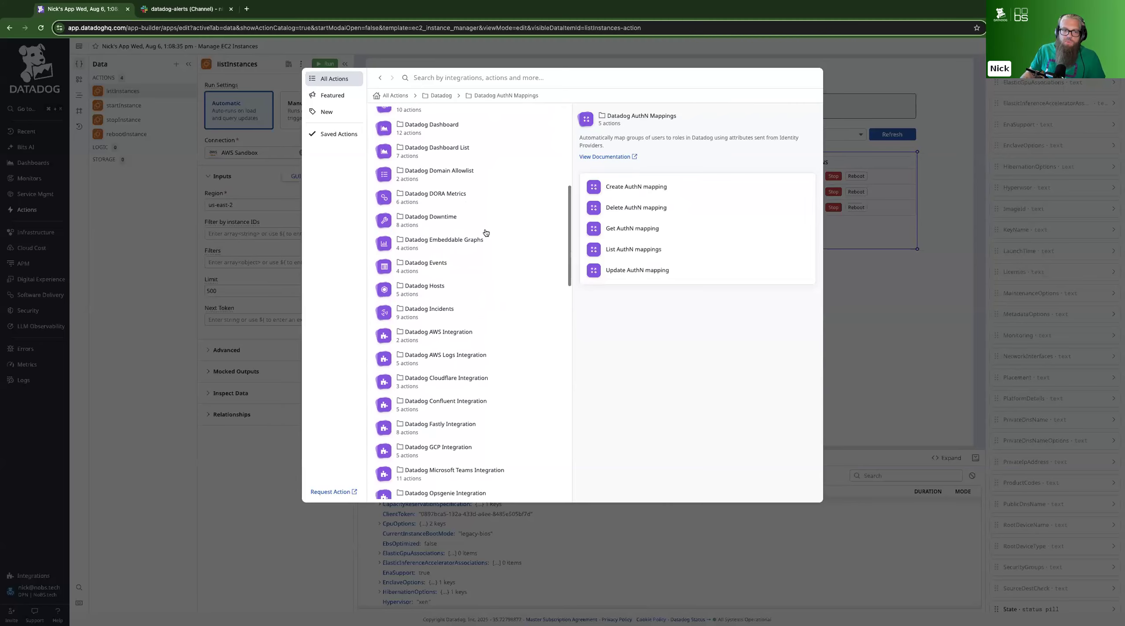
scroll(486, 233, "up", 1)
scroll(486, 232, "down", 8)
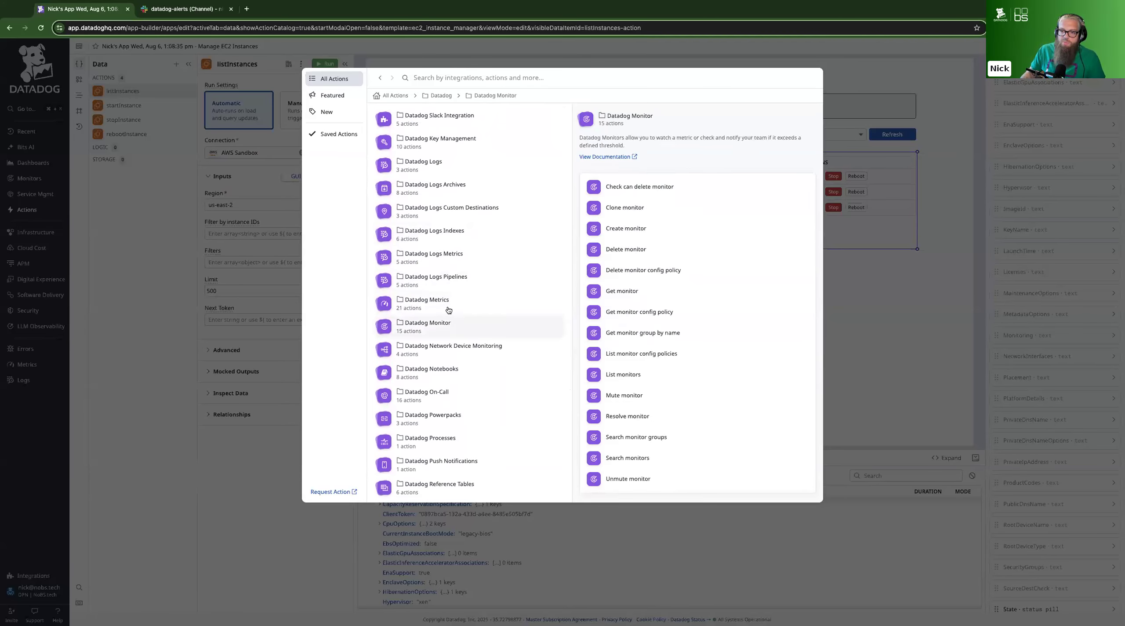
left_click(448, 310)
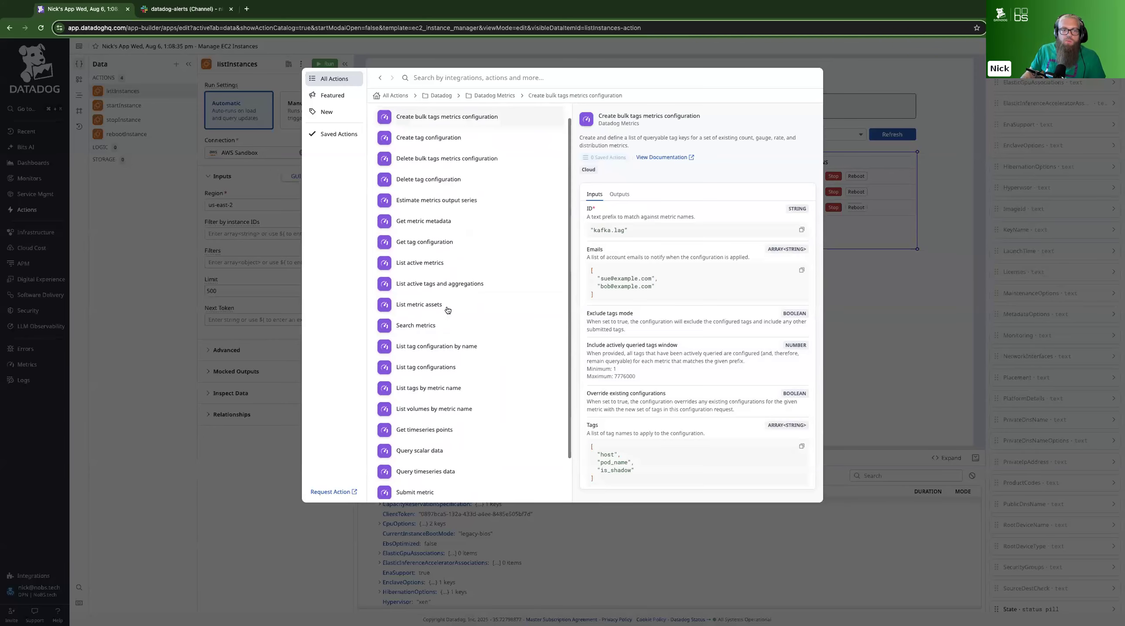
scroll(500, 251, "down", 1)
scroll(499, 252, "down", 1)
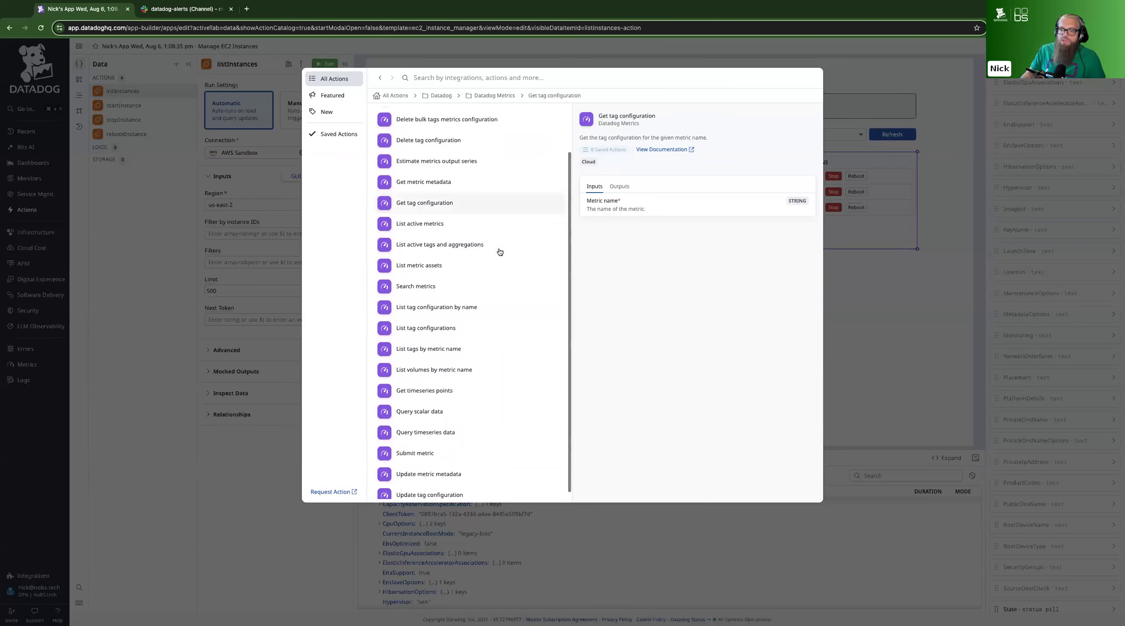
scroll(498, 251, "up", 2)
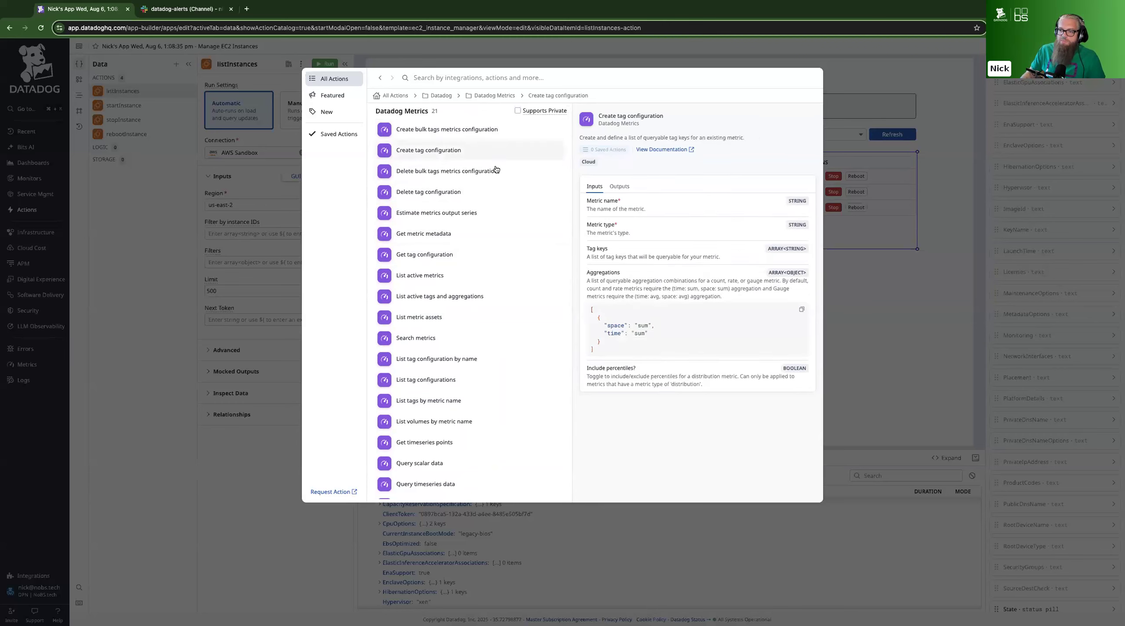
scroll(492, 220, "down", 2)
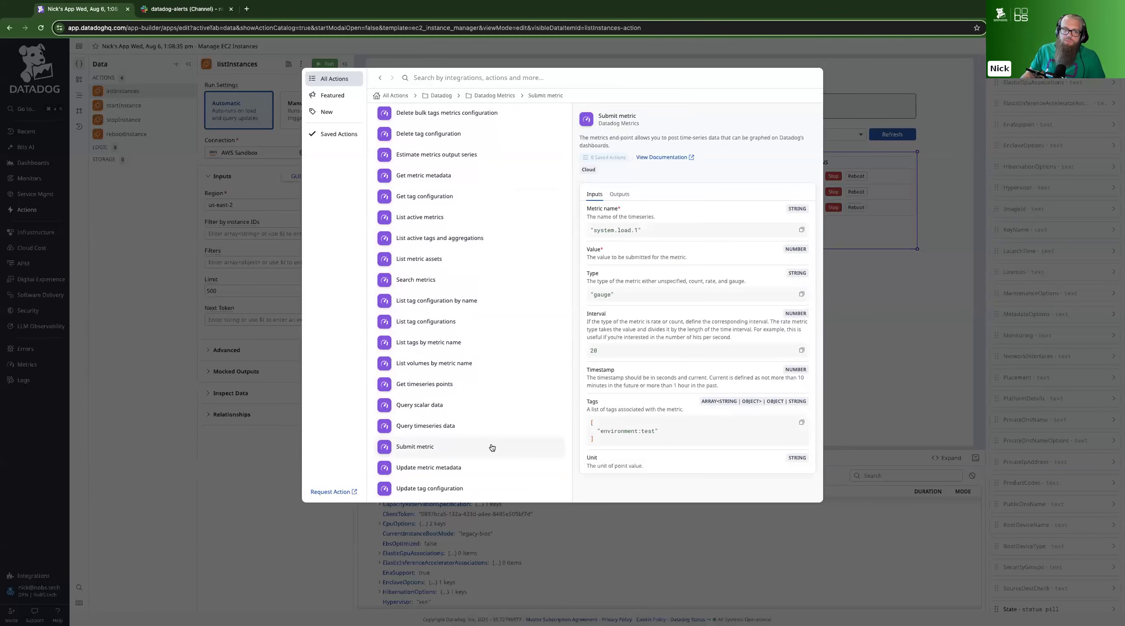
left_click(437, 386)
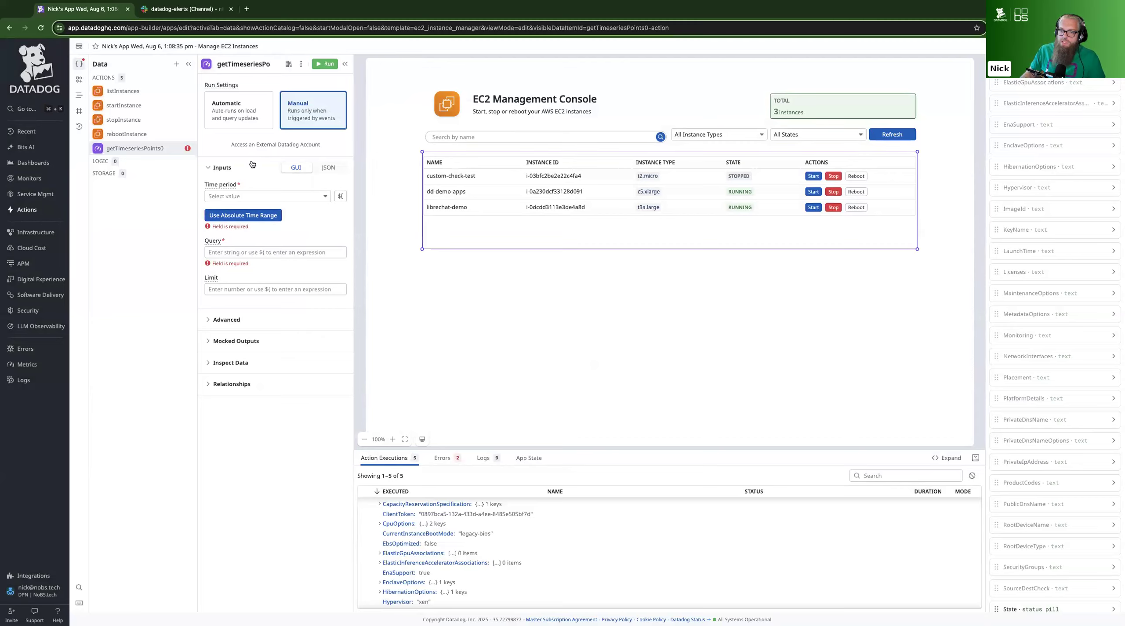
Connect the timeseries points action to the external Datadog account NoBS DD and set its time period to Past 30 Minutes
left_click(255, 144)
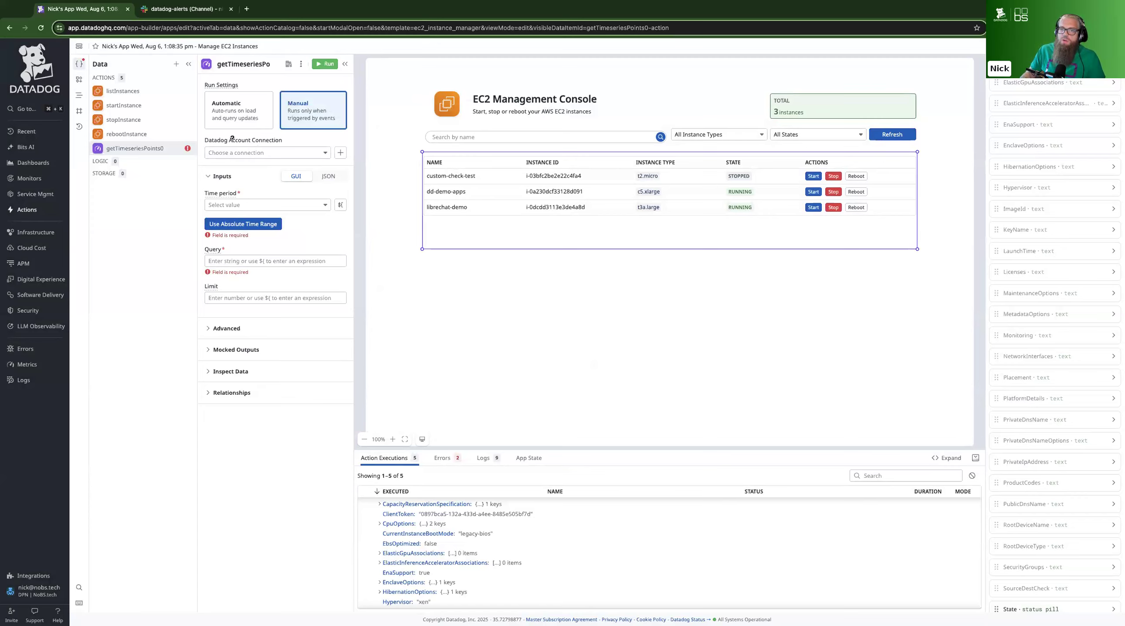
left_click(270, 153)
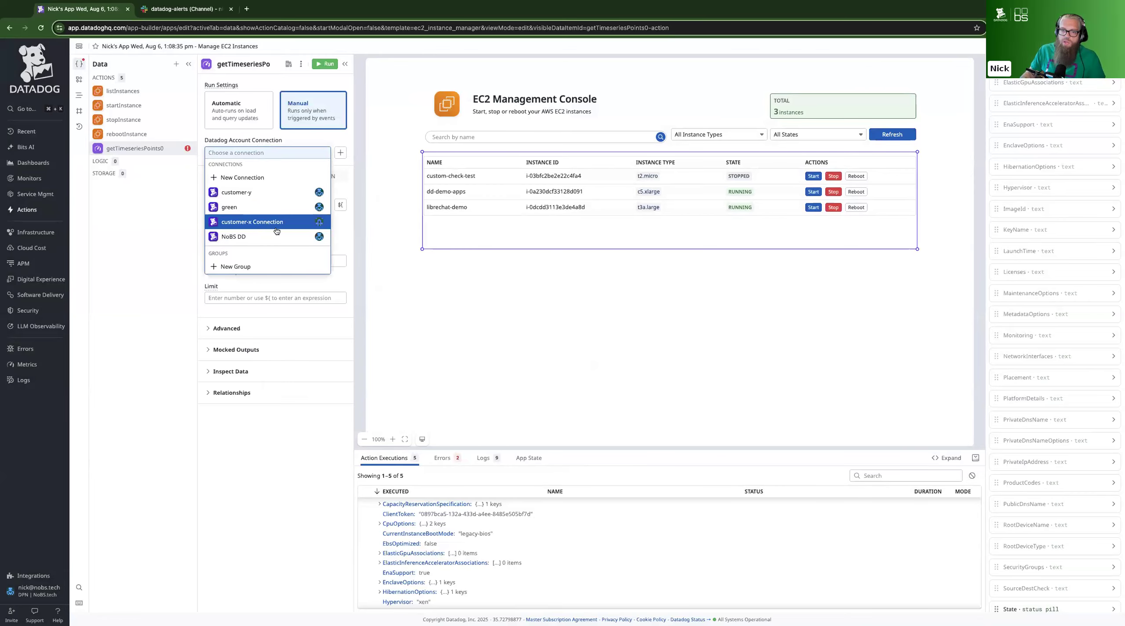
left_click(255, 237)
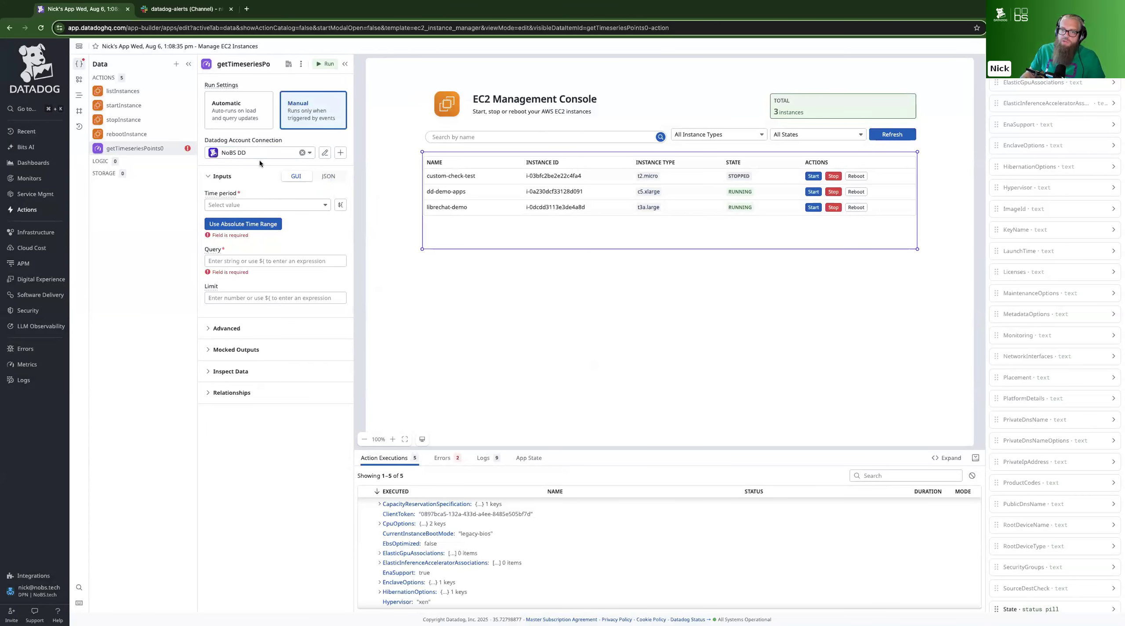
left_click(269, 206)
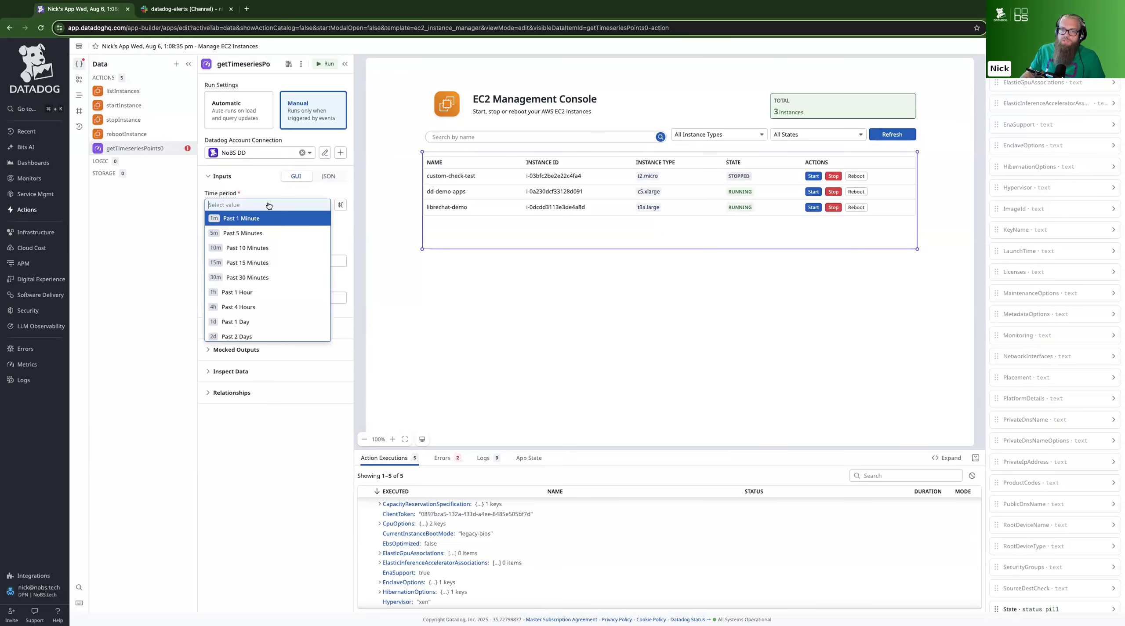
left_click(256, 279)
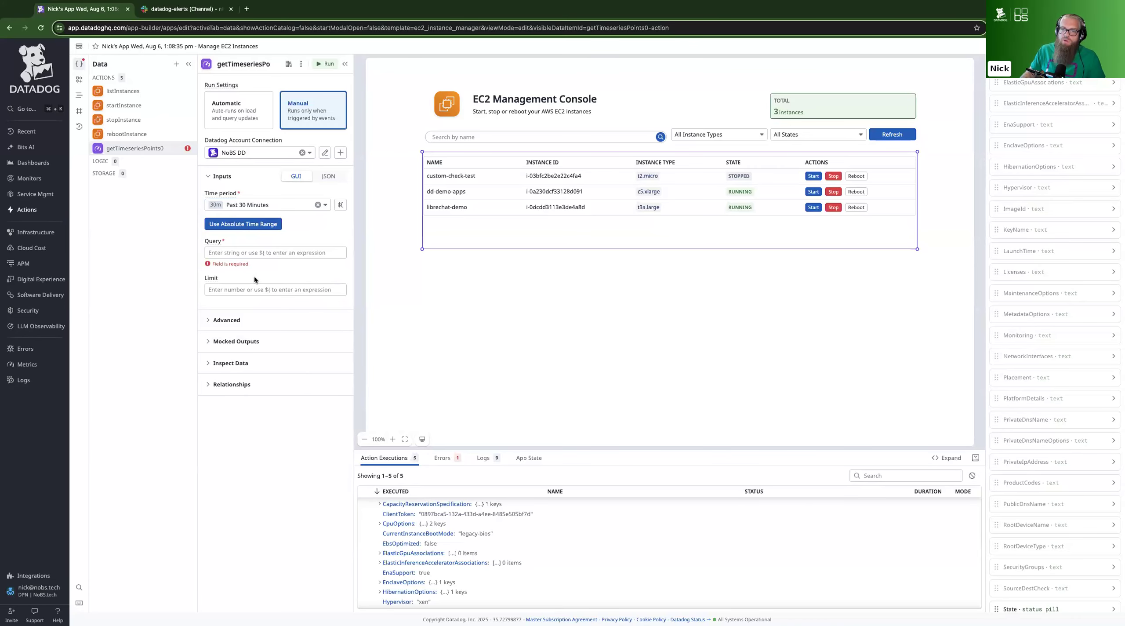
left_click(306, 253)
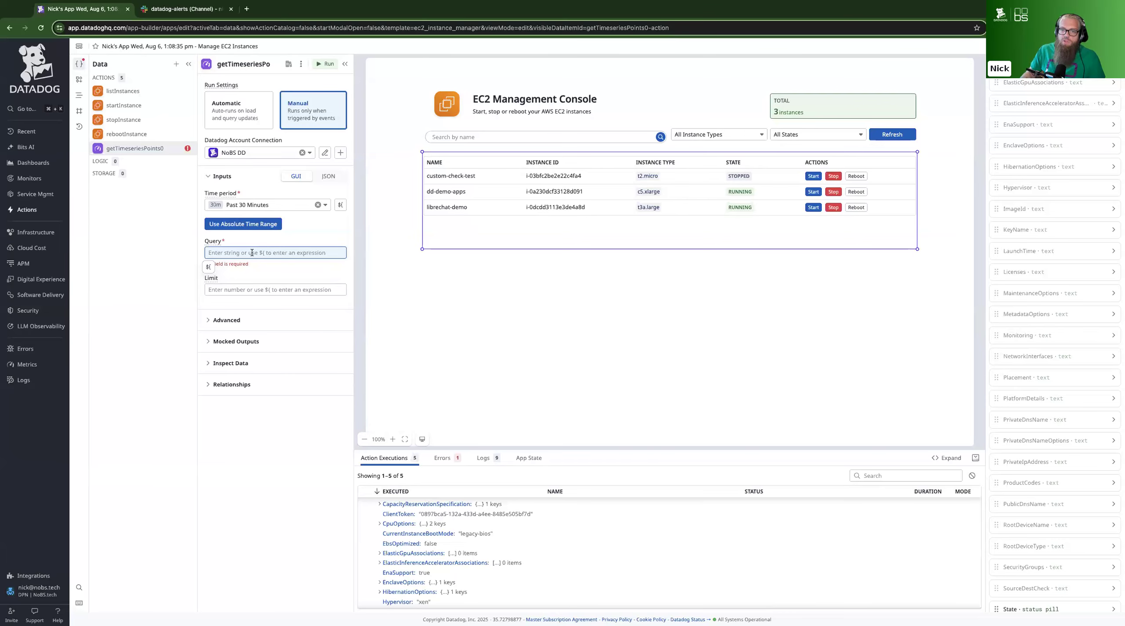
mouse_move(33, 163)
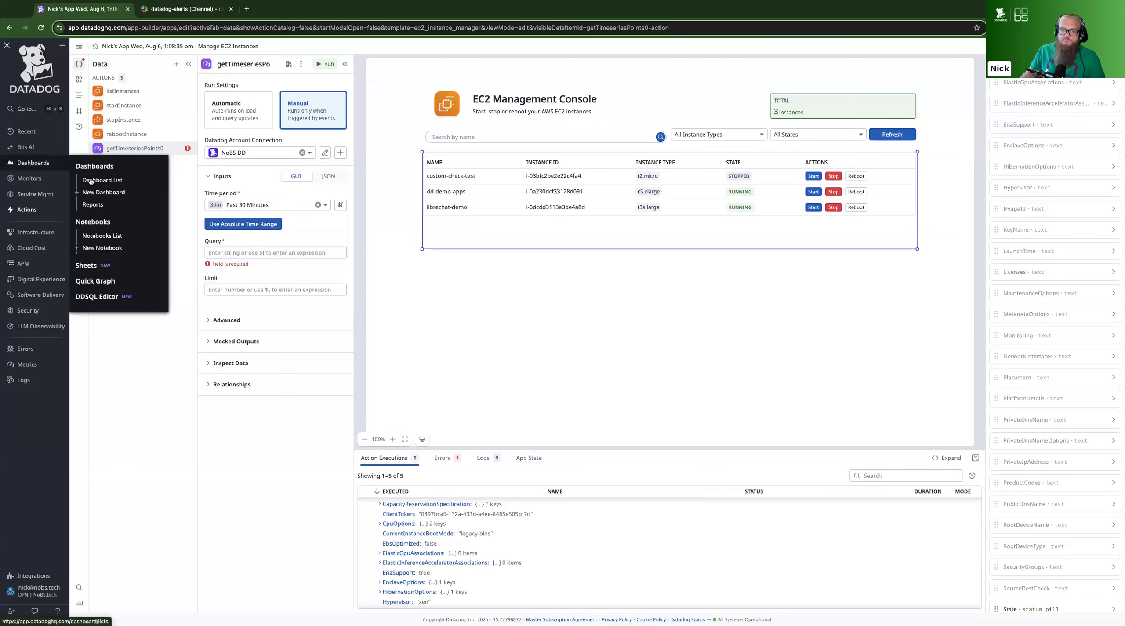
left_click(98, 281)
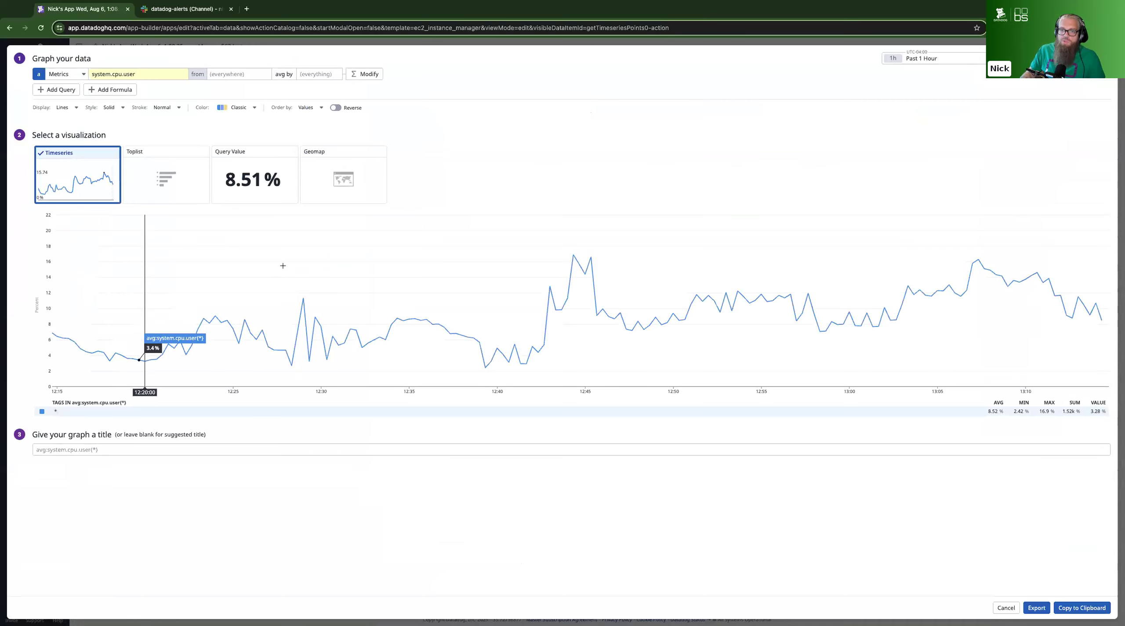
key("Escape")
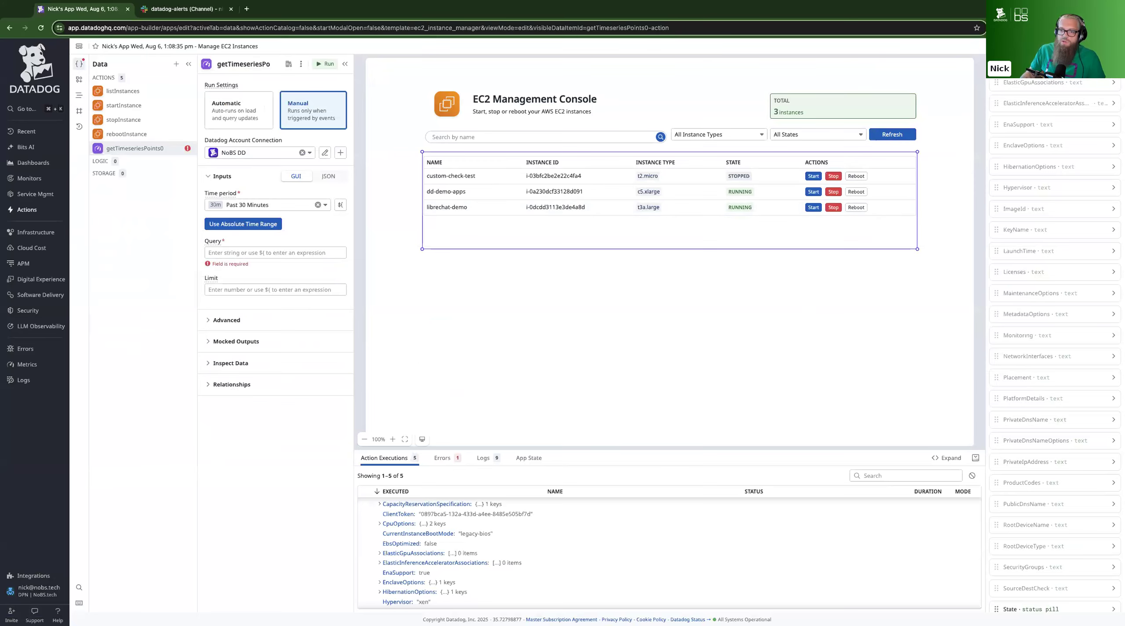
Open a Quick Graph and set its metric to aws.ec2.cpuutilization
mouse_move(33, 163)
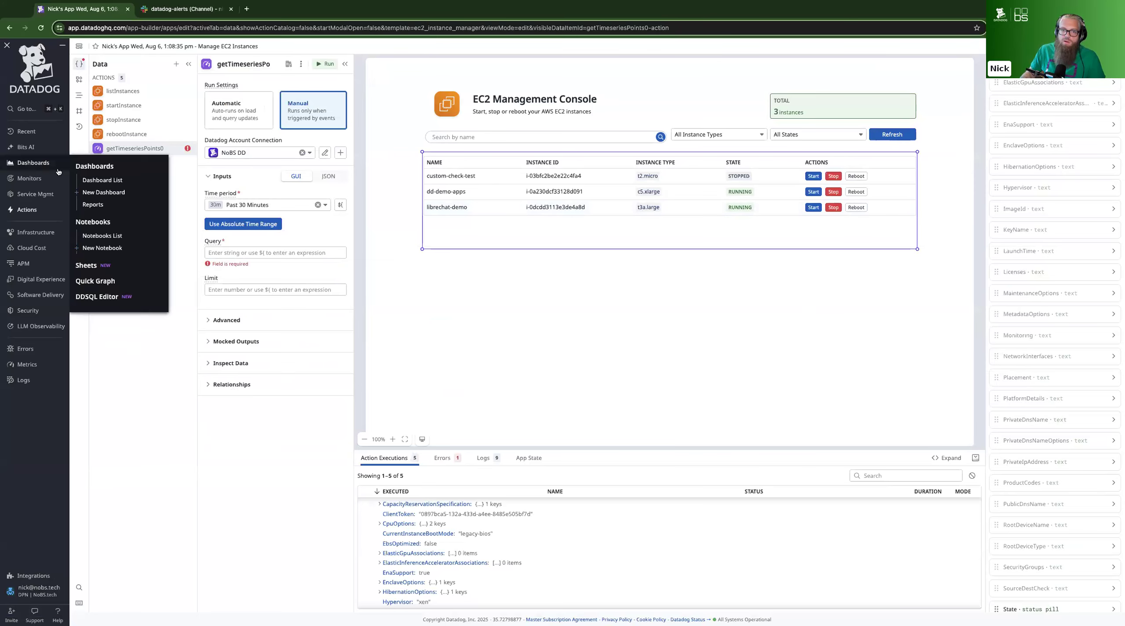
left_click(97, 281)
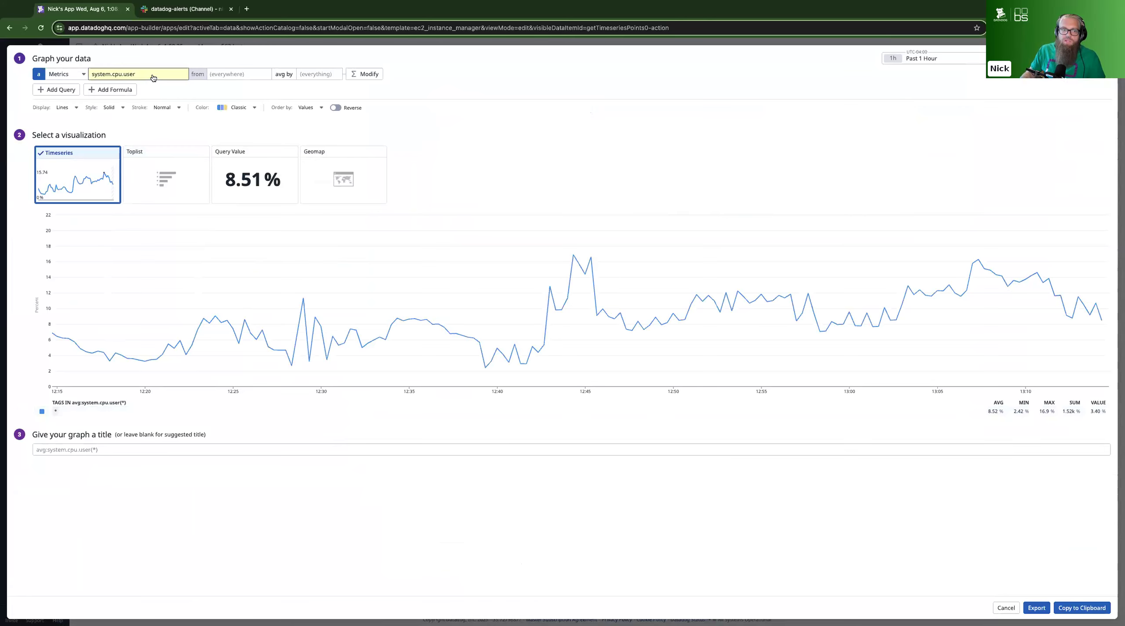
left_click(150, 76)
type("aws.e")
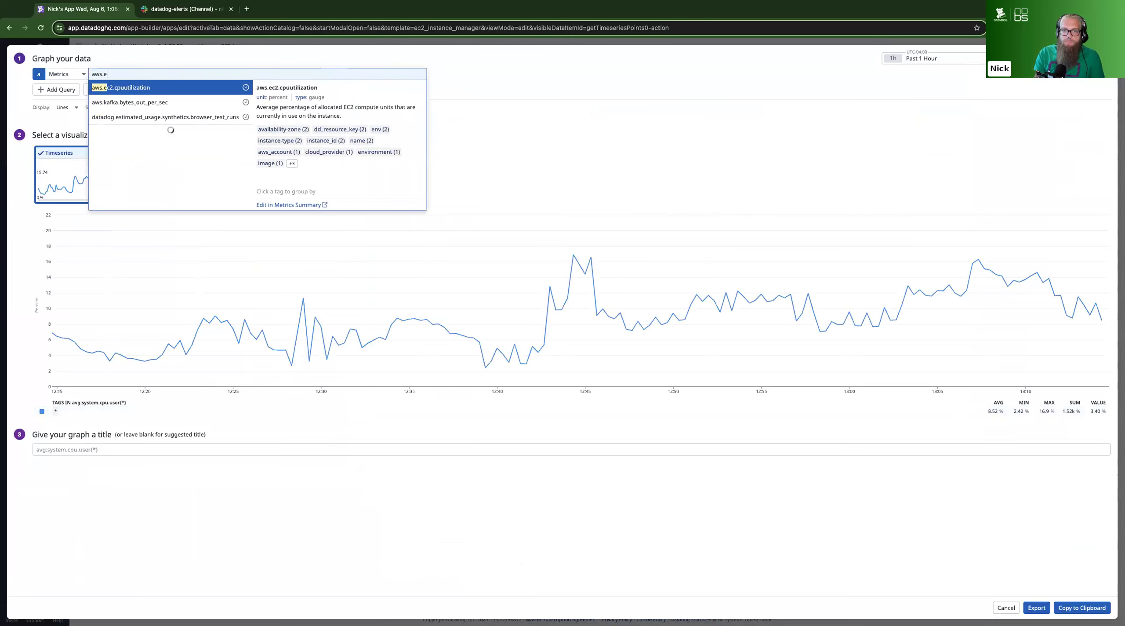
key("Return")
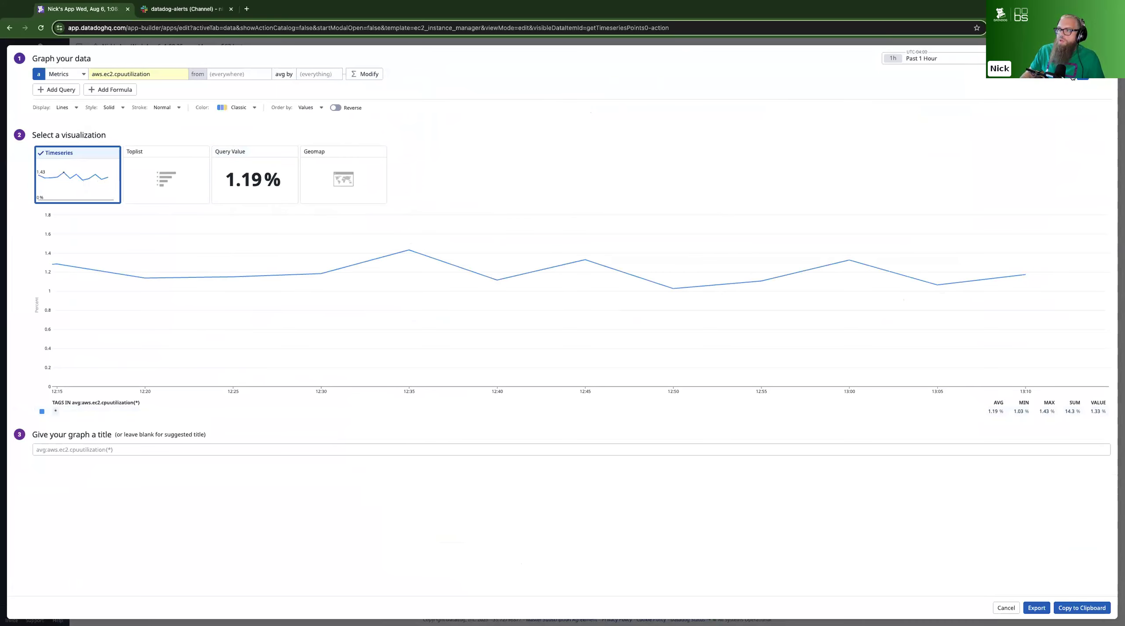
Copy the graph's raw query avg:aws.ec2.cpuutilization{*} into the timeseries points action's Query, replacing the asterisk with instance_id
left_click(1071, 76)
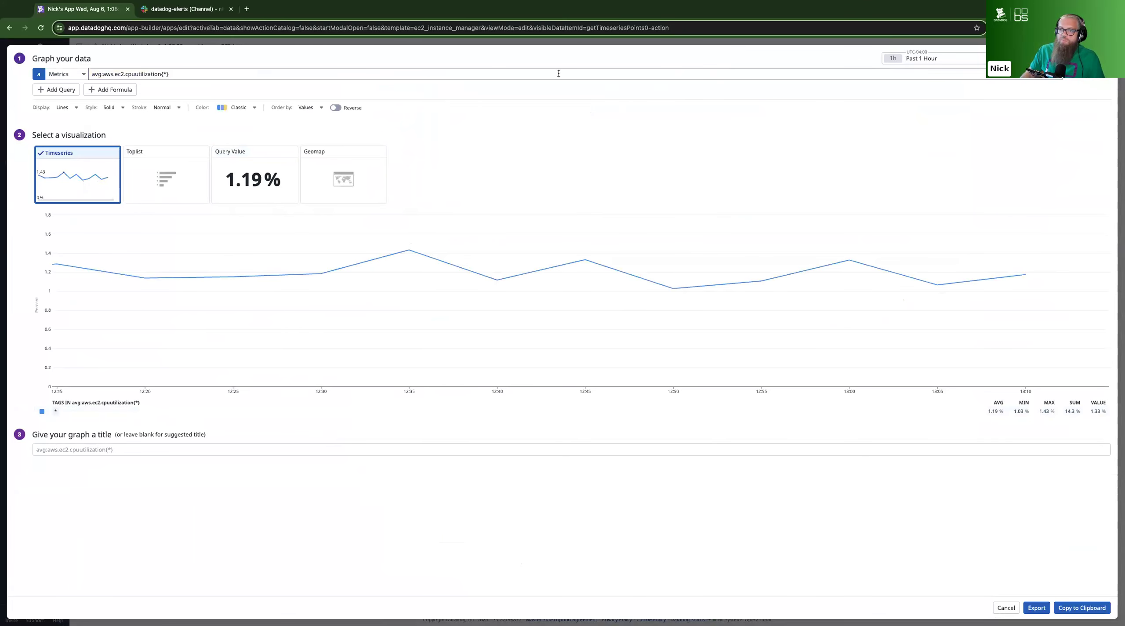
left_click(463, 74)
key("ctrl+a")
key("super+c")
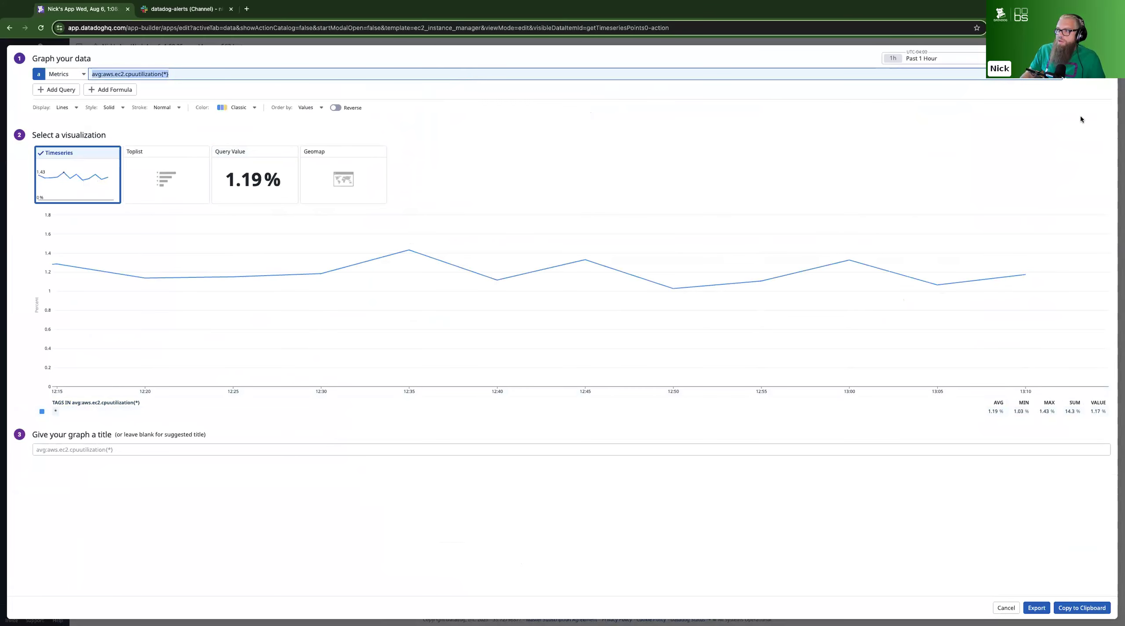
key("Escape")
left_click(276, 253)
key("super+v")
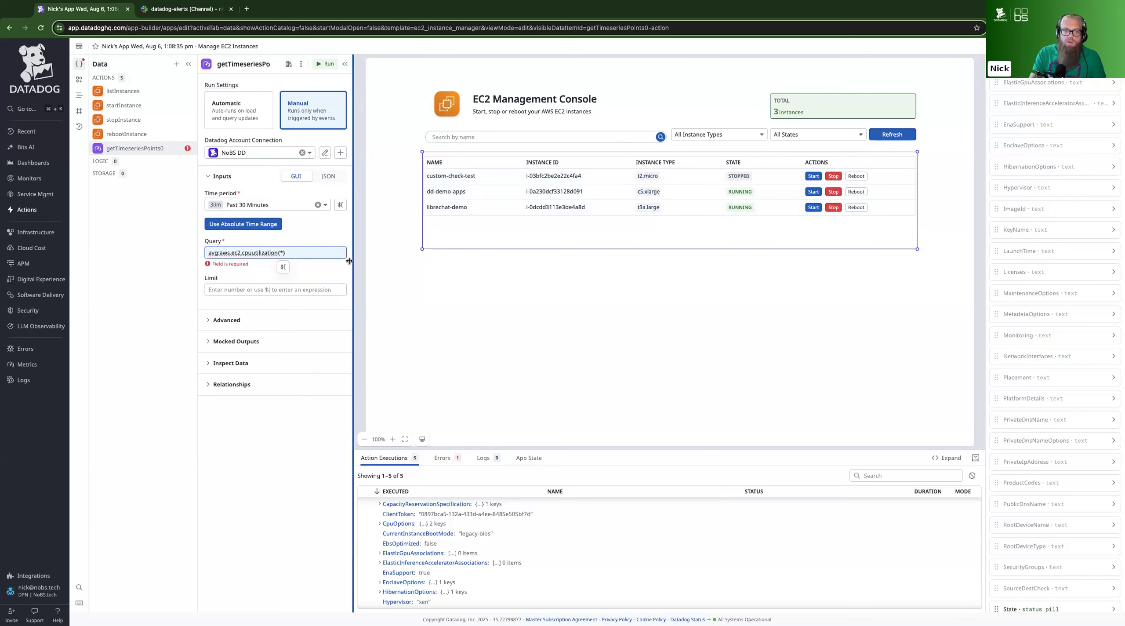
type("instance_id:")
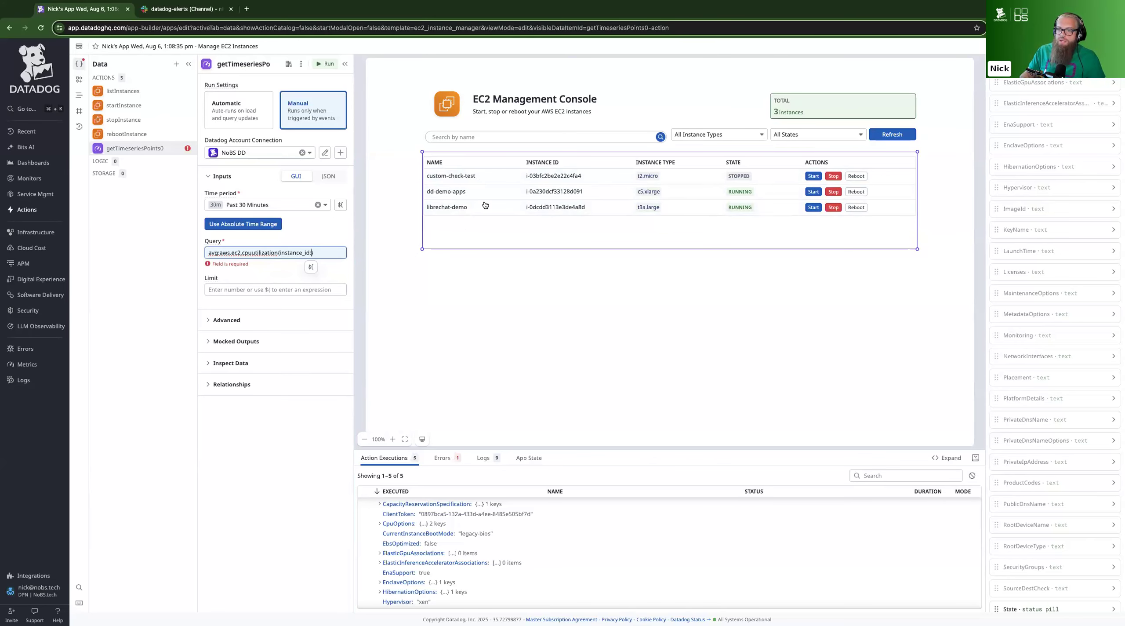
Expand the inspection data of the instance table and go through it to the selectedRow and rows properties
left_click(515, 223)
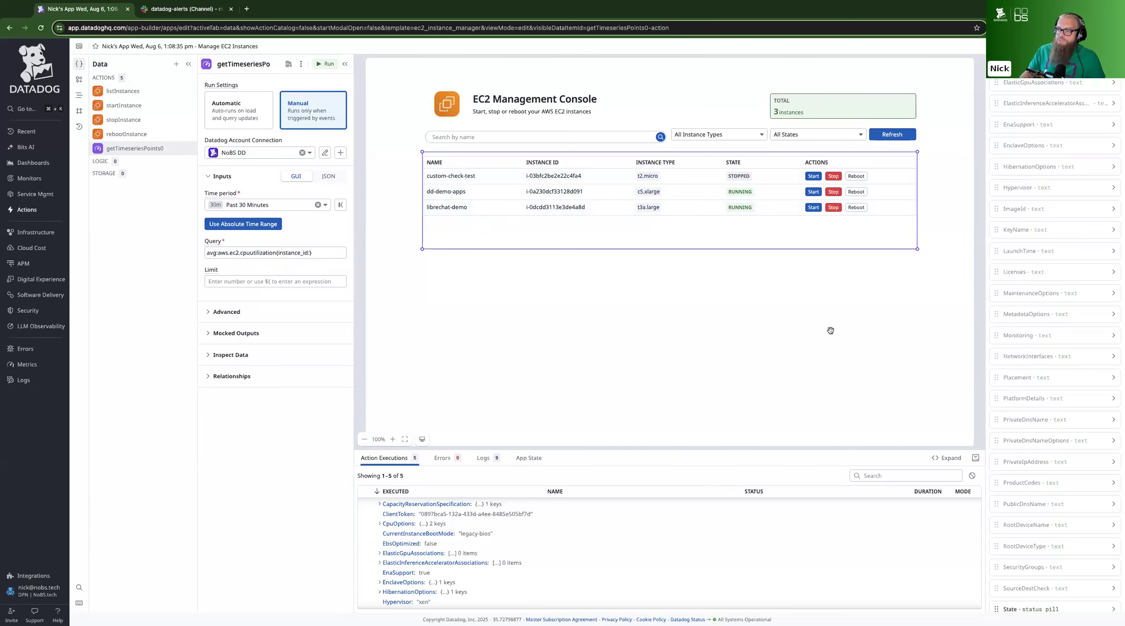
scroll(1032, 302, "down", 10)
scroll(1031, 302, "down", 9)
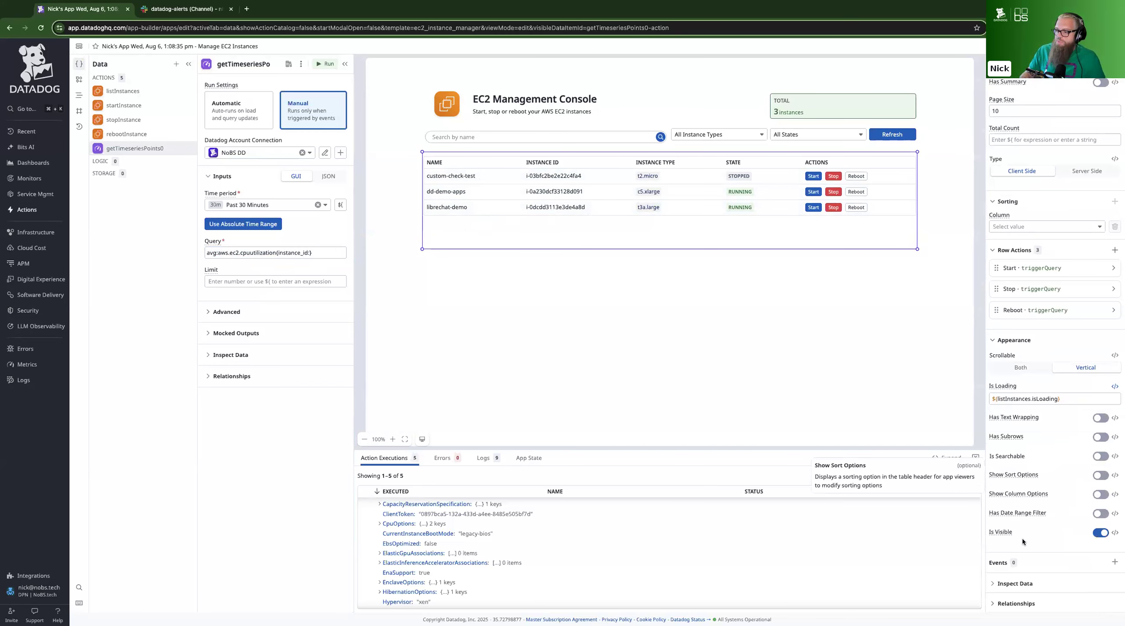
left_click(992, 586)
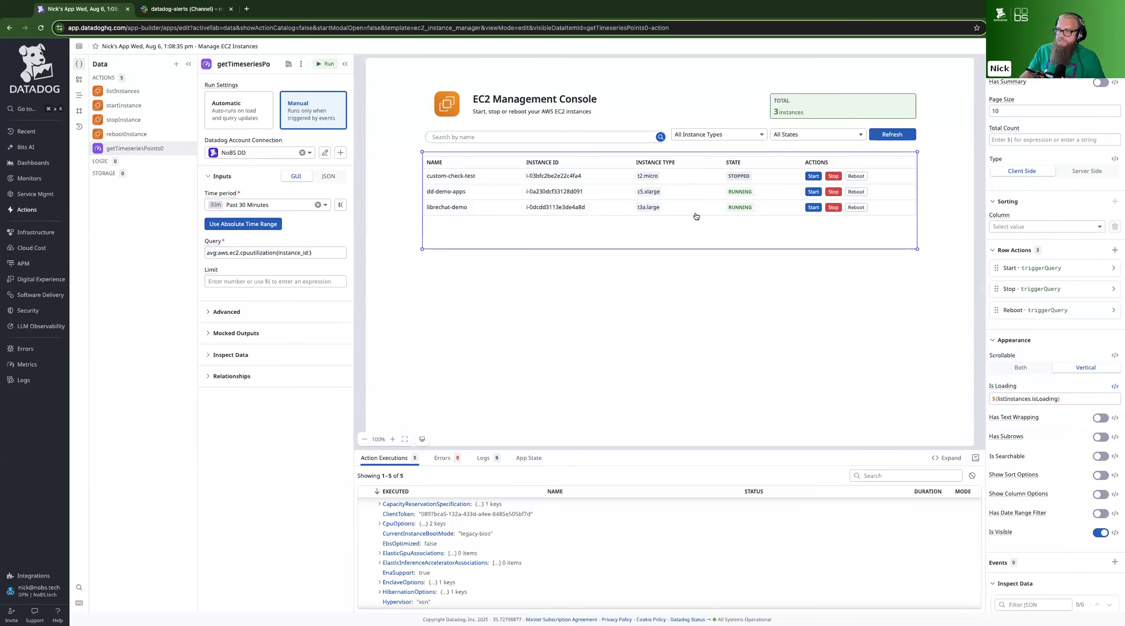
left_click(215, 358)
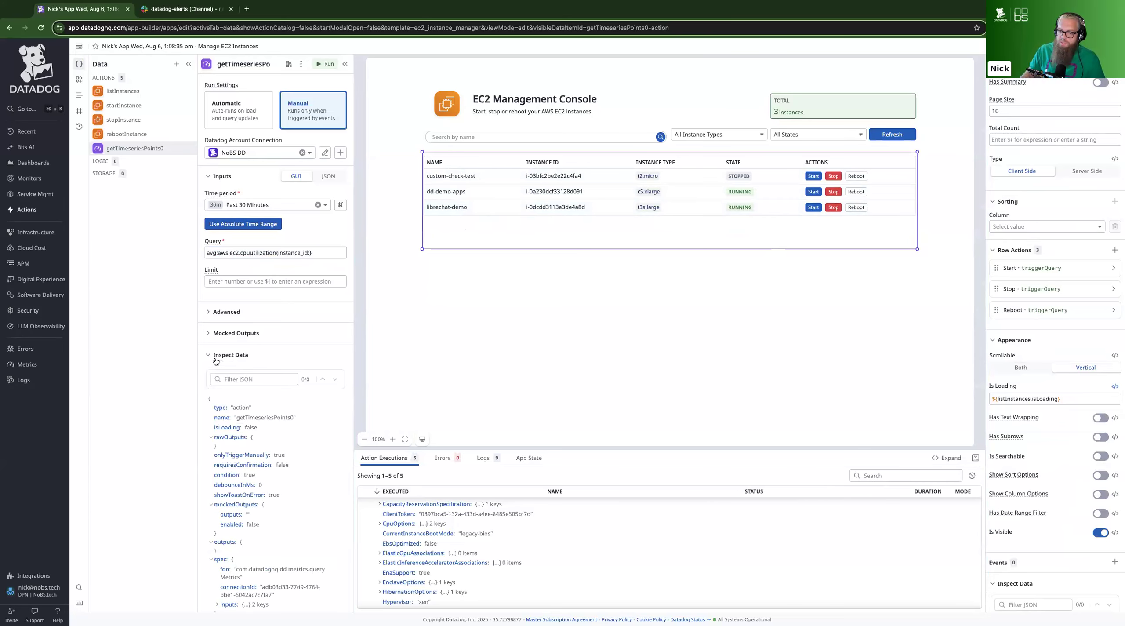
left_click(216, 358)
scroll(1029, 492, "down", 15)
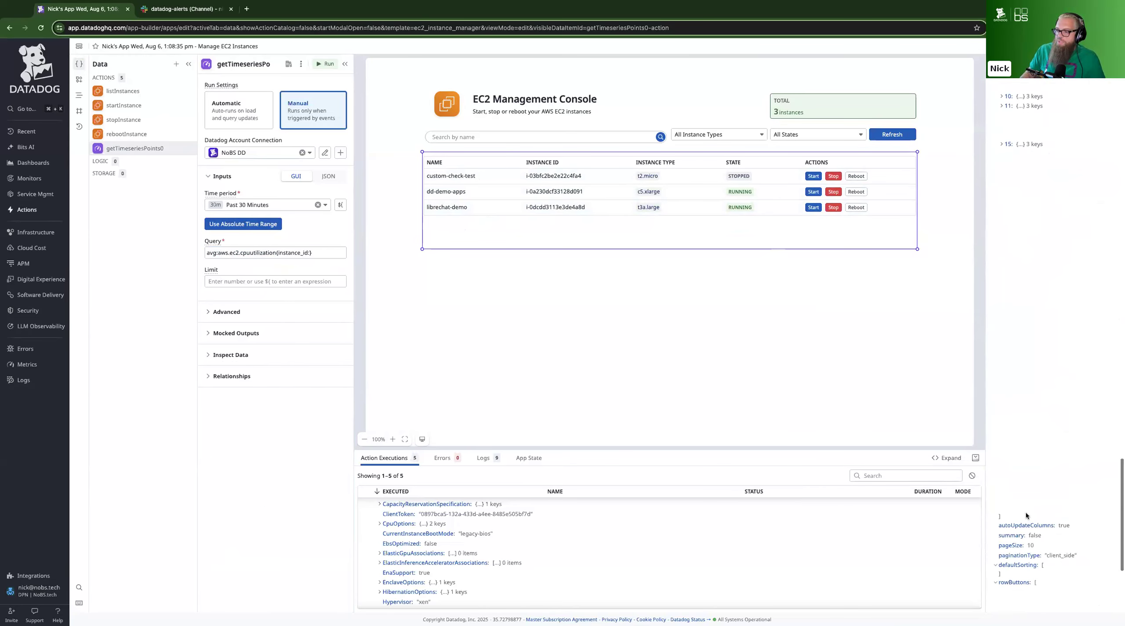
scroll(1026, 515, "down", 3)
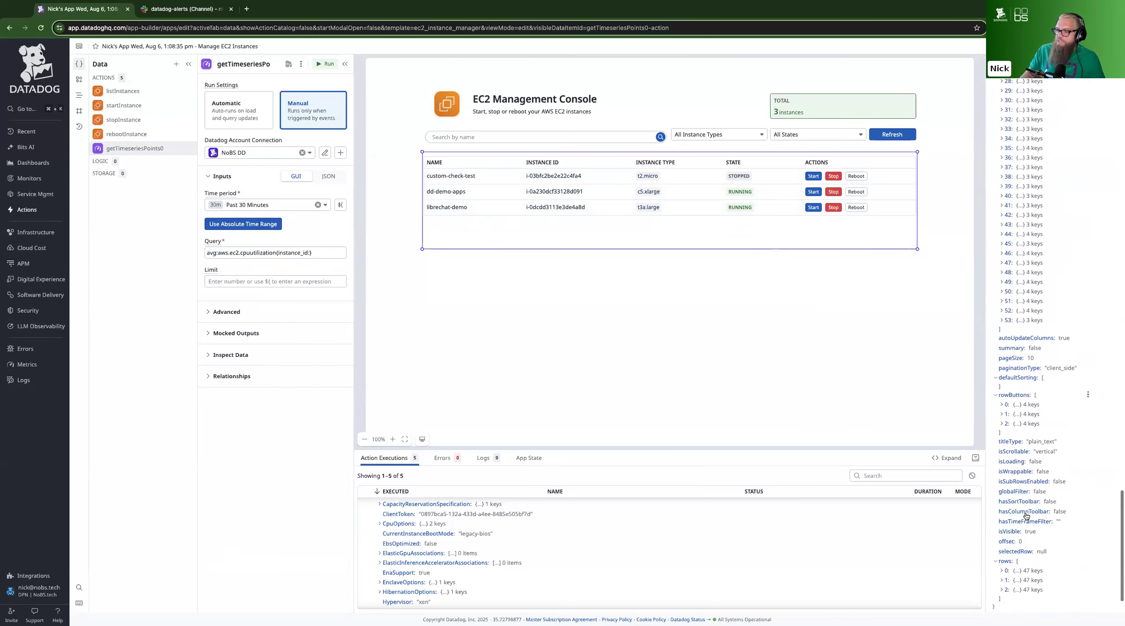
Select the librechat-demo row in the instance table and copy the variable expression of InstanceId from the selectedRow content
left_click(501, 210)
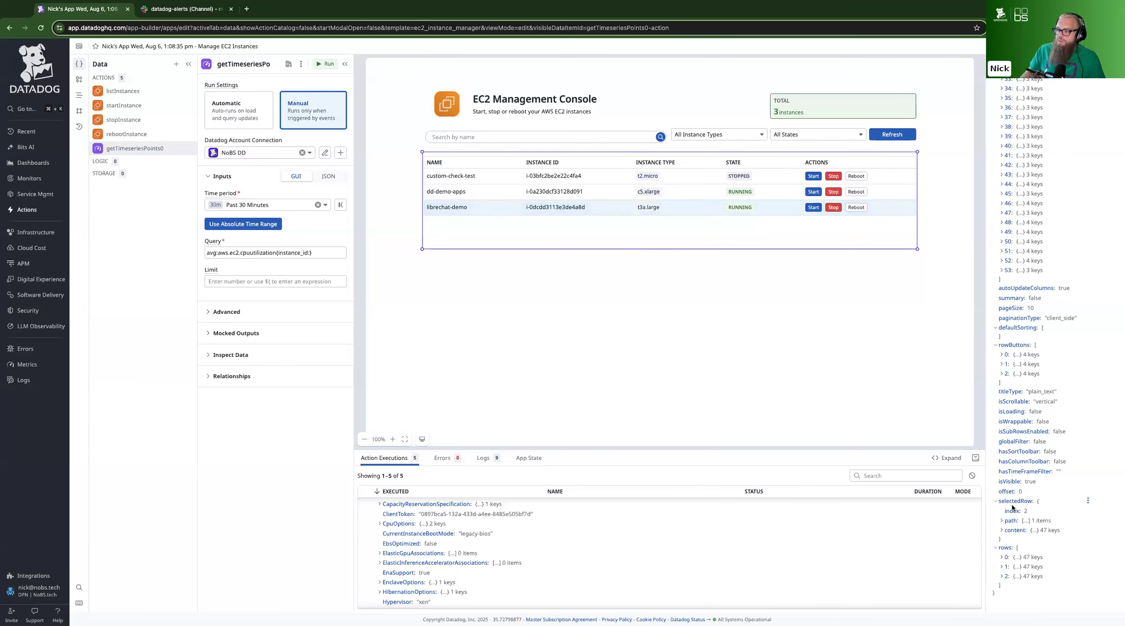
left_click(1002, 529)
scroll(1040, 506, "down", 6)
scroll(1040, 506, "down", 2)
scroll(1040, 506, "right", 1)
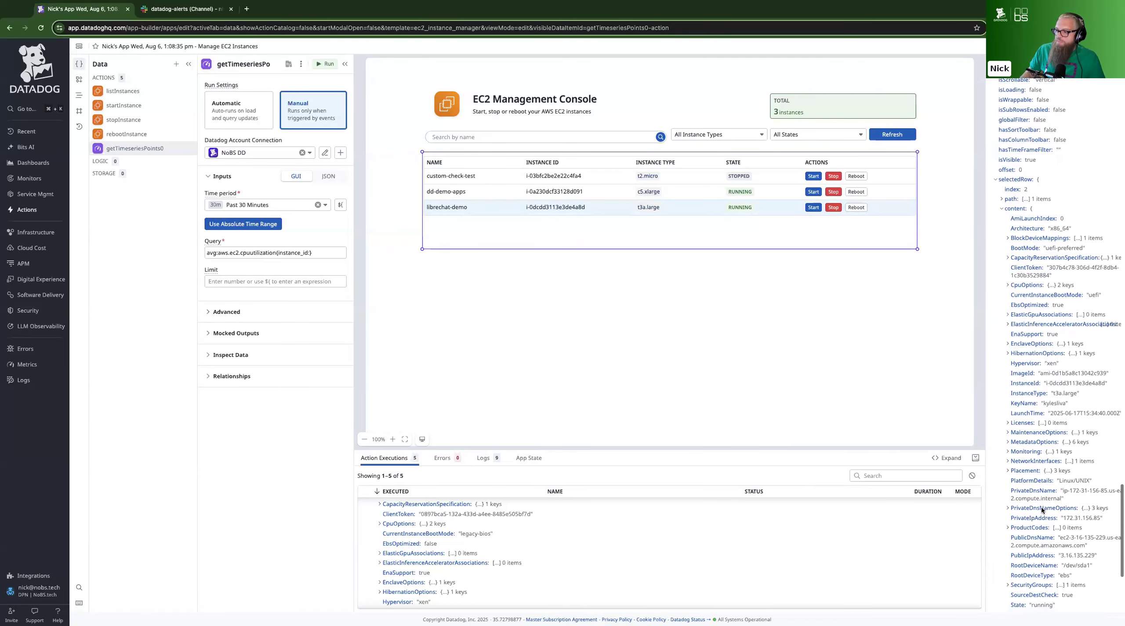
scroll(1032, 363, "right", 1)
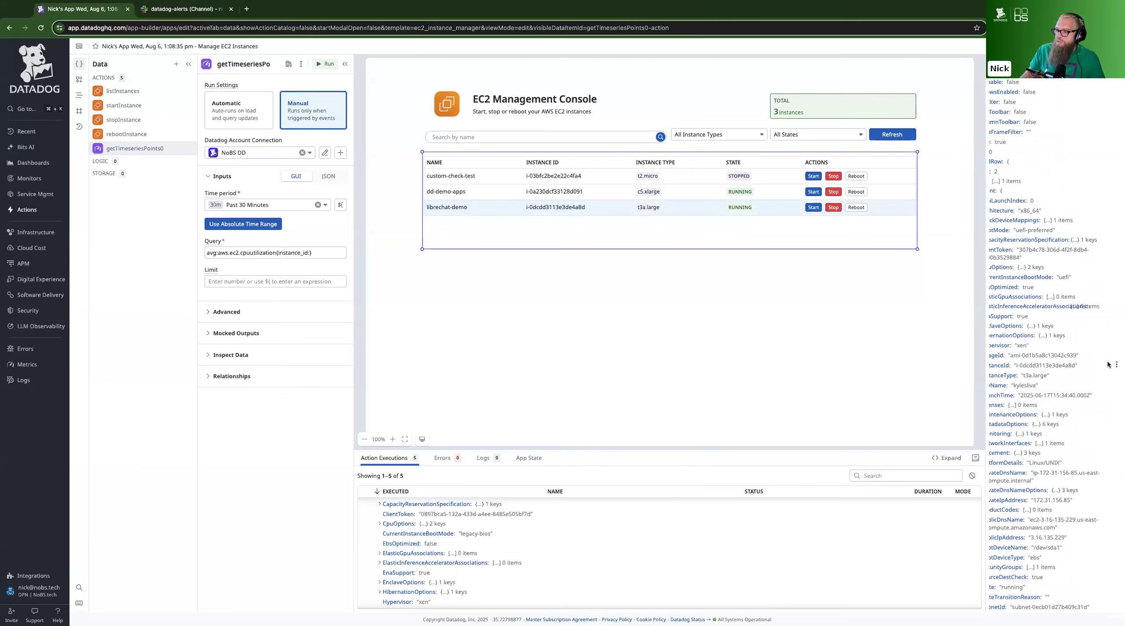
left_click(1116, 365)
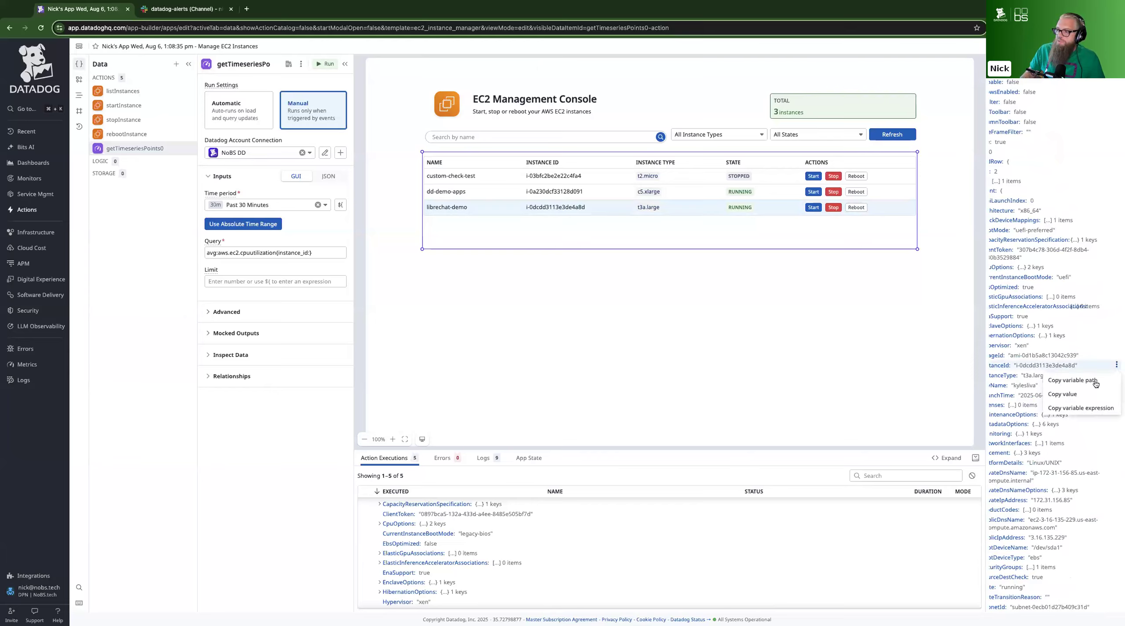
left_click(1072, 408)
Complete the action's query filter as instance_id:${table0?.selectedRow?.content?.InstanceId}, closed with a curly brace
left_click(311, 253)
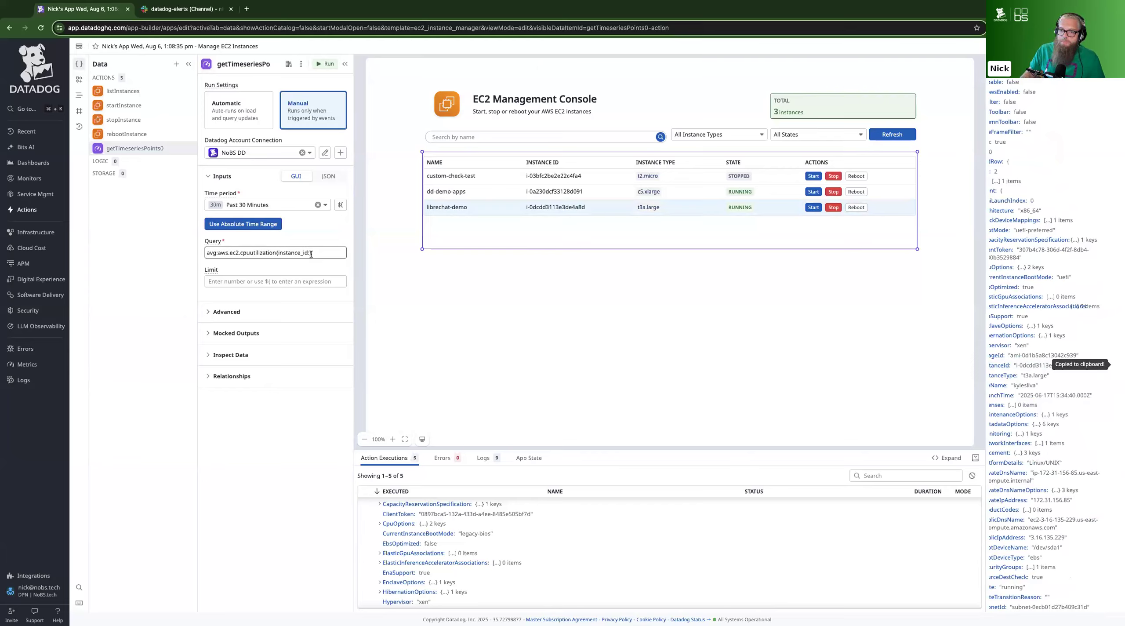
type(":")
key("super+v")
type("}")
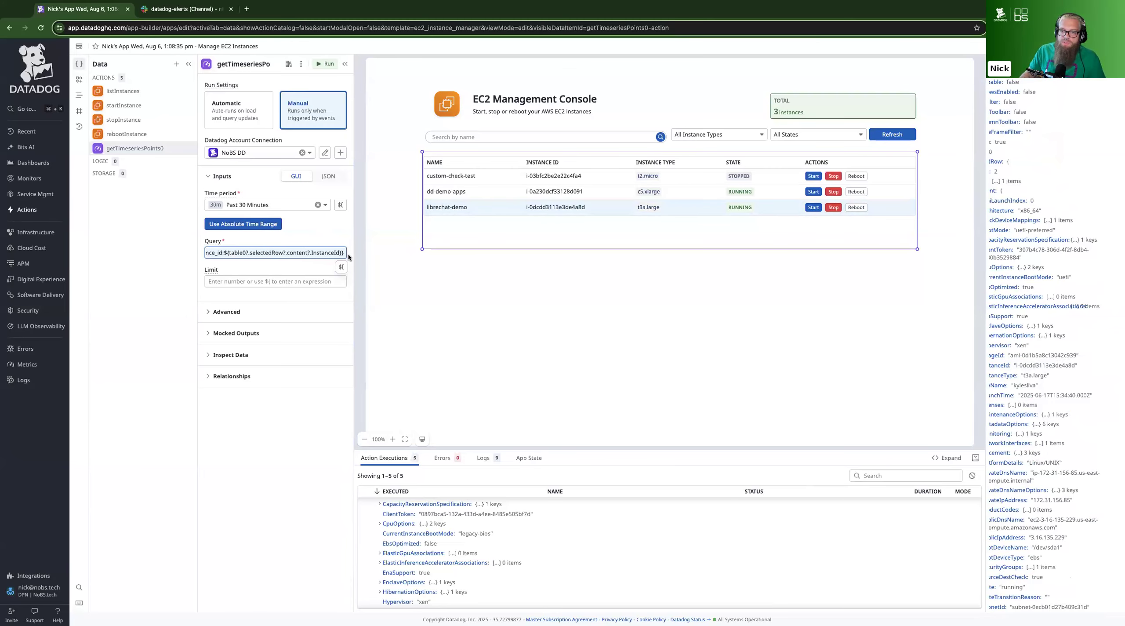
Run the timeseries points action and examine the first series in its execution outputs
left_click(328, 64)
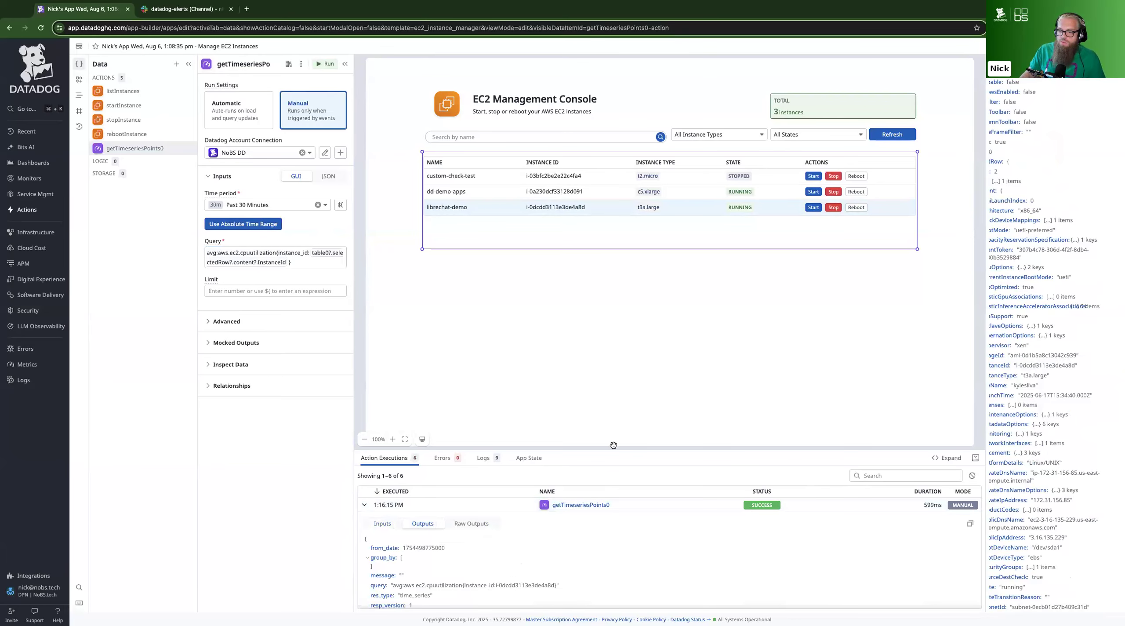
left_click_drag(613, 451, 531, 254)
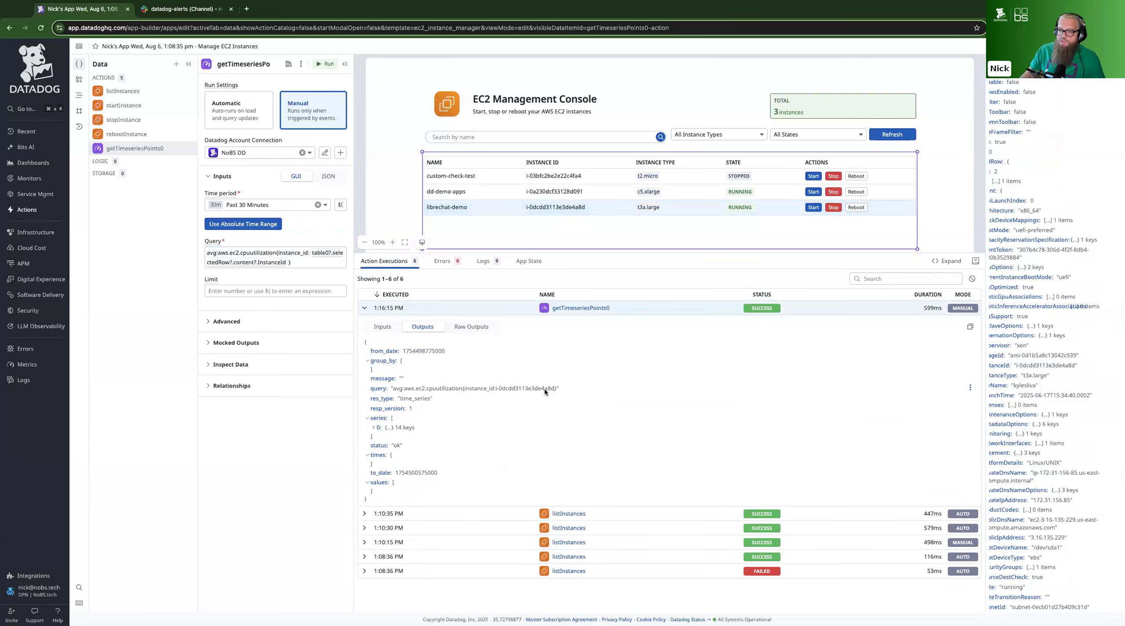
left_click(373, 427)
left_click(379, 517)
left_click(379, 517)
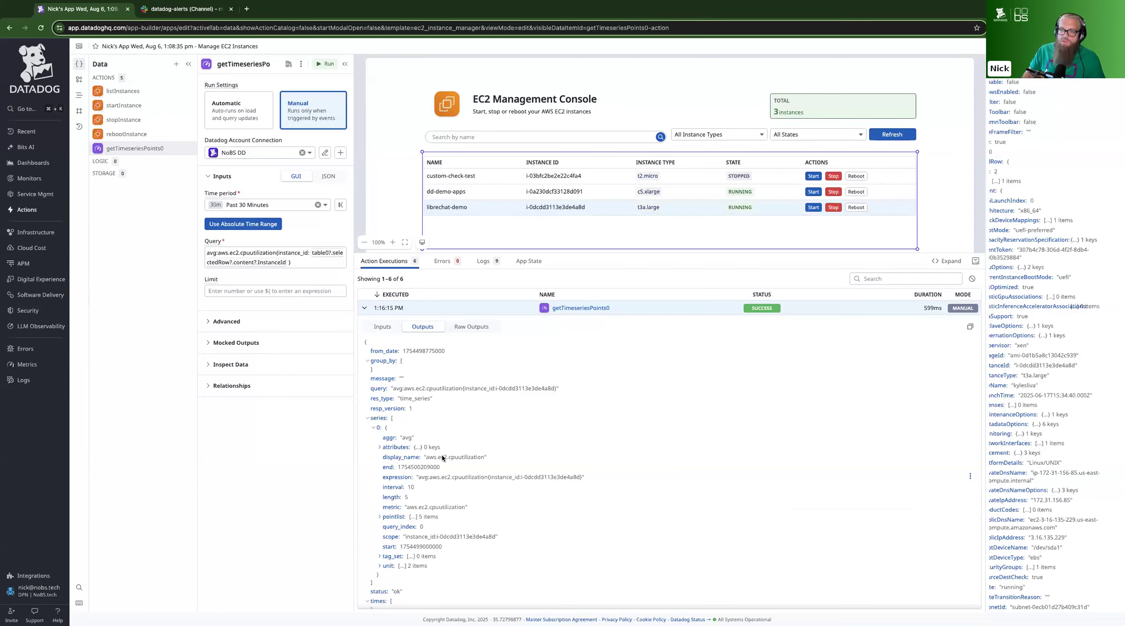
left_click_drag(686, 253, 677, 383)
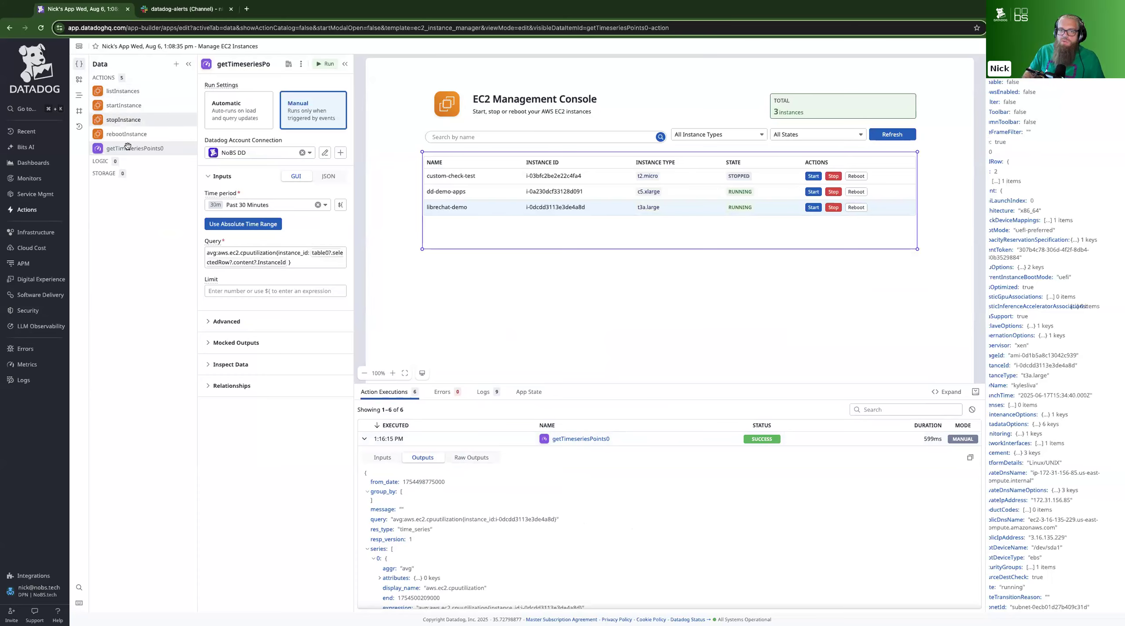
Add a Custom Chart component below the instance table and shrink the action executions pane to uncover the whole chart
left_click(78, 81)
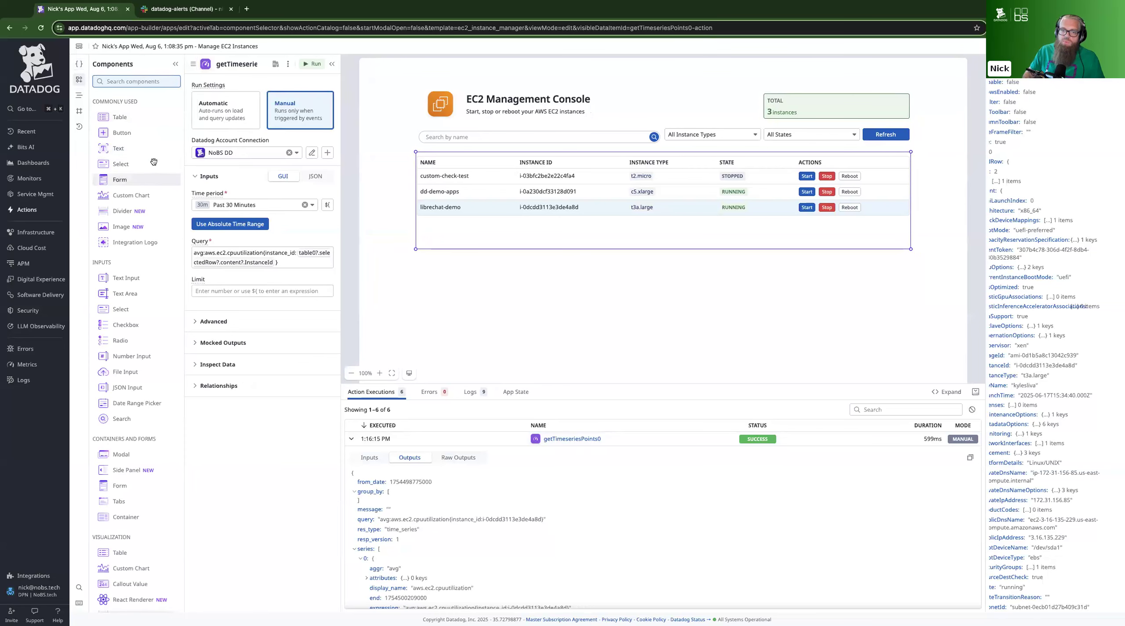
scroll(152, 159, "down", 2)
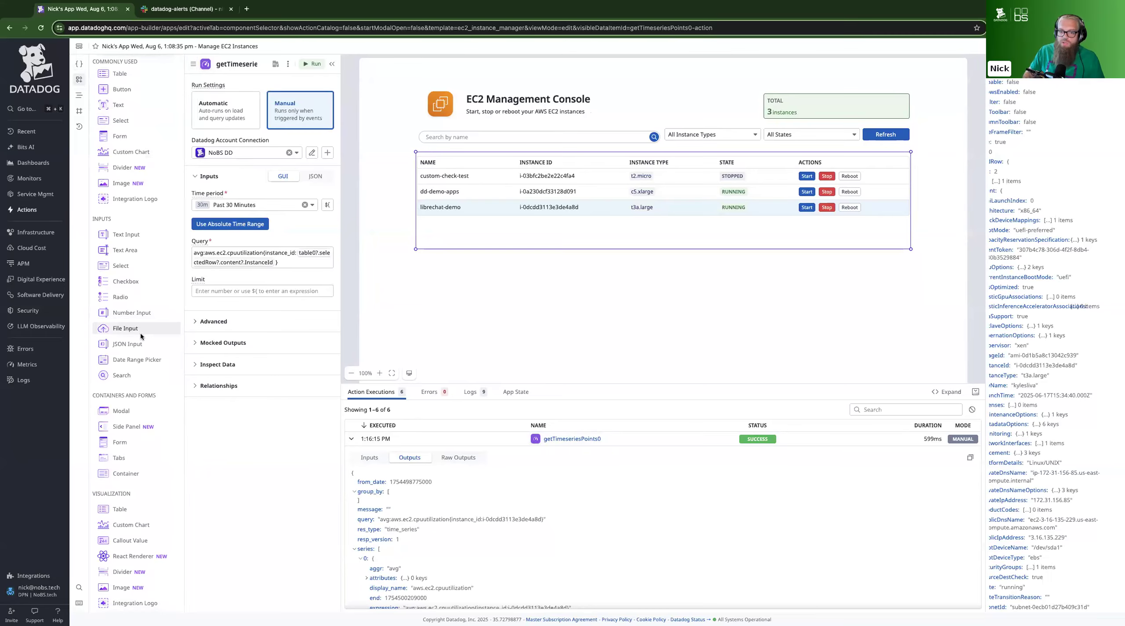
scroll(138, 500, "up", 2)
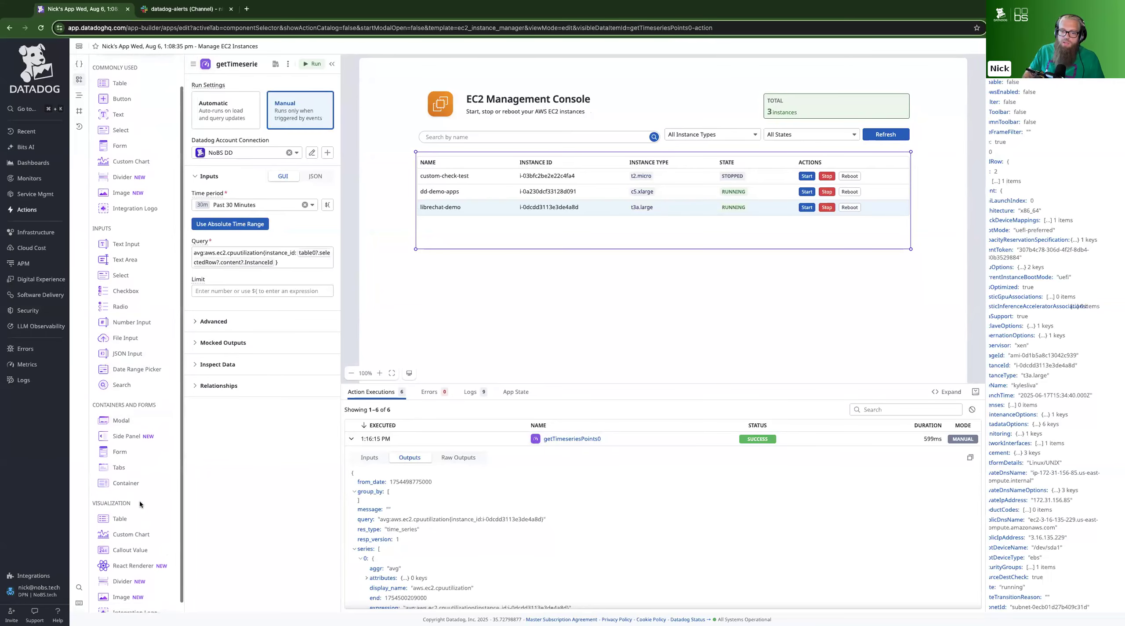
scroll(139, 500, "down", 2)
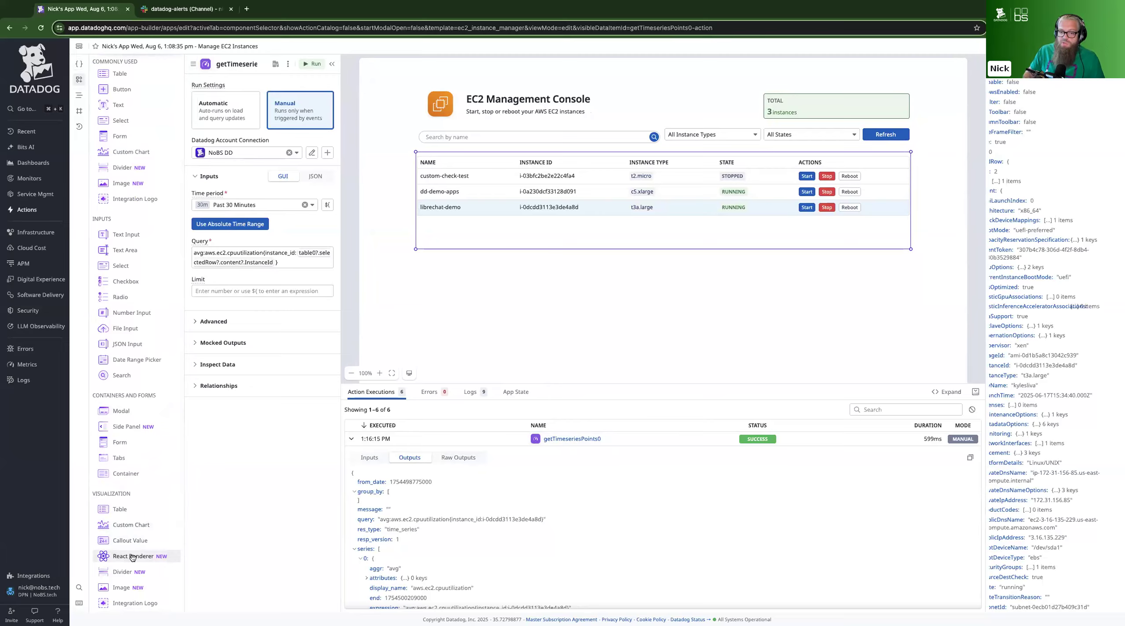
scroll(132, 557, "up", 2)
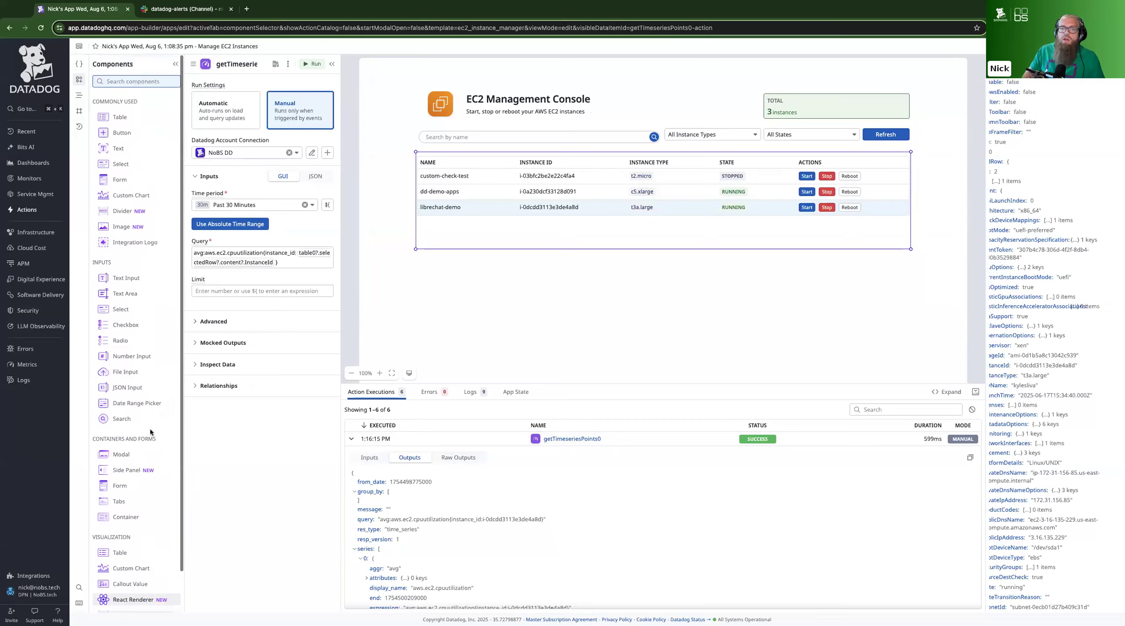
left_click(131, 195)
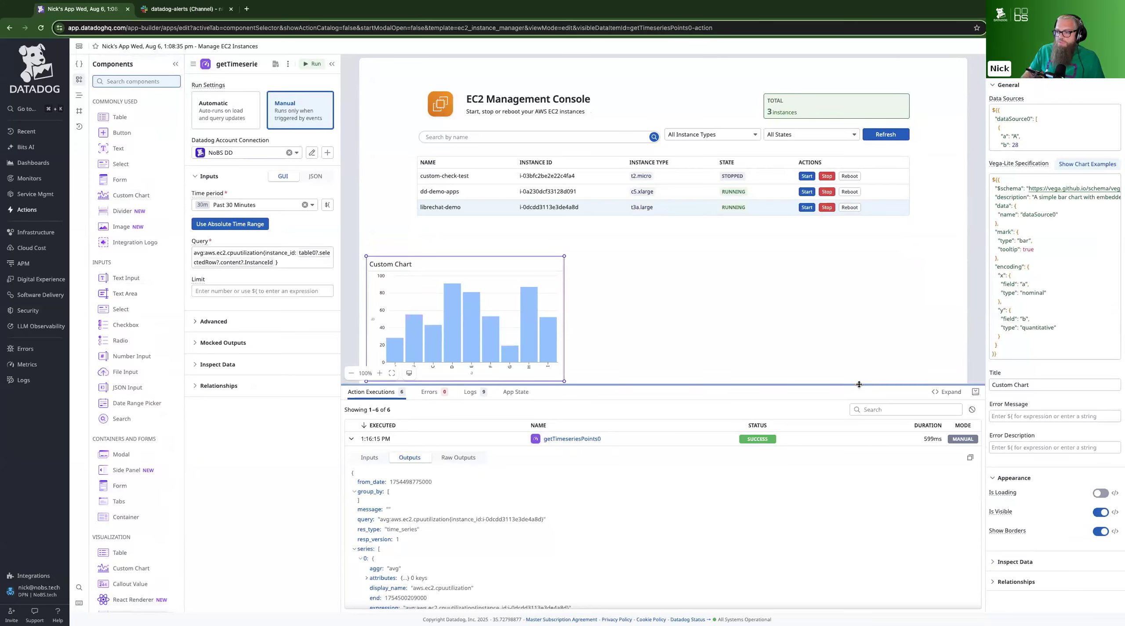
left_click_drag(849, 484, 835, 522)
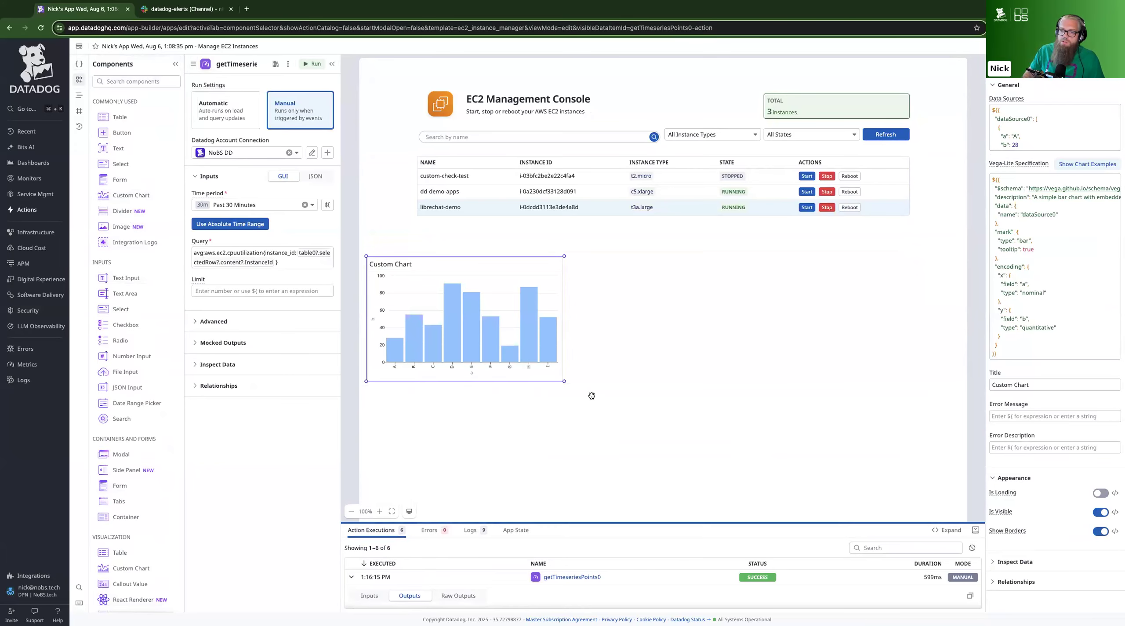
Stretch the custom chart across the canvas width and clear its sample data sources
left_click_drag(562, 380, 960, 404)
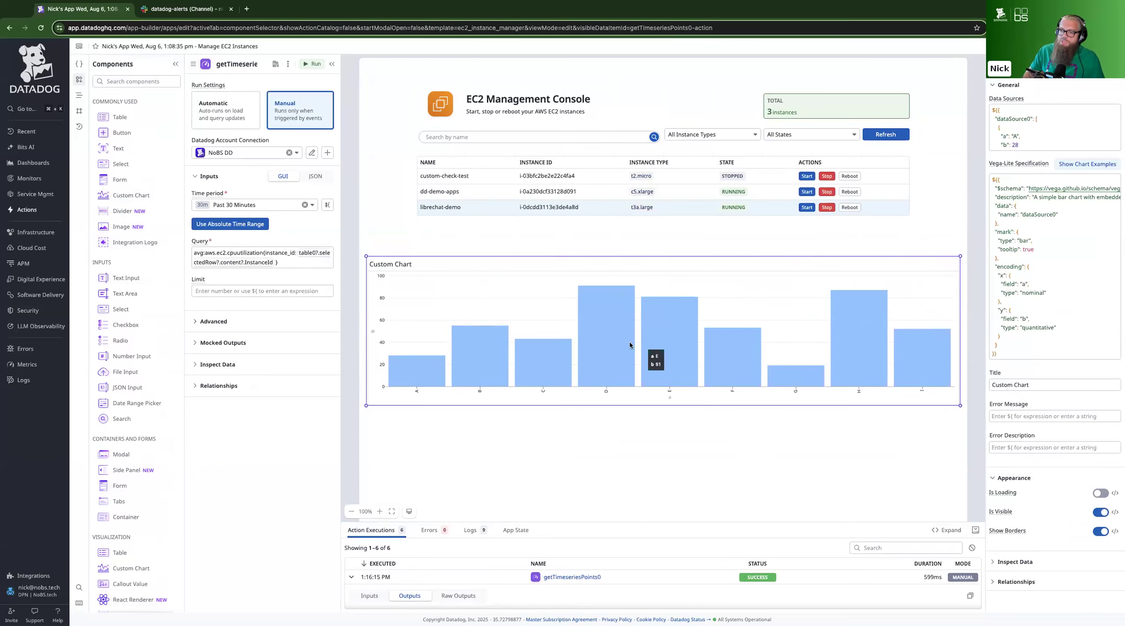
mouse_move(660, 339)
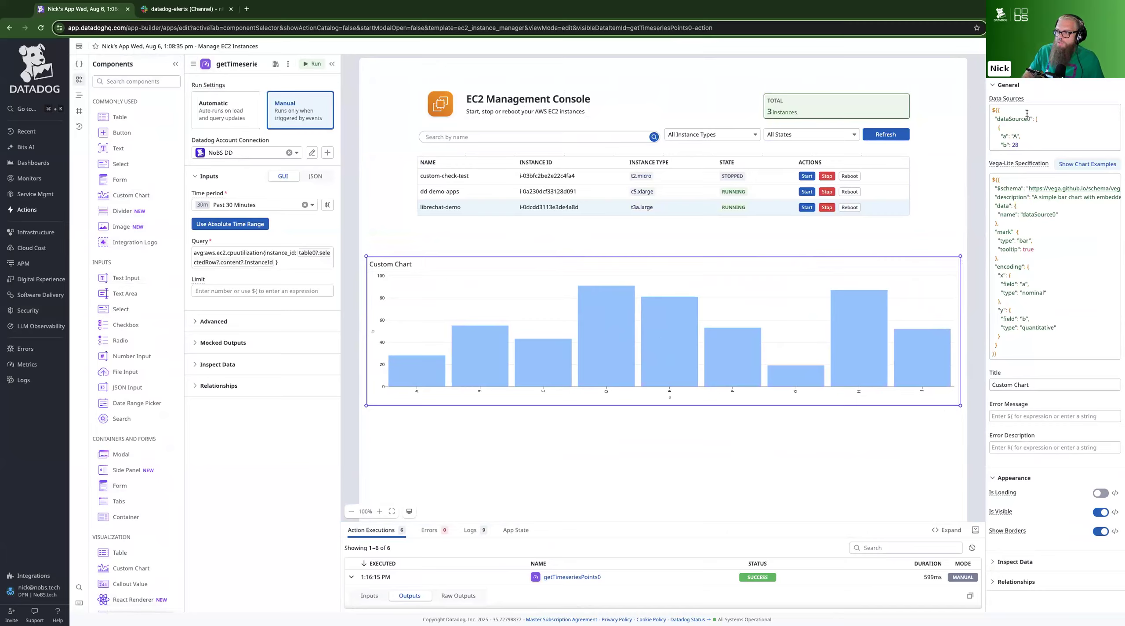
left_click(1029, 134)
triple_click(1029, 135)
key("super+a")
key("BackSpace")
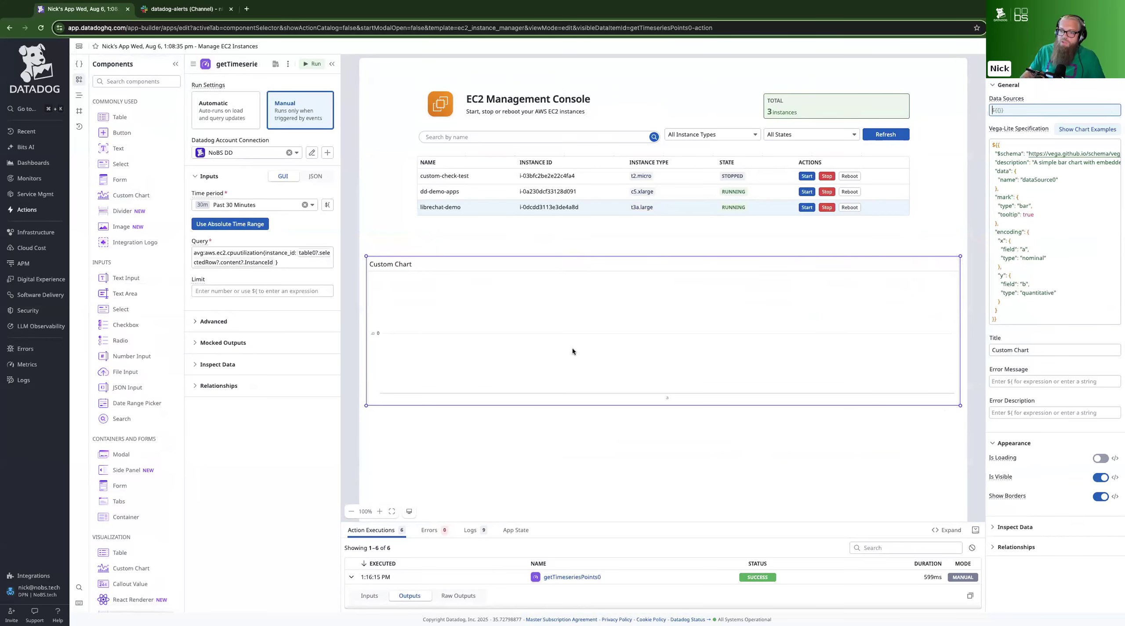
Widen the component properties pane and examine the chart's sample Vega-Lite specification
left_click_drag(989, 303, 930, 305)
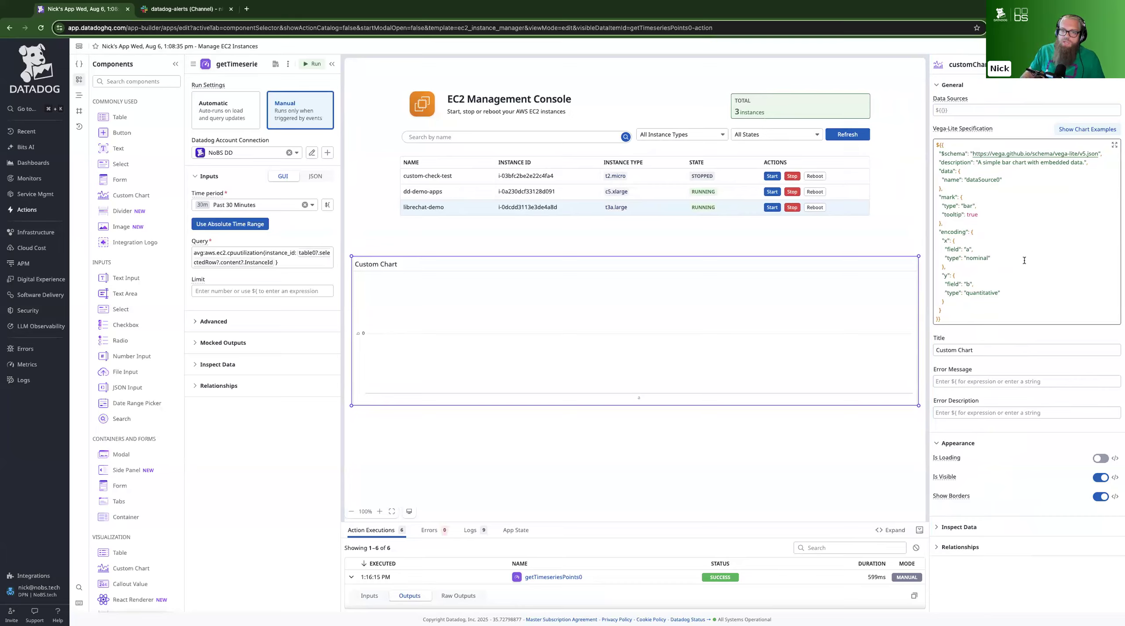
left_click(951, 321)
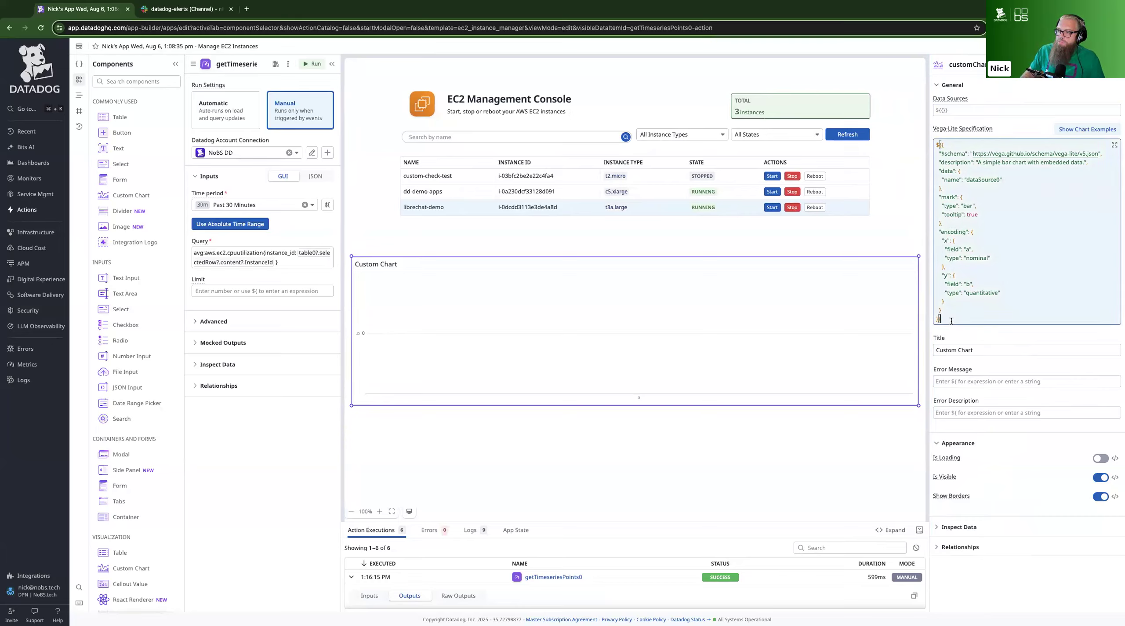
left_click(974, 309)
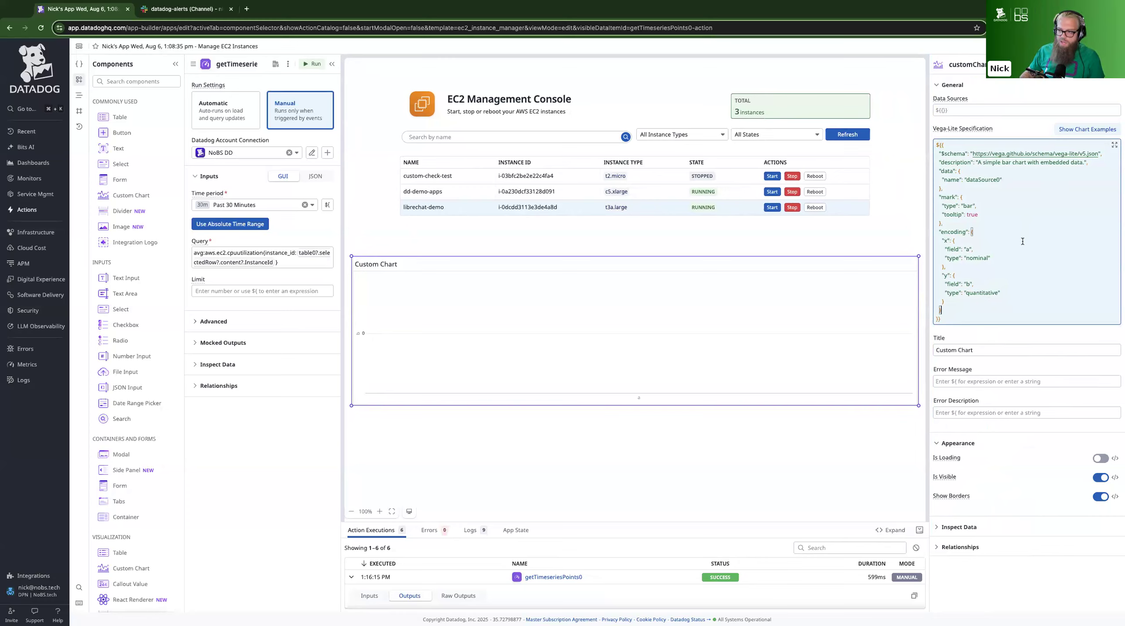
left_click(952, 317)
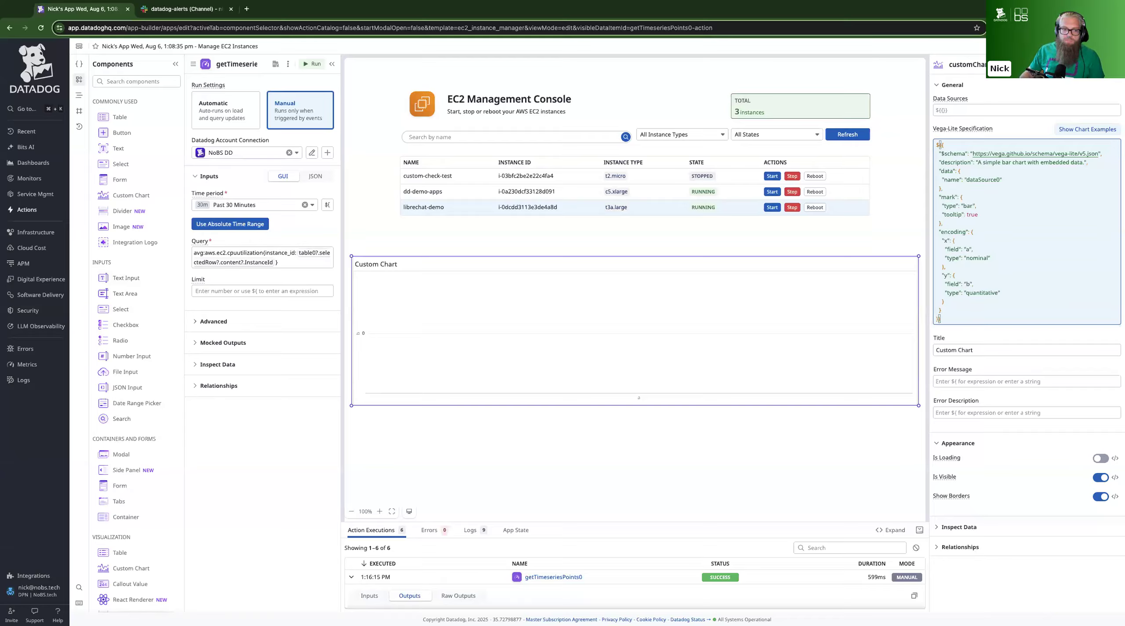
Replace the Vega-Lite specification with a line chart of getCPU?.outputs: temporal time on x, quantitative cpu titled "cpu usage" on y, domain 0 to 100
key("super+Tab")
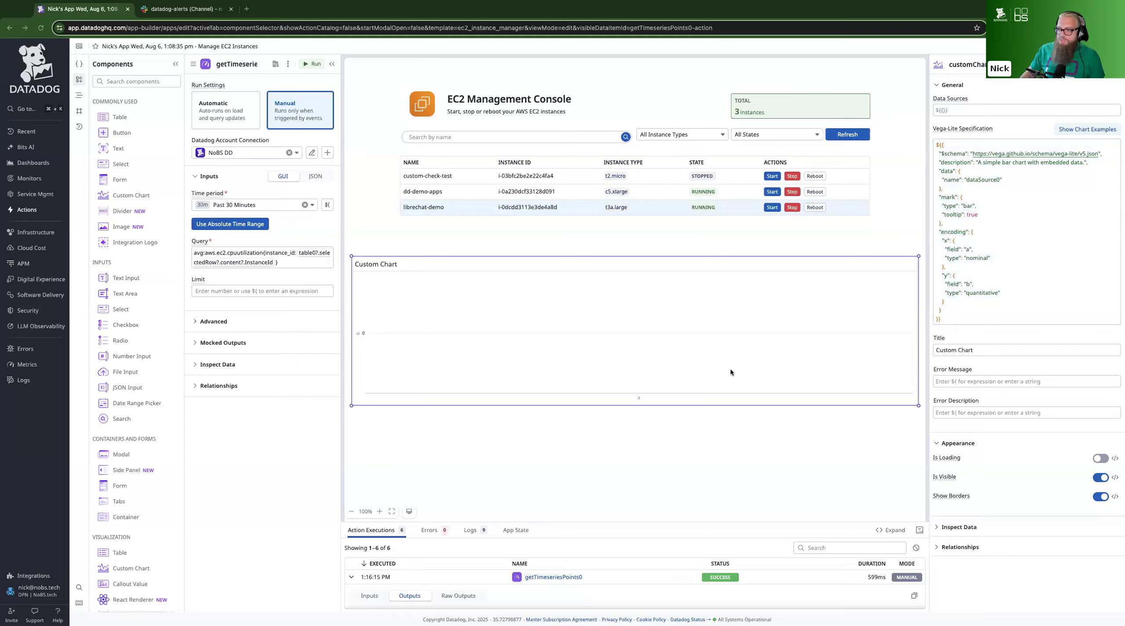
left_click(1004, 257)
key("ctrl+a")
key("ctrl+v")
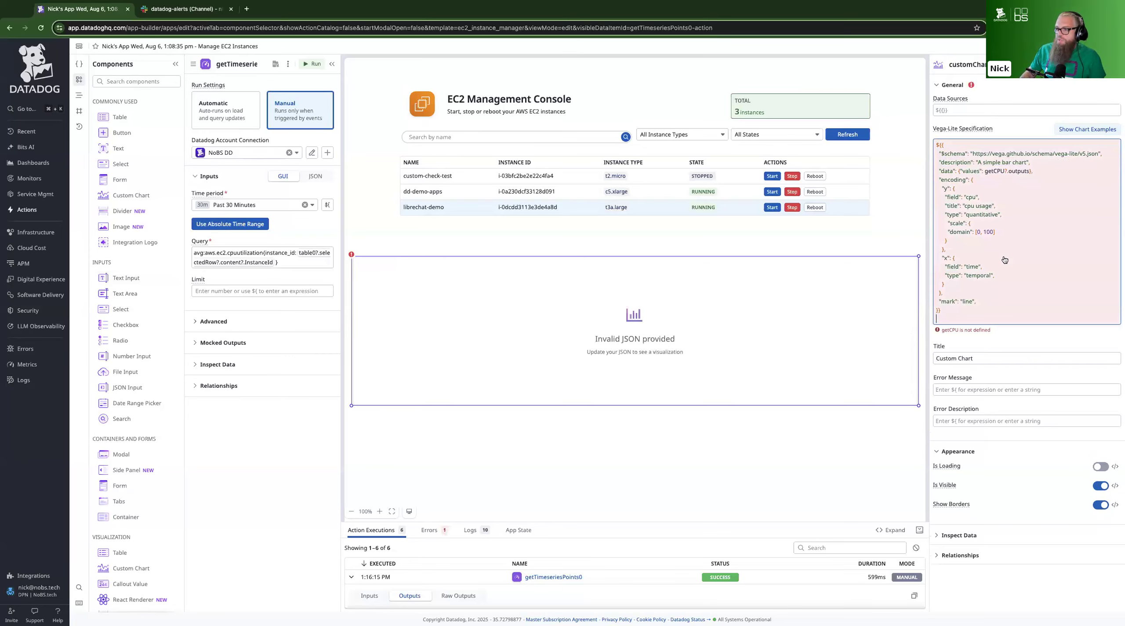
key("ctrl+a")
key("ctrl+c")
key("BackSpace")
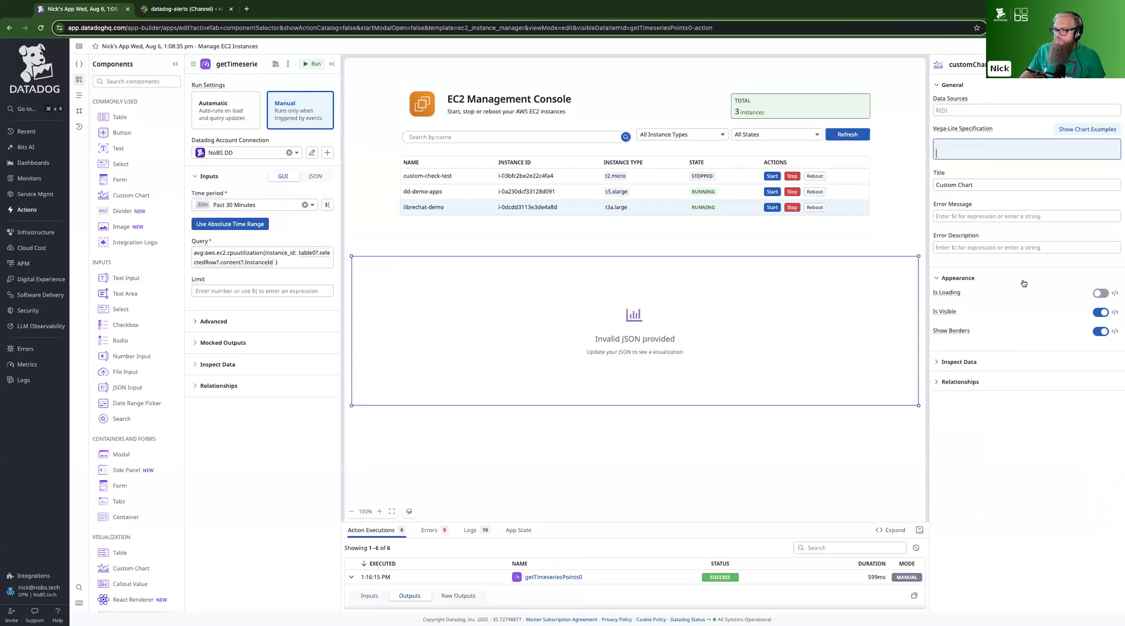
key("super+Tab")
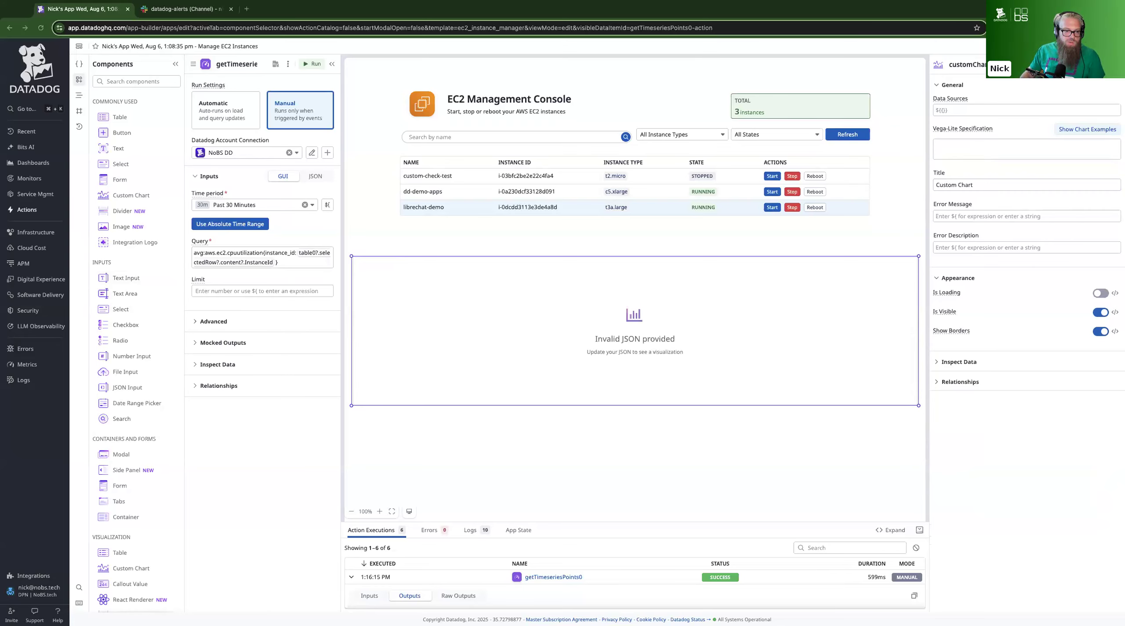
left_click(965, 152)
key("ctrl+v")
key("BackSpace")
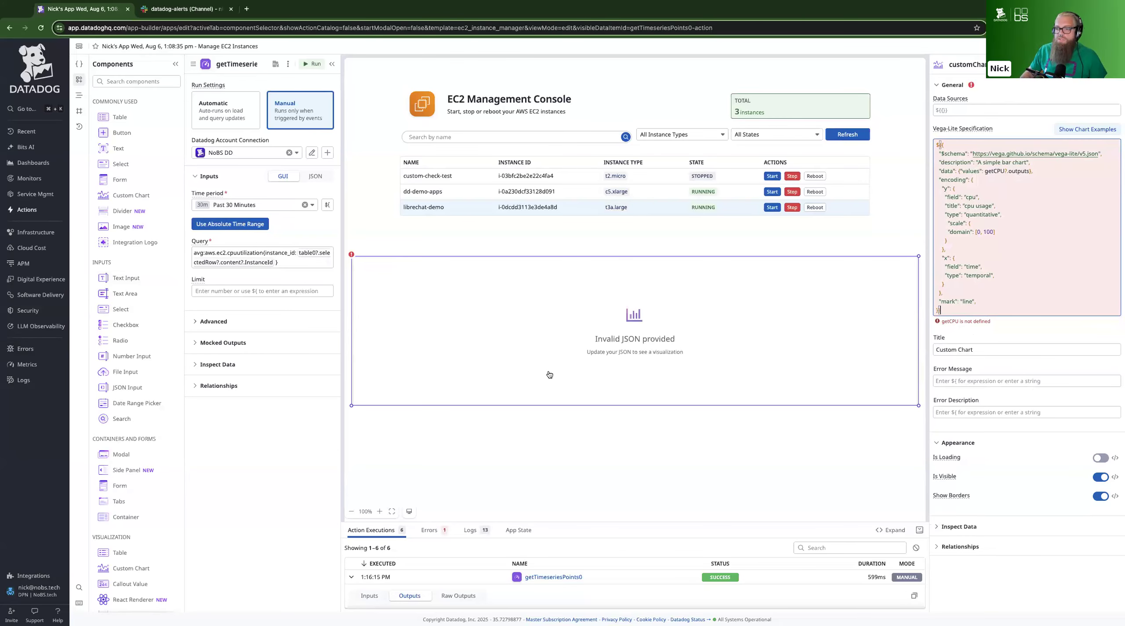
Rename the getTimeseriesPoints0 action to getCPU
left_click(79, 64)
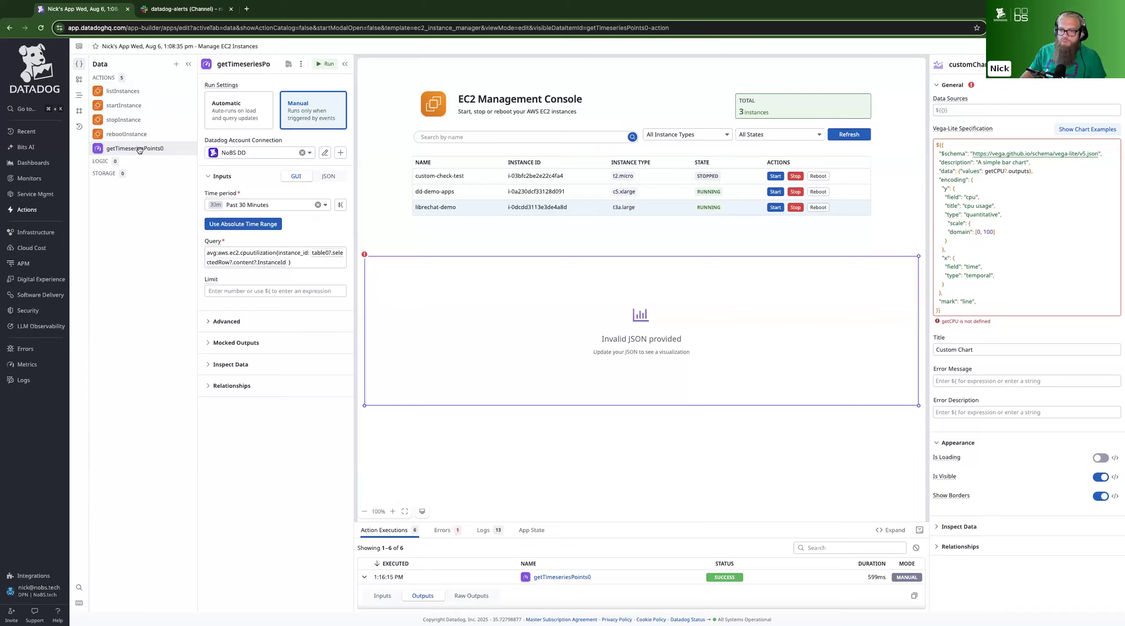
left_click(227, 64)
type("get")
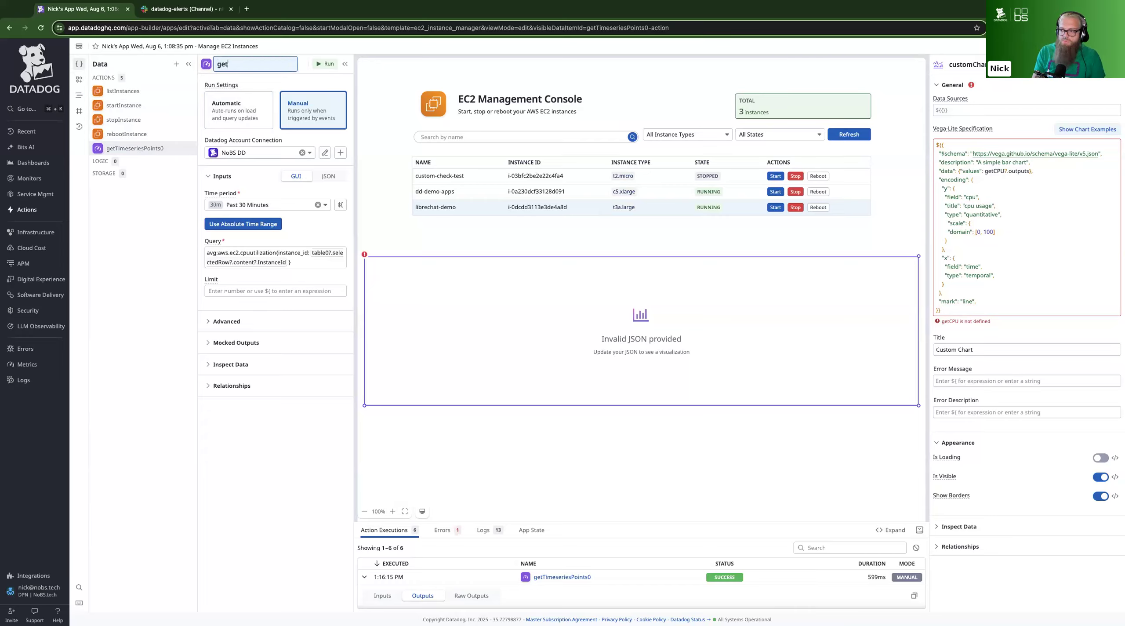
type("CPU")
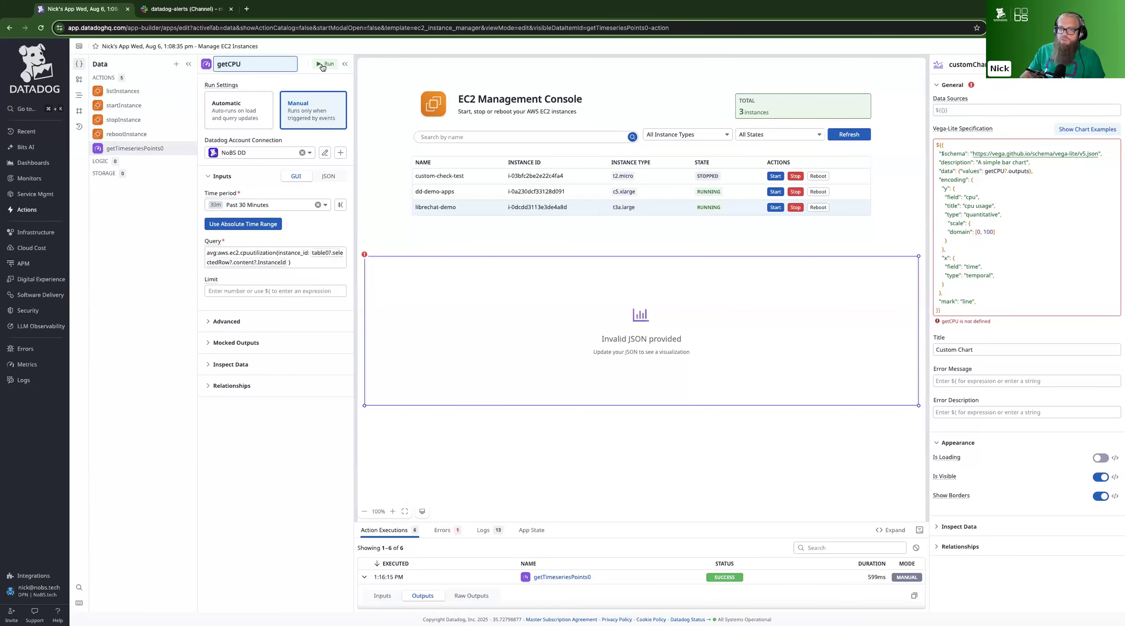
key("Return")
Re-enter the final letter of getCPU in the specification's data values reference to force it to be re-evaluated
left_click(1009, 274)
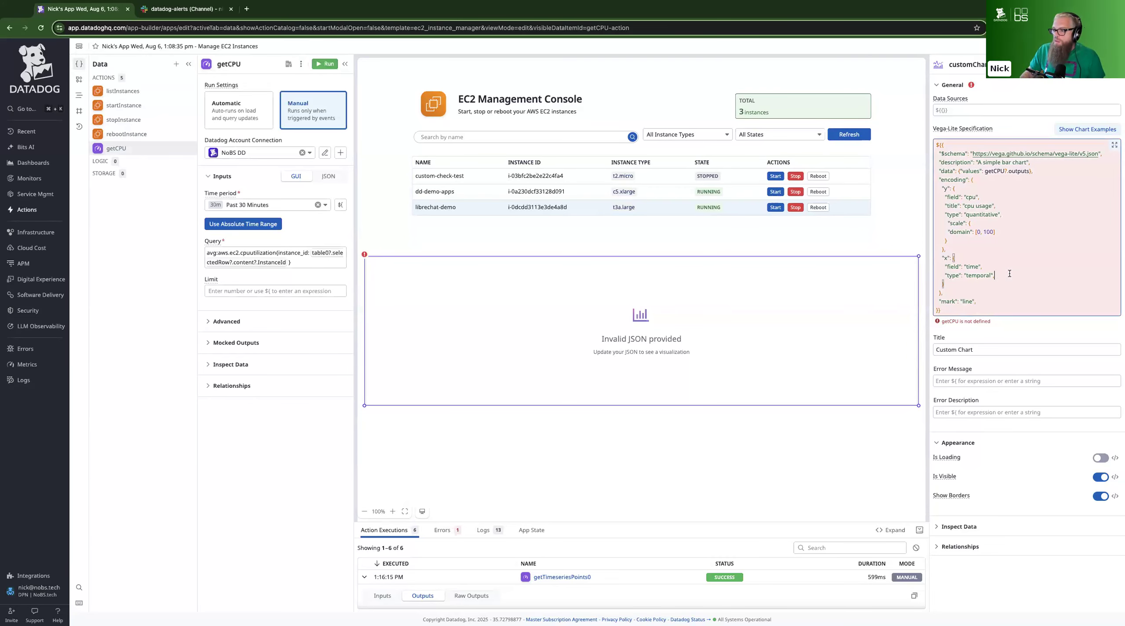
left_click(1005, 170)
key("BackSpace")
type("?")
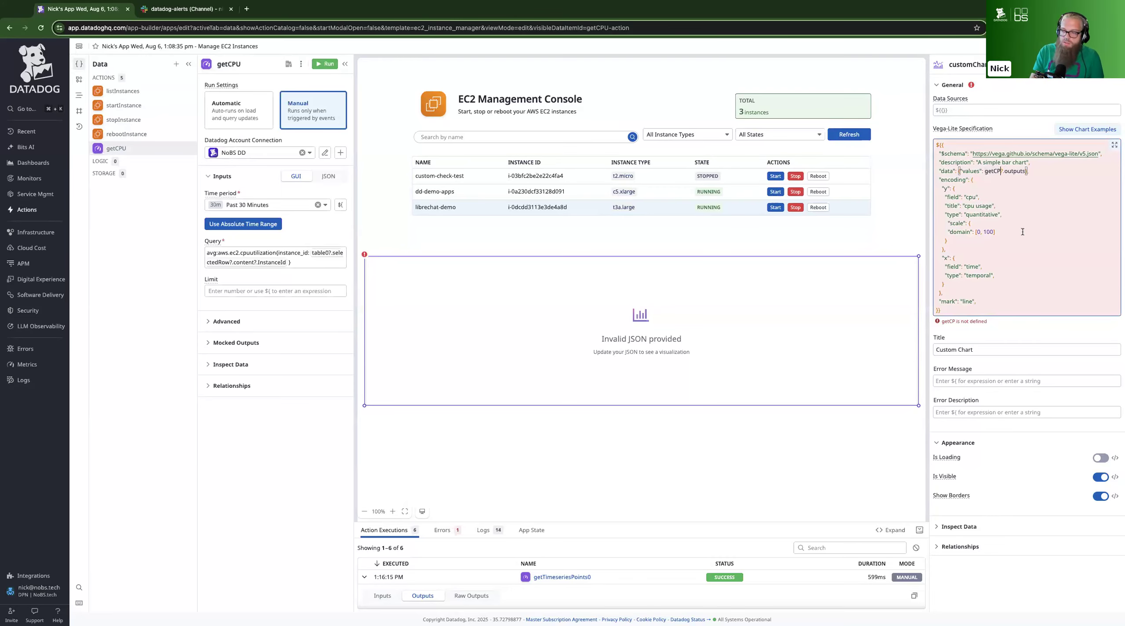
type("U")
left_click(1098, 222)
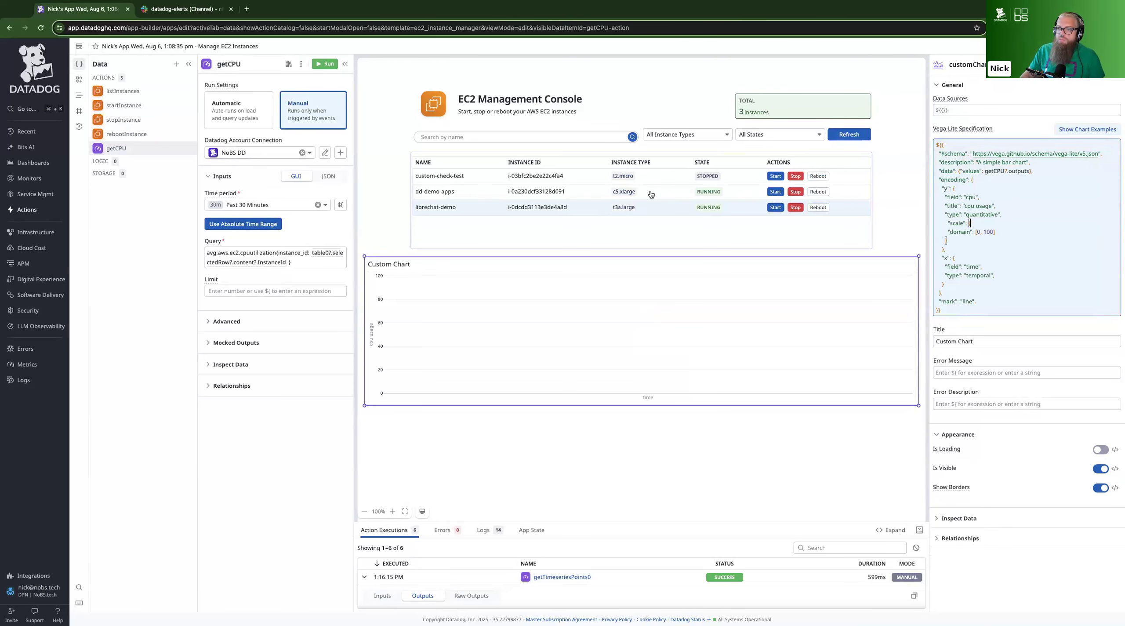
Run the getCPU action and enlarge the action executions pane to uncover its outputs
left_click(629, 197)
left_click(318, 65)
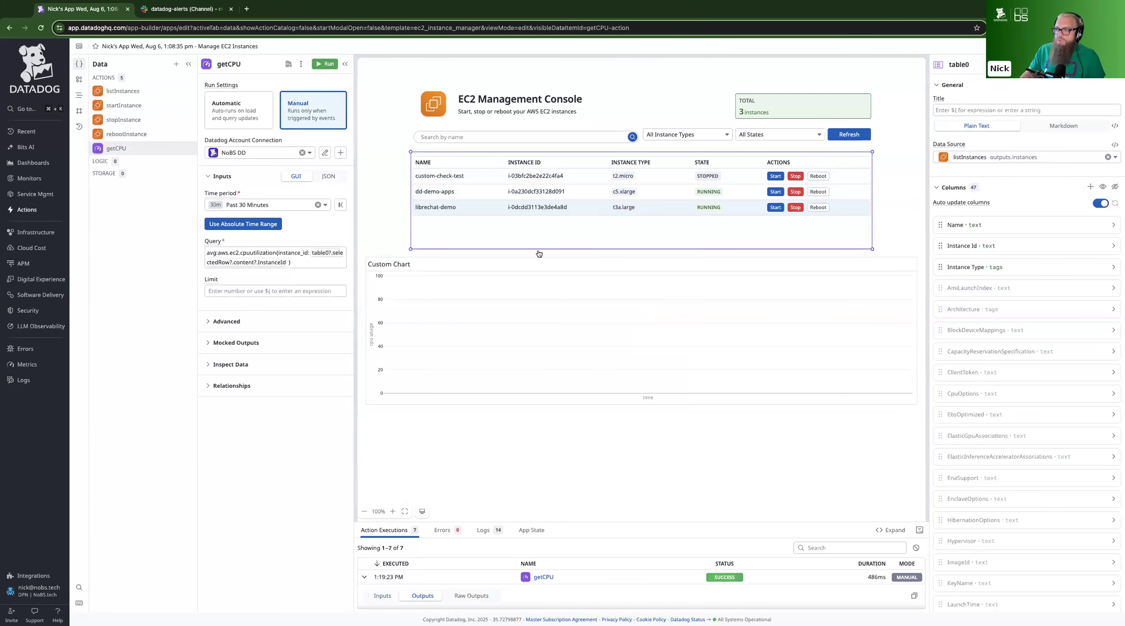
left_click(857, 304)
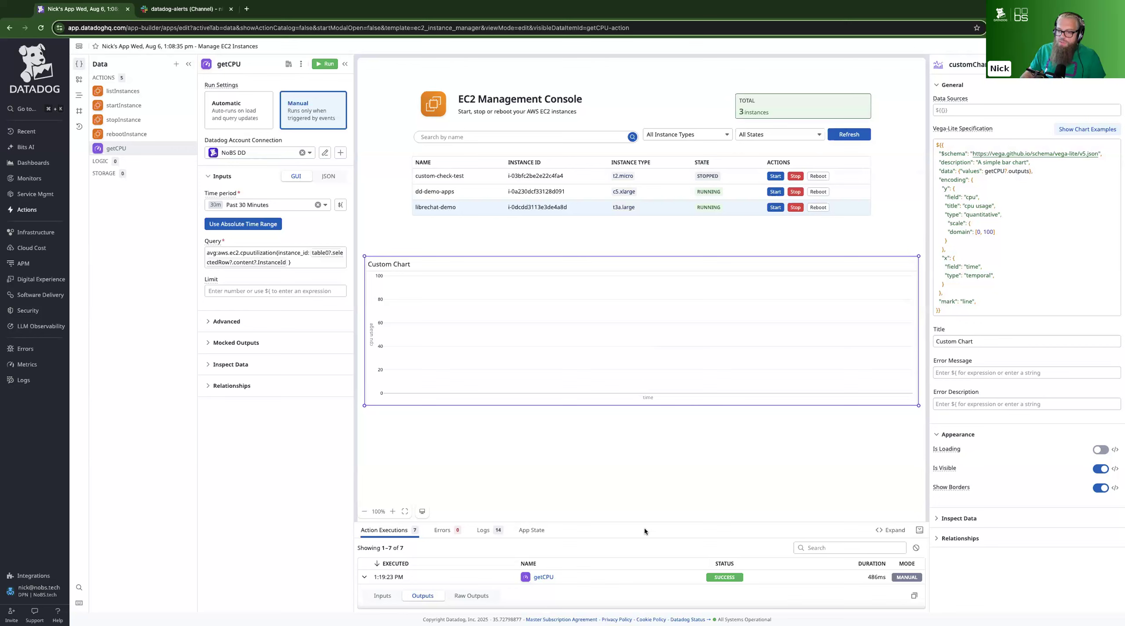
left_click_drag(645, 522, 644, 424)
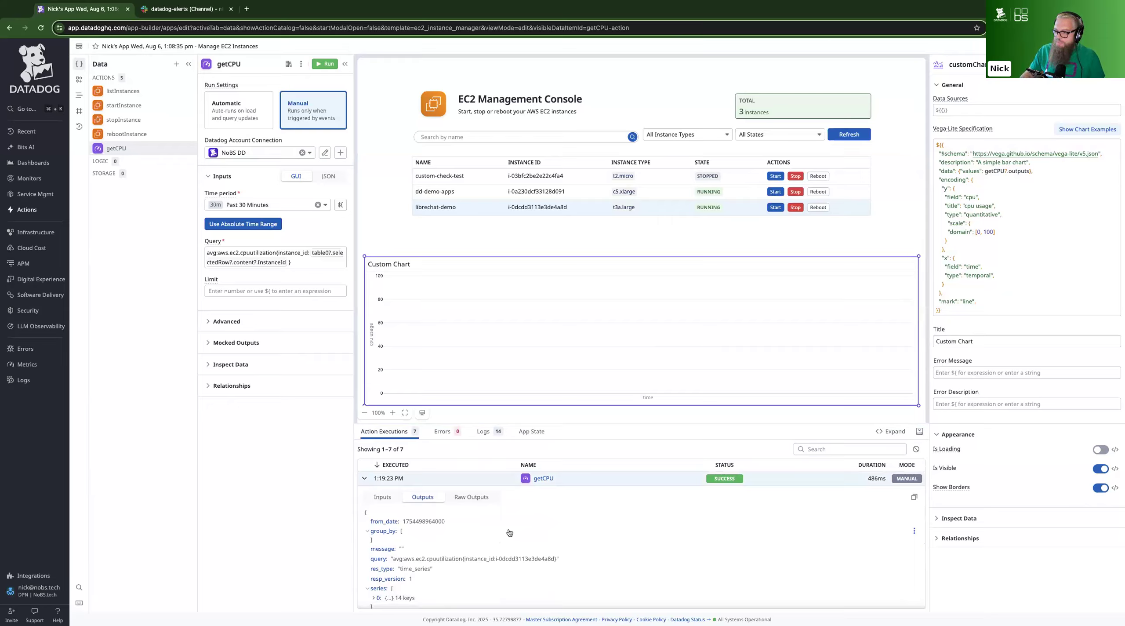
Examine the custom chart's inspected data, including its data sources and vegaSpec
left_click(963, 518)
scroll(980, 506, "down", 2)
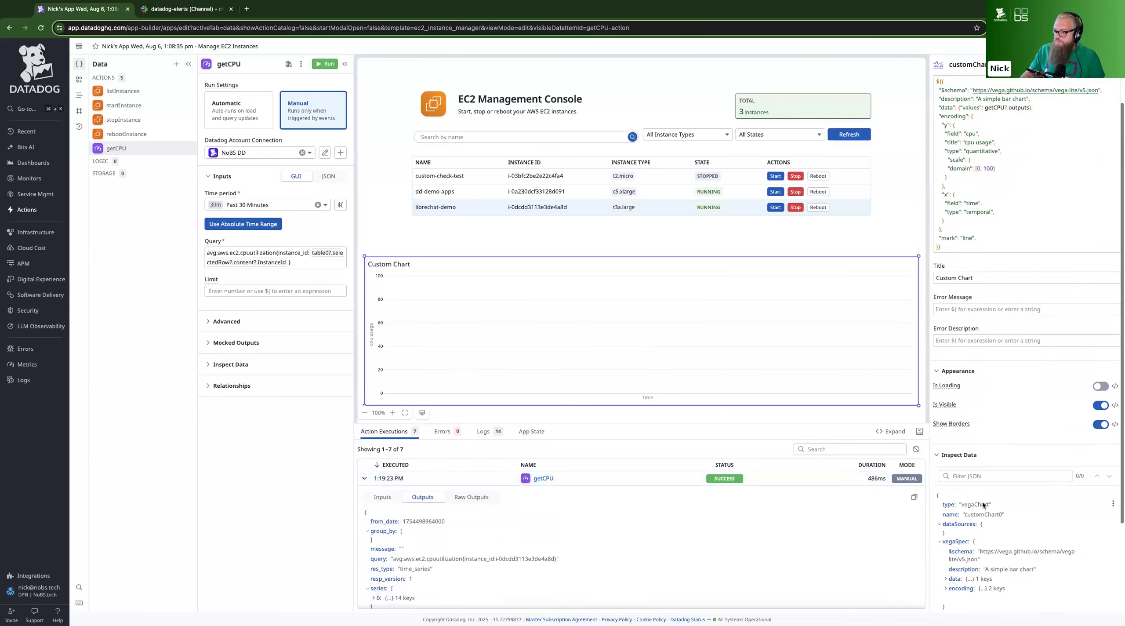
scroll(983, 504, "down", 3)
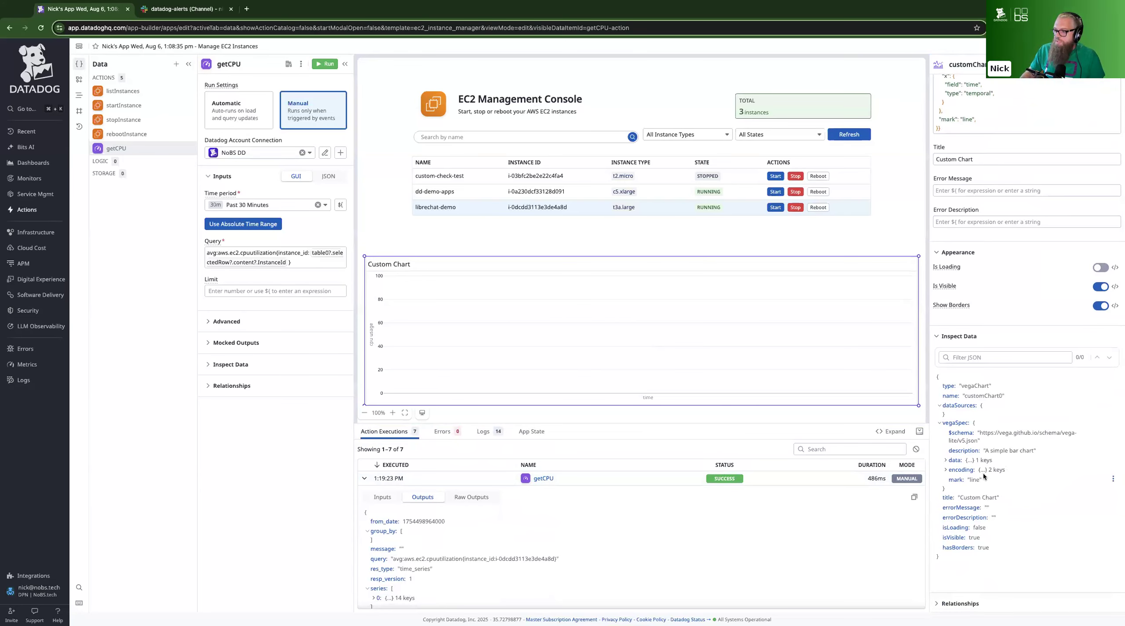
scroll(983, 473, "up", 5)
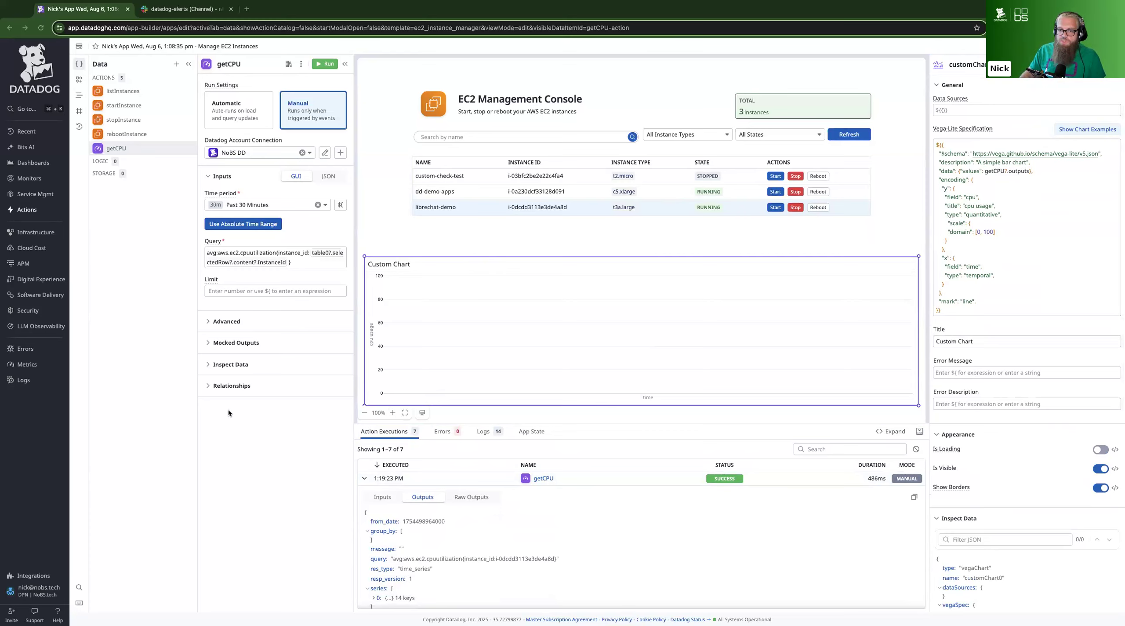
Set getCPU's post-action transformation to map outputs.series[0].pointlist into objects with time and cpu, and return points
left_click(221, 323)
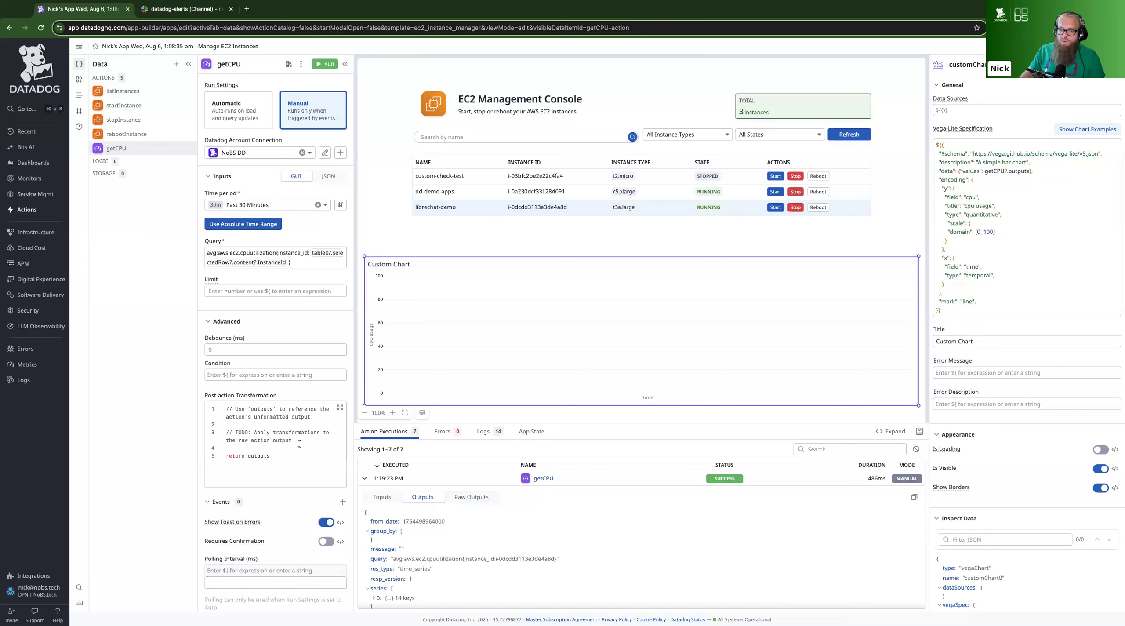
left_click_drag(299, 444, 226, 407)
key("BackSpace")
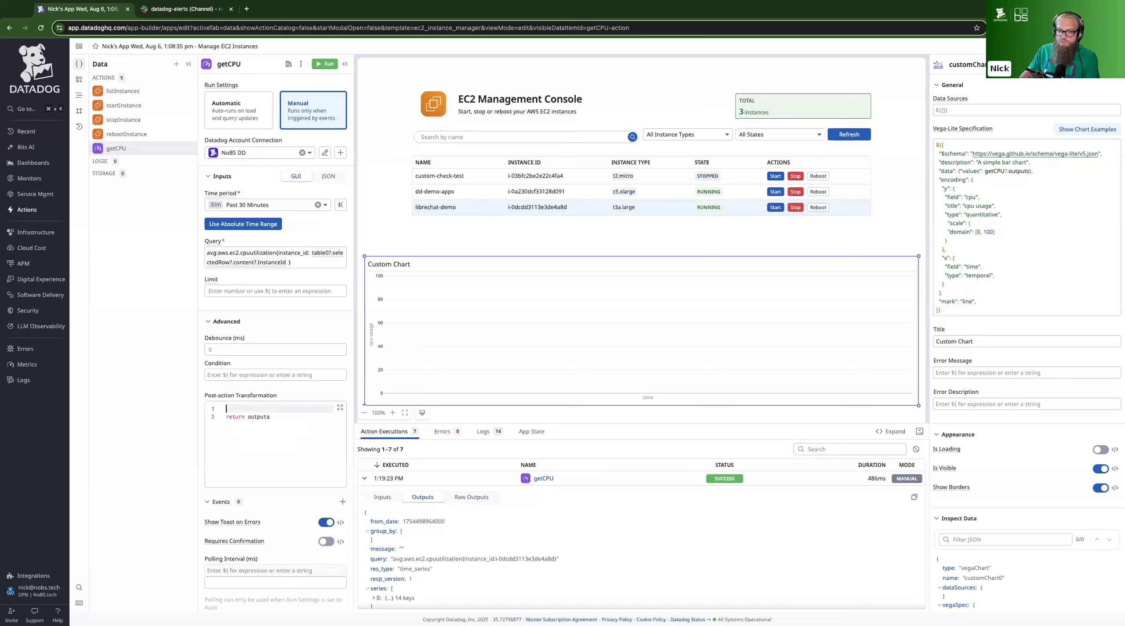
left_click(297, 438)
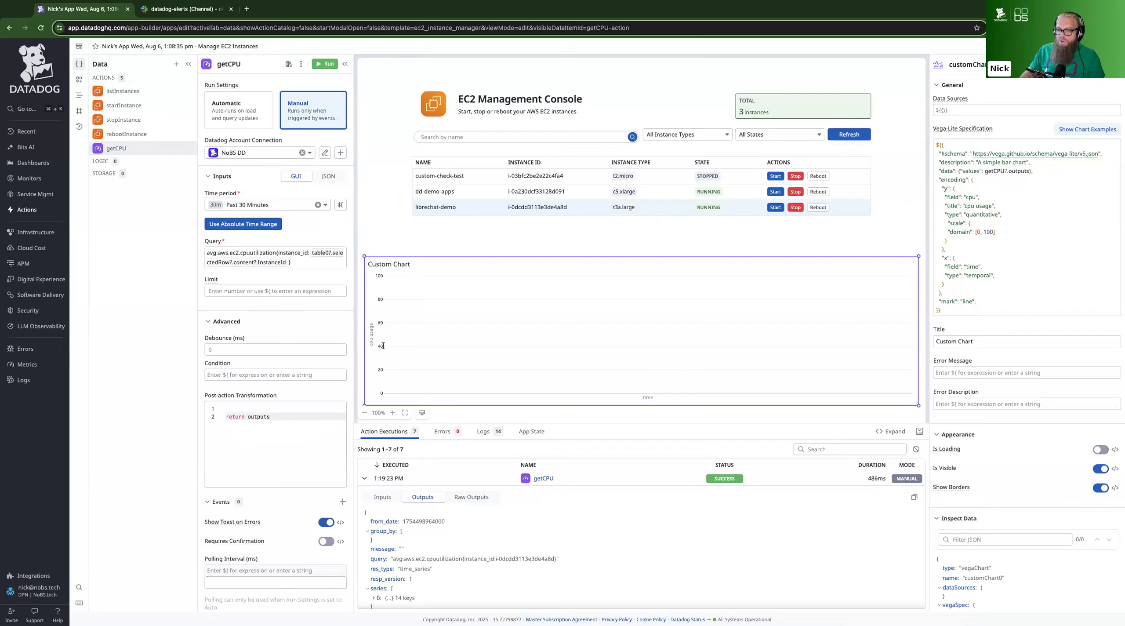
key("super+Tab")
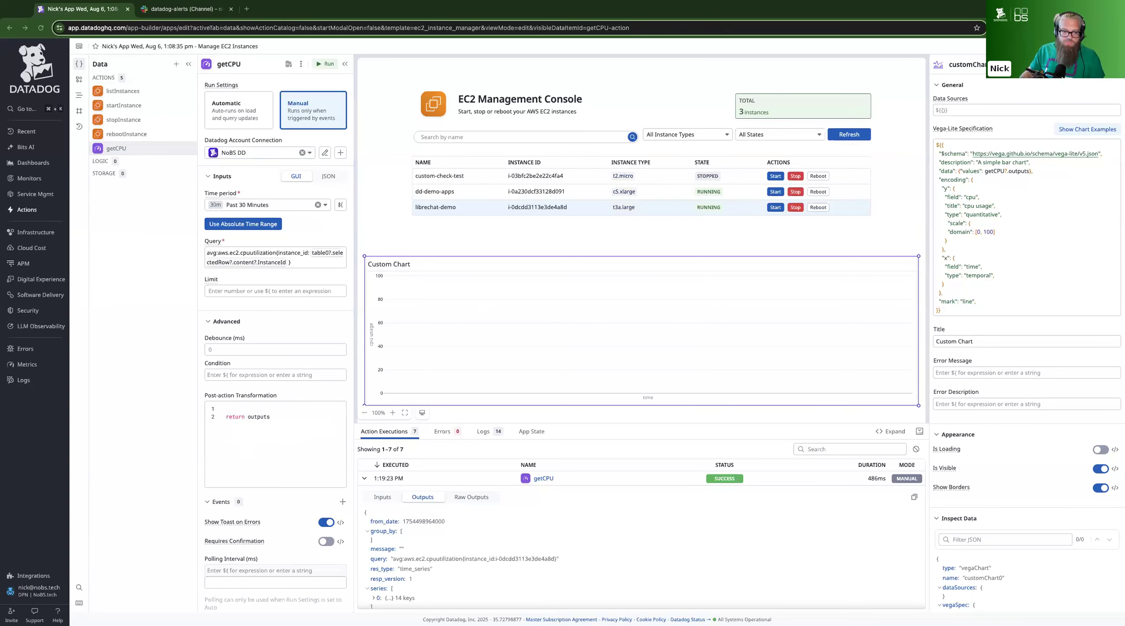
left_click(264, 426)
key("ctrl+a")
key("ctrl+v")
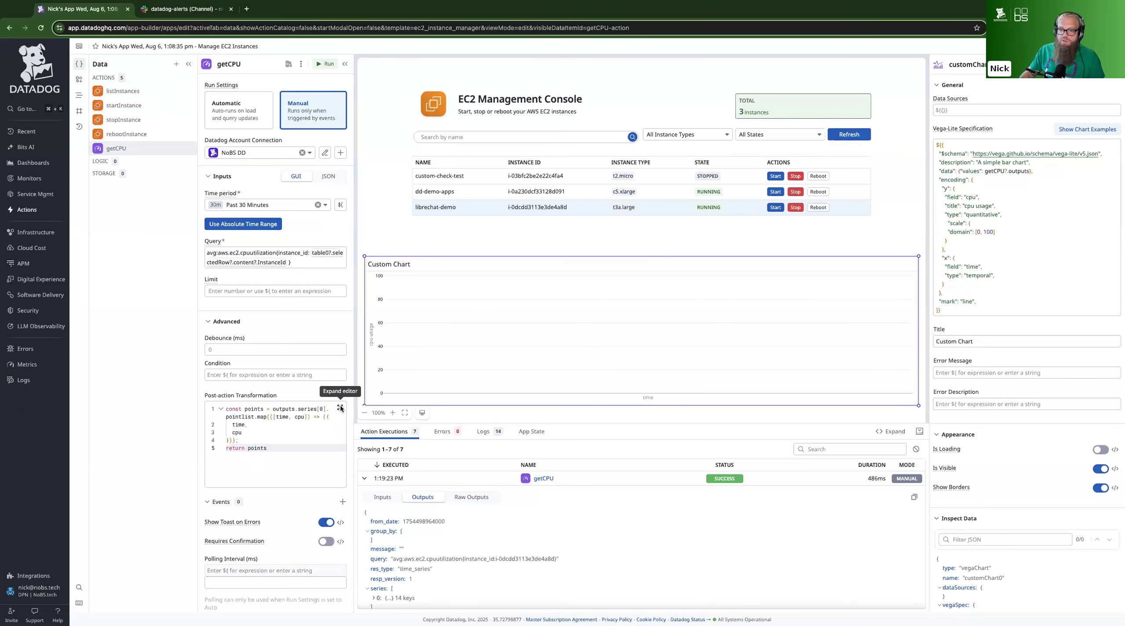
Review the transformation code in the expanded editor, close it, and run the getCPU action
left_click(339, 408)
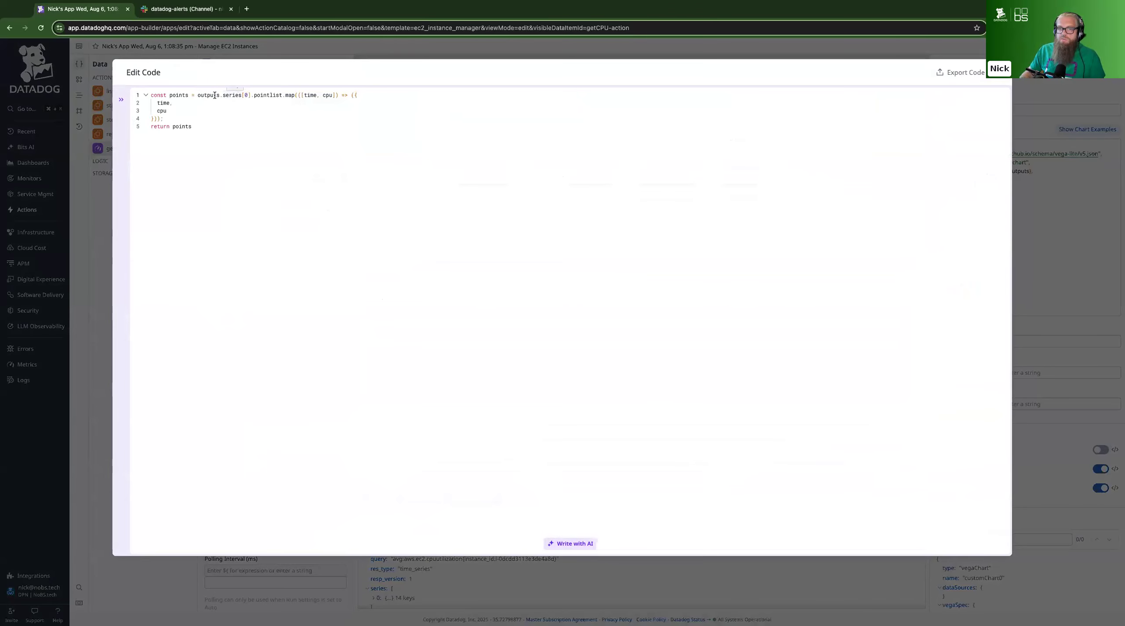
left_click(249, 95)
left_click(251, 107)
left_click(248, 96)
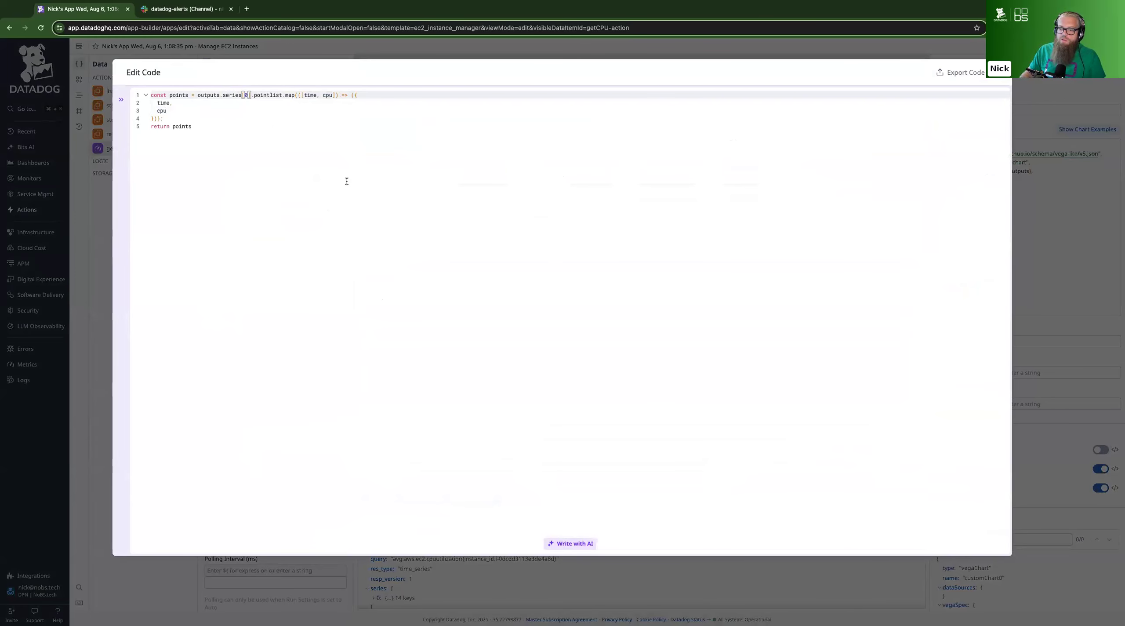
left_click(960, 73)
left_click(326, 63)
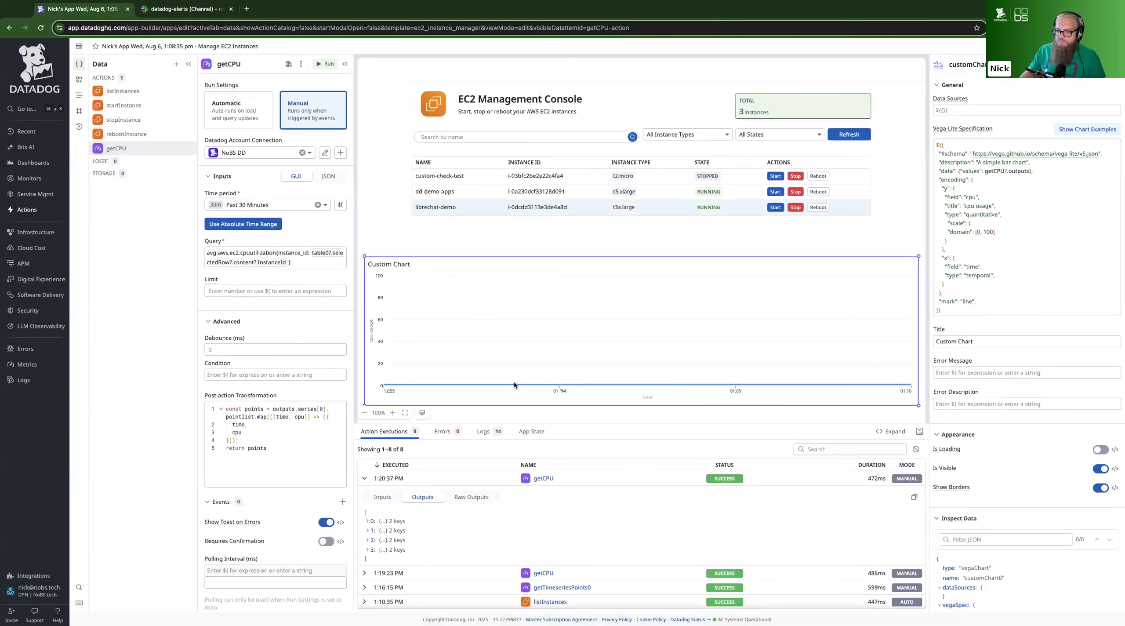
Run getCPU for the dd-demo-apps instance and select the custom-check-test row in the instance table
left_click(465, 193)
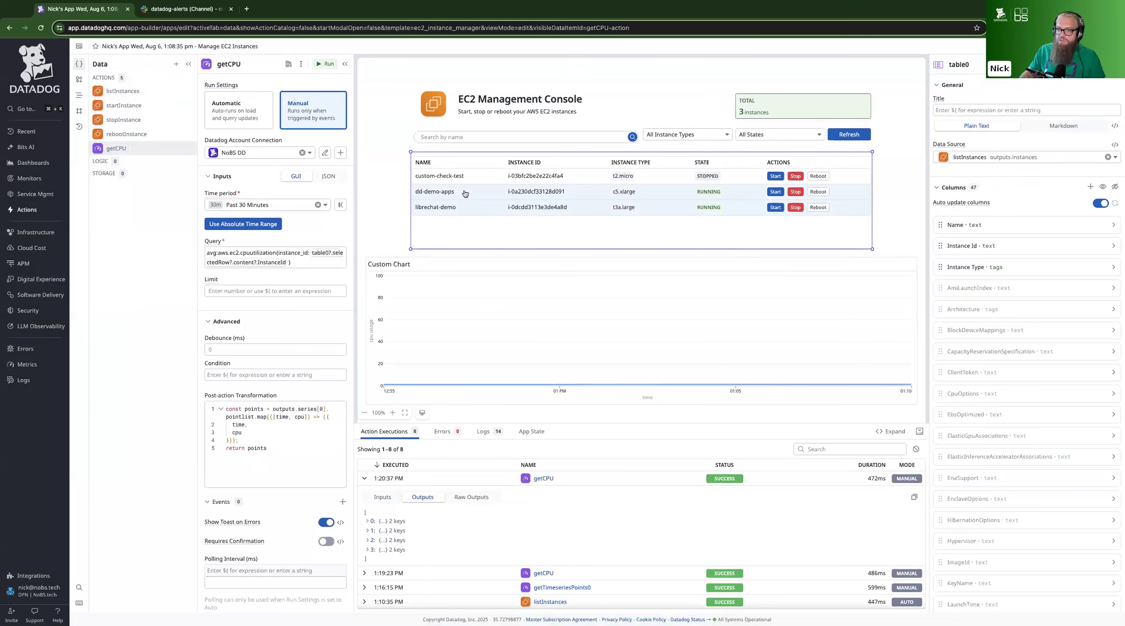
left_click(448, 192)
left_click(325, 64)
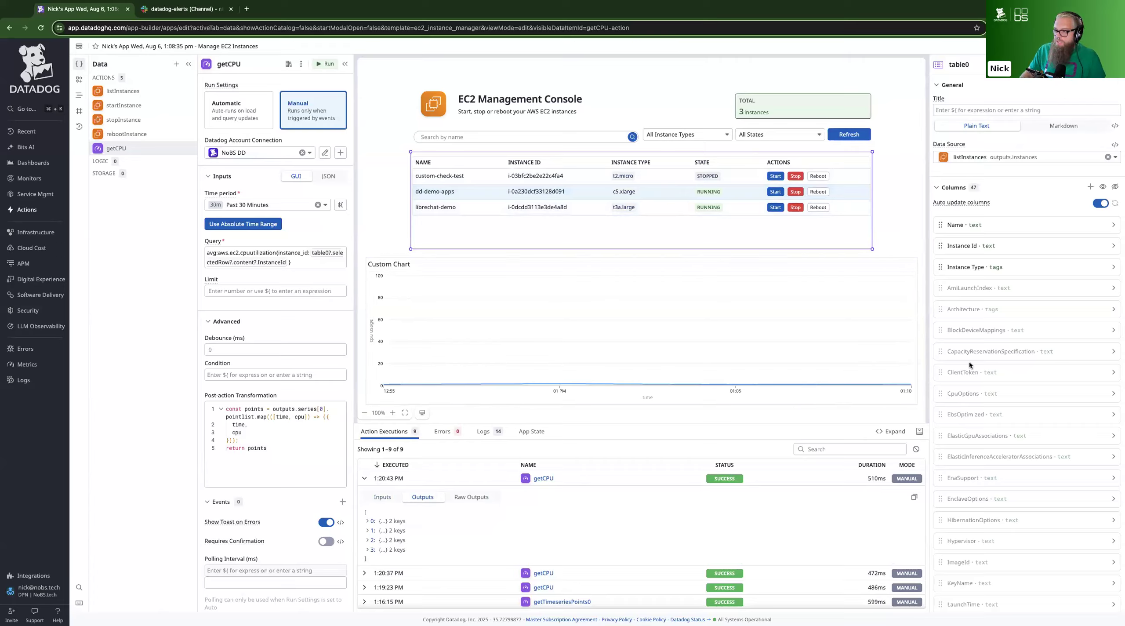
left_click(456, 175)
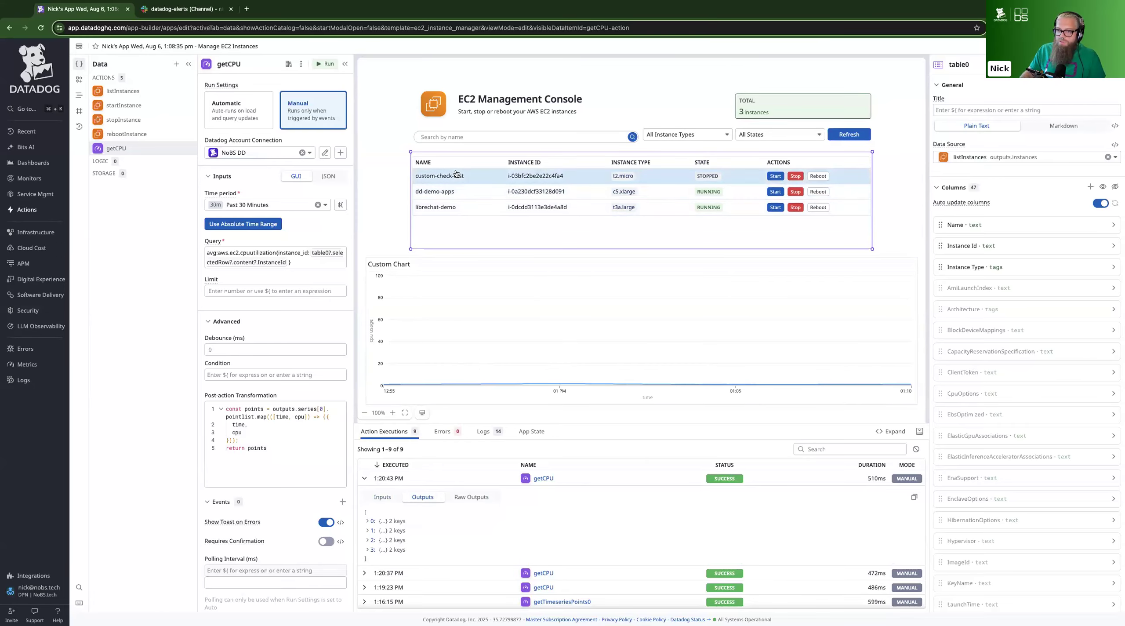
Run getCPU for the custom-check-test instance and again for the dd-demo-apps instance
left_click(324, 64)
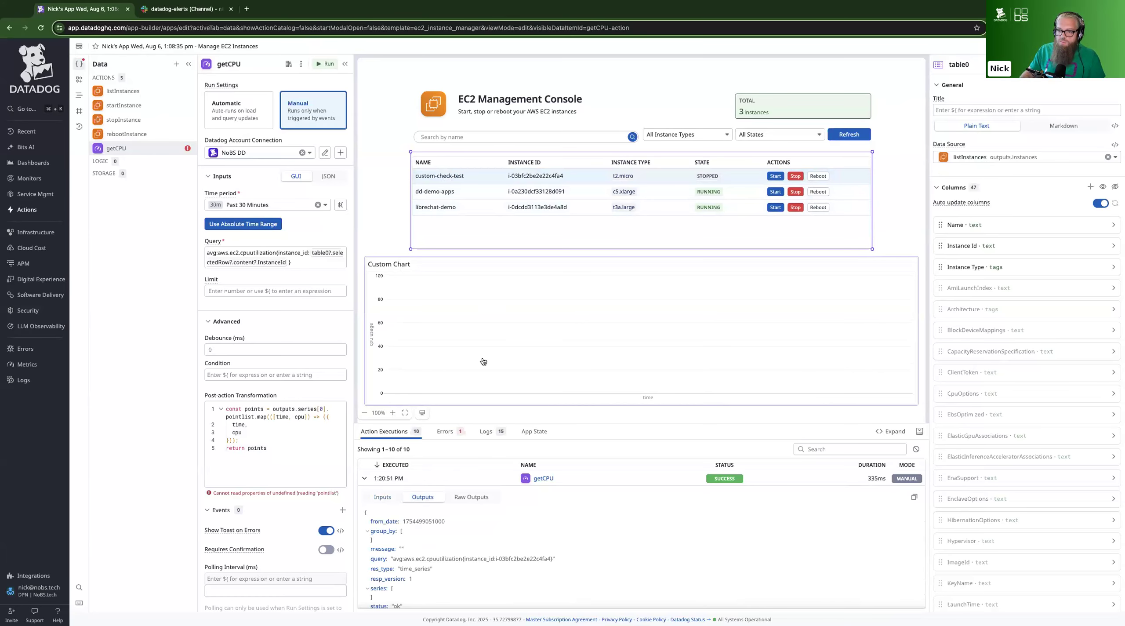
left_click(484, 191)
left_click(320, 64)
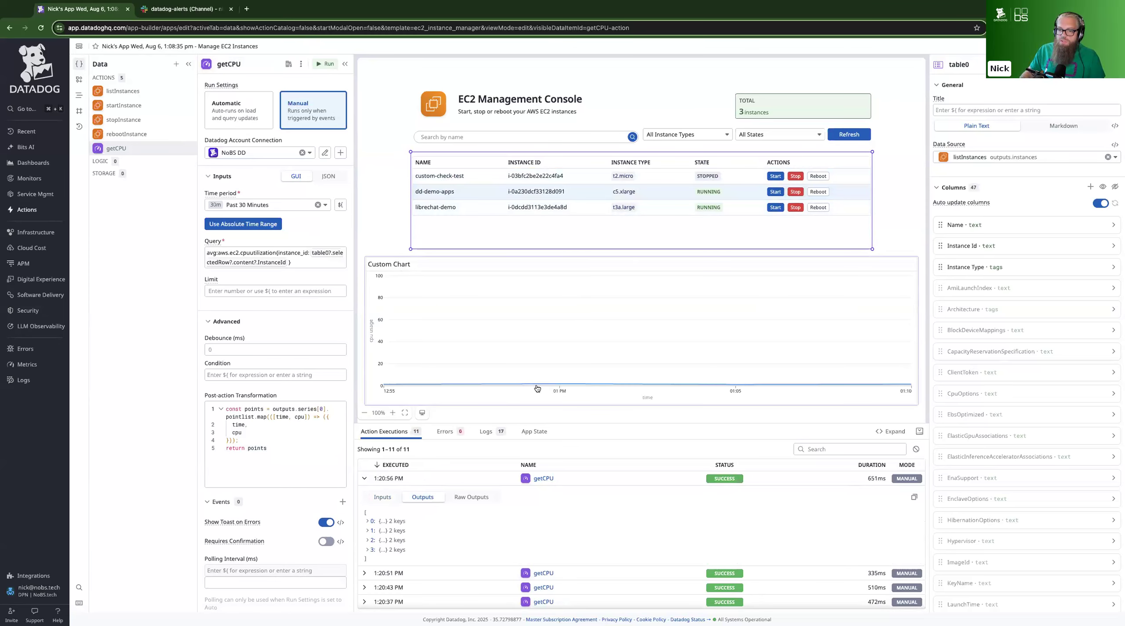
Change the custom chart's title to CPU Usage and deselect the chart
scroll(637, 351, "down", 1)
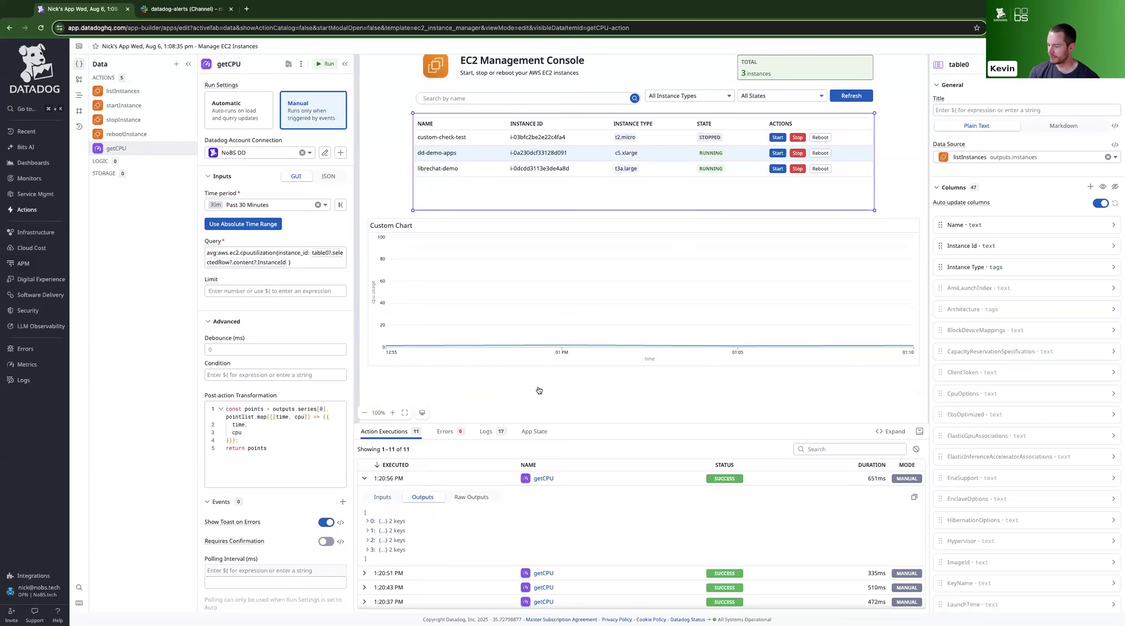
left_click(536, 322)
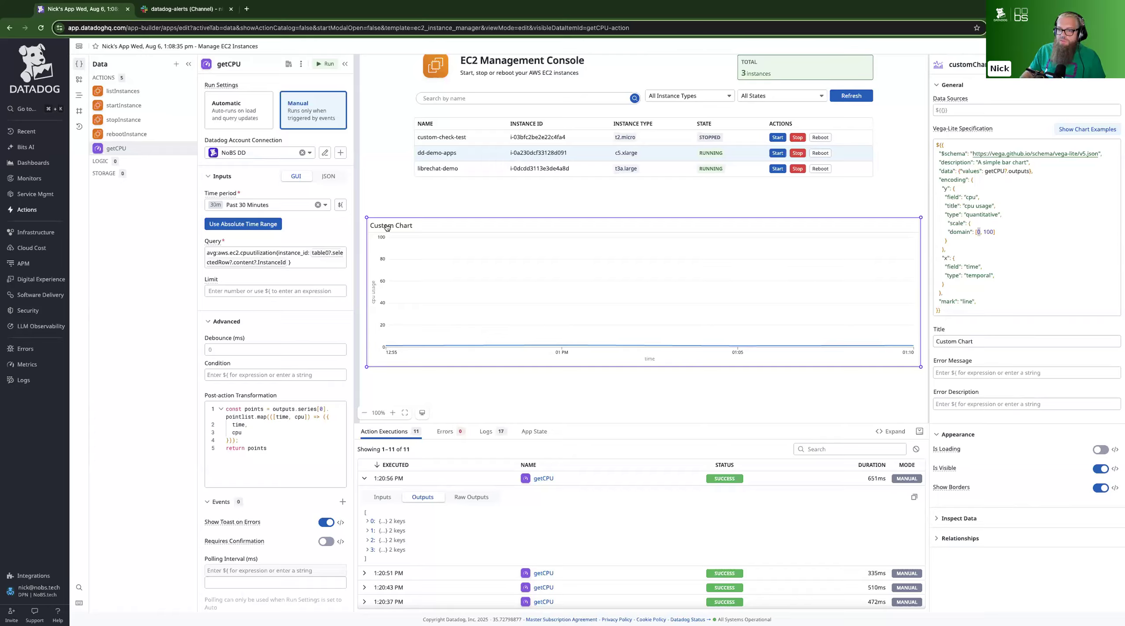
triple_click(975, 343)
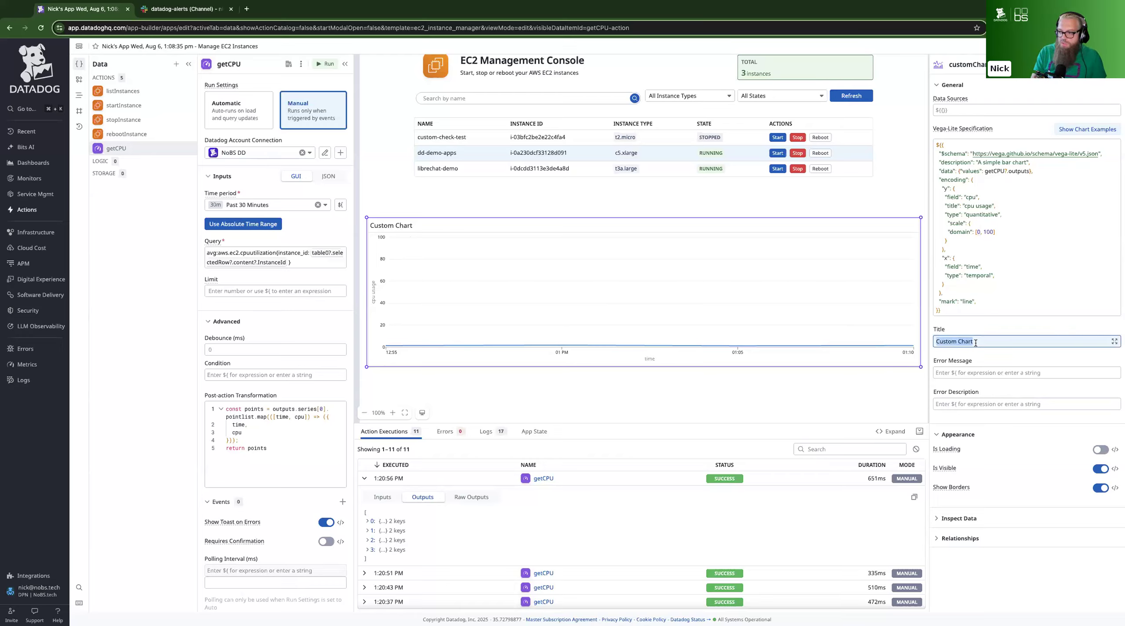
type("CPU Usage")
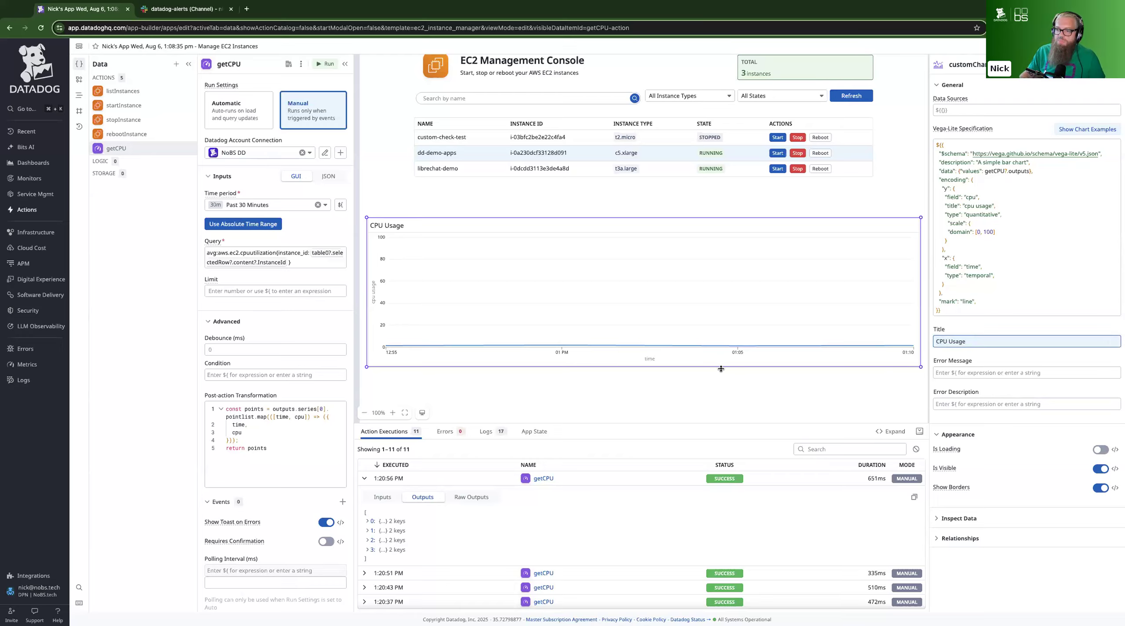
left_click(715, 390)
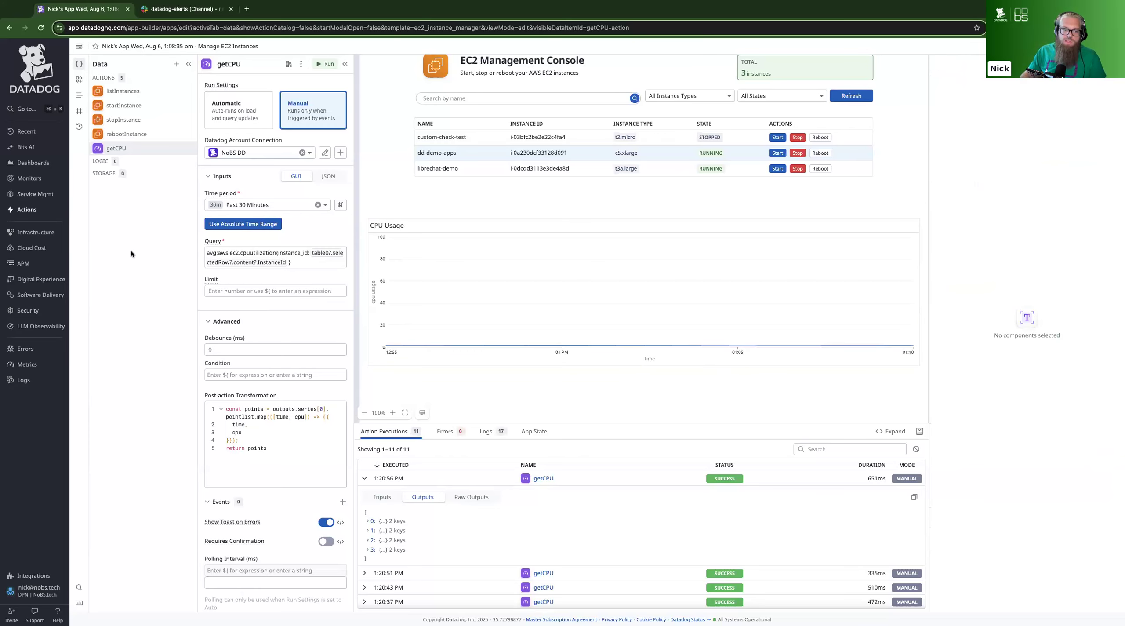
Add a Search monitor groups action from the Datadog Monitor actions in the catalog
left_click(176, 65)
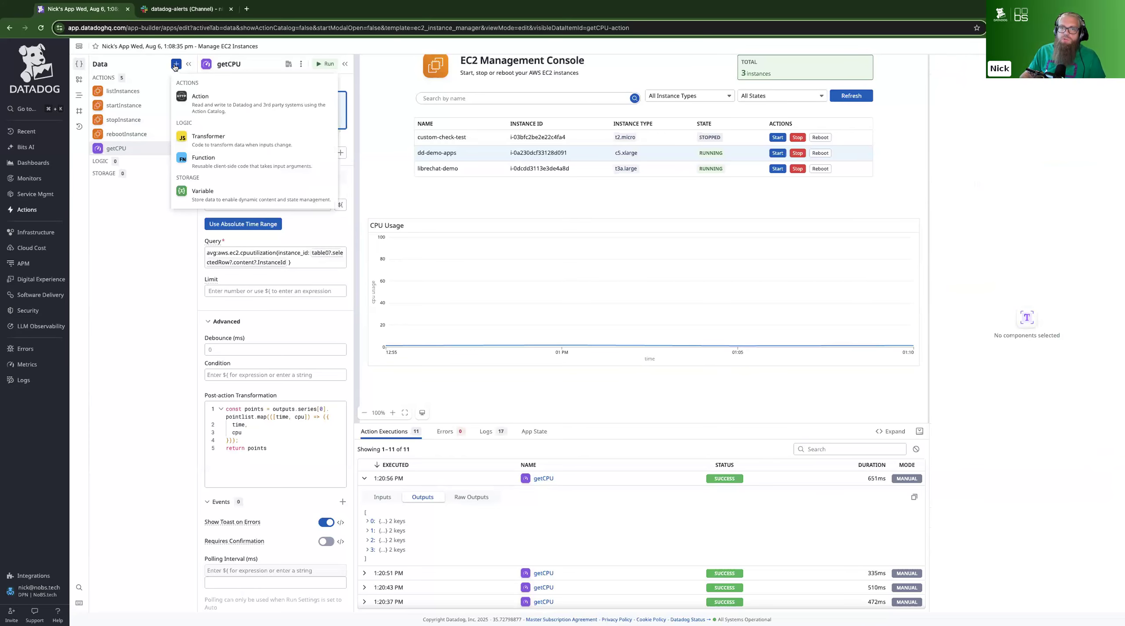
left_click(200, 100)
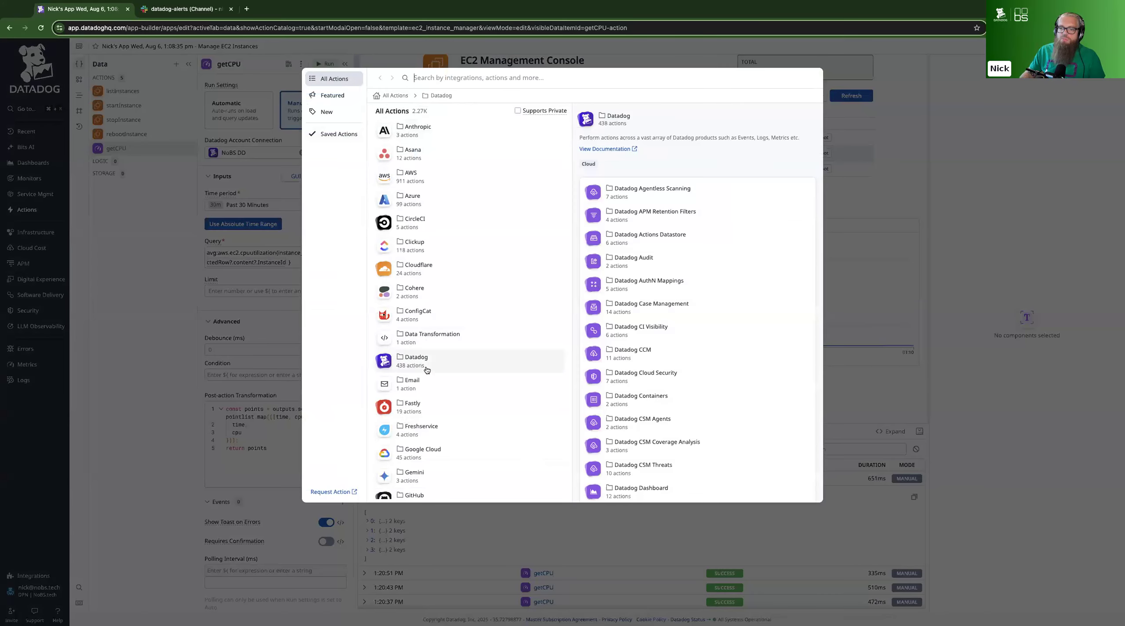
left_click(426, 370)
scroll(438, 270, "down", 5)
scroll(439, 270, "down", 9)
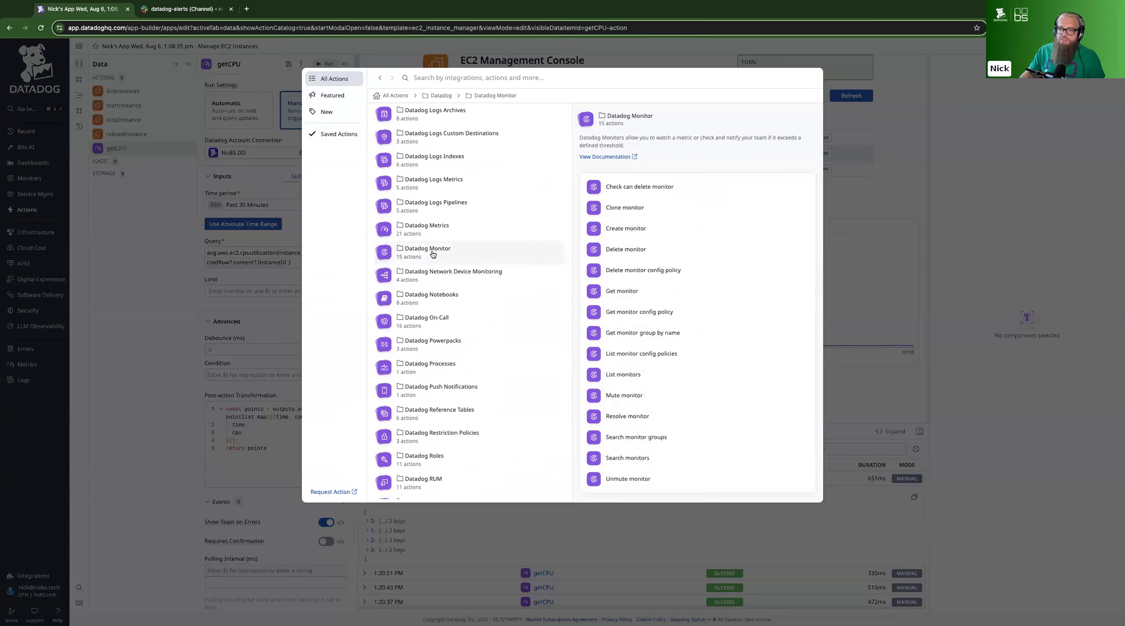
left_click(433, 254)
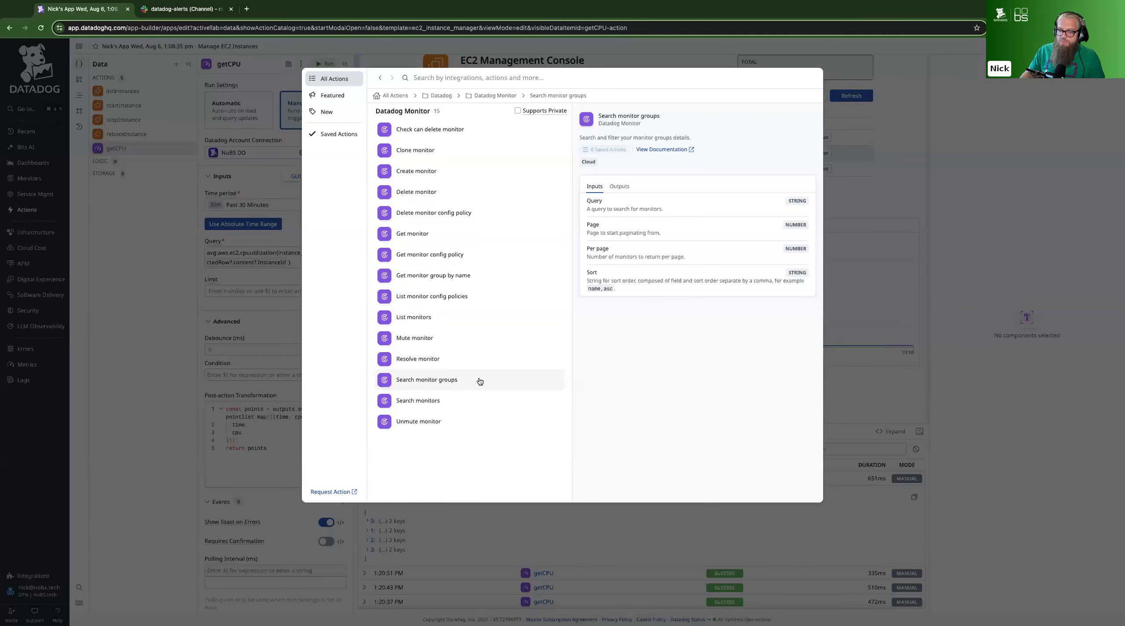
left_click(434, 378)
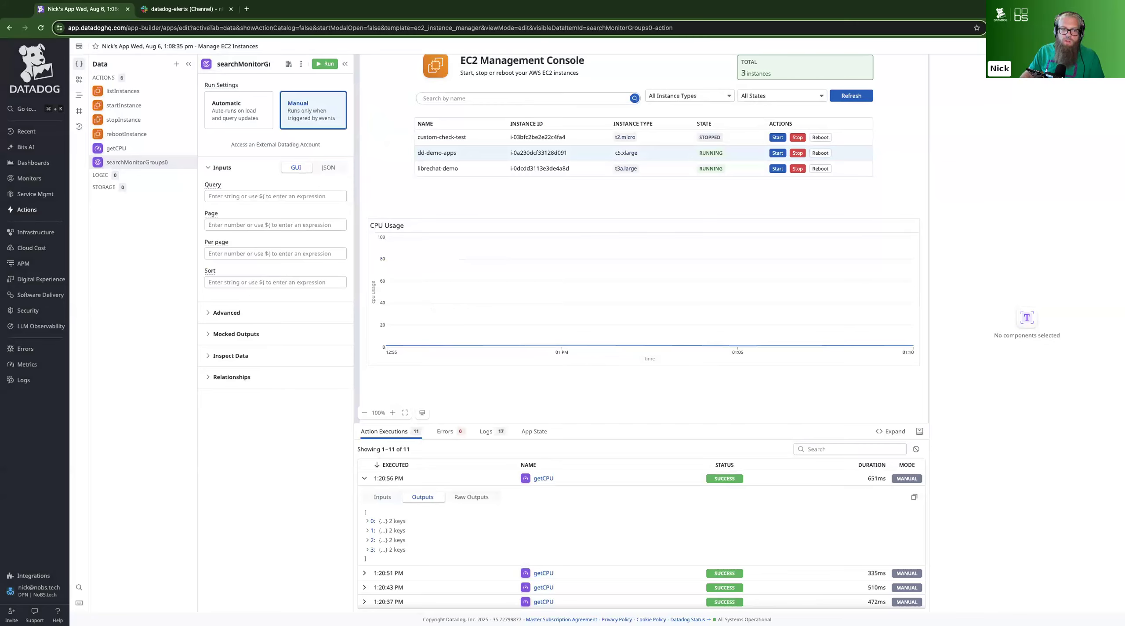
Start the monitor group search query with group:instance_id: followed by an opened expression
left_click(248, 195)
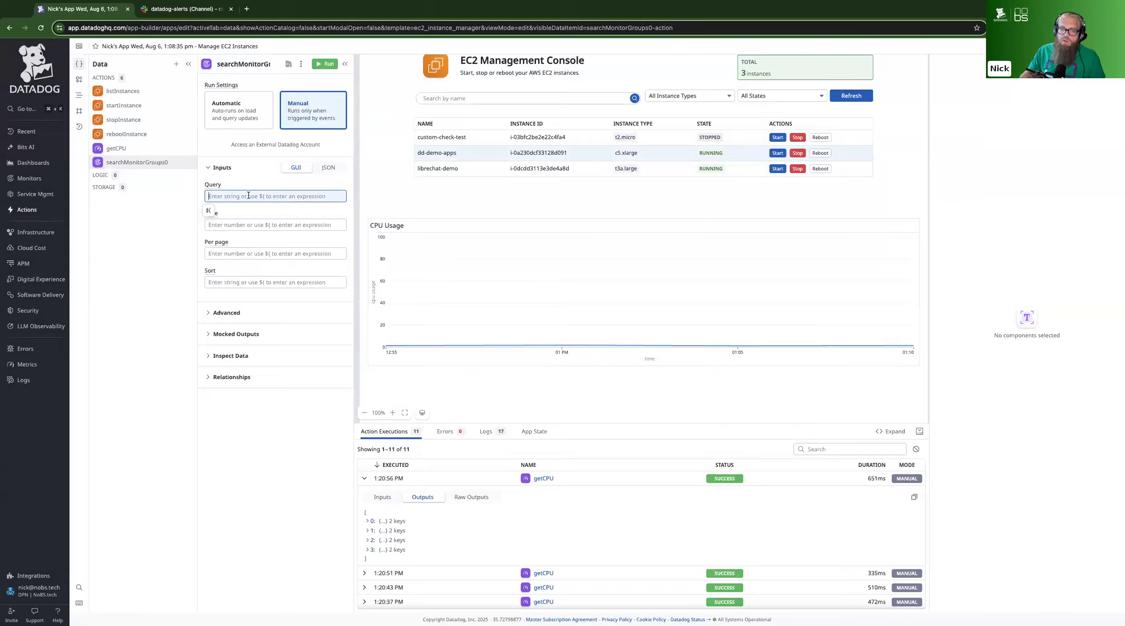
mouse_move(31, 163)
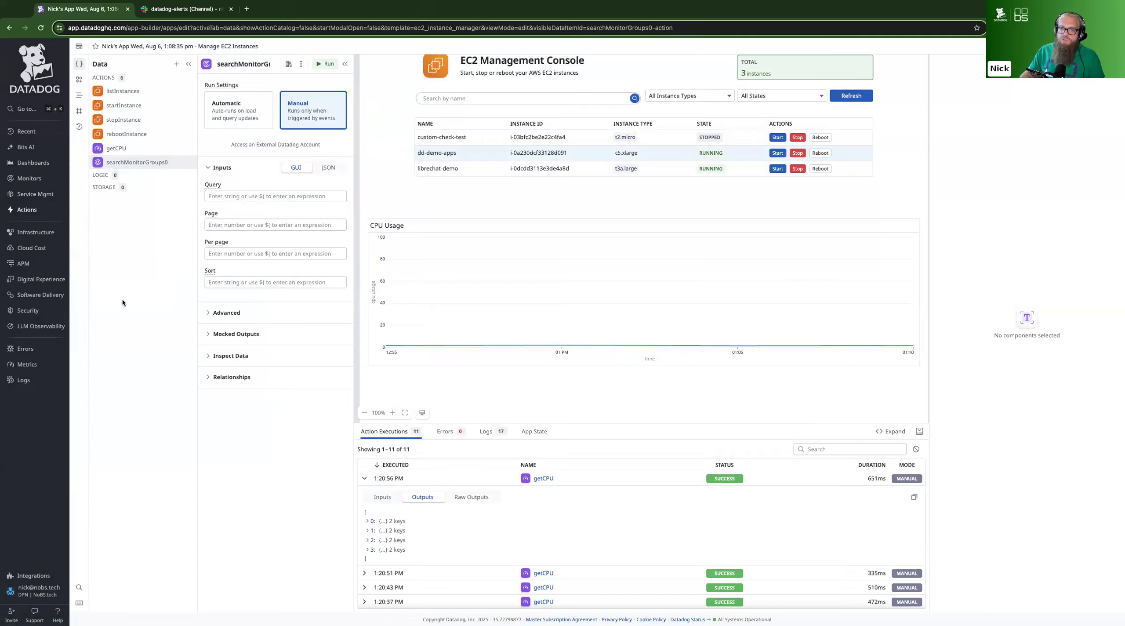
left_click(250, 197)
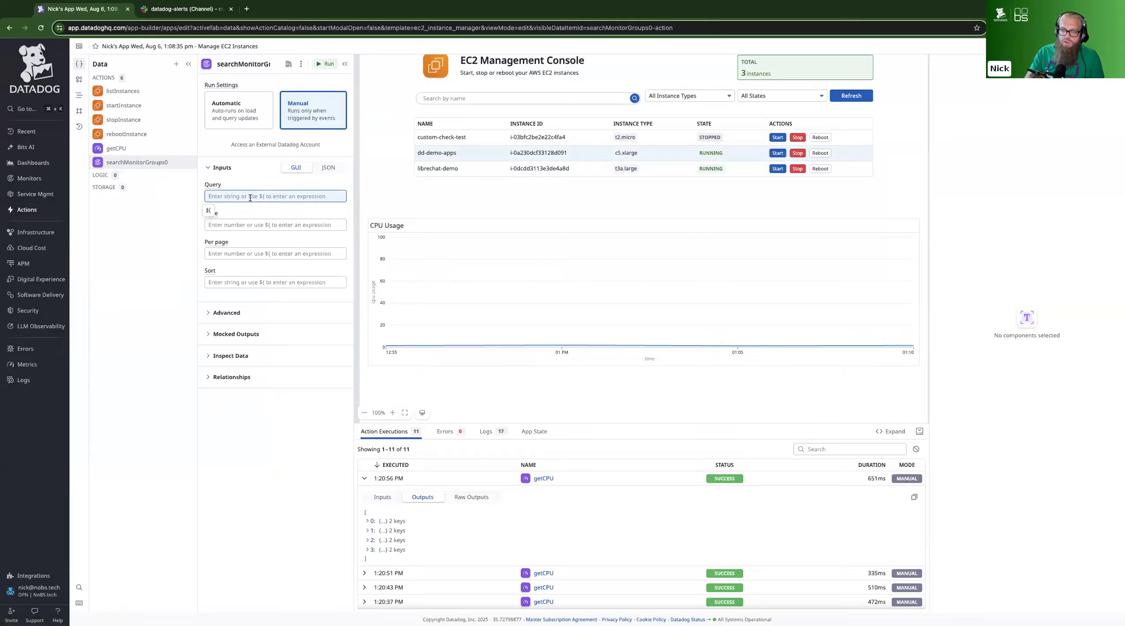
type("group:inst")
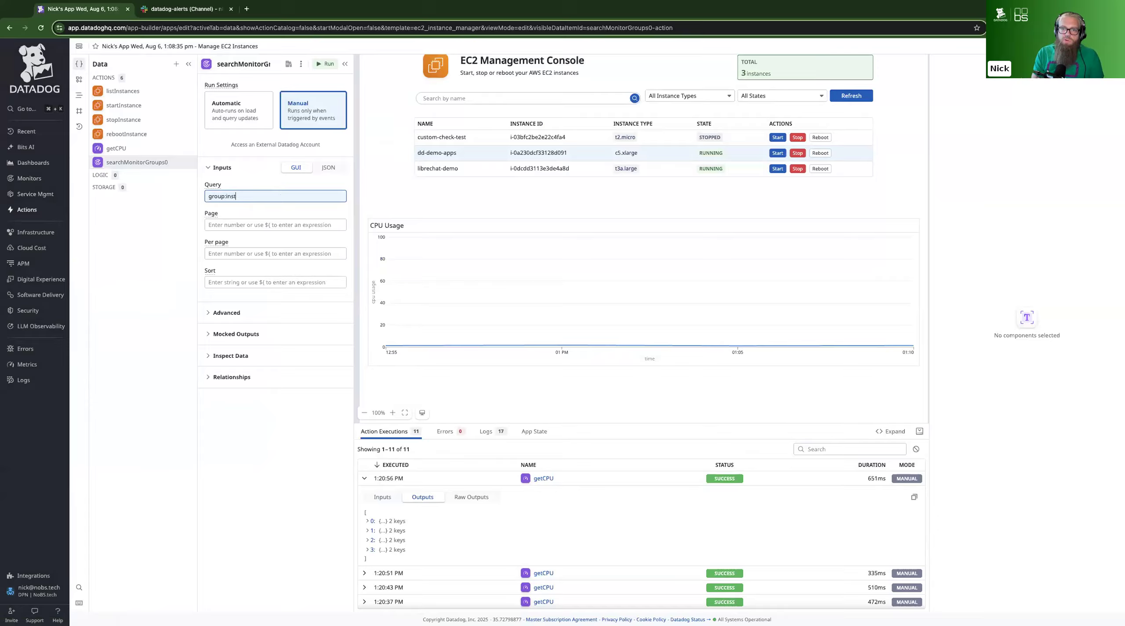
type("ance_id:${")
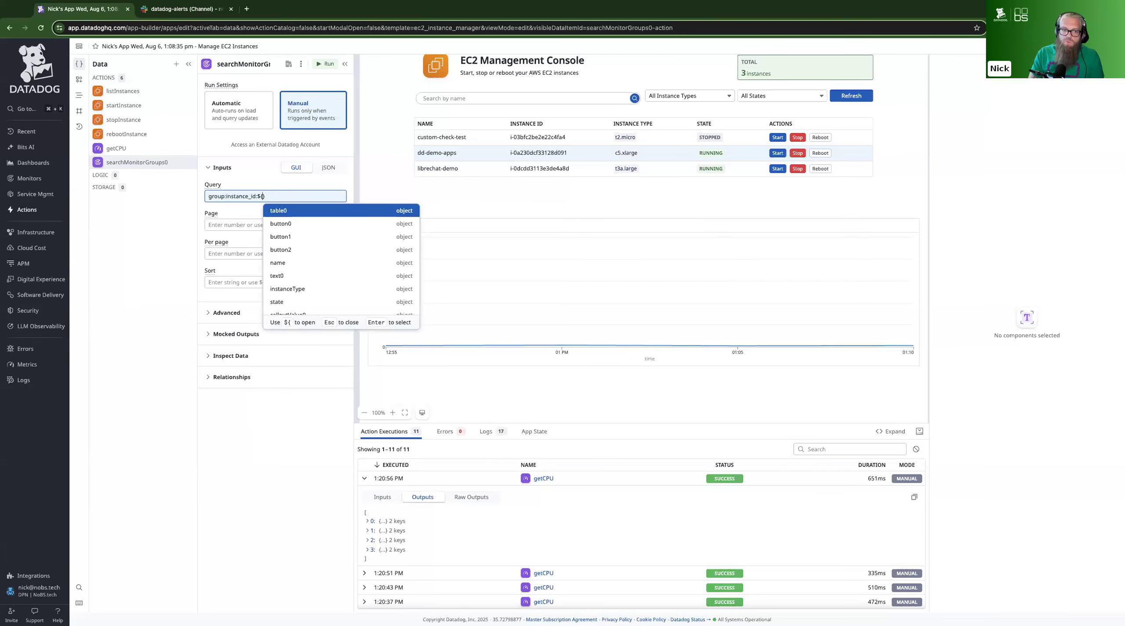
Complete the query's expression with table0.selectedRow.content.InstanceId
key("Return")
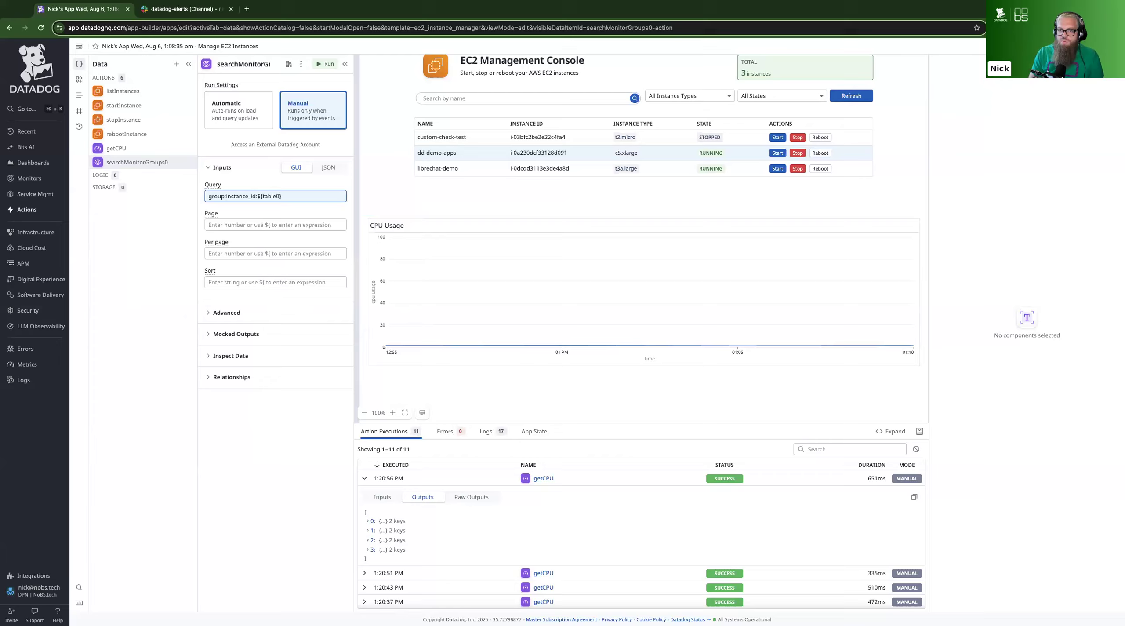
type(".")
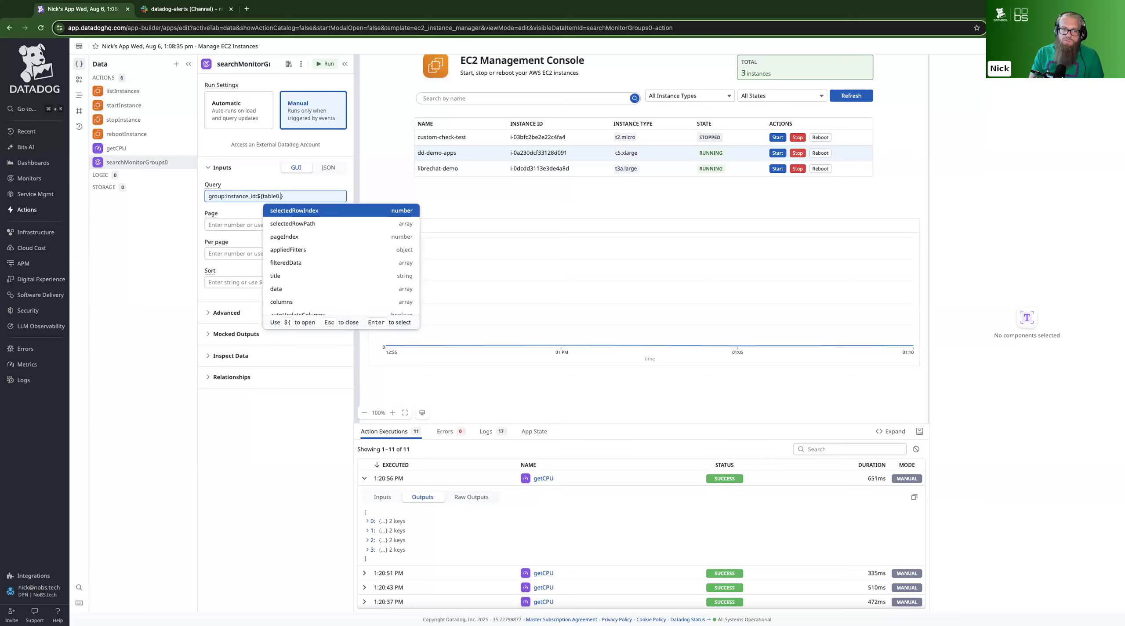
key("Down")
key("Down")
key("Down")
key("Down")
key("Down")
key("Down")
key("Down")
key("Down")
key("Down")
key("Down")
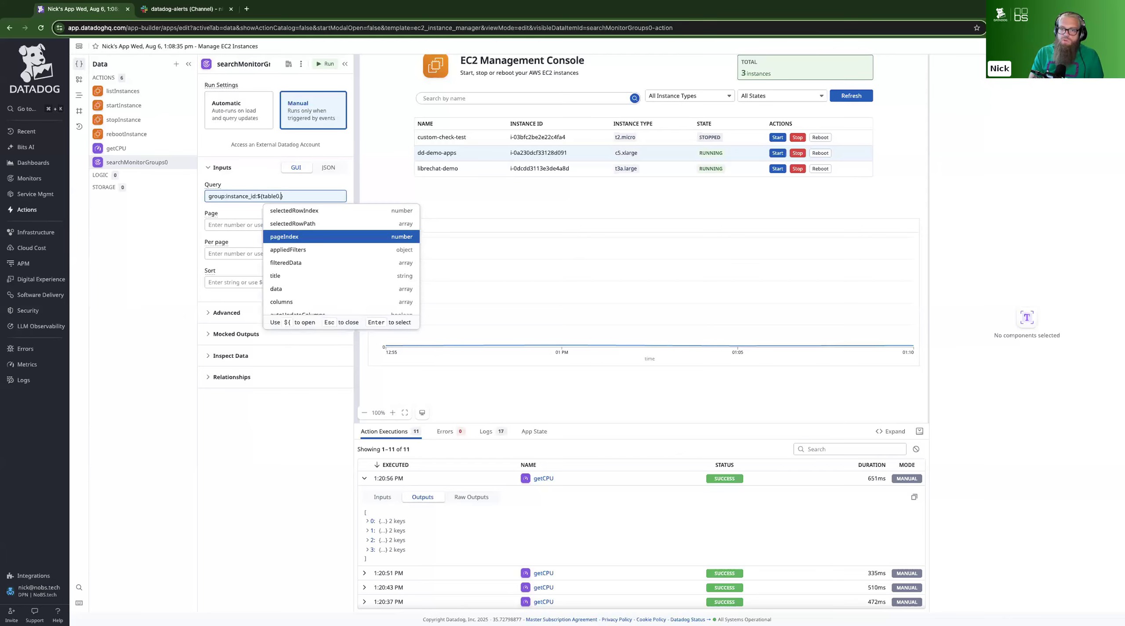
key("Down")
key("Down")
key("Down")
key("Down")
key("Down")
key("Down")
key("Down")
key("Down")
key("Down")
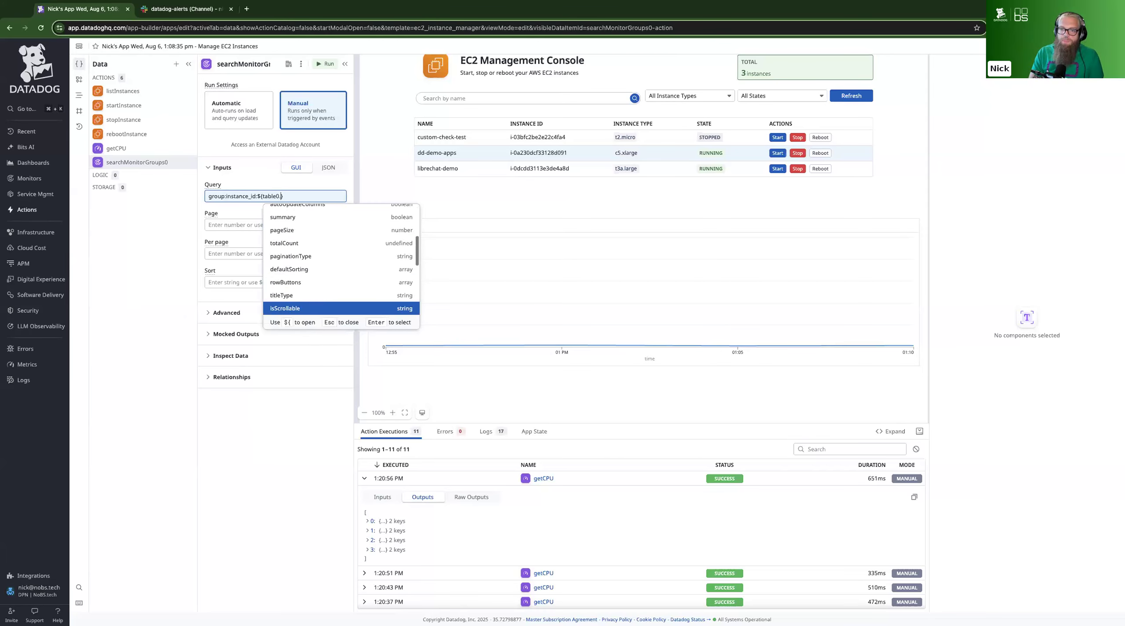
key("Down")
key("Down")
key("Down")
key("Down")
key("Down")
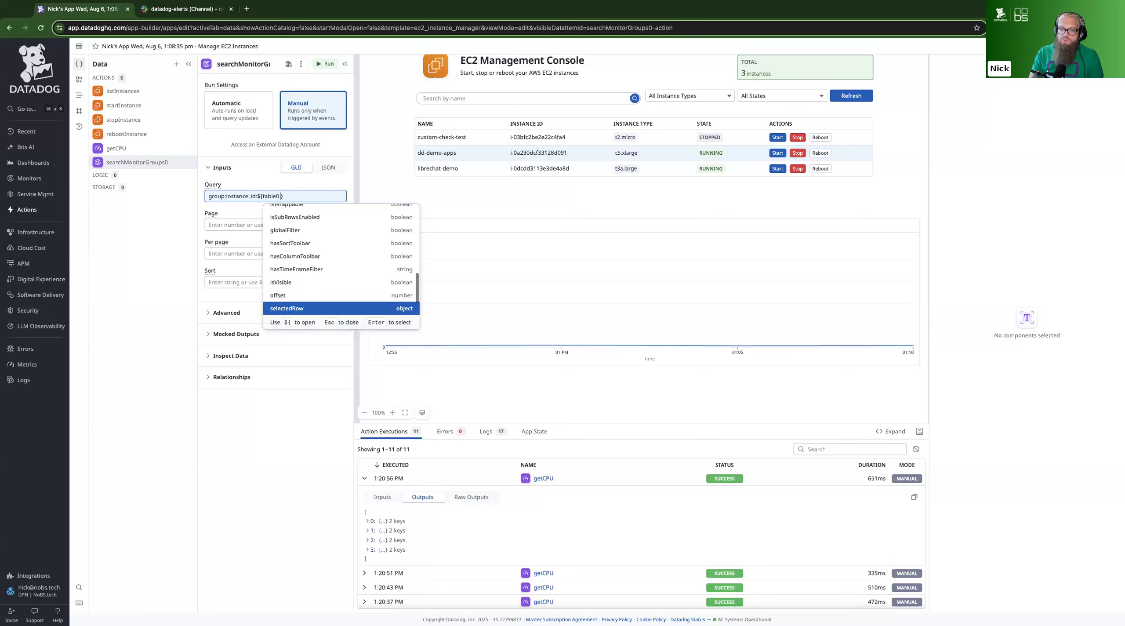
key("Return")
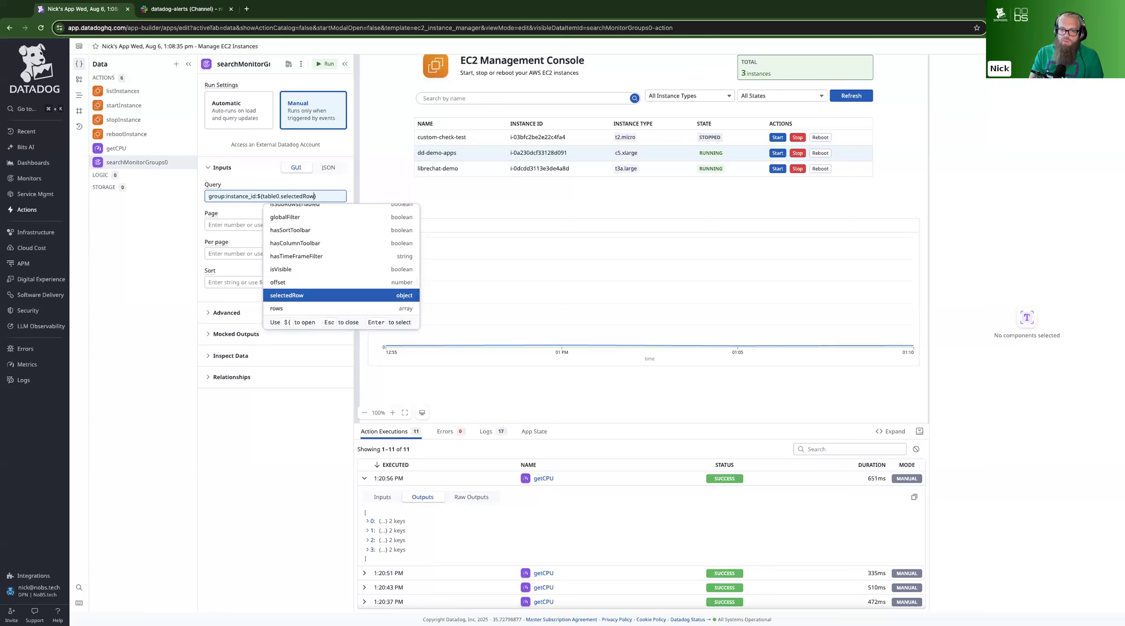
type(".")
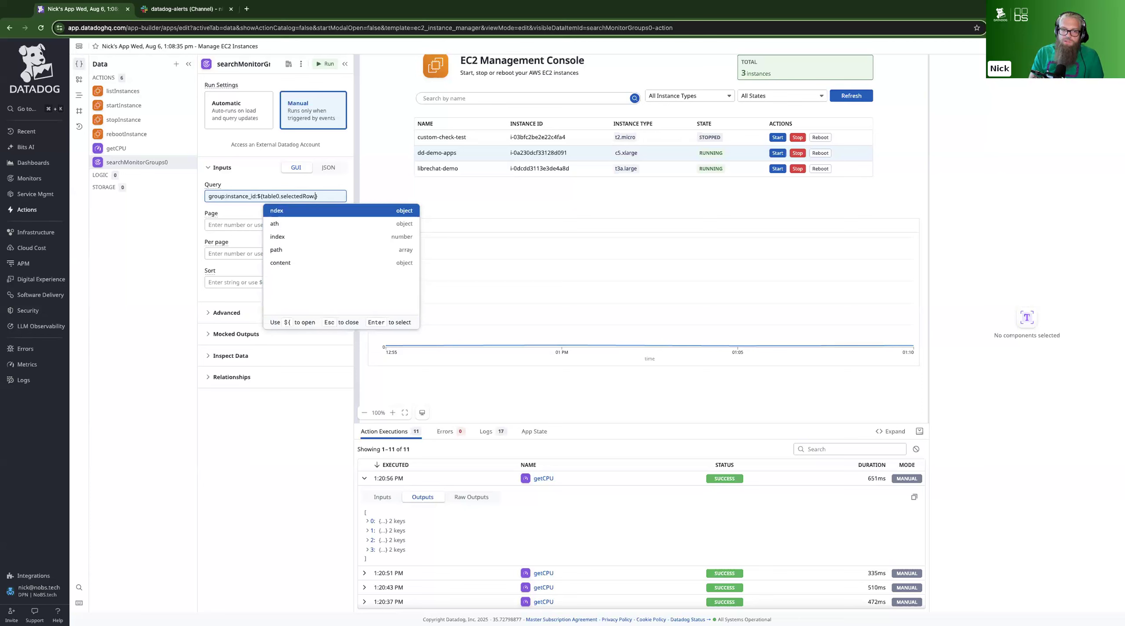
key("Down")
key("Down")
key("Down")
key("Down")
key("Return")
type(".")
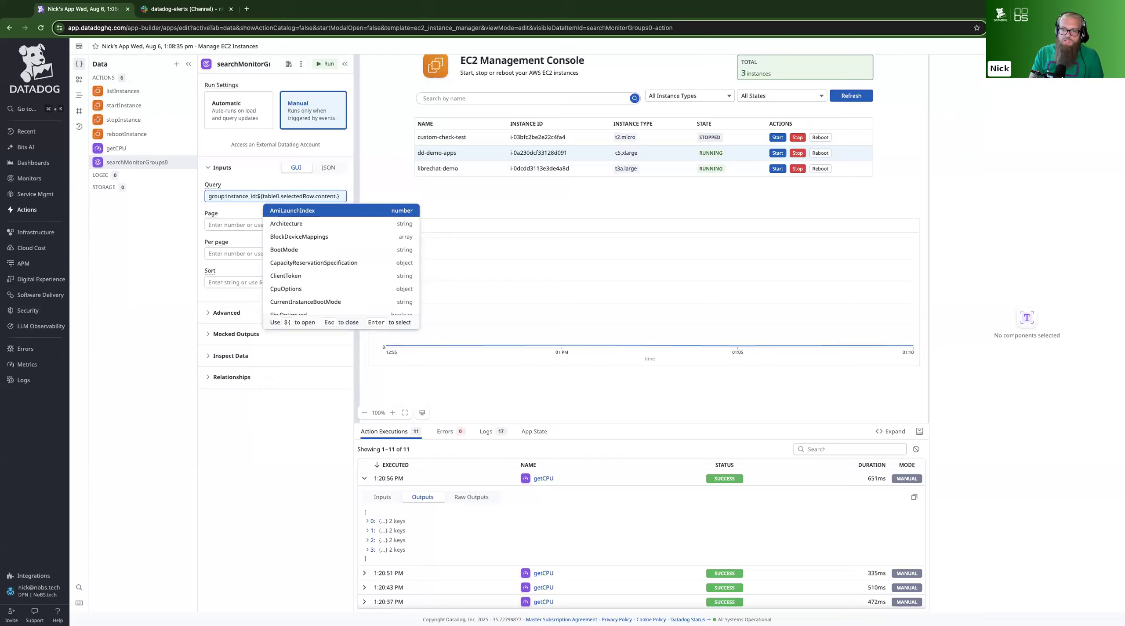
type("Instan")
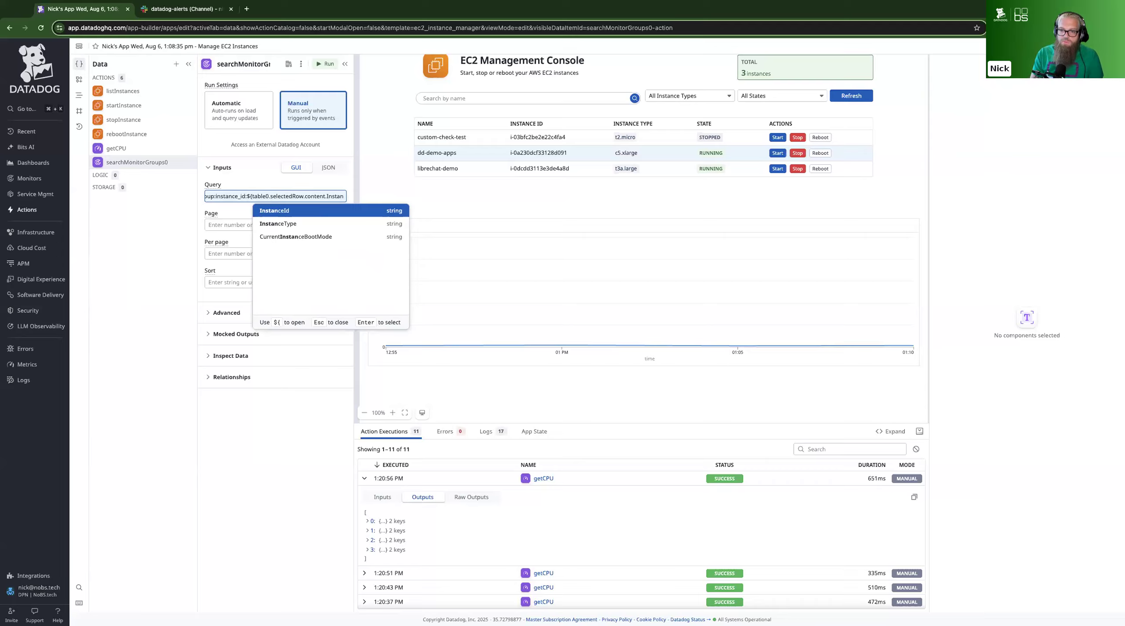
key("Down")
key("Up")
key("Return")
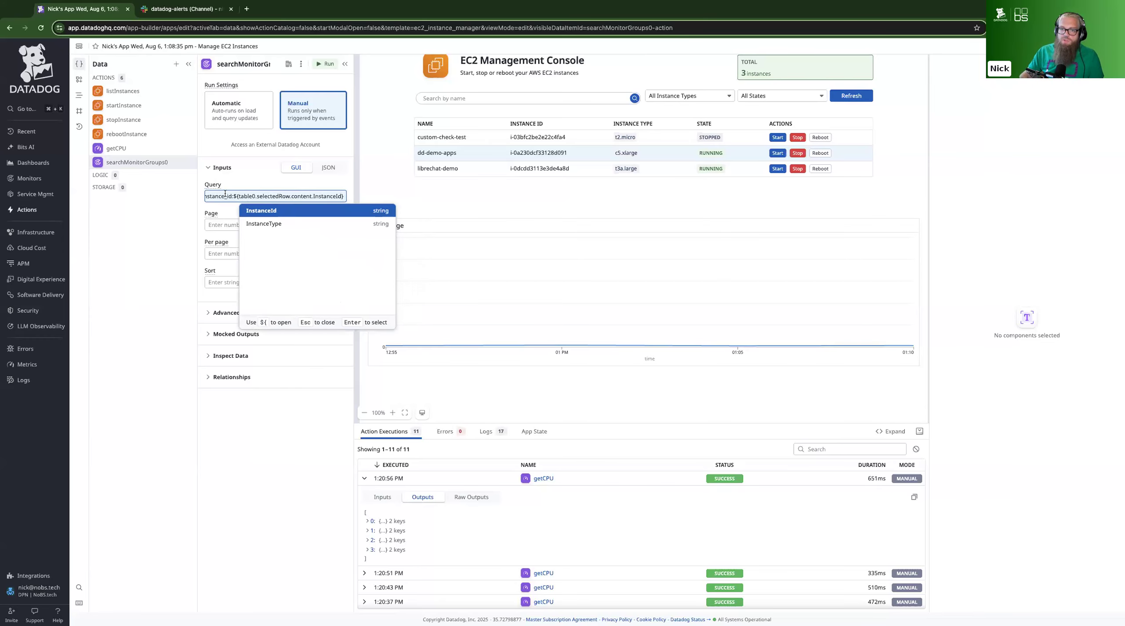
key("Escape")
Run the monitor group search, enlarge the execution results area, and examine the first entry under groups in the outputs
left_click(325, 64)
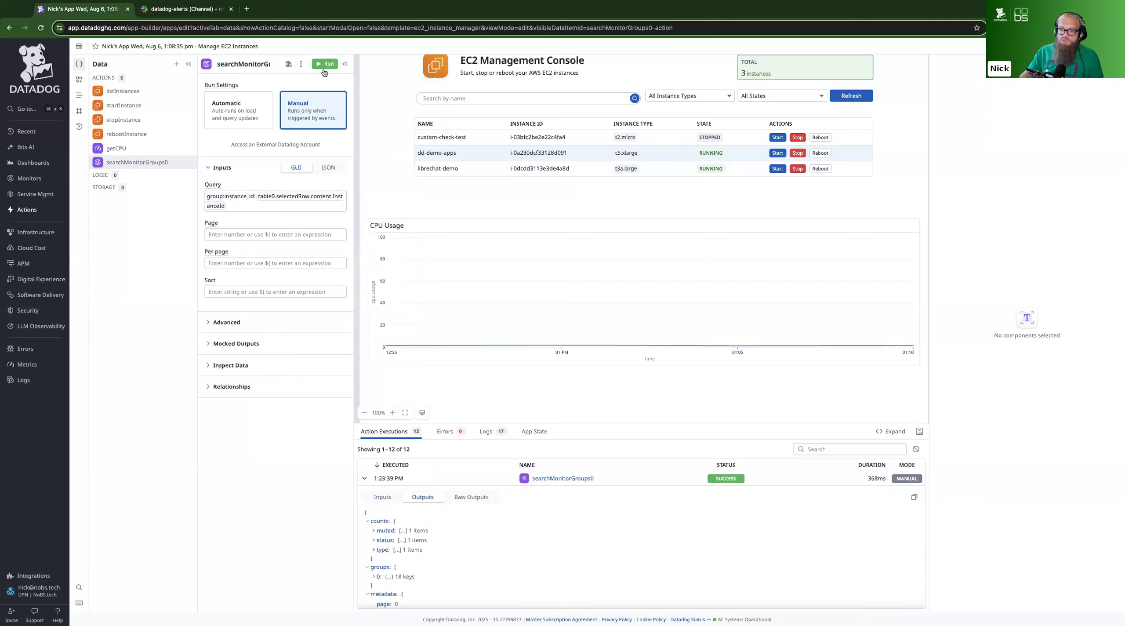
left_click_drag(576, 424, 573, 278)
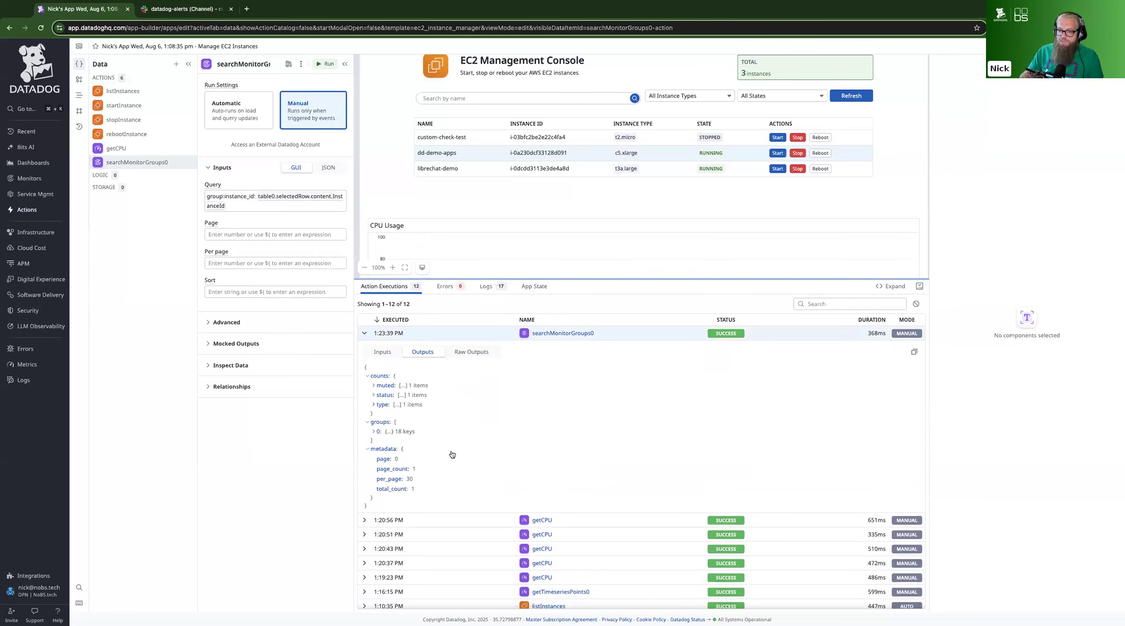
left_click(373, 432)
scroll(417, 454, "down", 2)
scroll(417, 453, "up", 3)
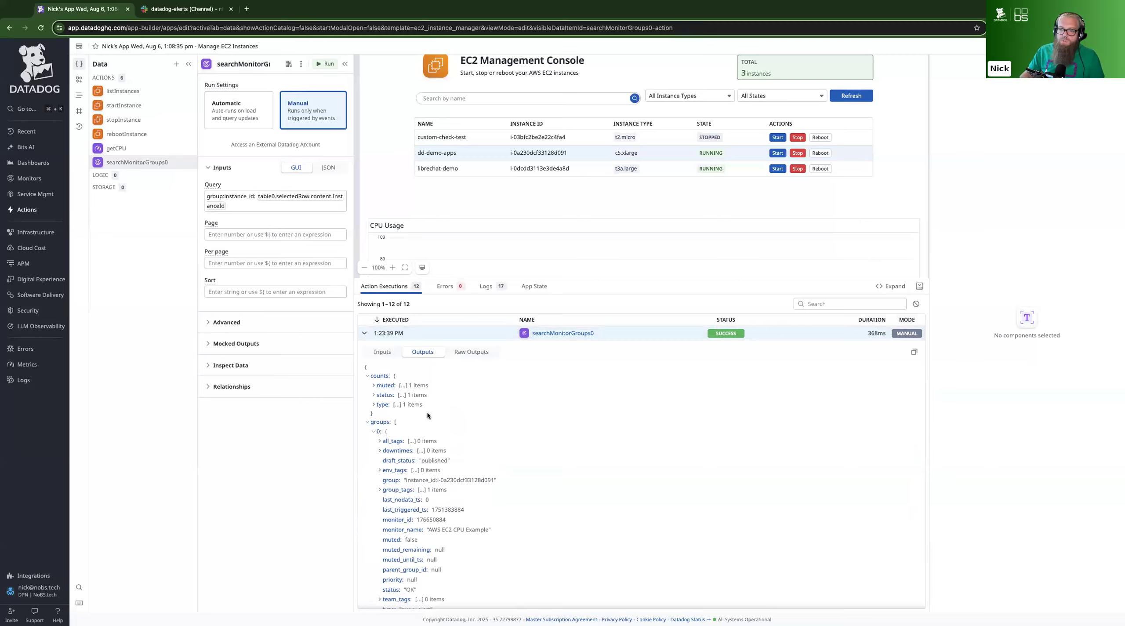
left_click(368, 422)
left_click(368, 431)
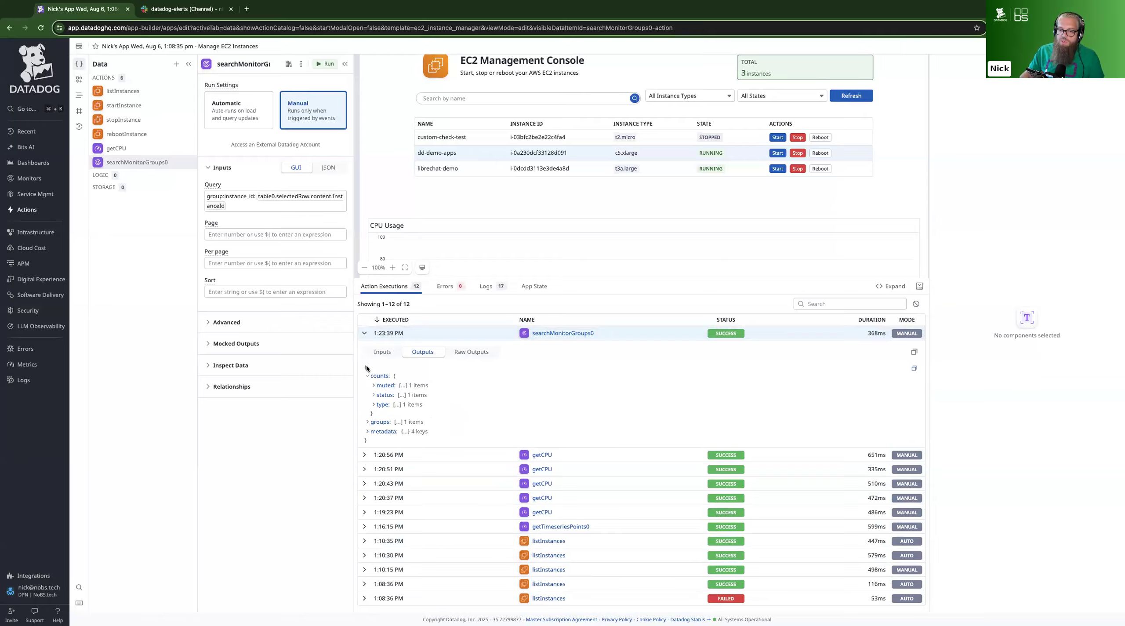
left_click(368, 422)
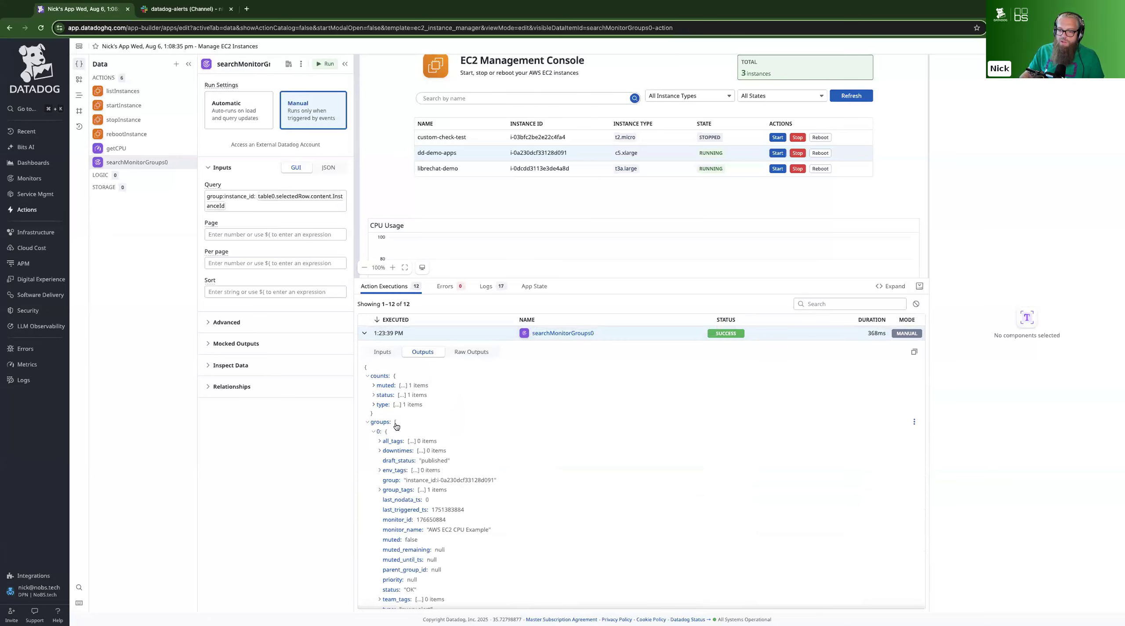
left_click(374, 431)
left_click(374, 431)
Add a table component below the CPU Usage chart and open its data source choices
scroll(573, 218, "down", 3)
scroll(573, 218, "down", 2)
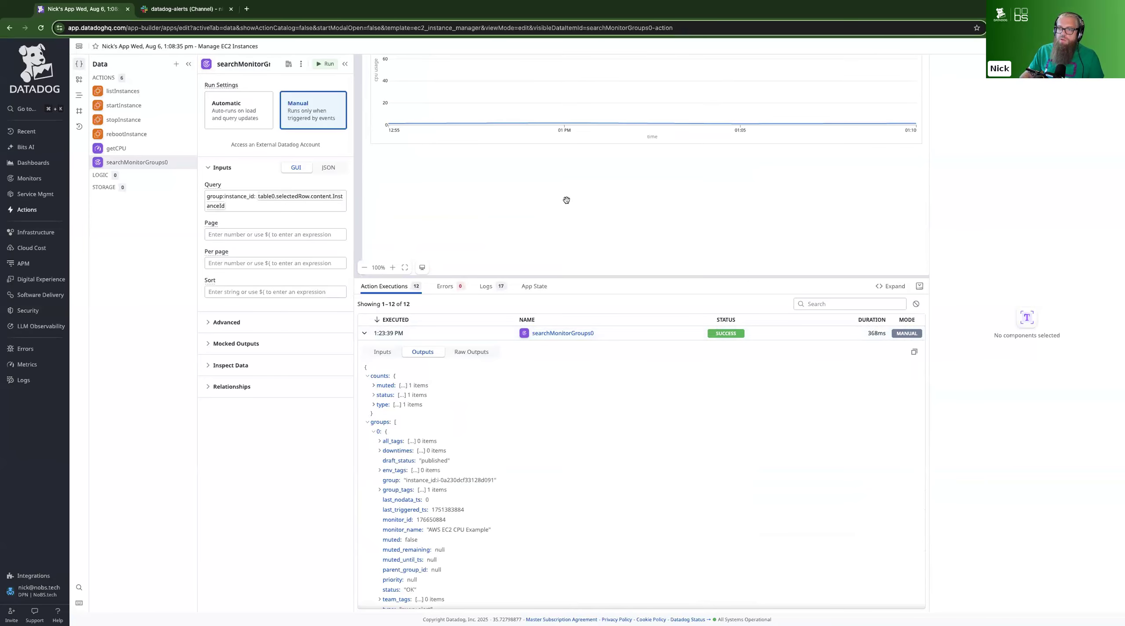
left_click(84, 80)
left_click(131, 117)
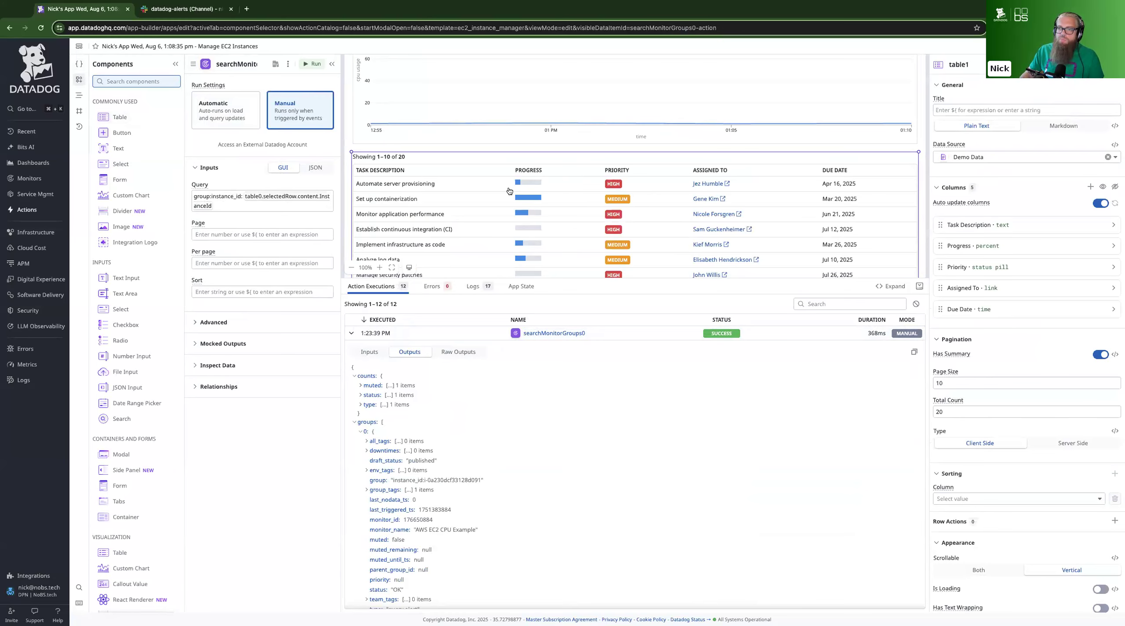
left_click(1109, 158)
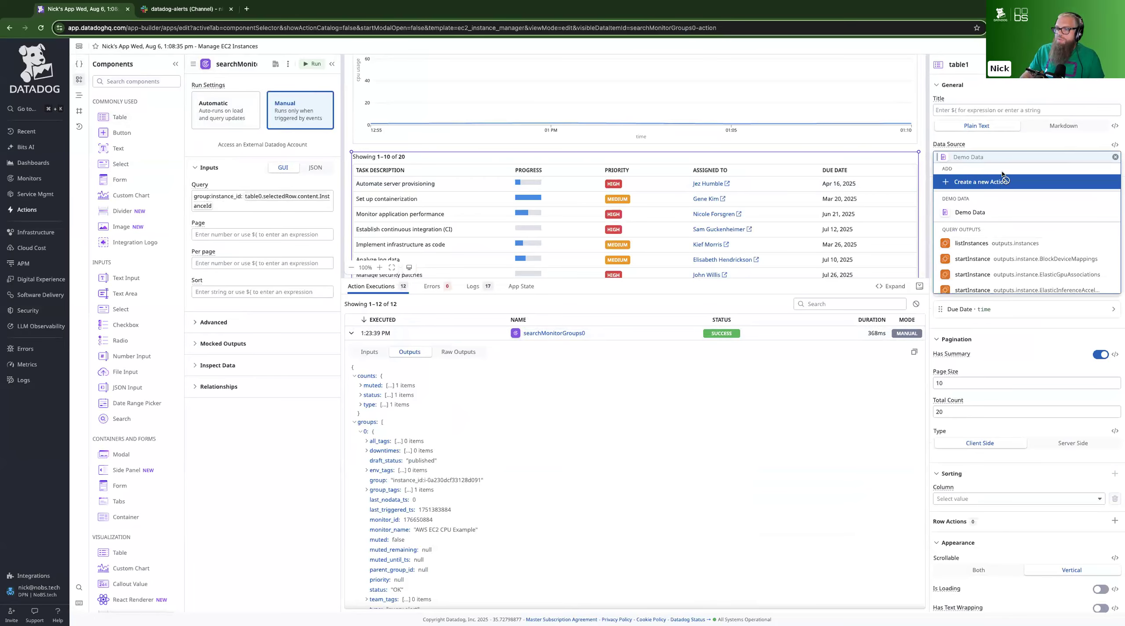
Rename the searchMonitorGroups0 action to findMon
left_click(78, 65)
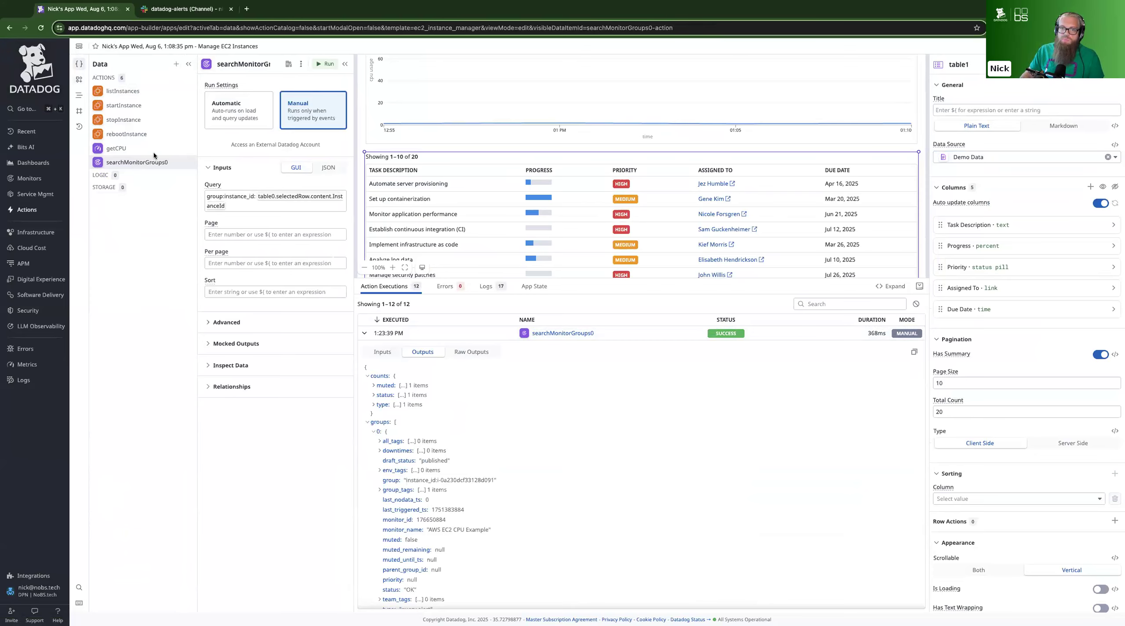
left_click(252, 63)
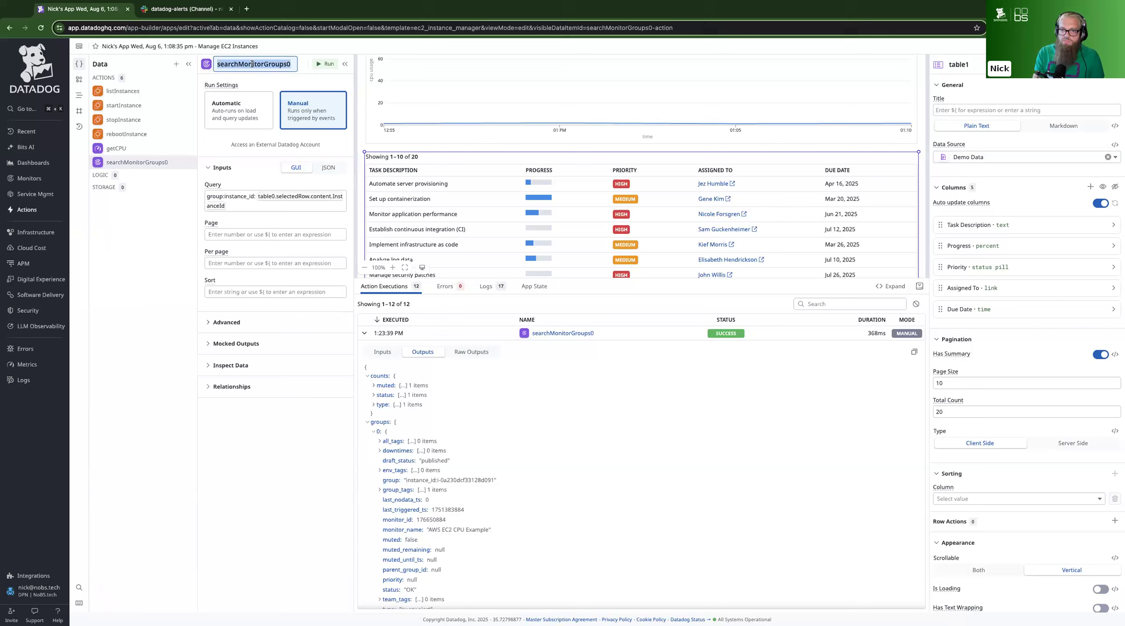
type("findMon")
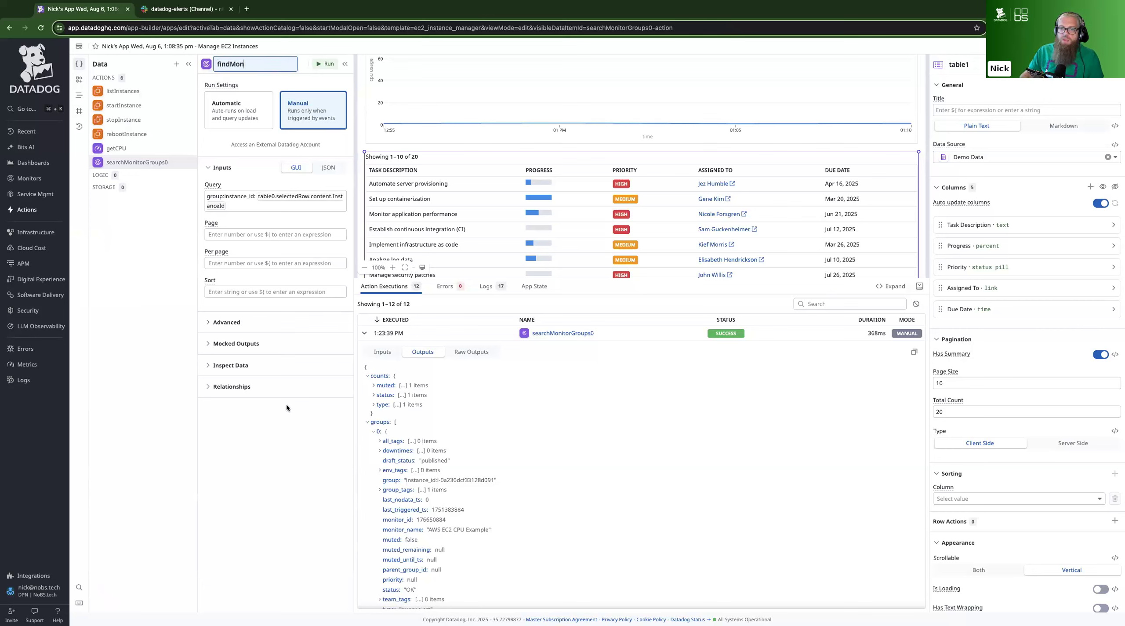
key("Return")
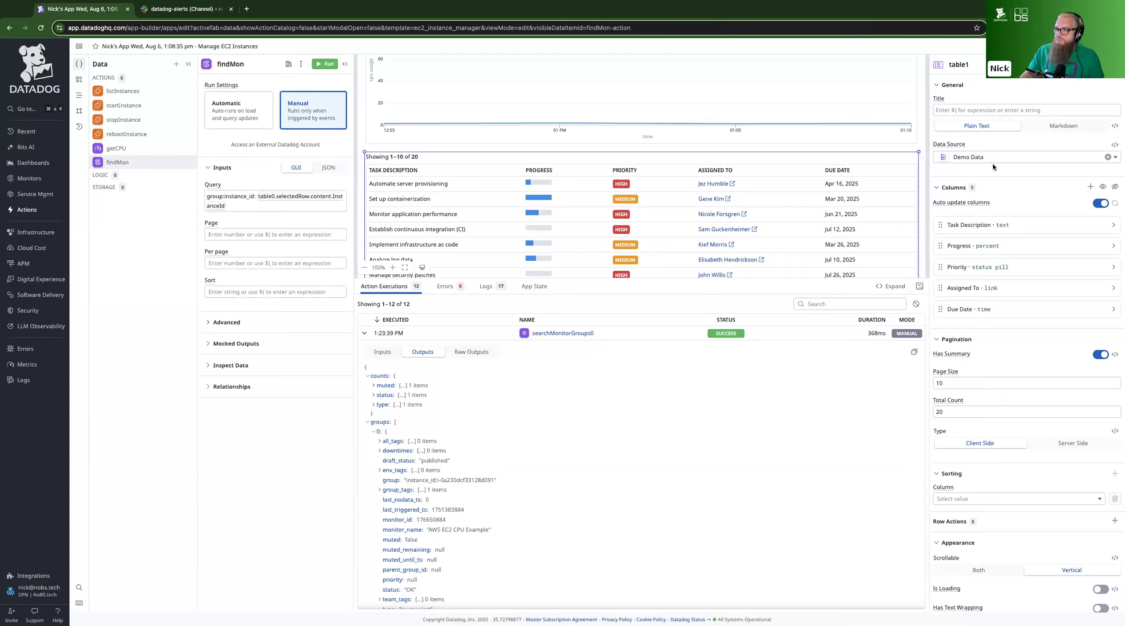
Set the new table's data source to findMon outputs.groups and enlarge the canvas area above the execution log
left_click(1013, 157)
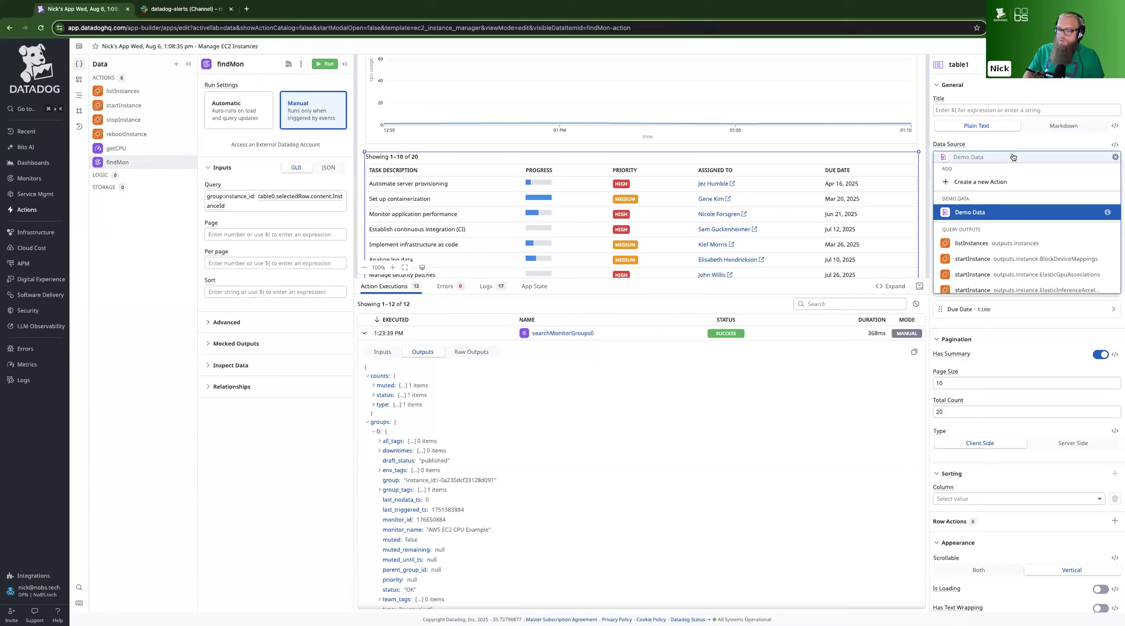
type("find")
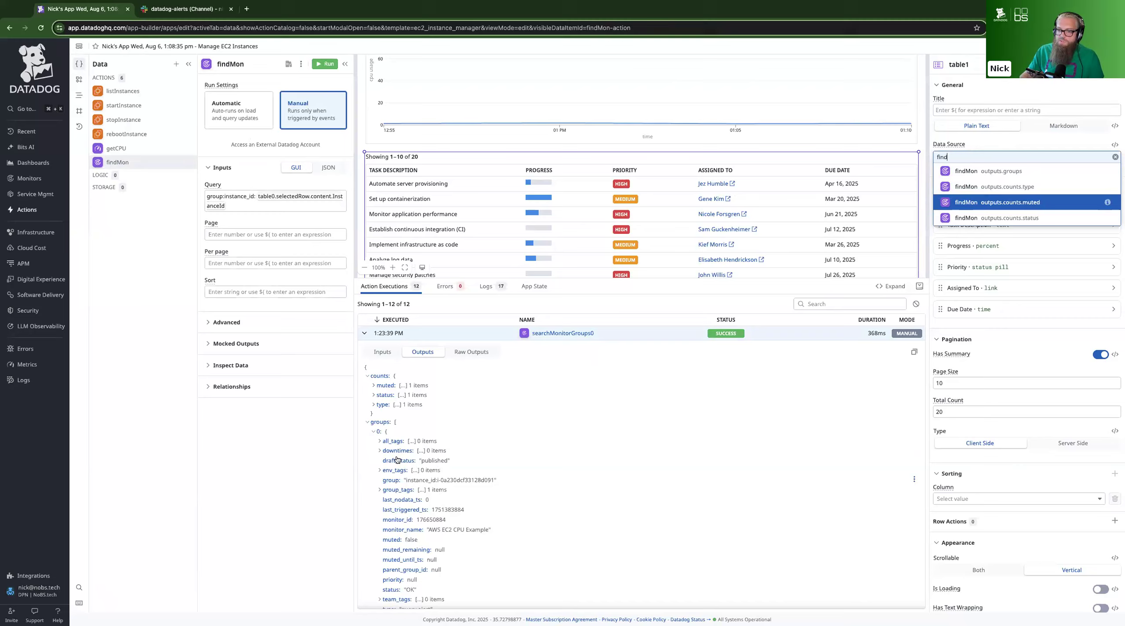
left_click(992, 172)
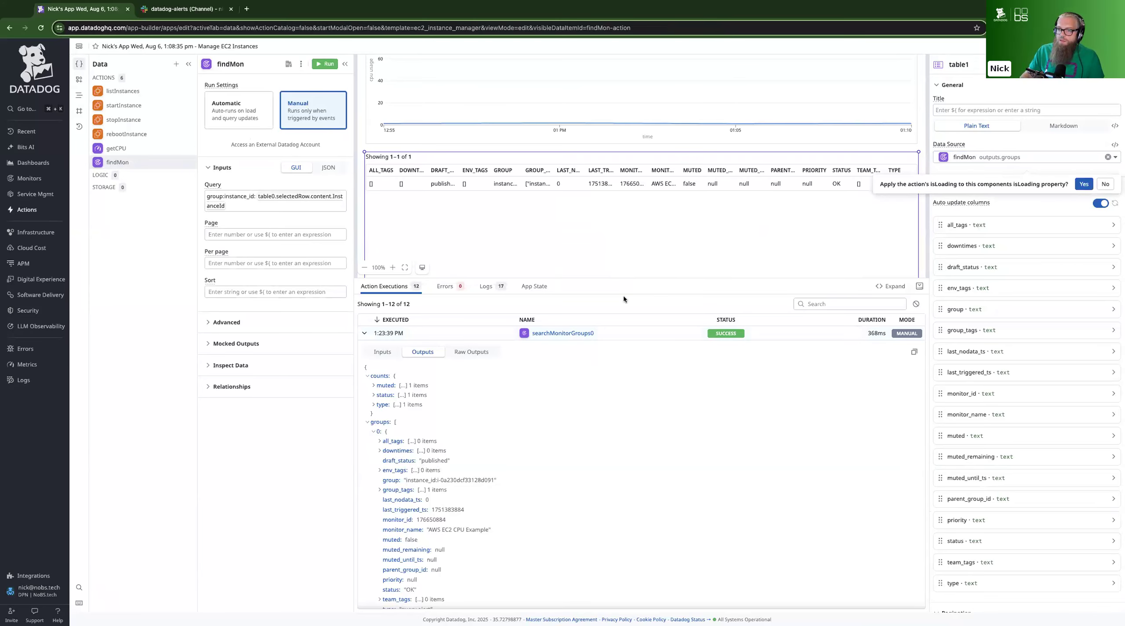
left_click_drag(623, 283, 615, 413)
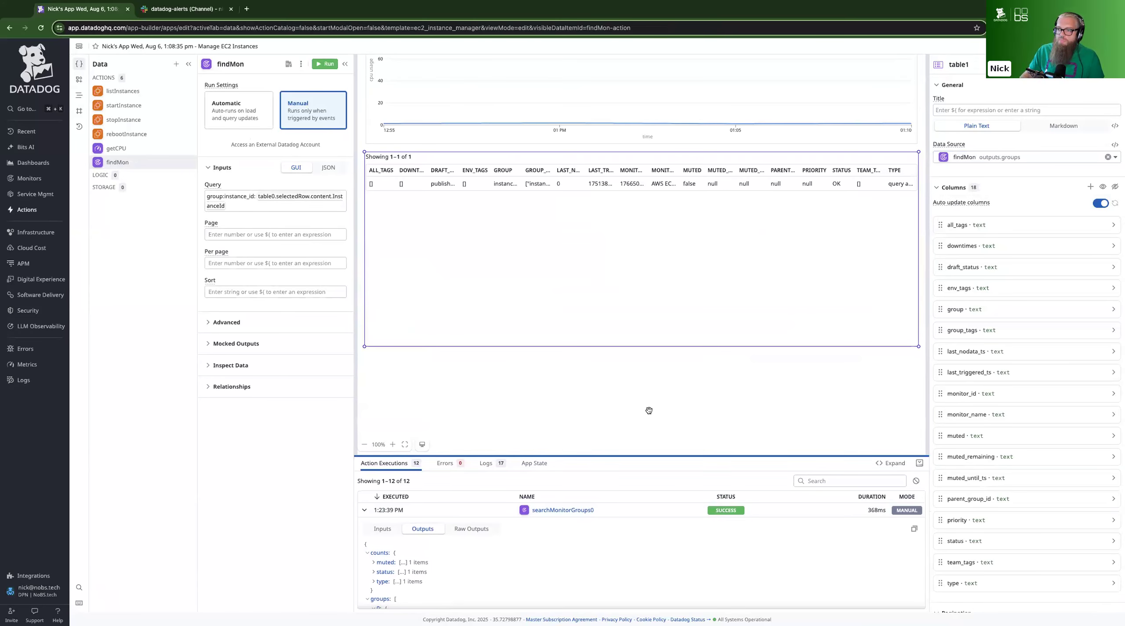
scroll(642, 401, "up", 1)
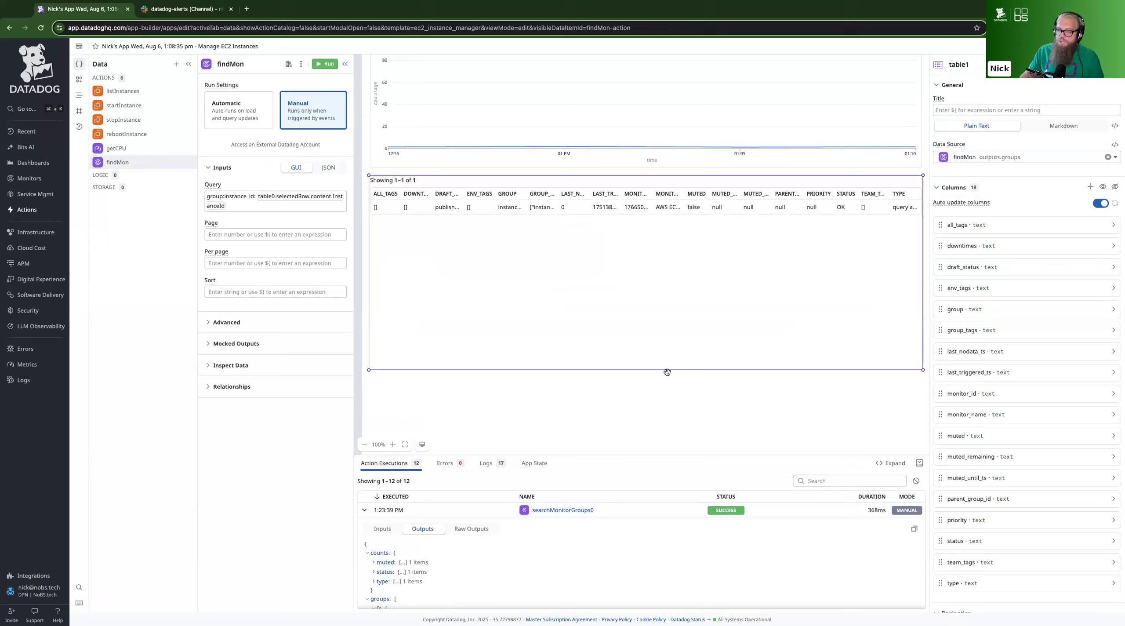
scroll(667, 372, "up", 2)
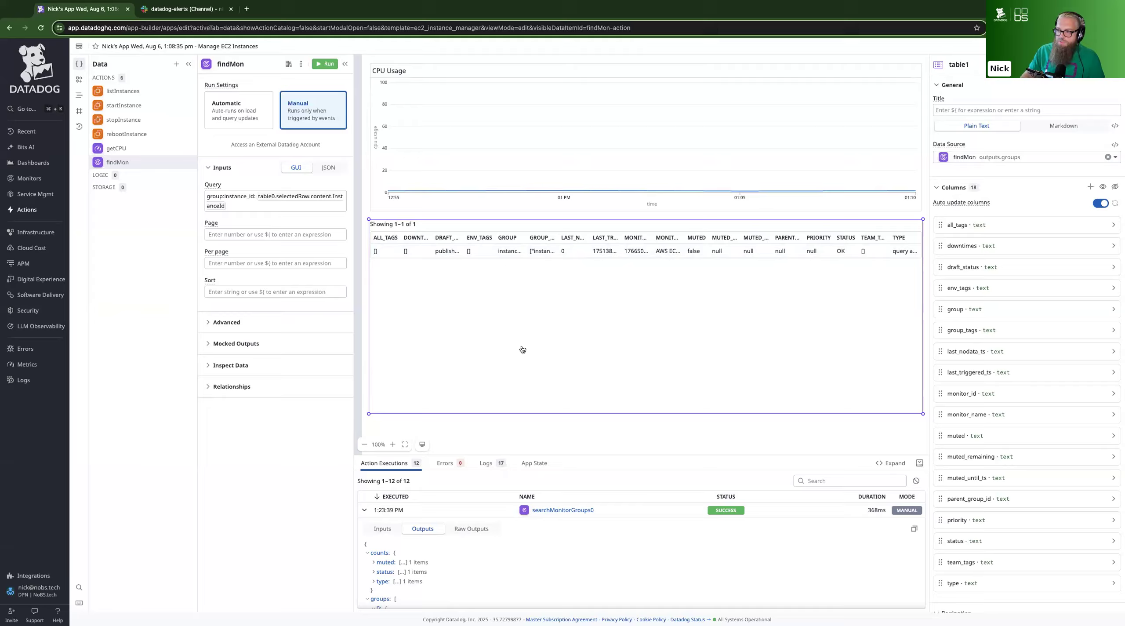
Hide the all_tags, downtimes, draft_status, env_tags, group and last_nodata_ts columns in the monitor groups table
left_click(1090, 225)
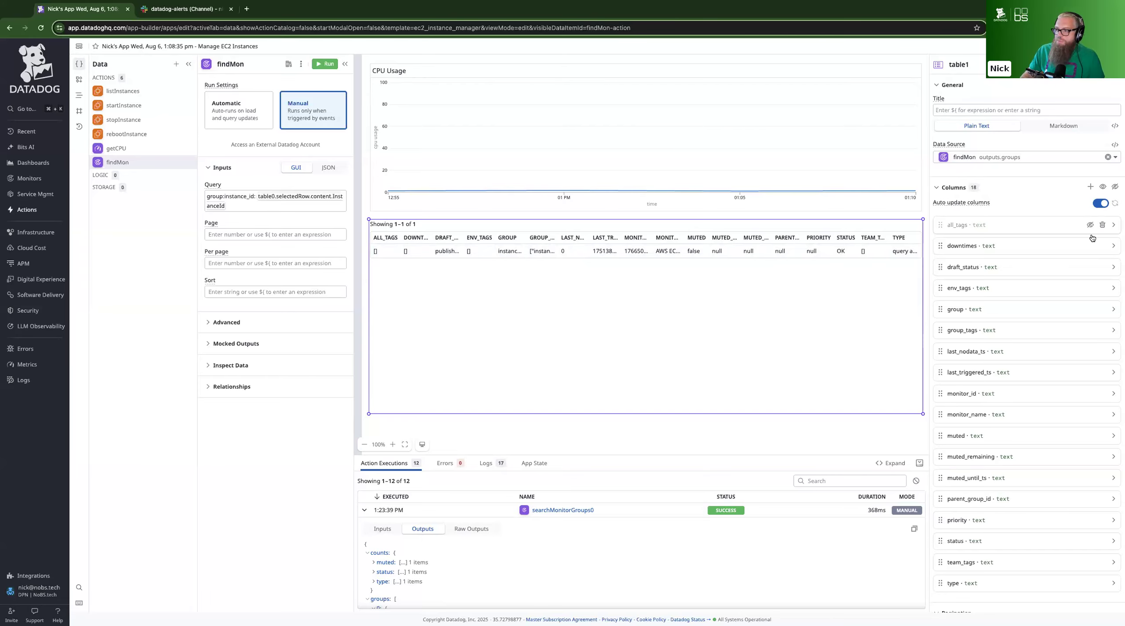
left_click(1090, 246)
left_click(1089, 268)
left_click(1090, 289)
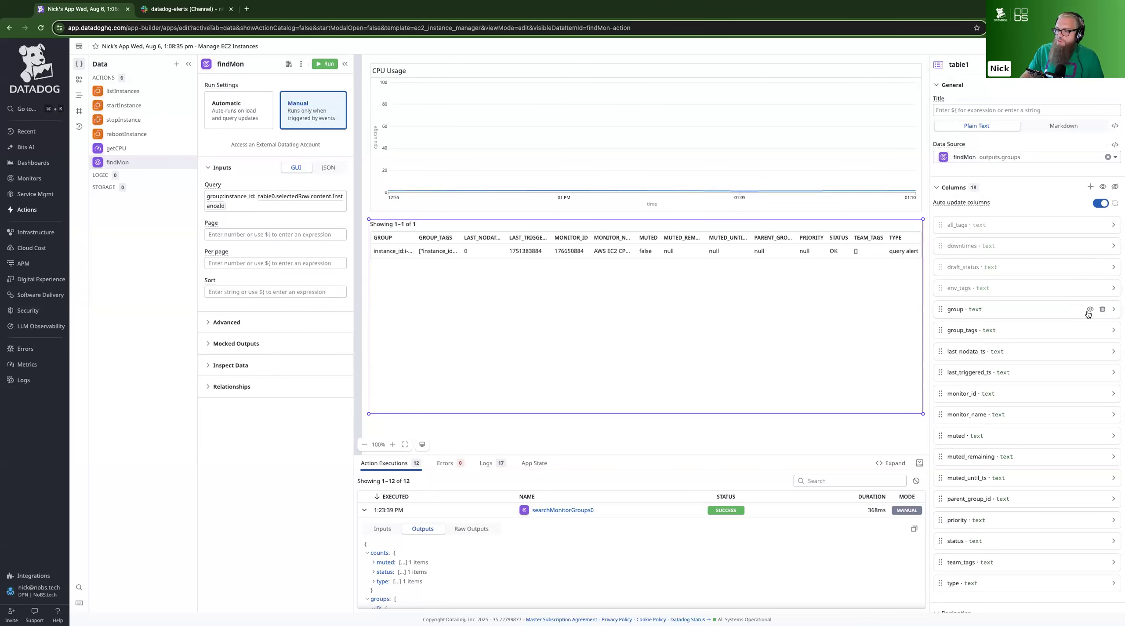
left_click(1090, 310)
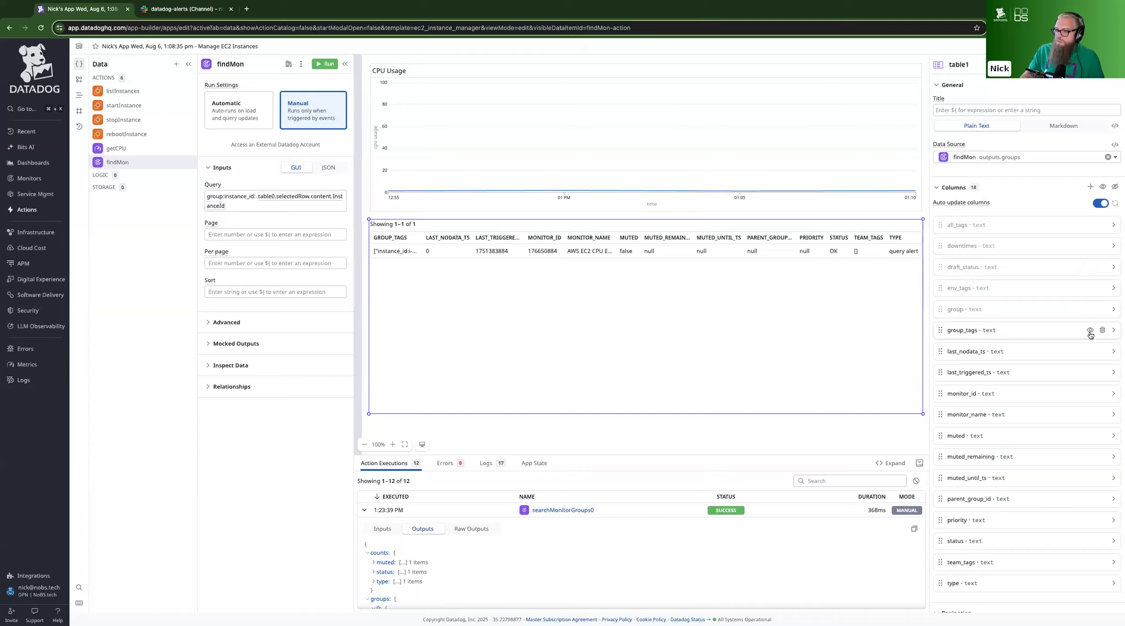
left_click(1090, 352)
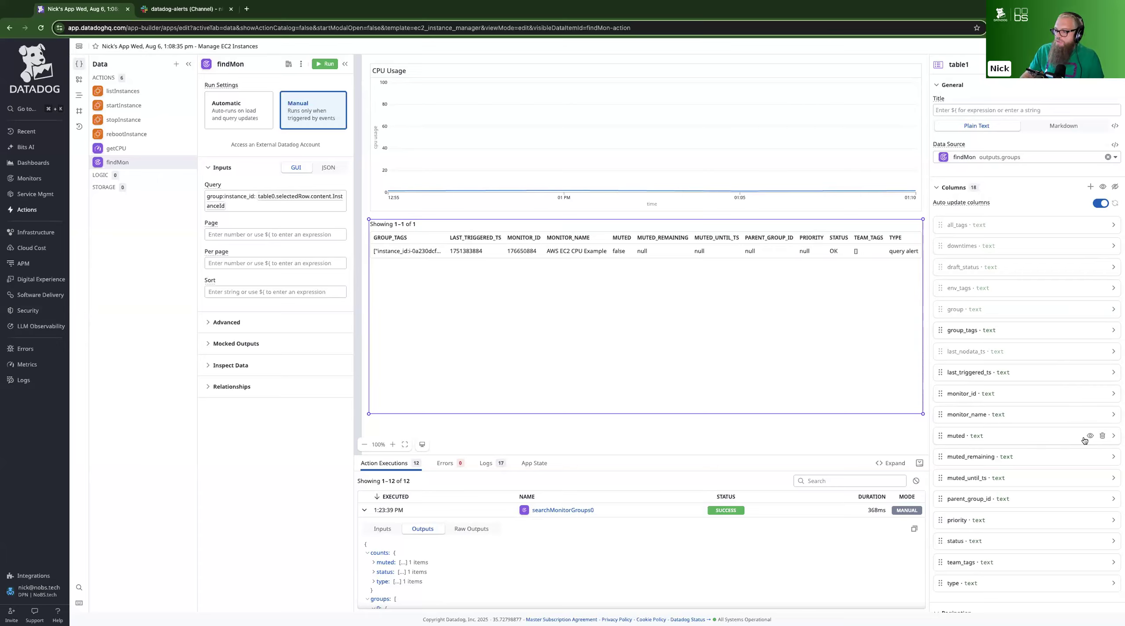
Hide the muted, muted_remaining, muted_until_ts, parent_group_id, priority, team_tags, type and group_tags columns, and show the group column again
left_click(1090, 436)
left_click(1090, 457)
left_click(1090, 478)
left_click(1089, 498)
left_click(1090, 520)
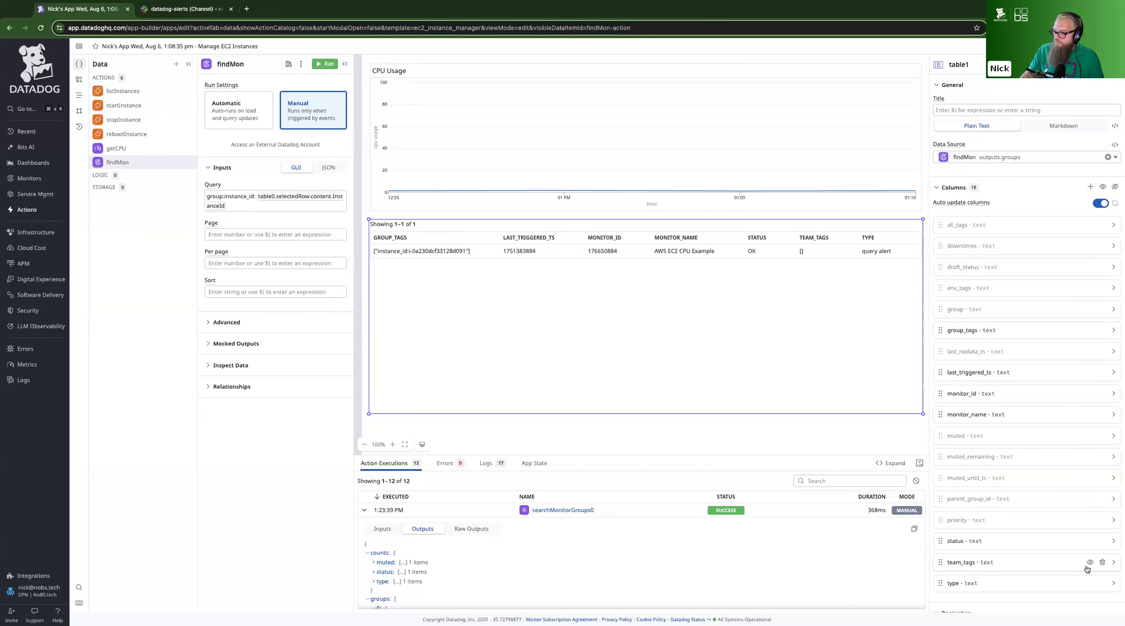
left_click(1090, 562)
left_click(1090, 583)
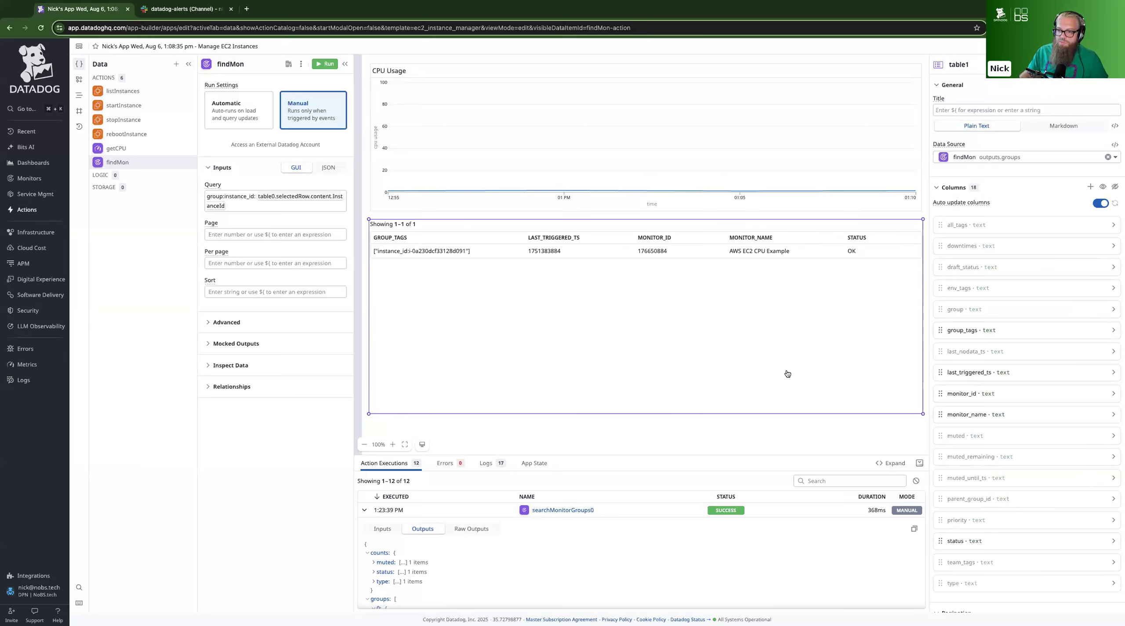
left_click(1090, 329)
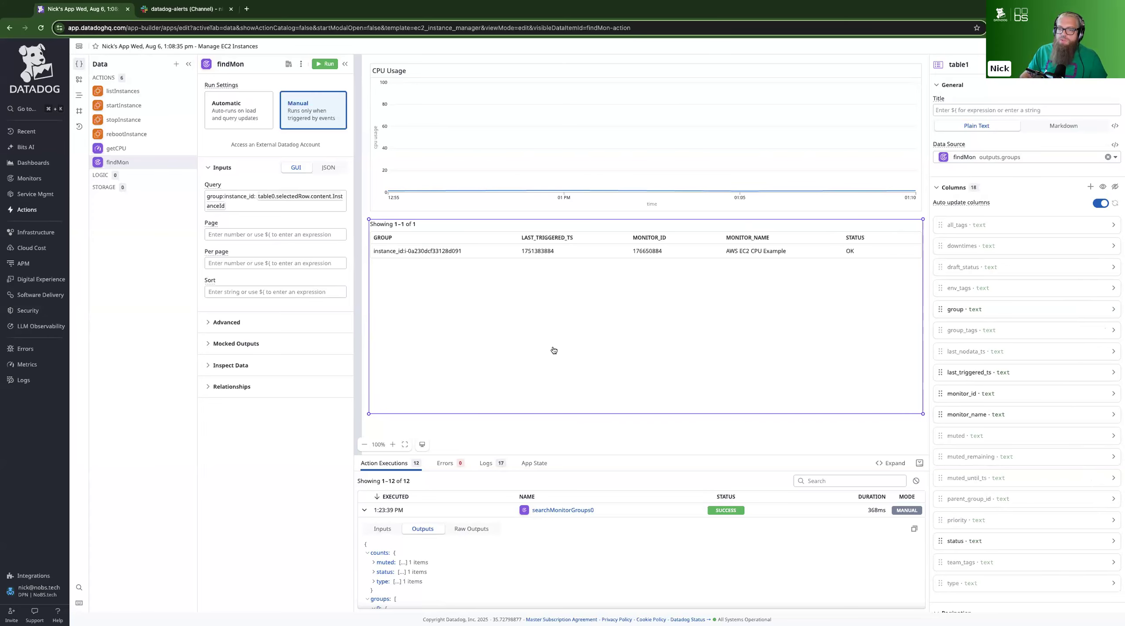
Test findMon by running it for the librechat-demo instance and again for dd-demo-apps
scroll(463, 293, "up", 2)
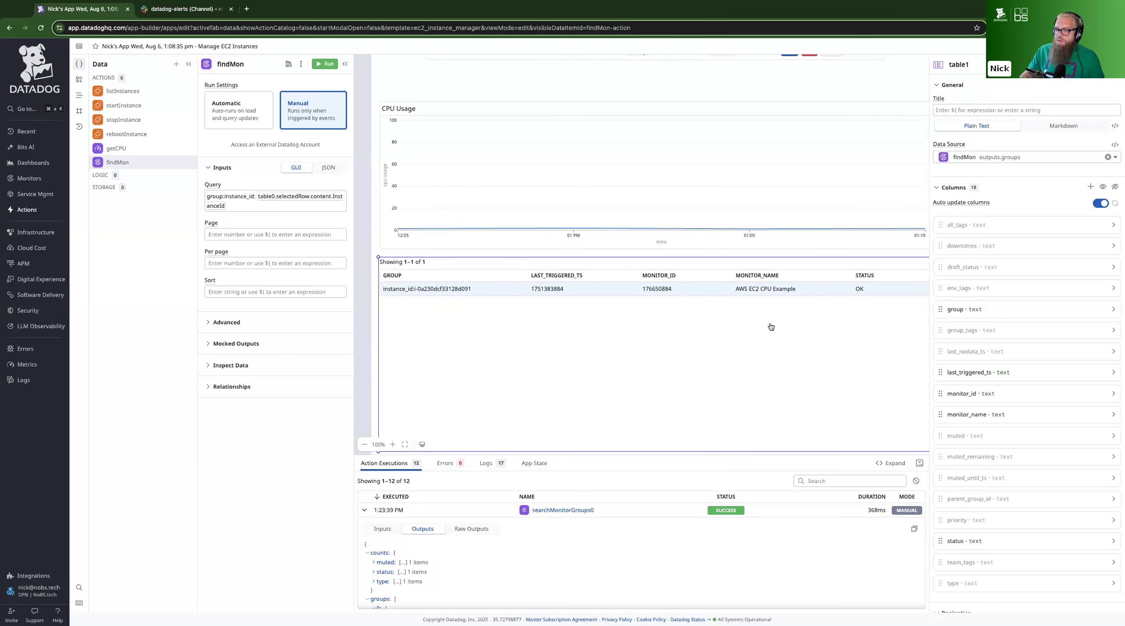
scroll(771, 324, "up", 5)
left_click(497, 144)
left_click(324, 64)
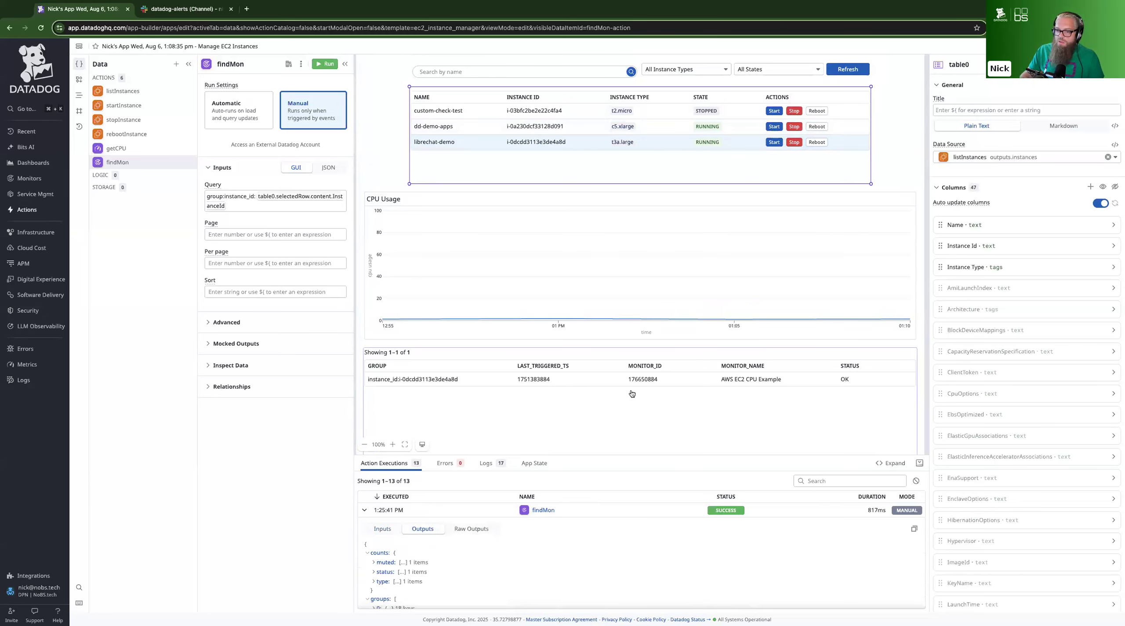
left_click(464, 129)
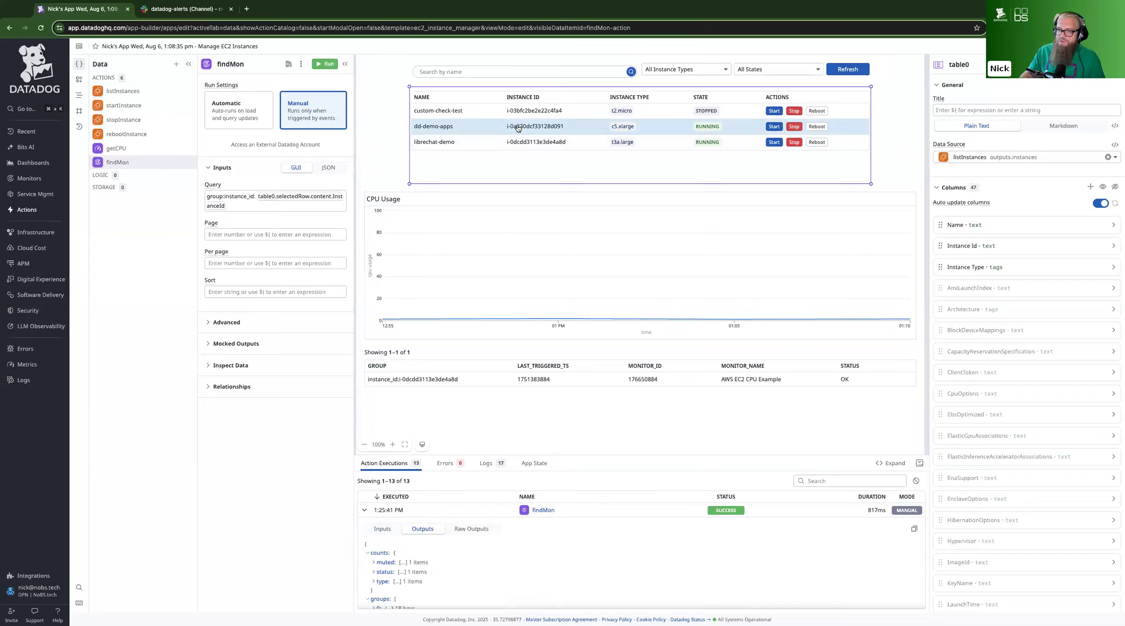
left_click(329, 66)
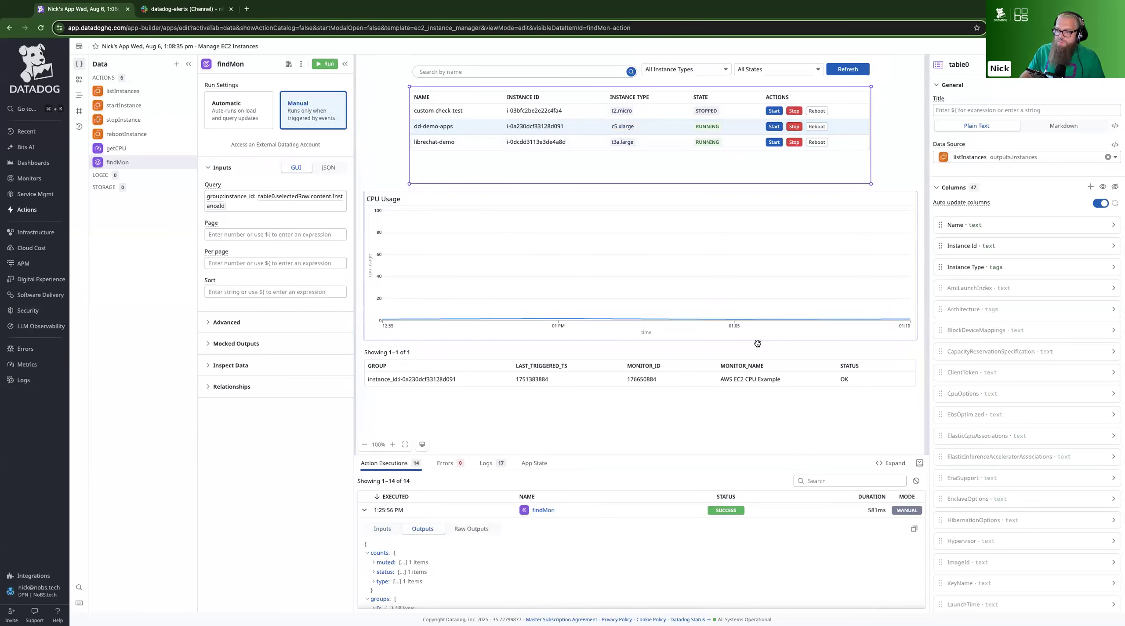
Review the monitor groups table, select the librechat-demo instance and run findMon for it
scroll(757, 342, "down", 1)
scroll(757, 343, "down", 2)
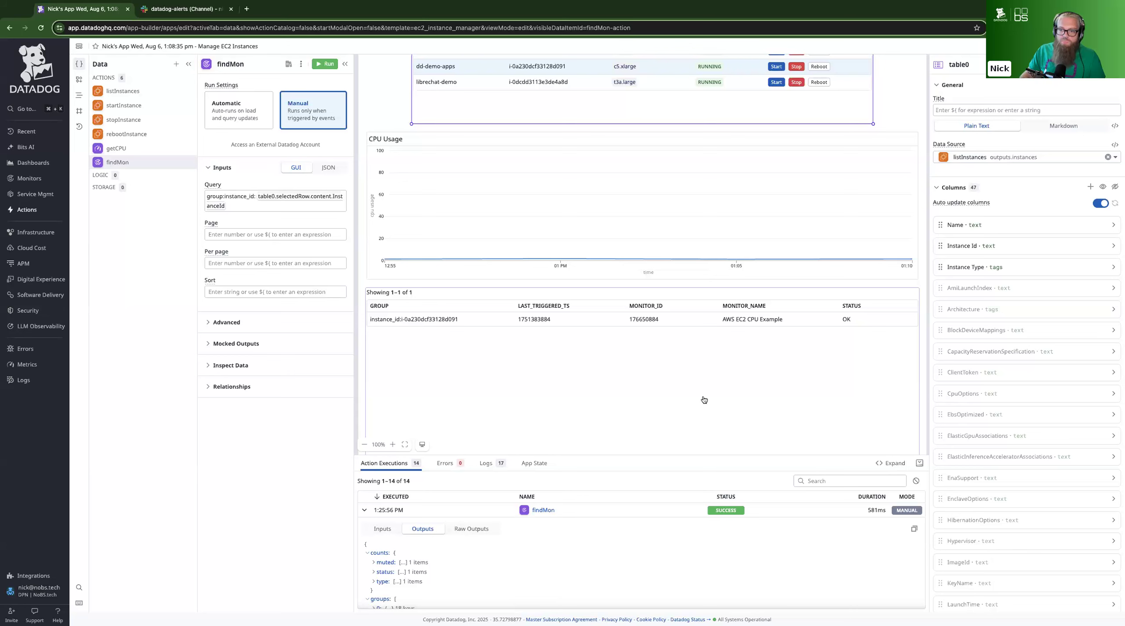
left_click(703, 400)
scroll(703, 400, "up", 2)
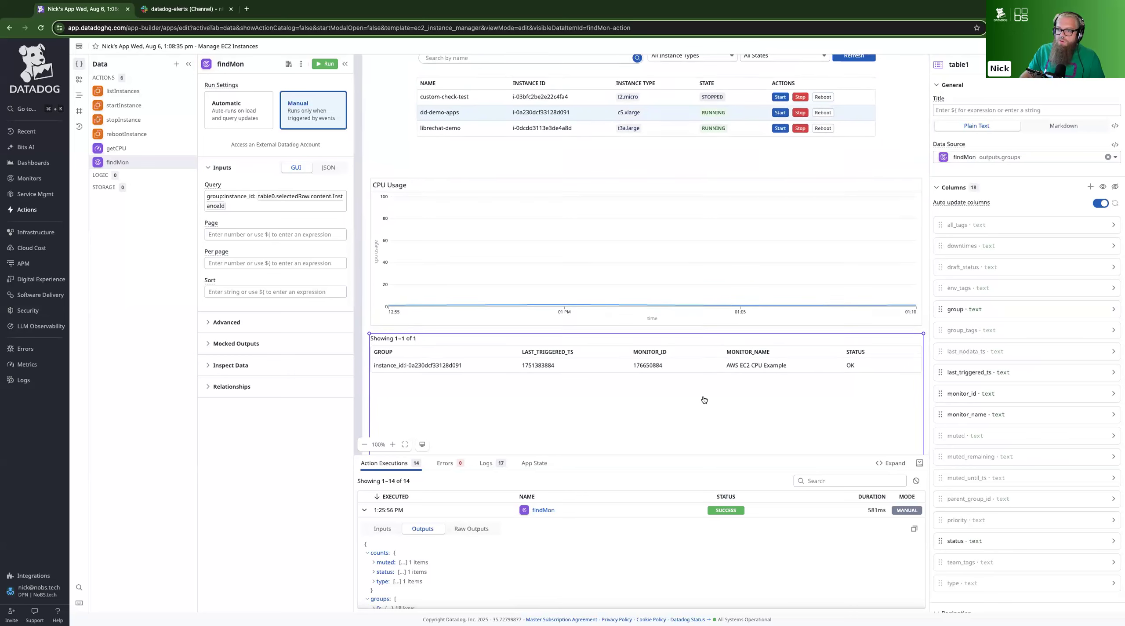
left_click(472, 145)
left_click(447, 145)
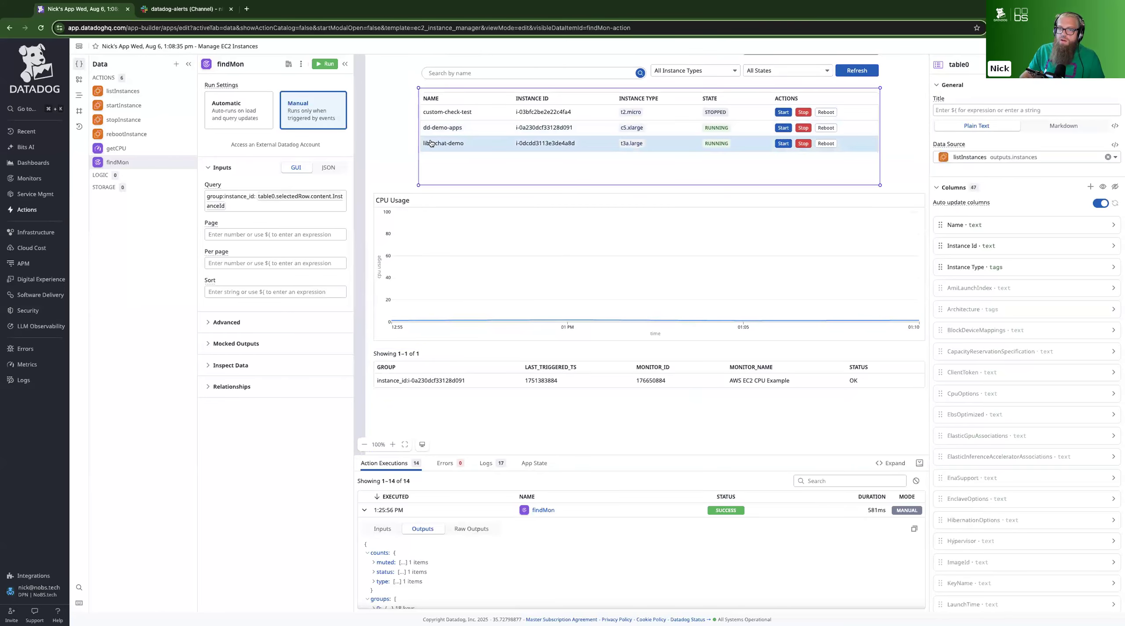
left_click(323, 64)
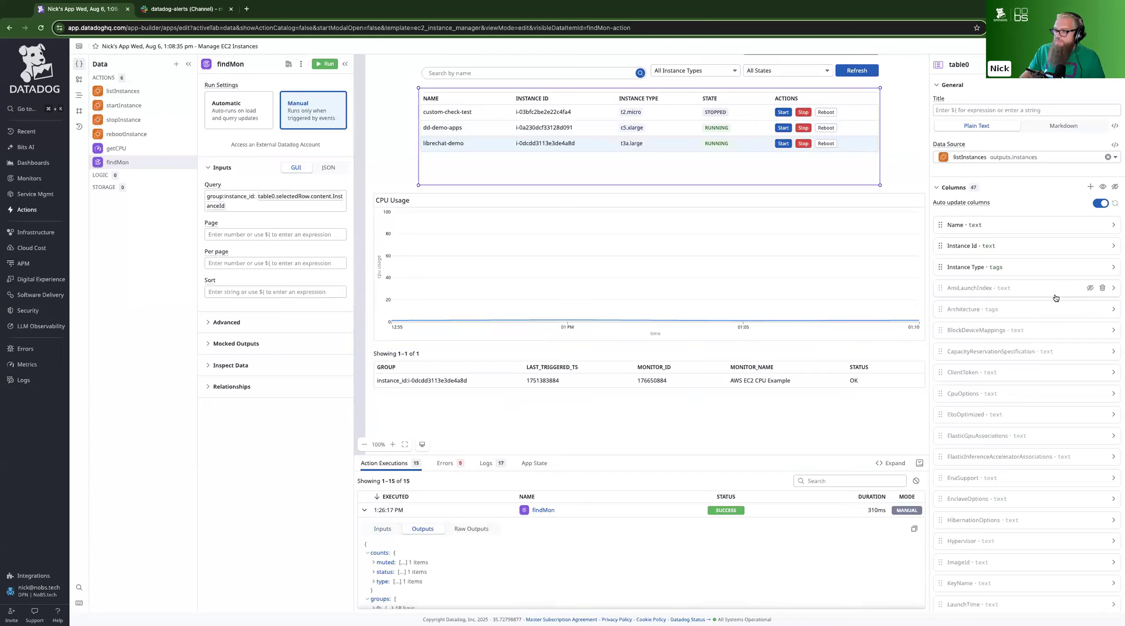
Show the AmiLaunchIndex, Architecture and BlockDeviceMappings columns in the instances table
left_click(1089, 289)
left_click(1090, 310)
left_click(1090, 330)
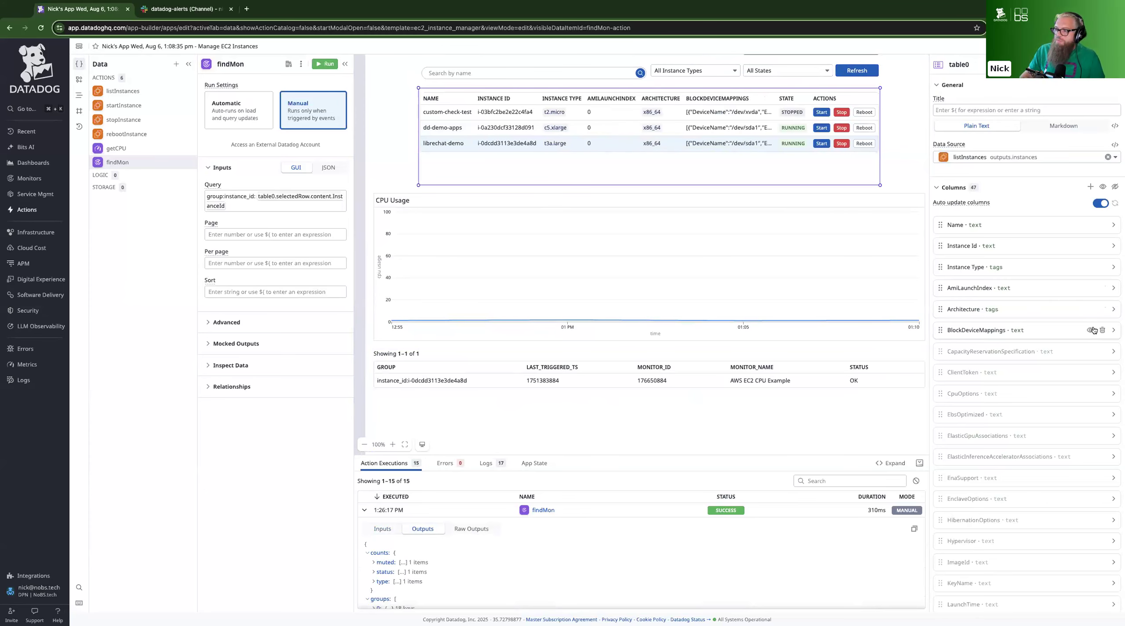
Delete every column of the instances table except Name, Instance Id, Instance Type and State
left_click(1102, 288)
left_click(1102, 288)
left_click(1102, 288)
left_click(1102, 288)
left_click(1102, 288)
left_click(1102, 289)
left_click(1103, 288)
left_click(1102, 288)
left_click(1102, 288)
left_click(1102, 288)
double_click(1102, 289)
left_click(1102, 288)
double_click(1102, 288)
double_click(1102, 288)
left_click(1102, 289)
double_click(1102, 288)
double_click(1103, 288)
double_click(1102, 288)
double_click(1102, 289)
double_click(1102, 288)
double_click(1102, 288)
double_click(1102, 288)
double_click(1102, 309)
double_click(1102, 309)
double_click(1102, 309)
double_click(1102, 309)
double_click(1102, 309)
left_click(1102, 309)
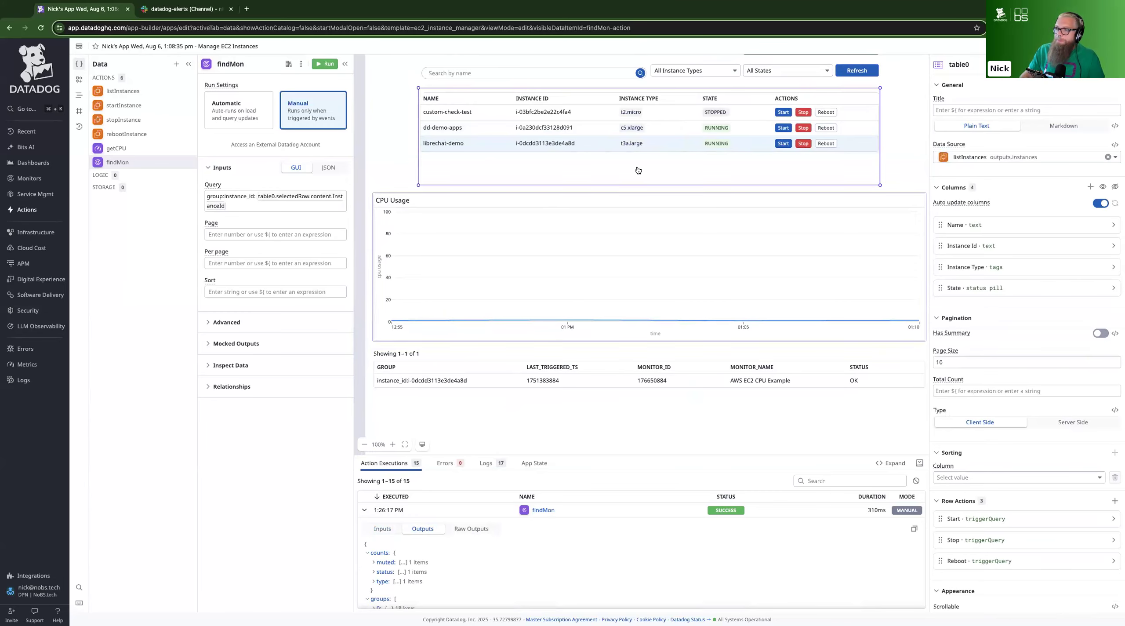
Run findMon for dd-demo-apps and for librechat-demo, and compare the rows in the monitor groups table
left_click(499, 131)
left_click(323, 64)
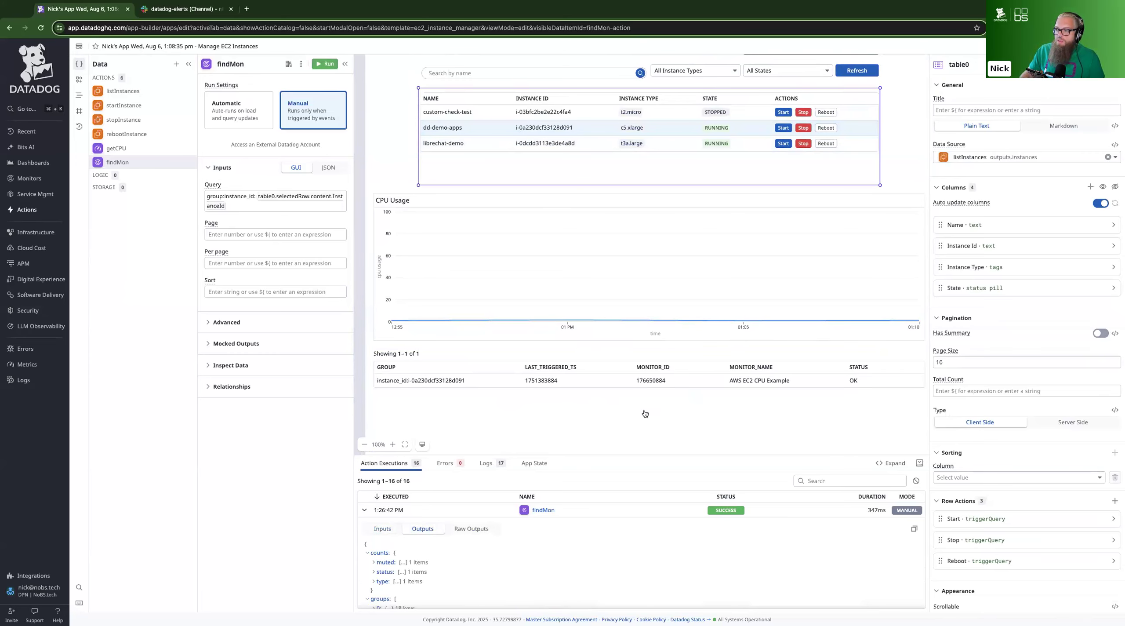
scroll(589, 402, "down", 1)
scroll(670, 402, "down", 2)
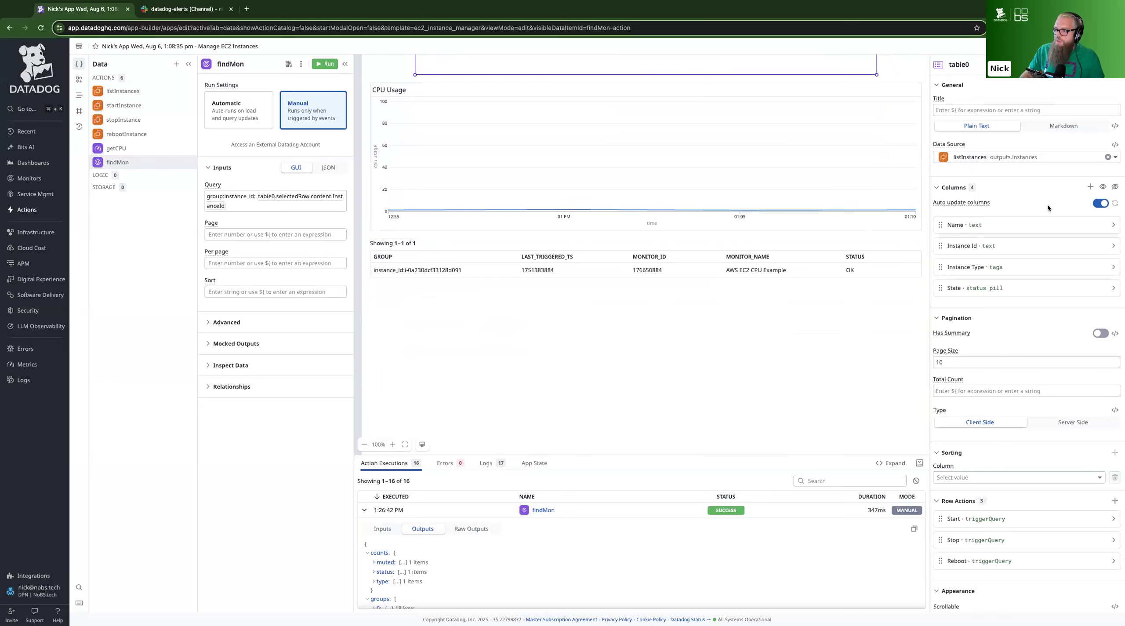
left_click(472, 294)
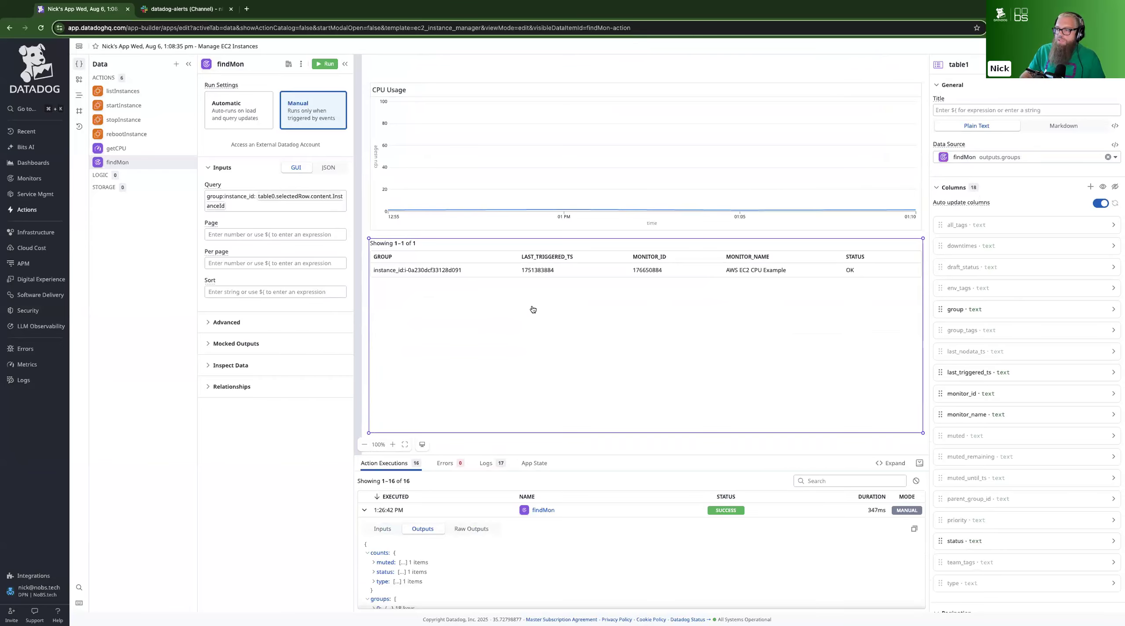
scroll(488, 161, "up", 4)
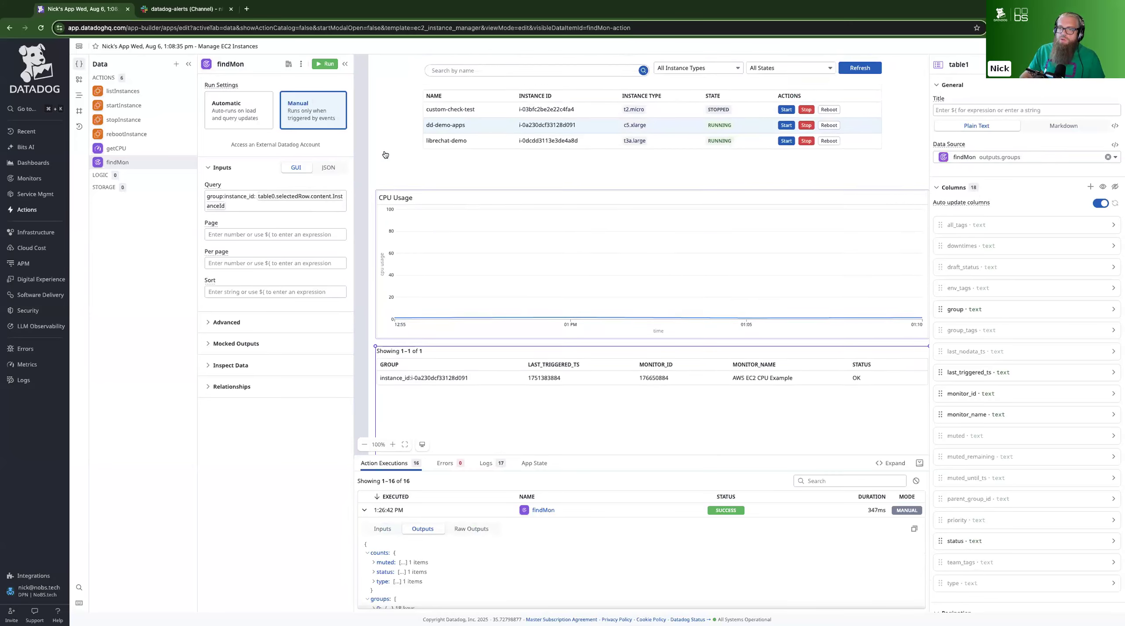
left_click(488, 161)
left_click(448, 159)
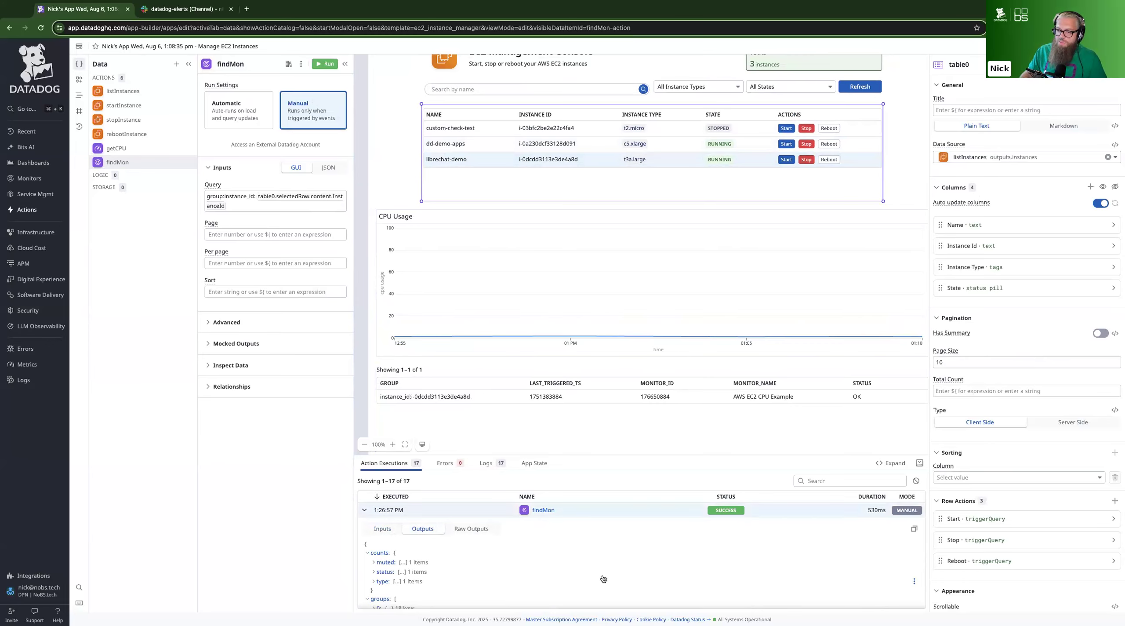
Check the latest findMon outputs, and turn off automatic column updates for the instances table
scroll(603, 579, "down", 1)
scroll(602, 578, "down", 2)
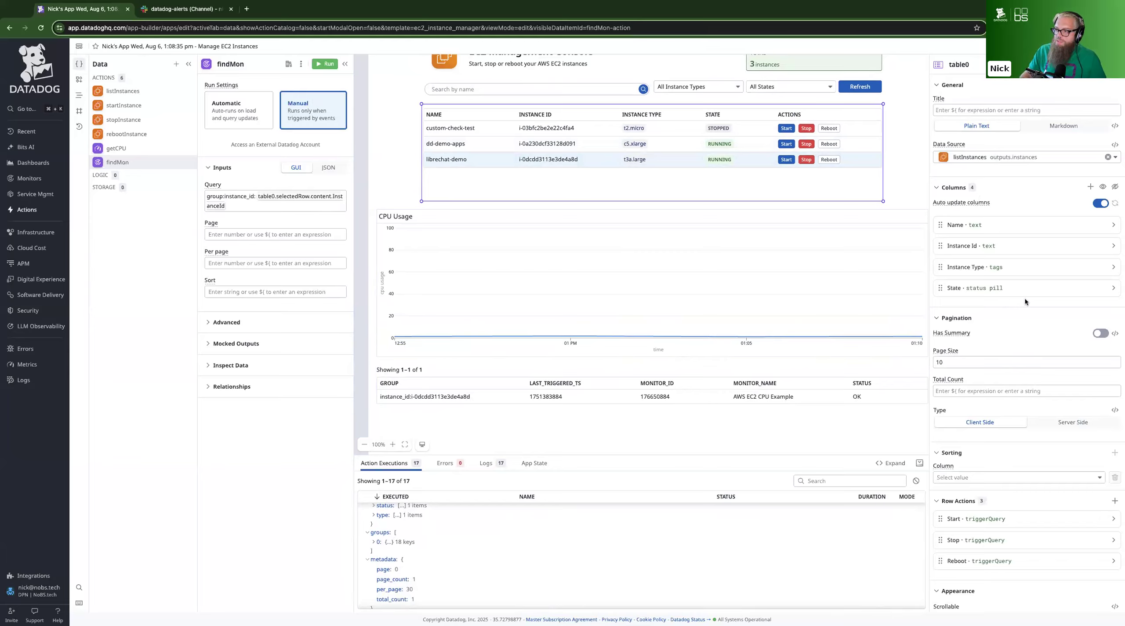
left_click(1102, 204)
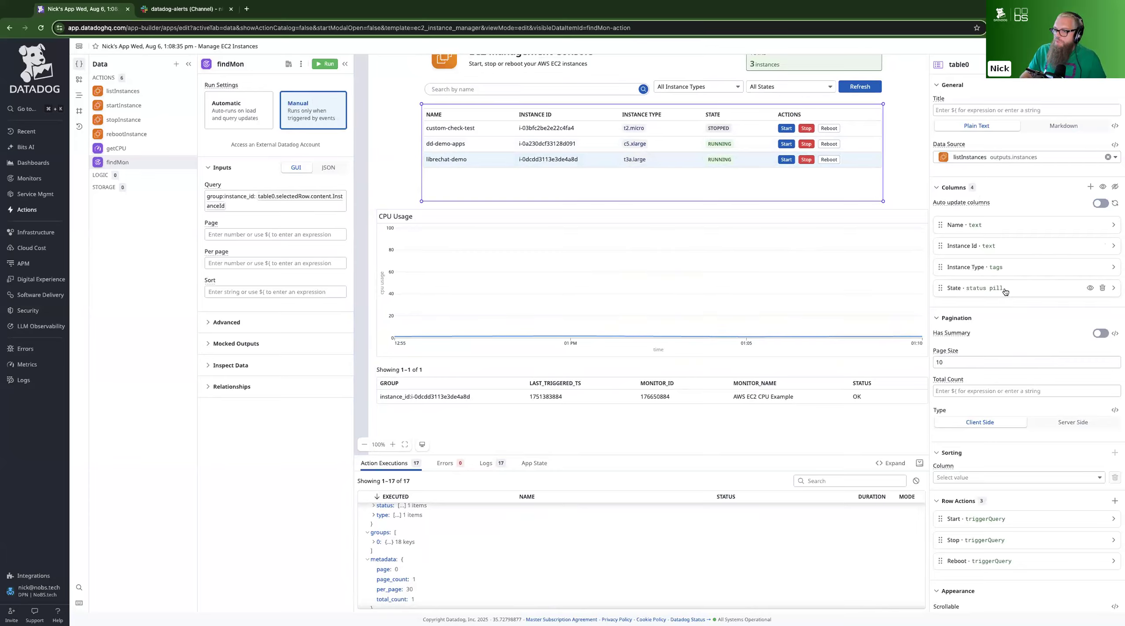
Delete every column of the monitor groups table except group, last_triggered_ts, monitor_id, monitor_name and status
left_click(611, 398)
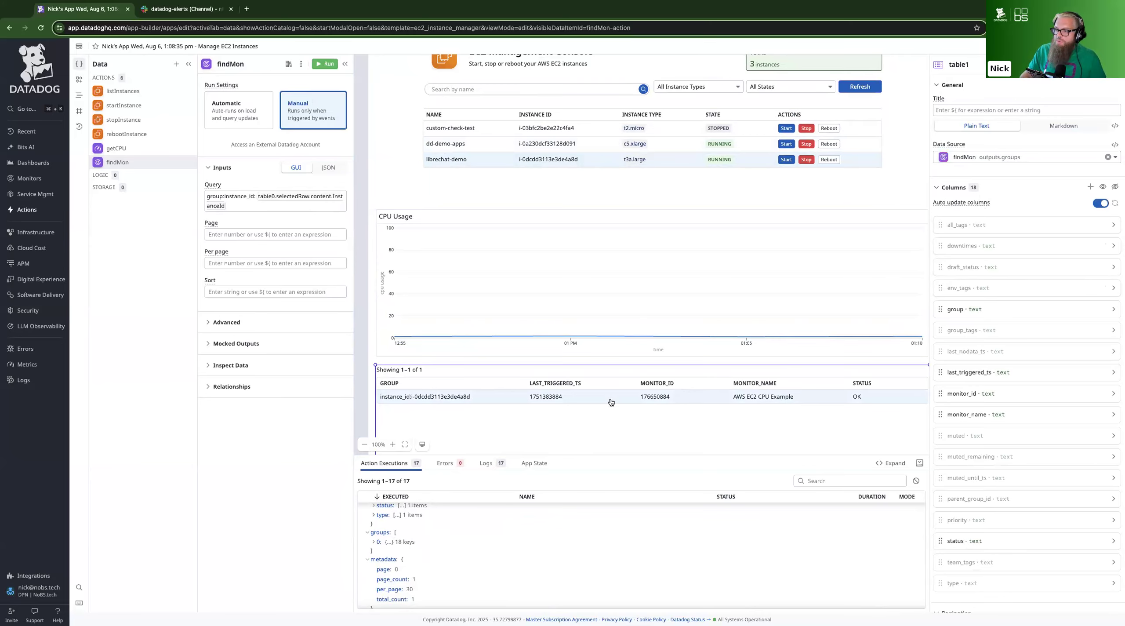
left_click(1102, 225)
left_click(1102, 224)
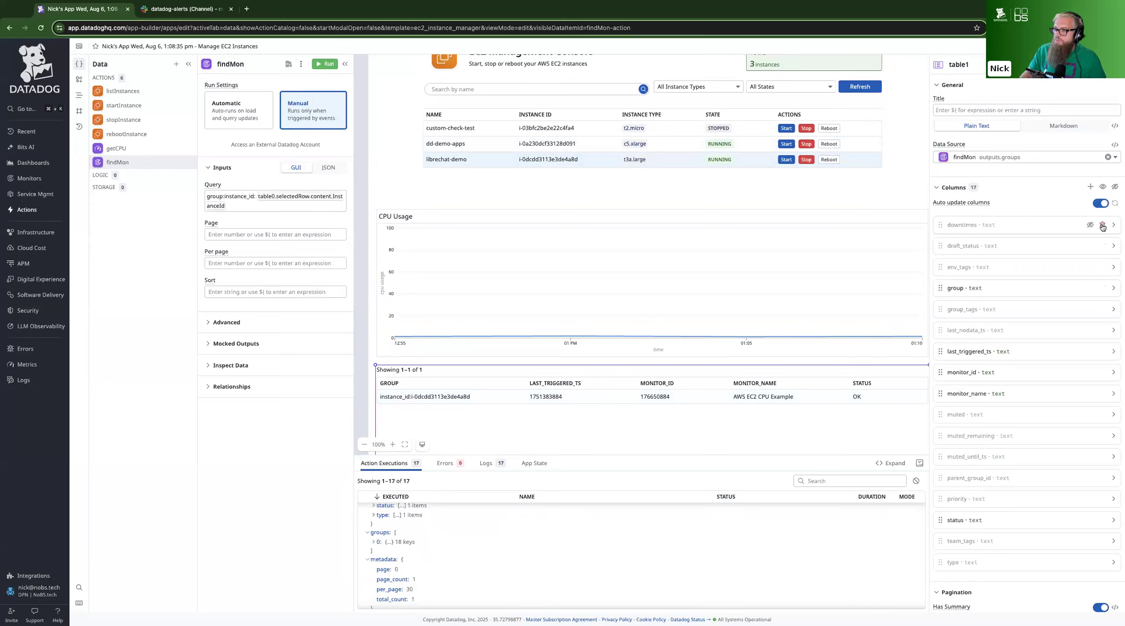
left_click(1102, 225)
left_click(1102, 225)
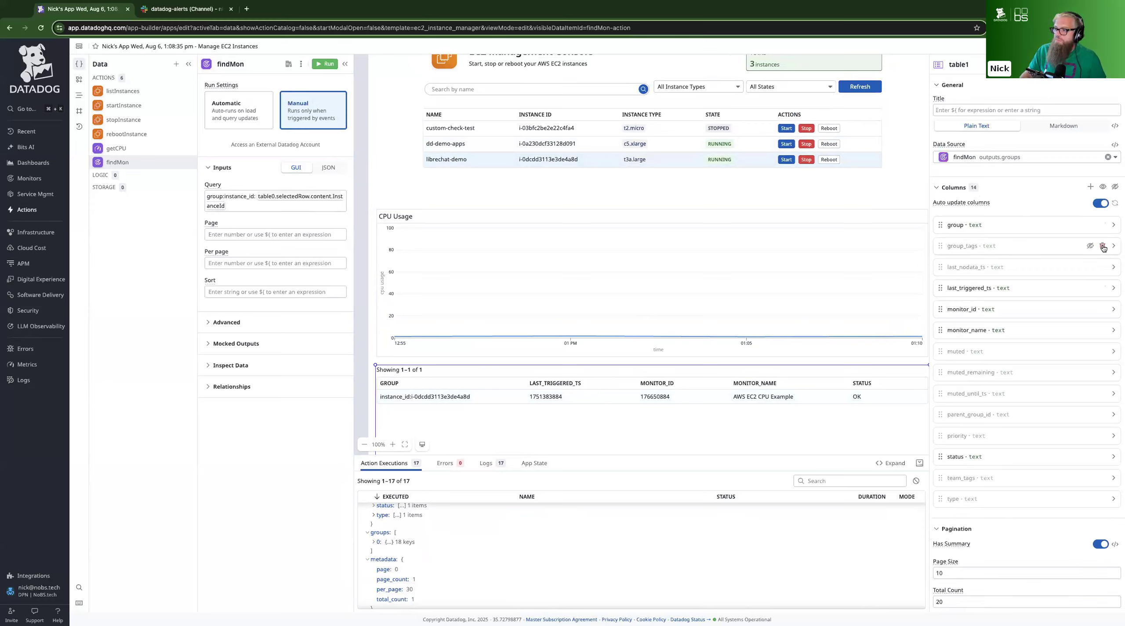
left_click(1103, 246)
left_click(1103, 246)
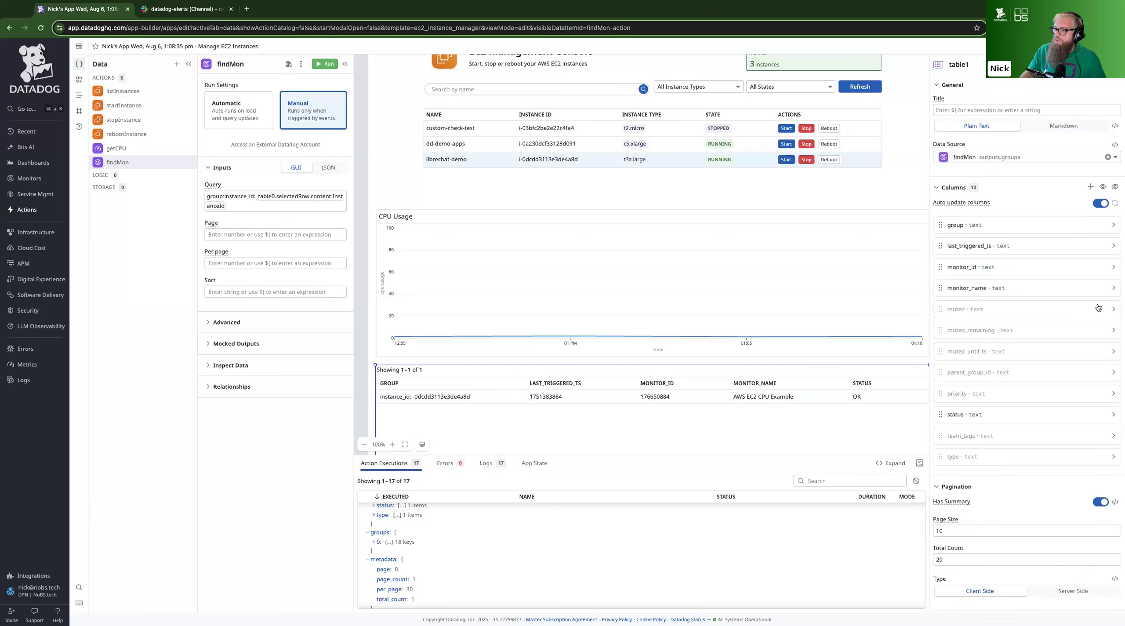
left_click(1102, 309)
left_click(1102, 309)
left_click(1102, 309)
left_click(1102, 309)
left_click(1102, 309)
left_click(1102, 331)
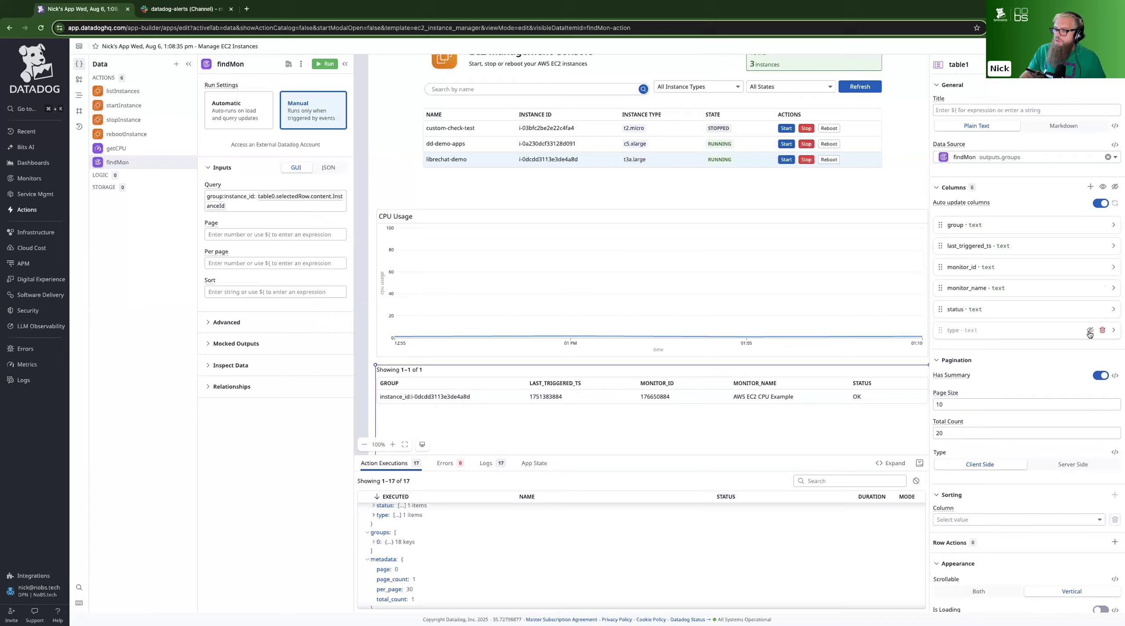
left_click(1103, 331)
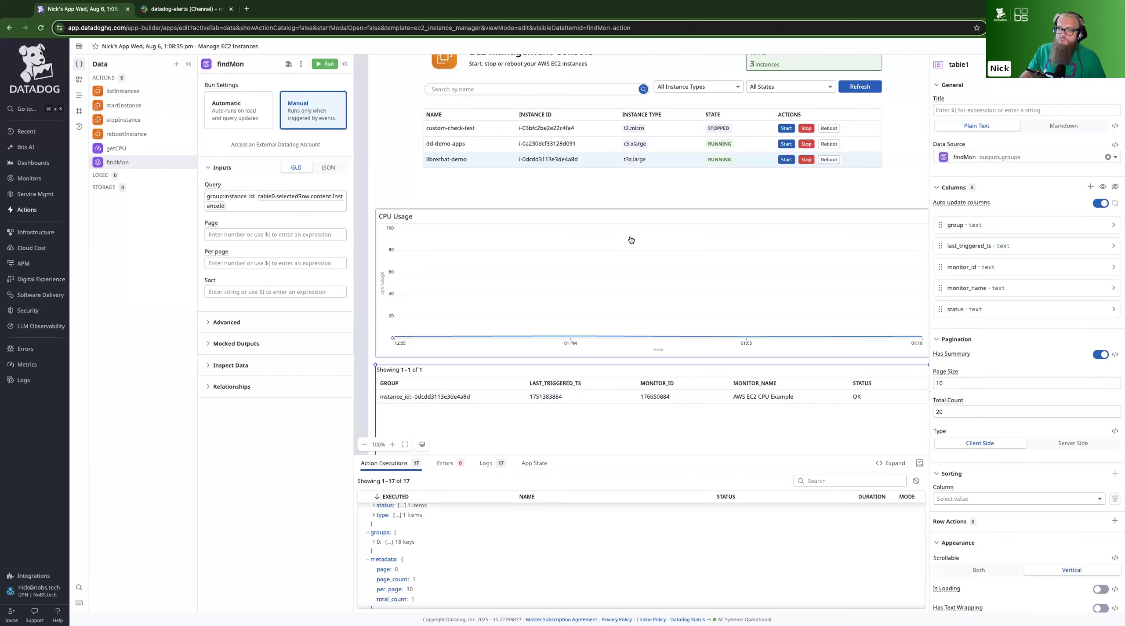
Select the dd-demo-apps instance and run findMon for it
left_click(472, 143)
left_click(457, 146)
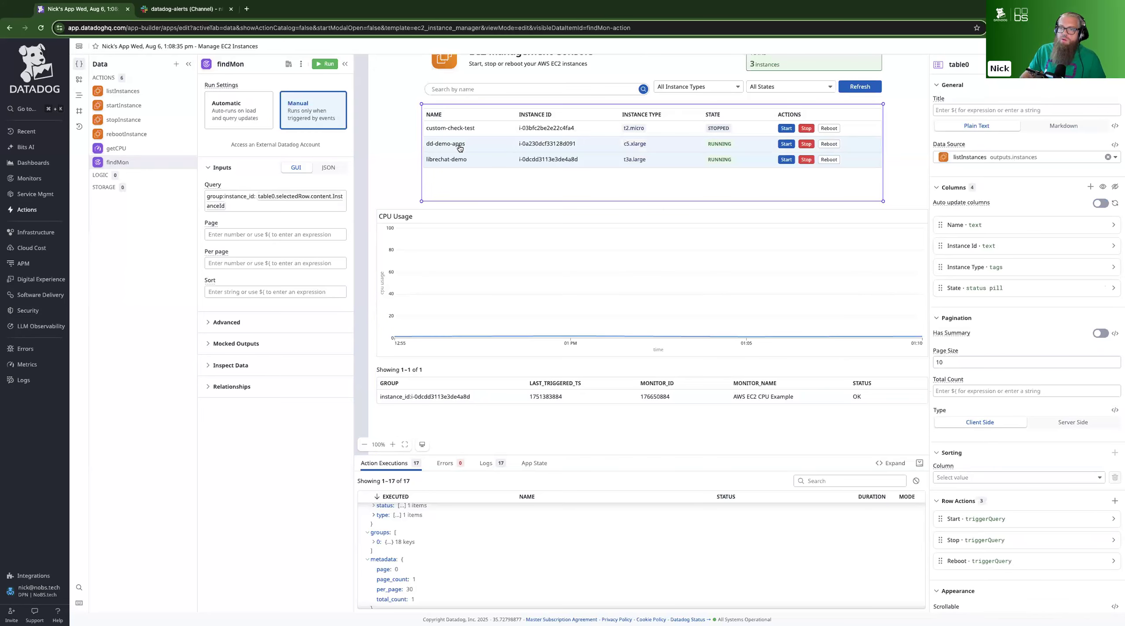
left_click(324, 65)
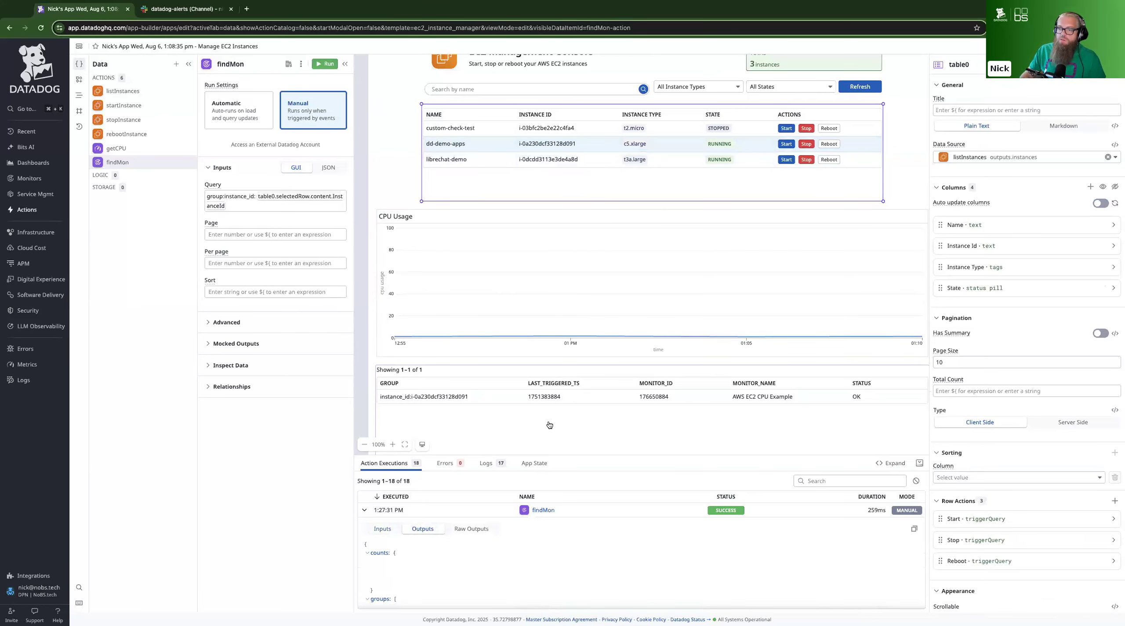
Turn off automatic column updates for the monitor groups table
left_click(642, 401)
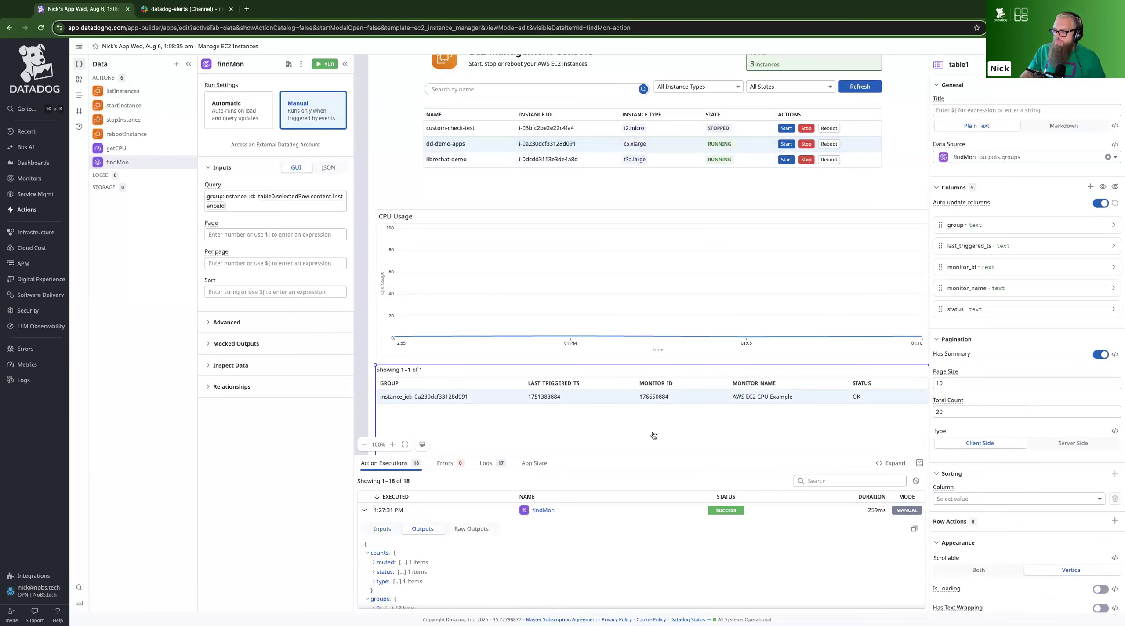
scroll(653, 435, "down", 2)
scroll(612, 410, "down", 1)
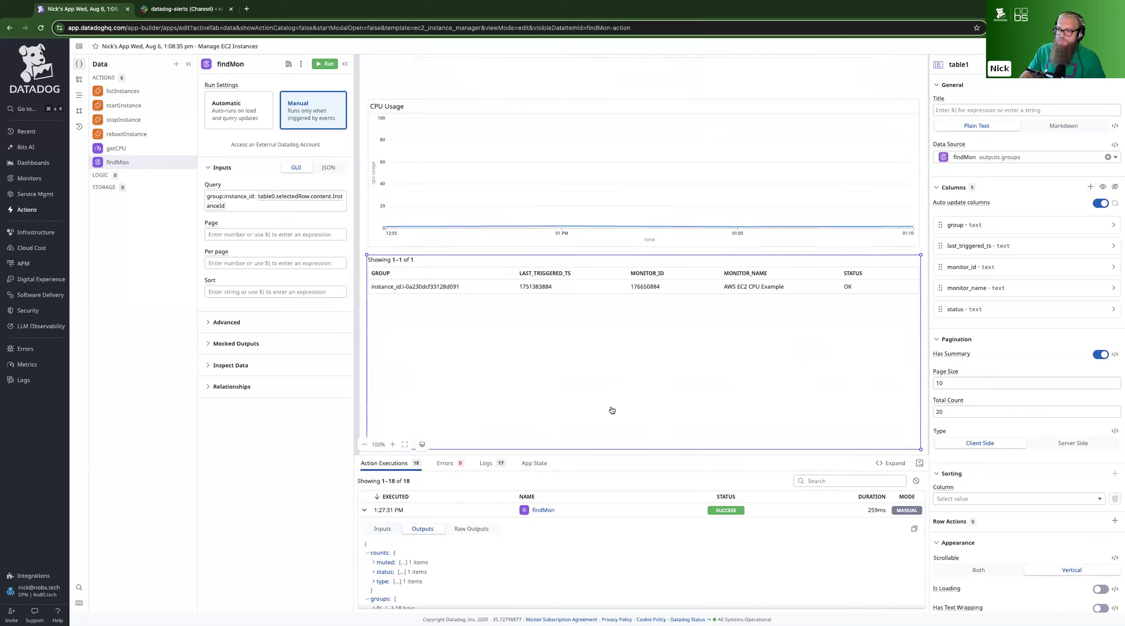
left_click(1107, 204)
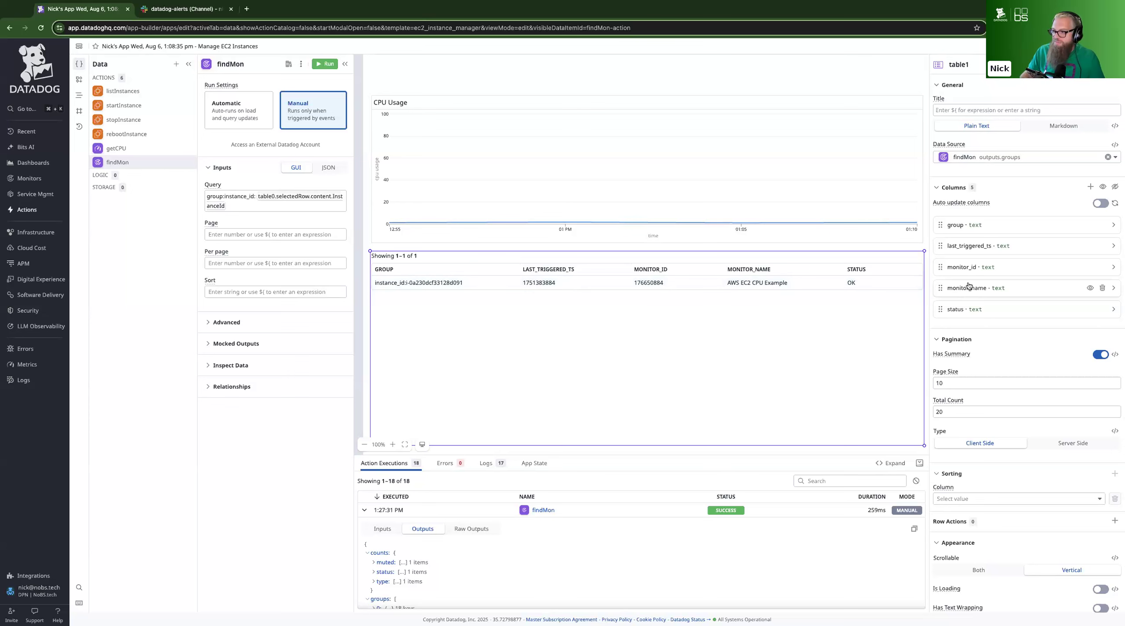
Format the last_triggered_ts column of the monitor groups table as Date / Time with the 12:44 PM time format
left_click(968, 250)
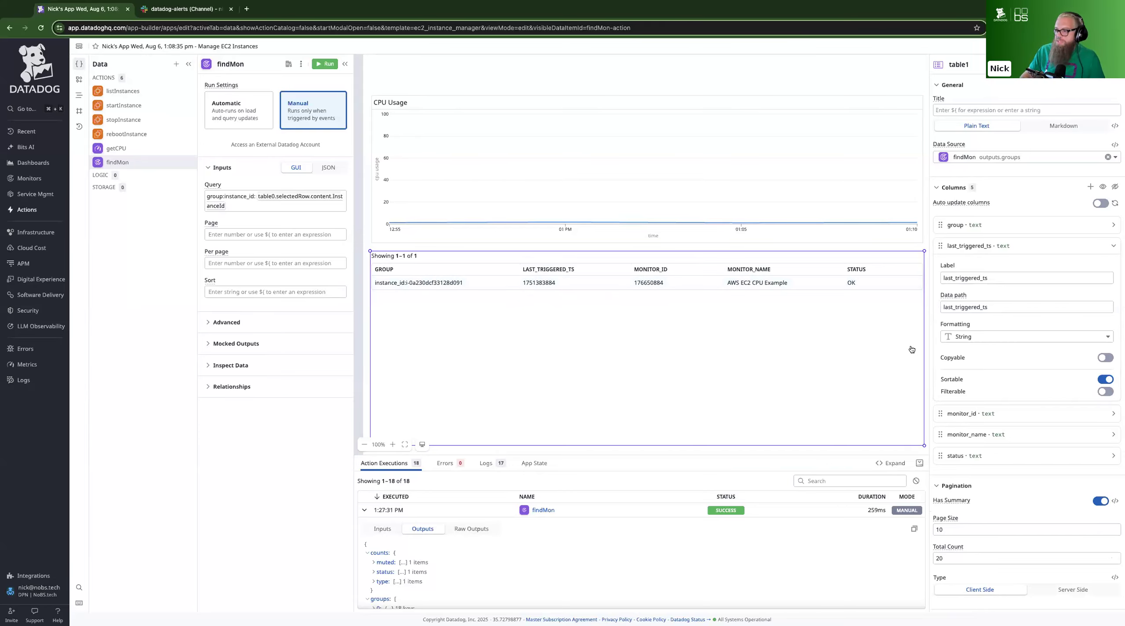
left_click(975, 341)
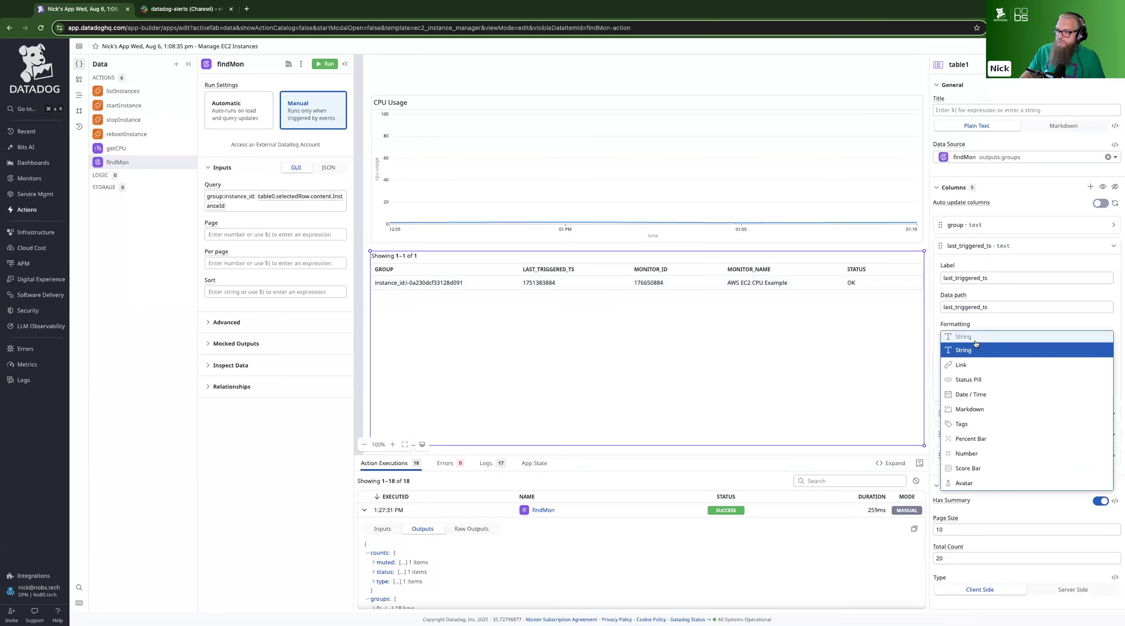
left_click(984, 395)
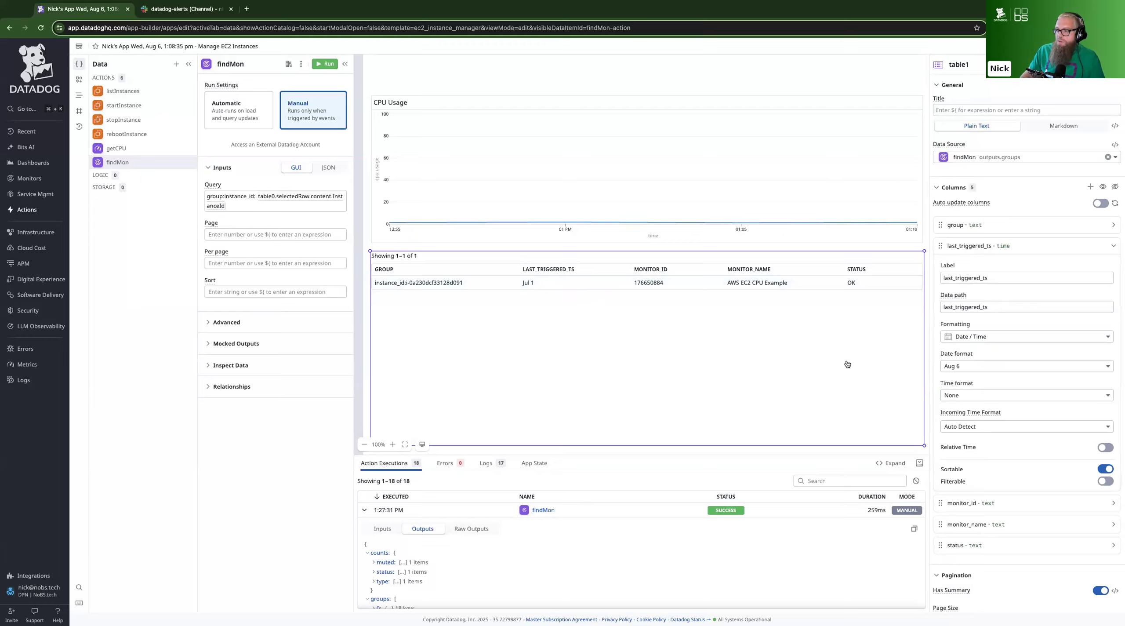
left_click(969, 395)
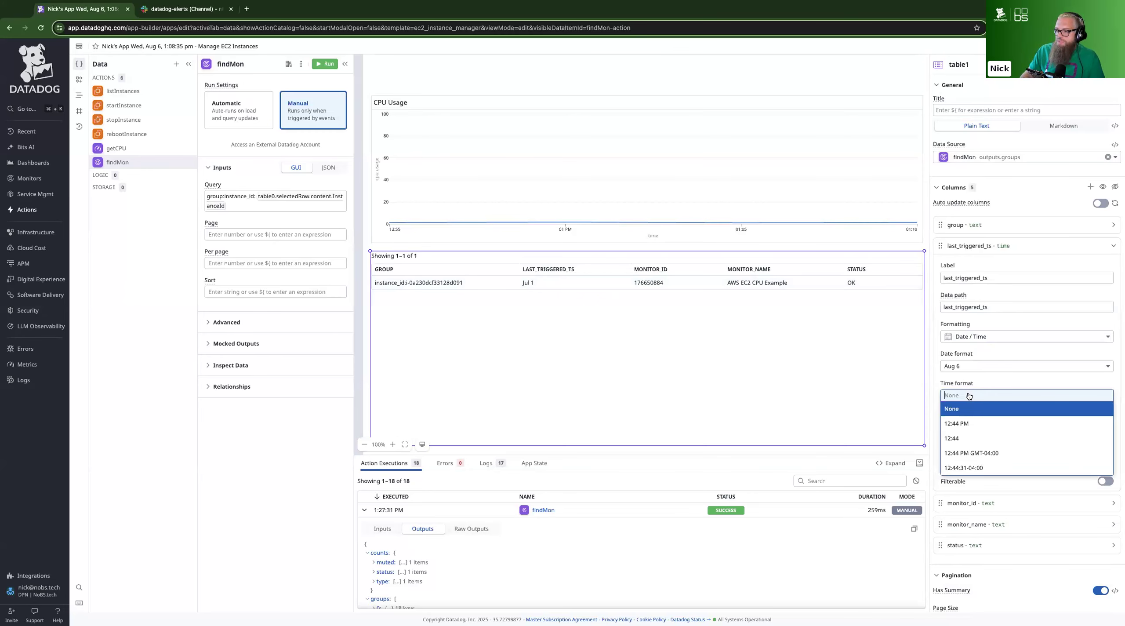
left_click(967, 424)
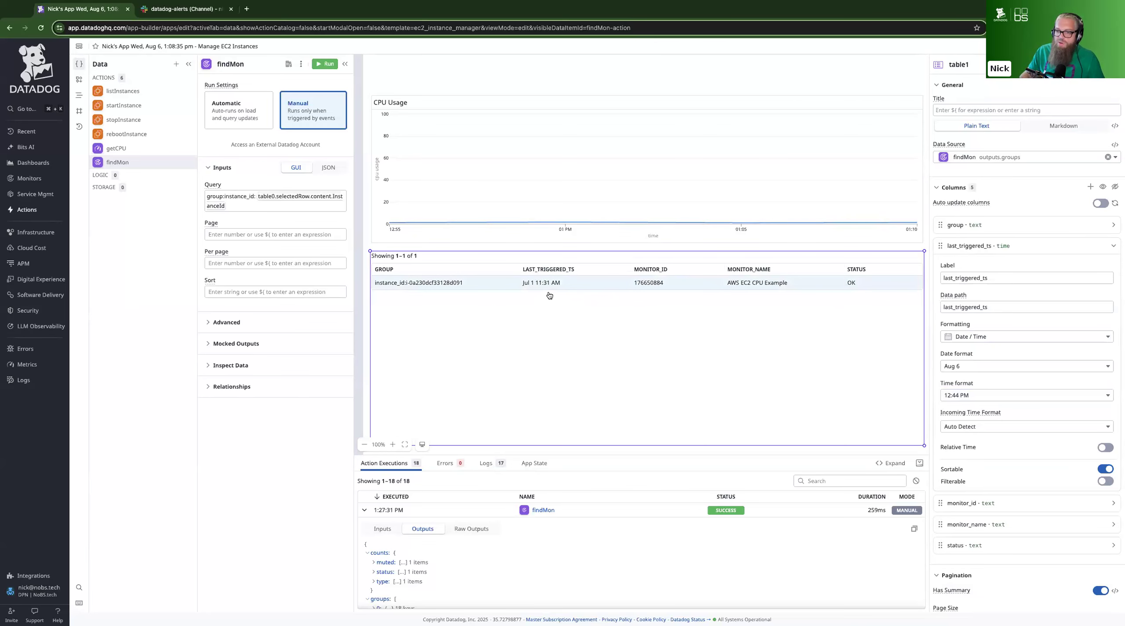
scroll(556, 336, "up", 2)
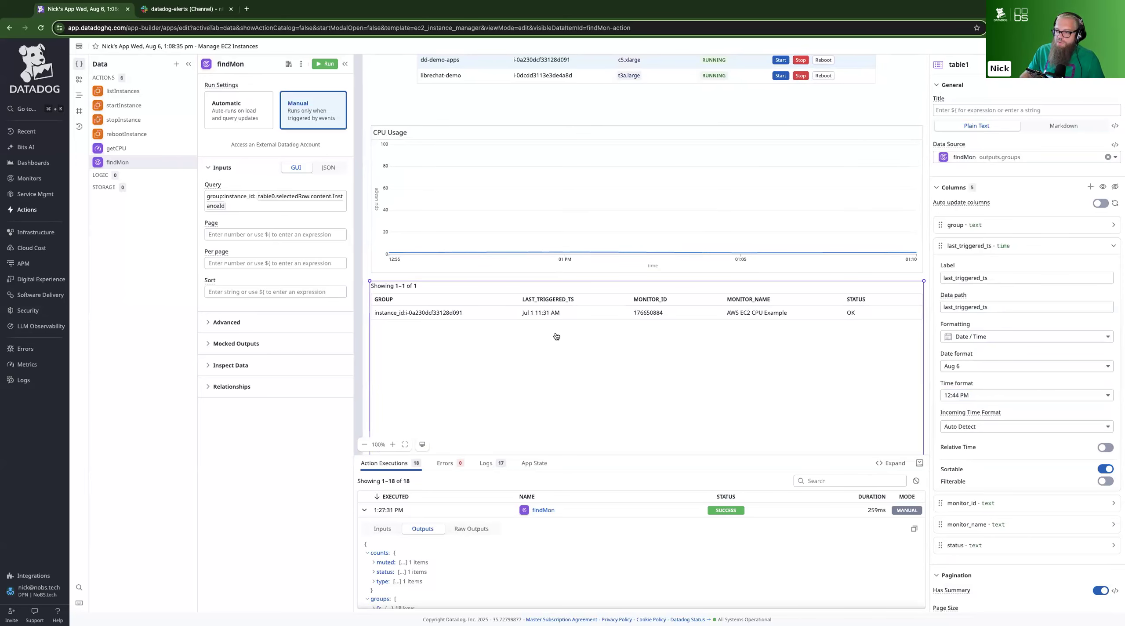
left_click(365, 274)
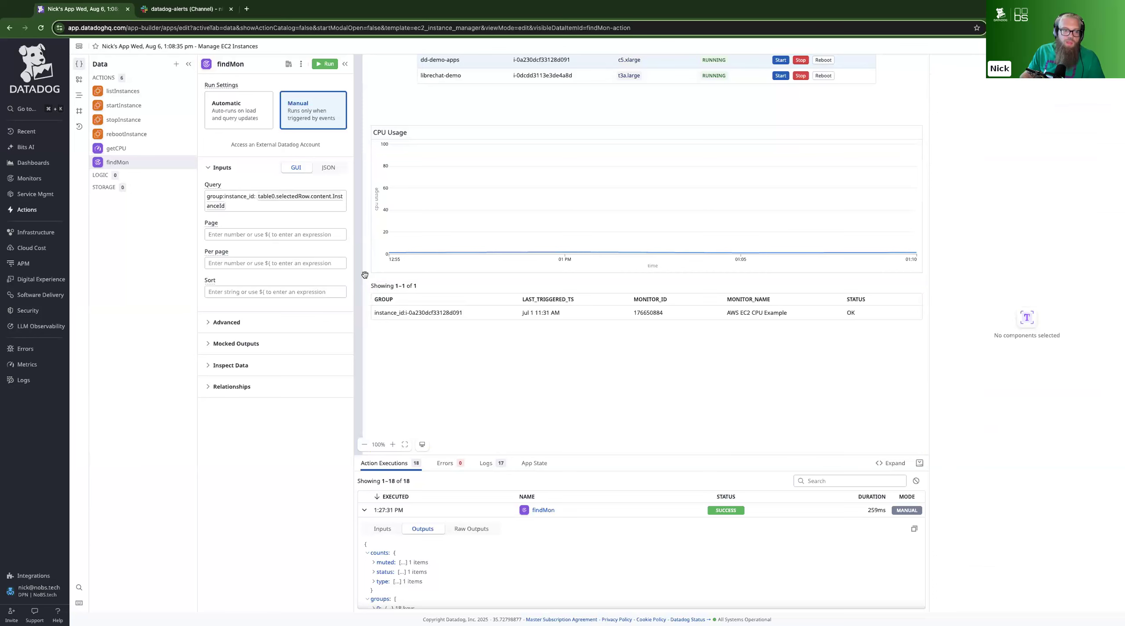
left_click(432, 359)
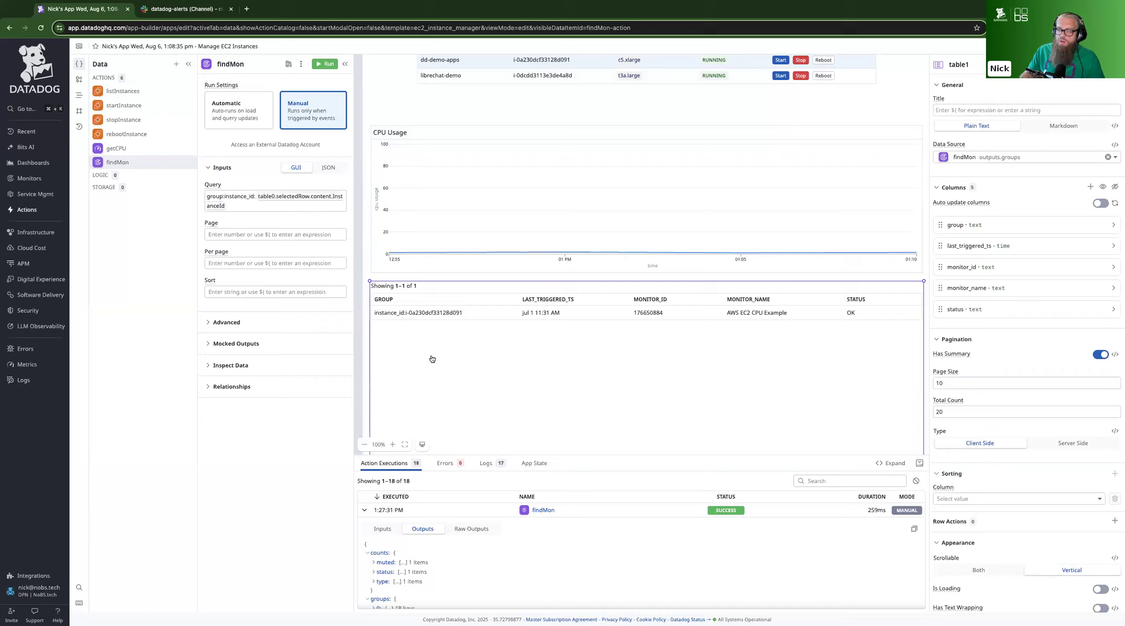
scroll(432, 359, "up", 3)
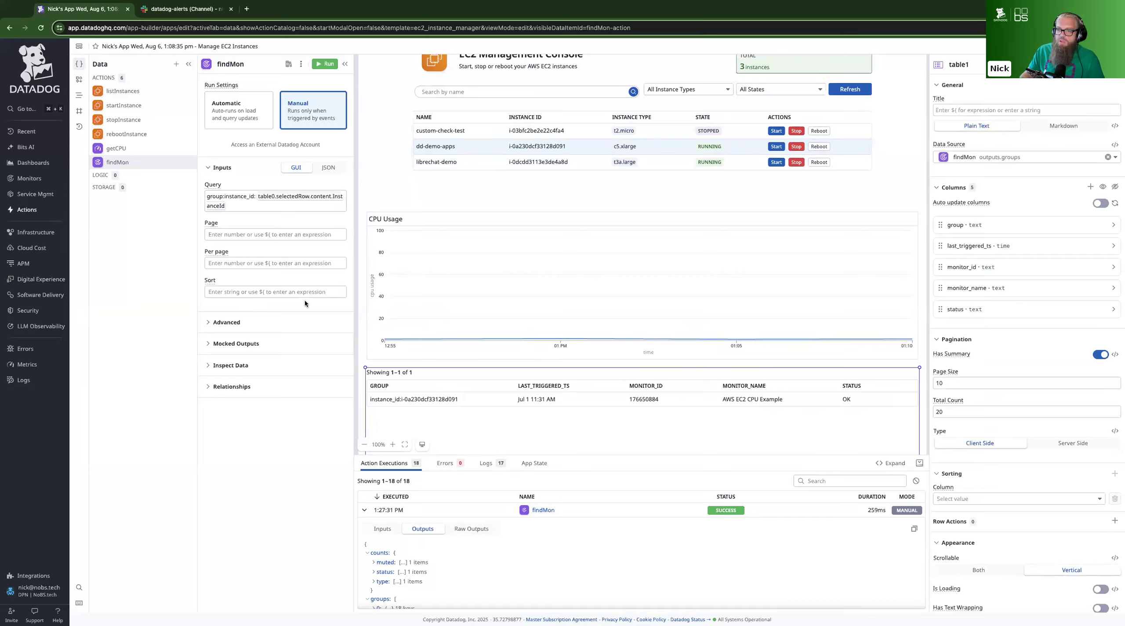
left_click(445, 306)
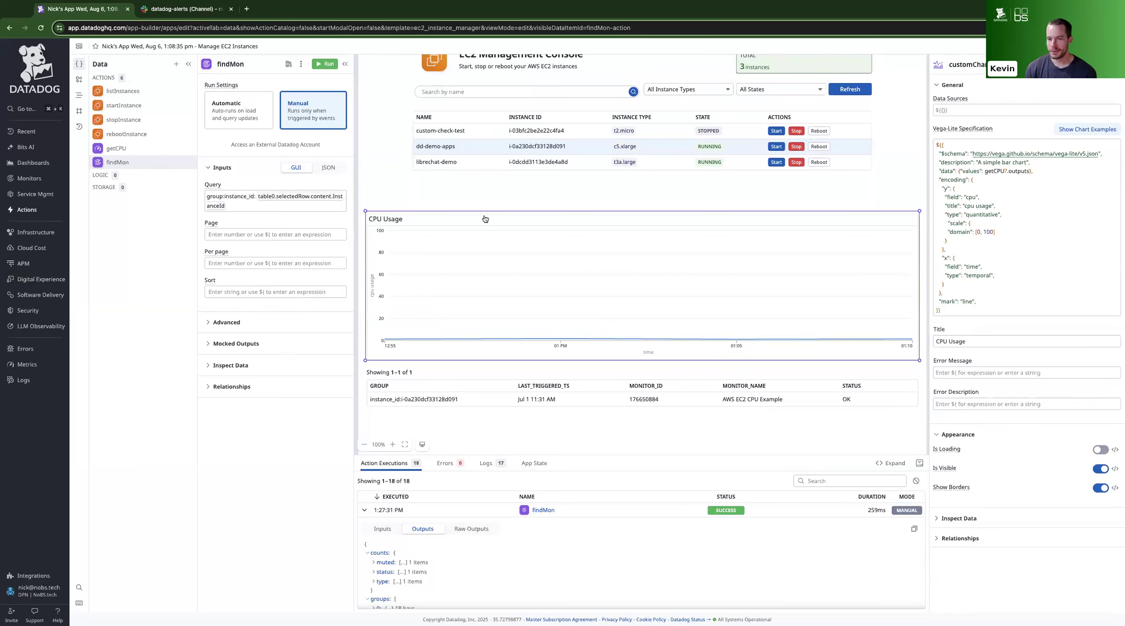
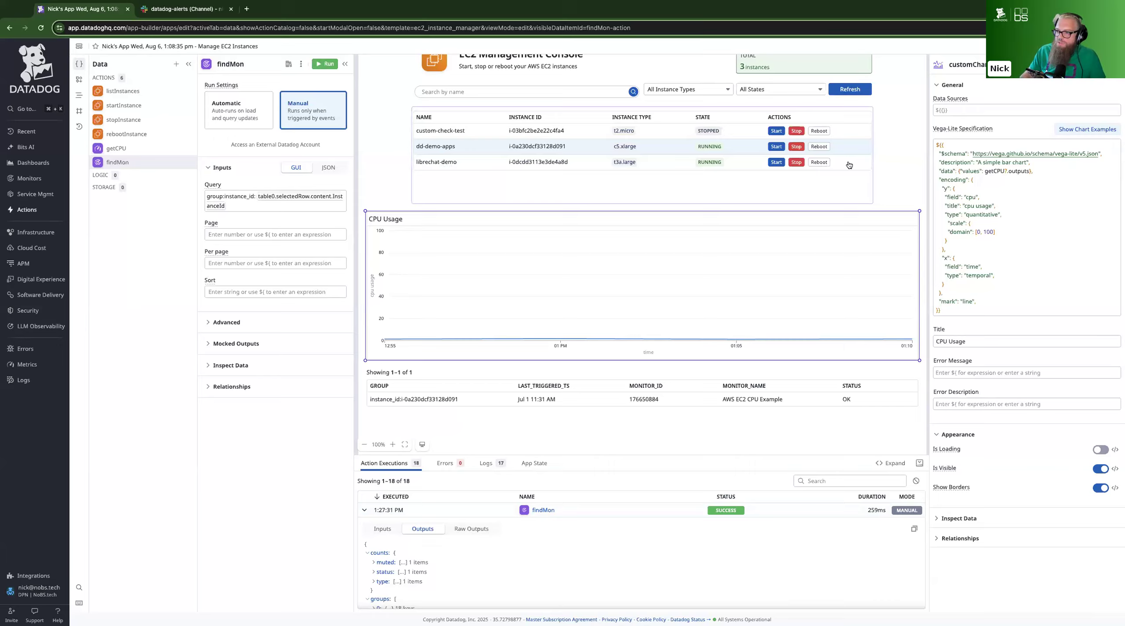
Add a fourth row action to the EC2 instances table and label it "Get Data"
left_click(843, 190)
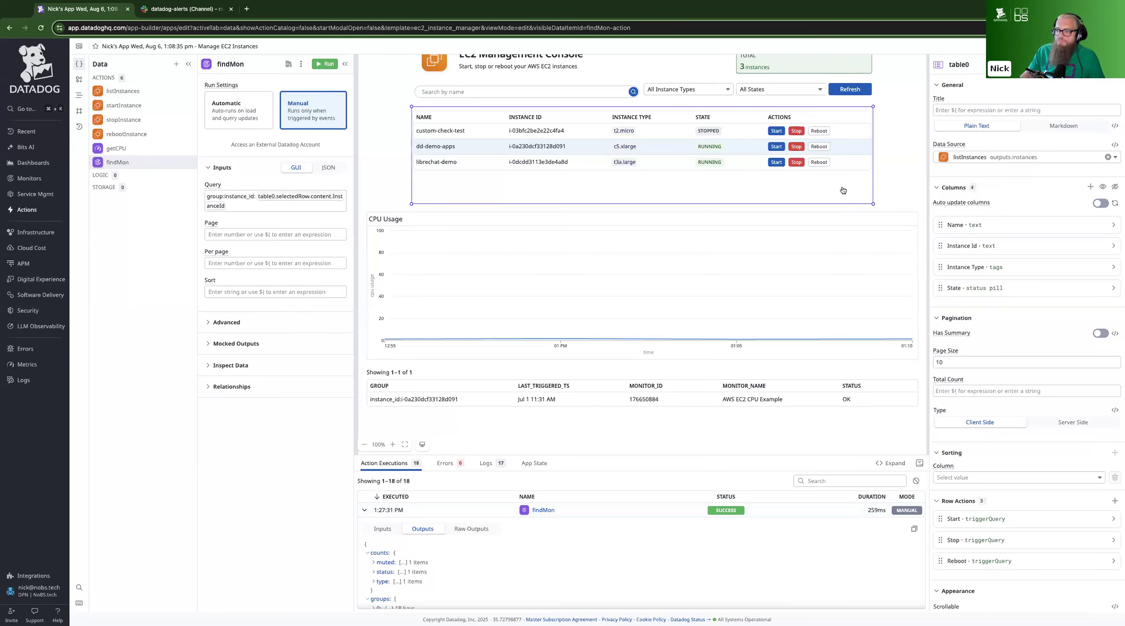
scroll(997, 233, "down", 5)
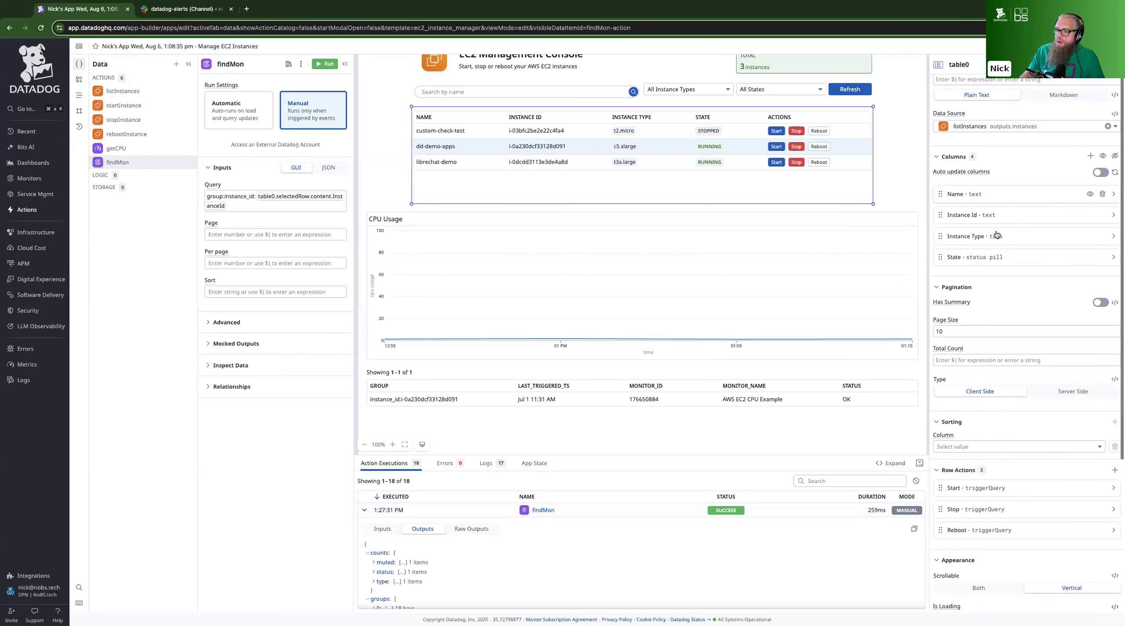
scroll(997, 235, "up", 1)
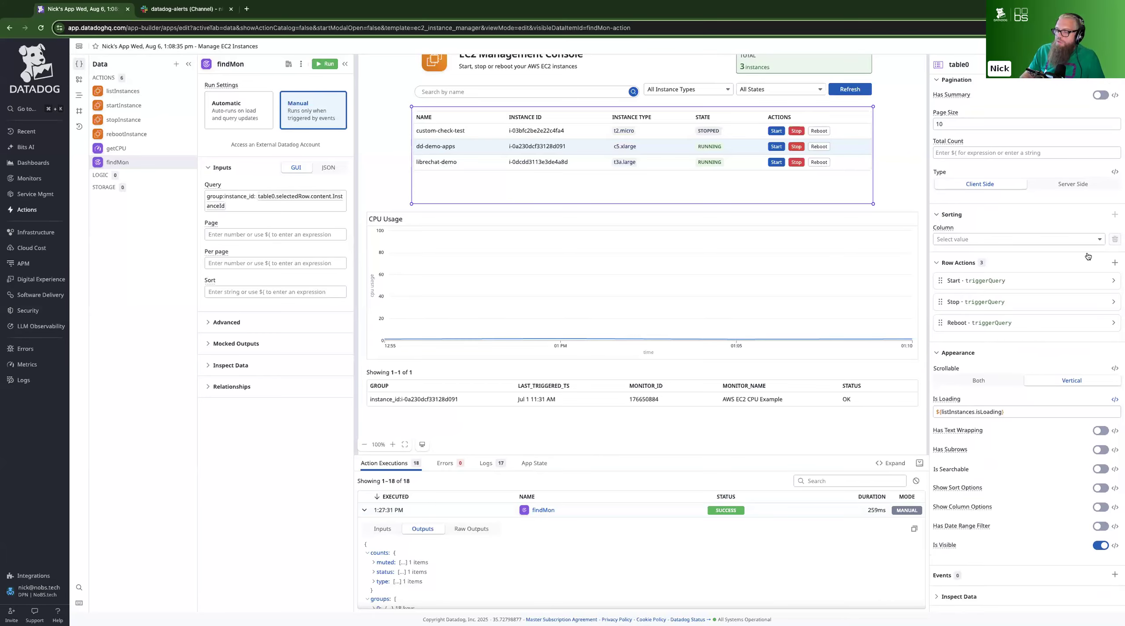
left_click(1114, 262)
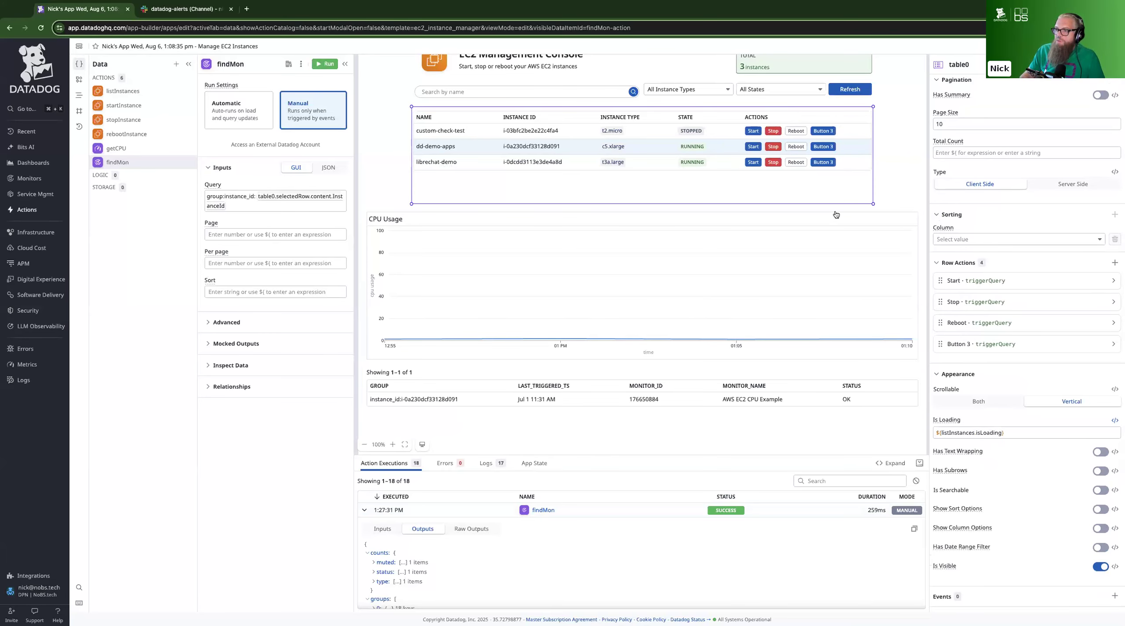
left_click(961, 347)
triple_click(964, 375)
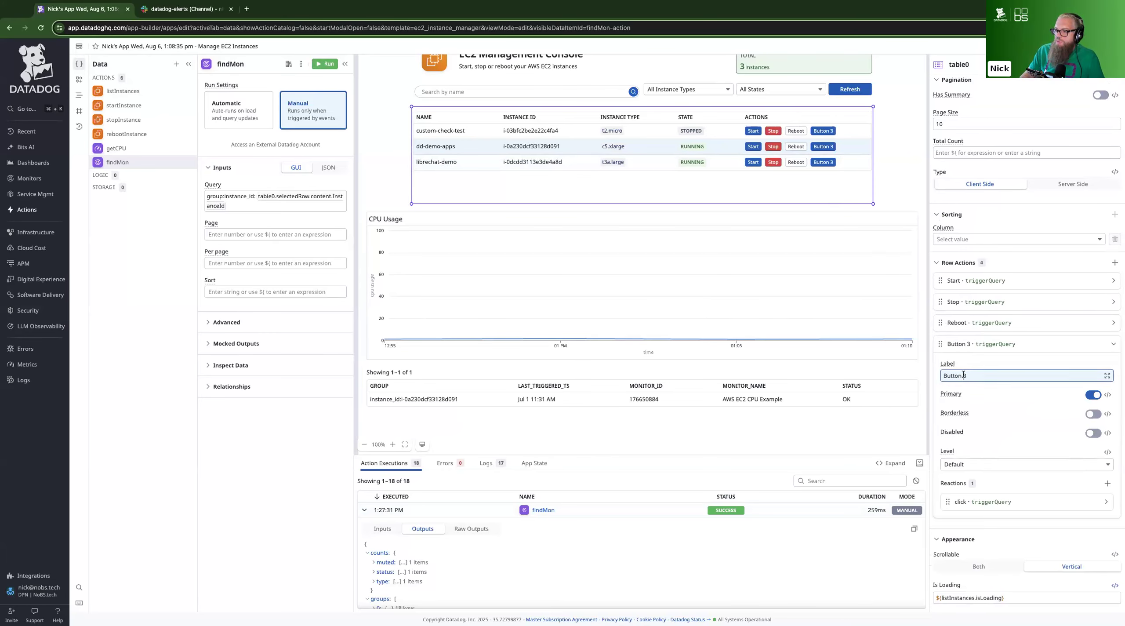
type("Get Data")
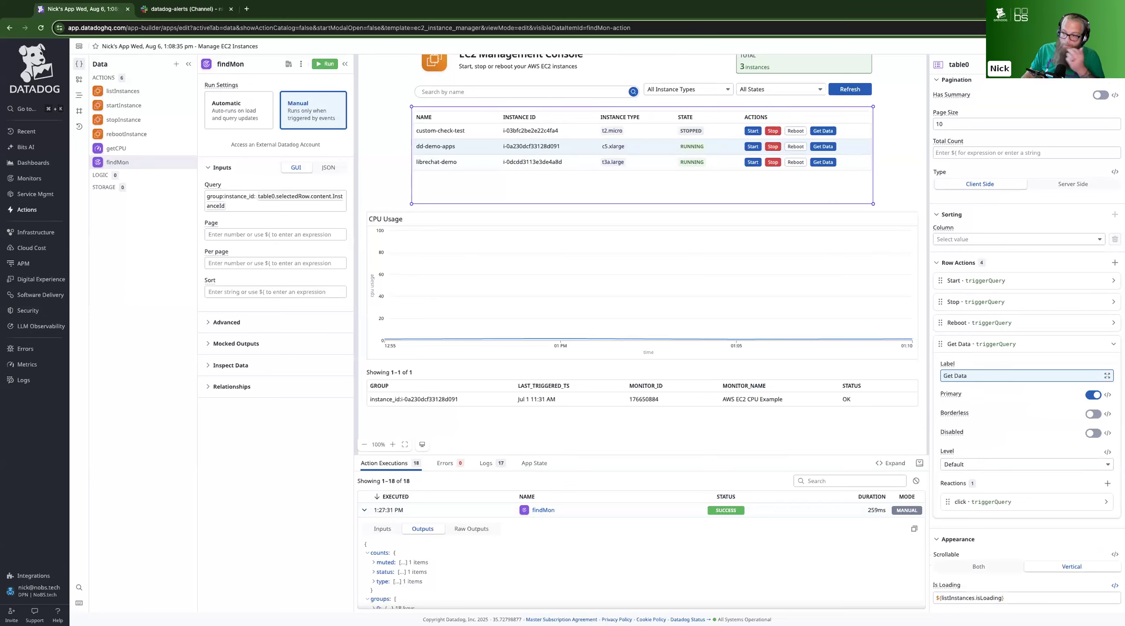
Set the level of the Get Data row action to Success
left_click(961, 464)
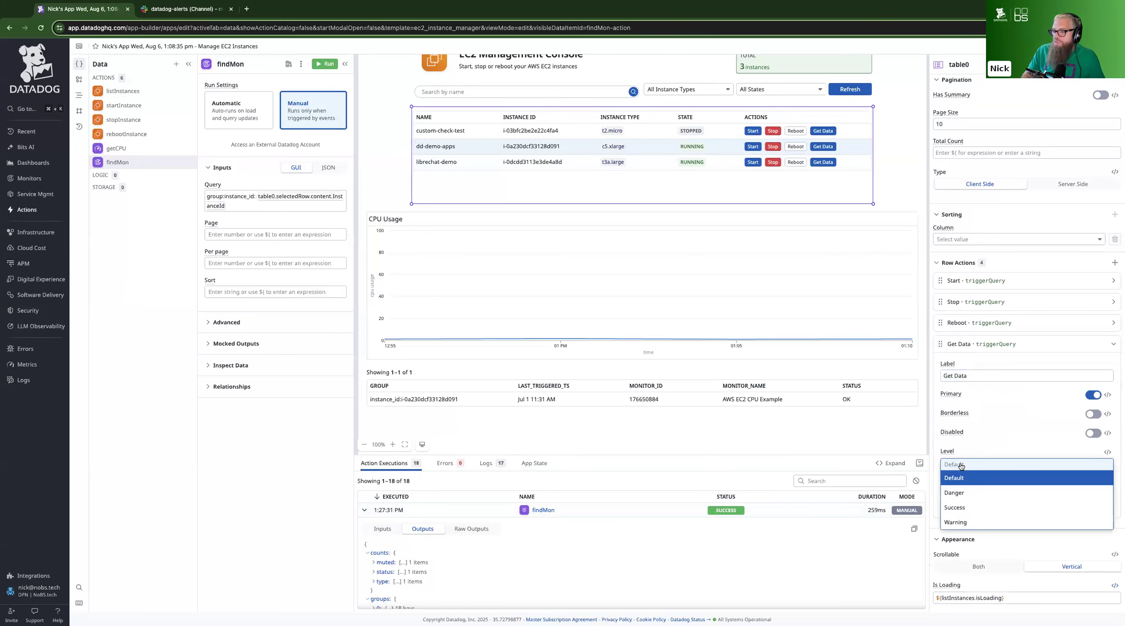
left_click(967, 493)
left_click(970, 465)
left_click(966, 508)
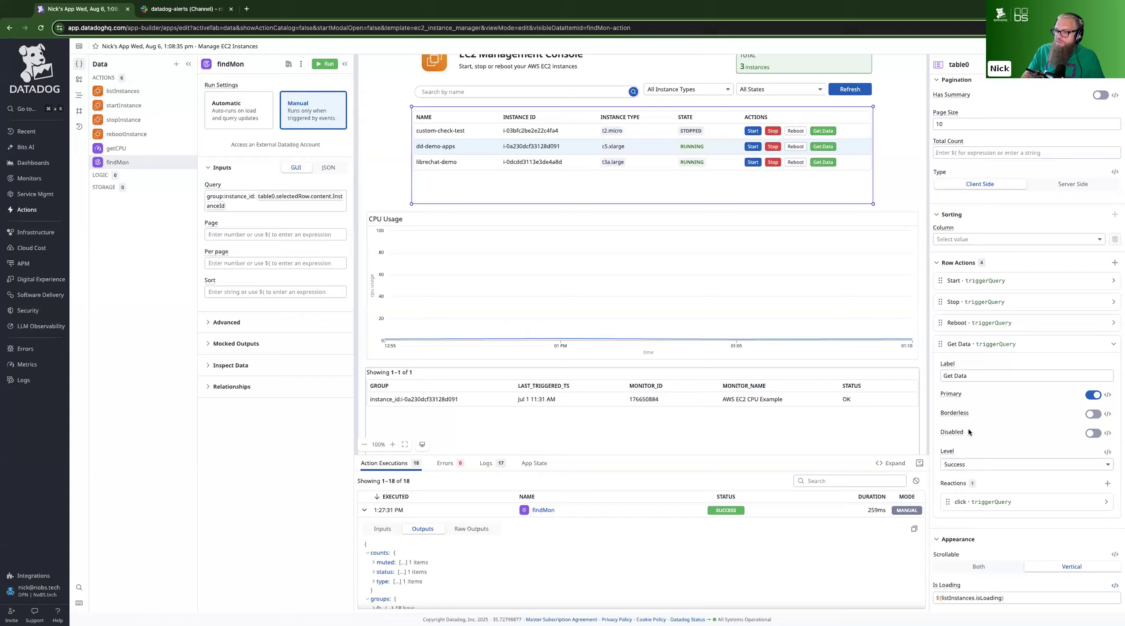
Make the Get Data row action trigger getCPU and apply that action's isLoading to the table's isLoading property
scroll(971, 418, "down", 1)
scroll(971, 422, "down", 1)
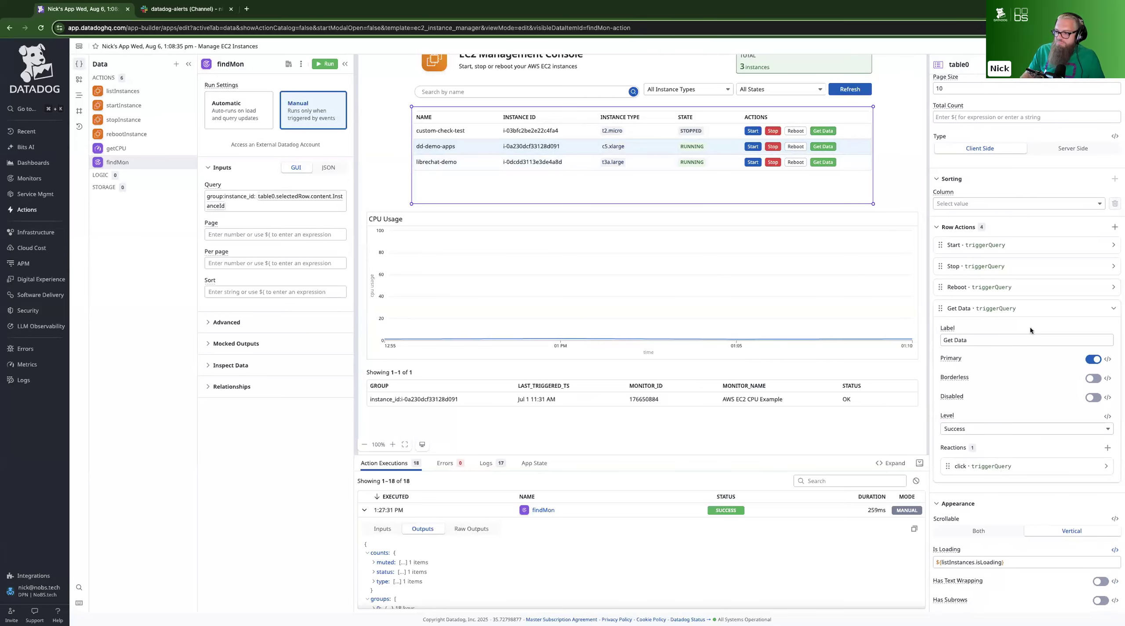
left_click(982, 467)
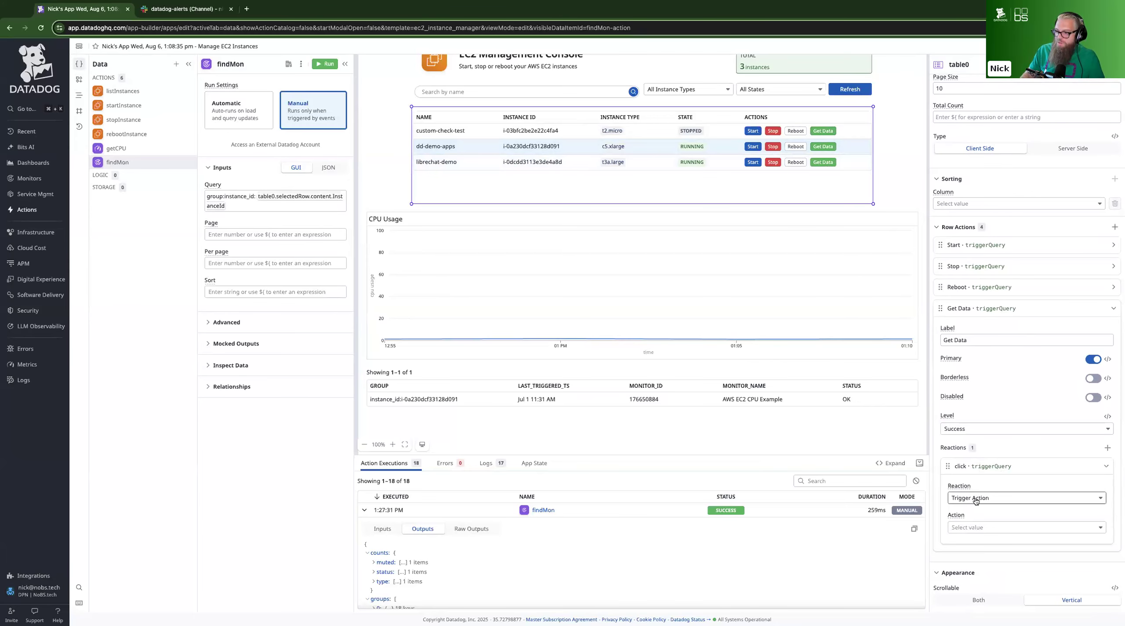
left_click(978, 527)
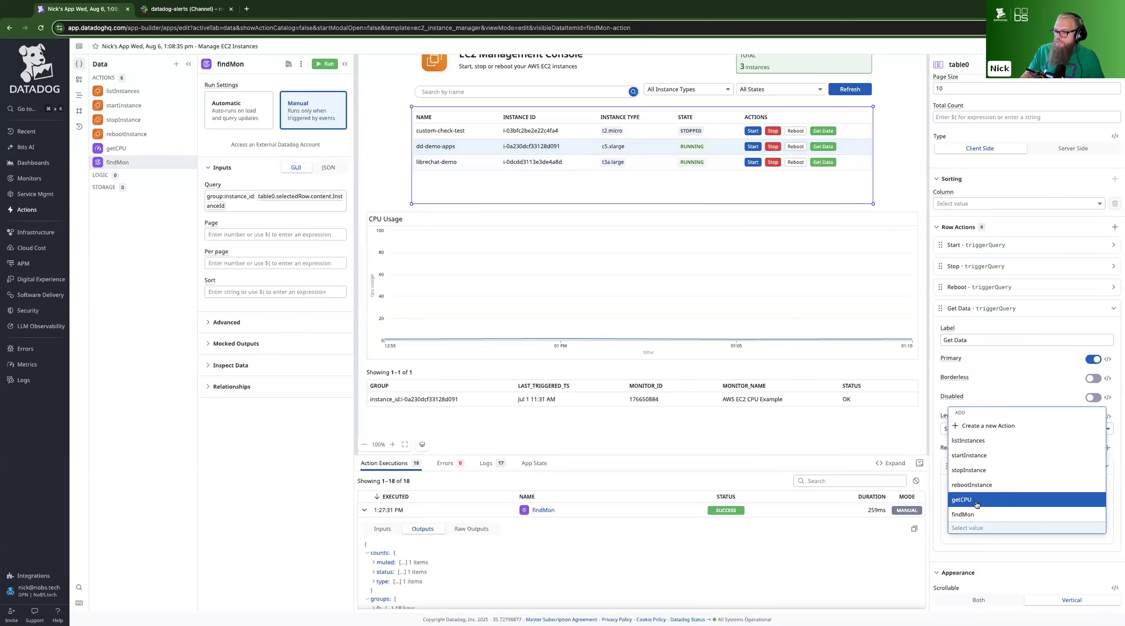
left_click(979, 502)
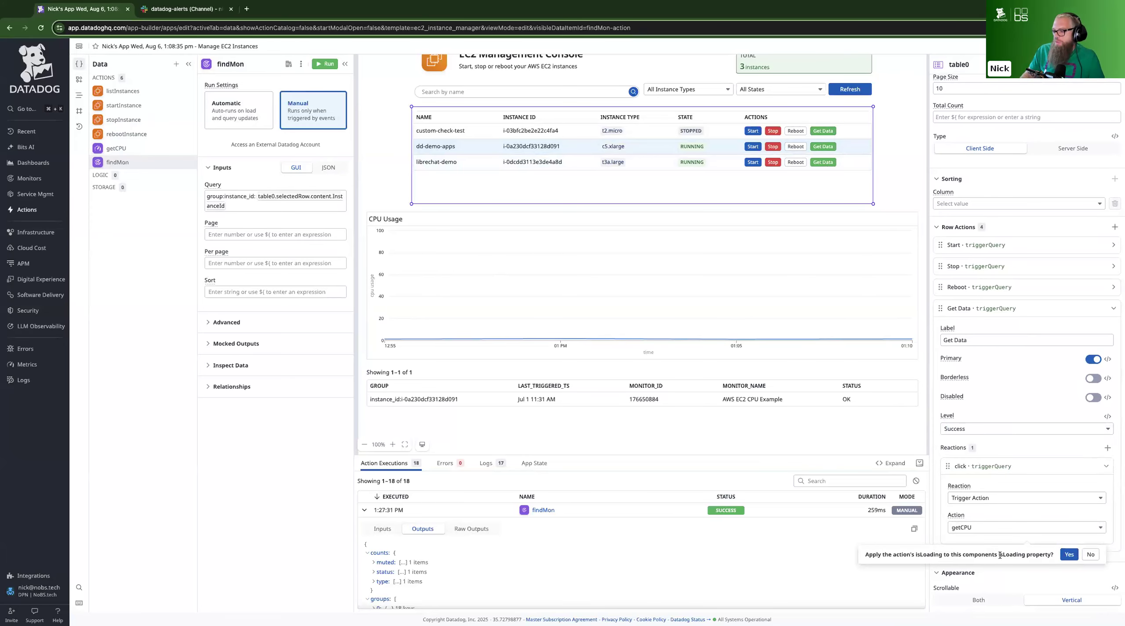
left_click(1069, 554)
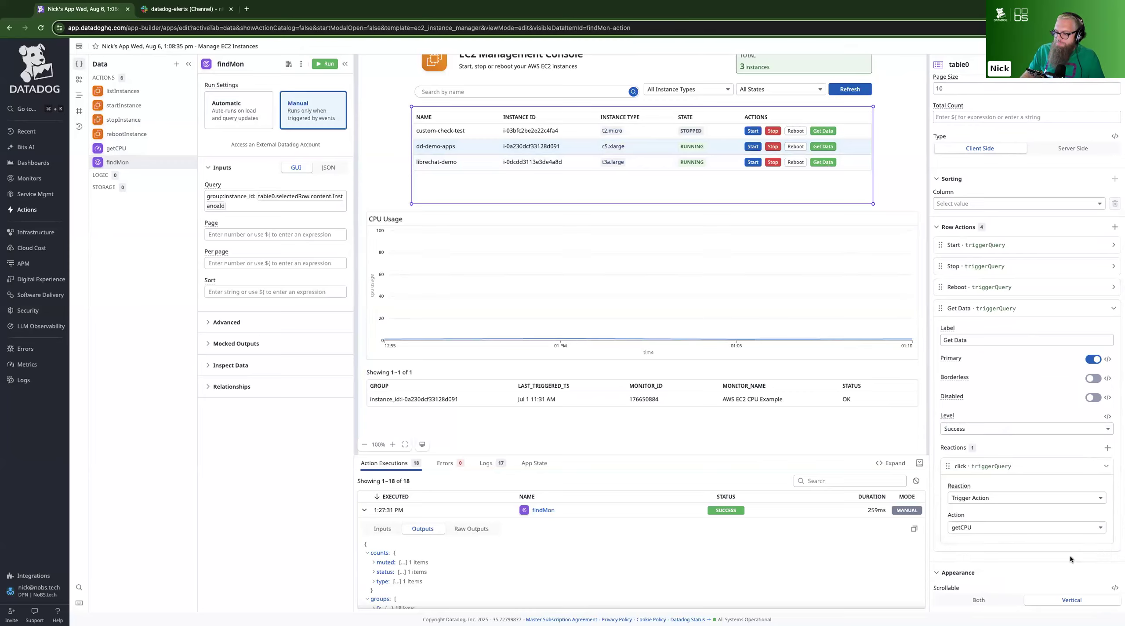
left_click(1002, 498)
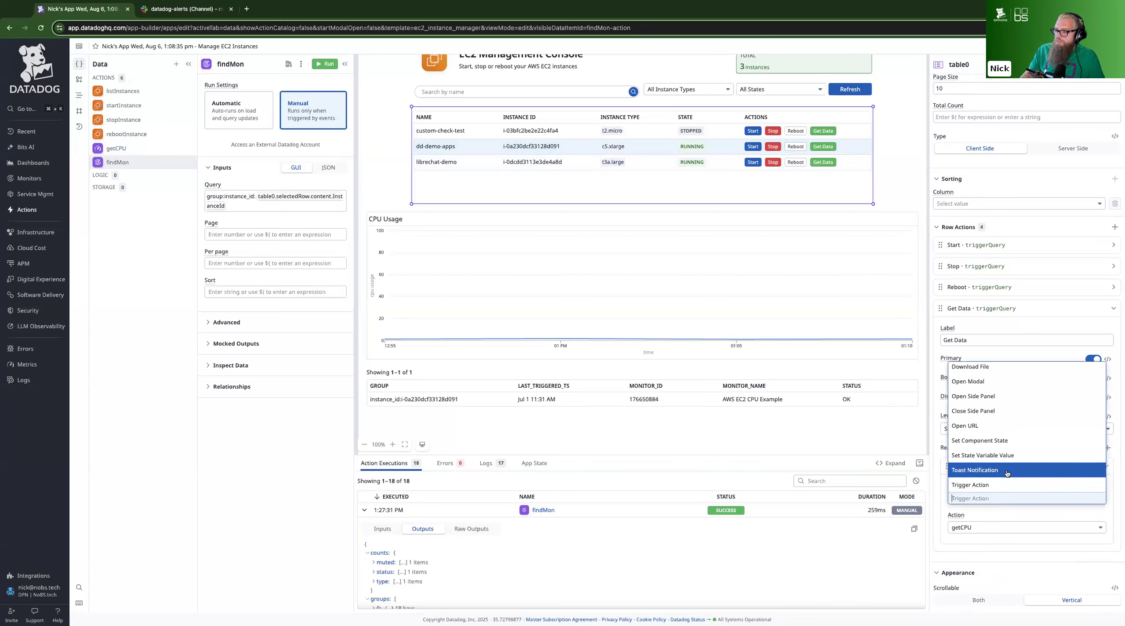
scroll(1004, 462, "up", 1)
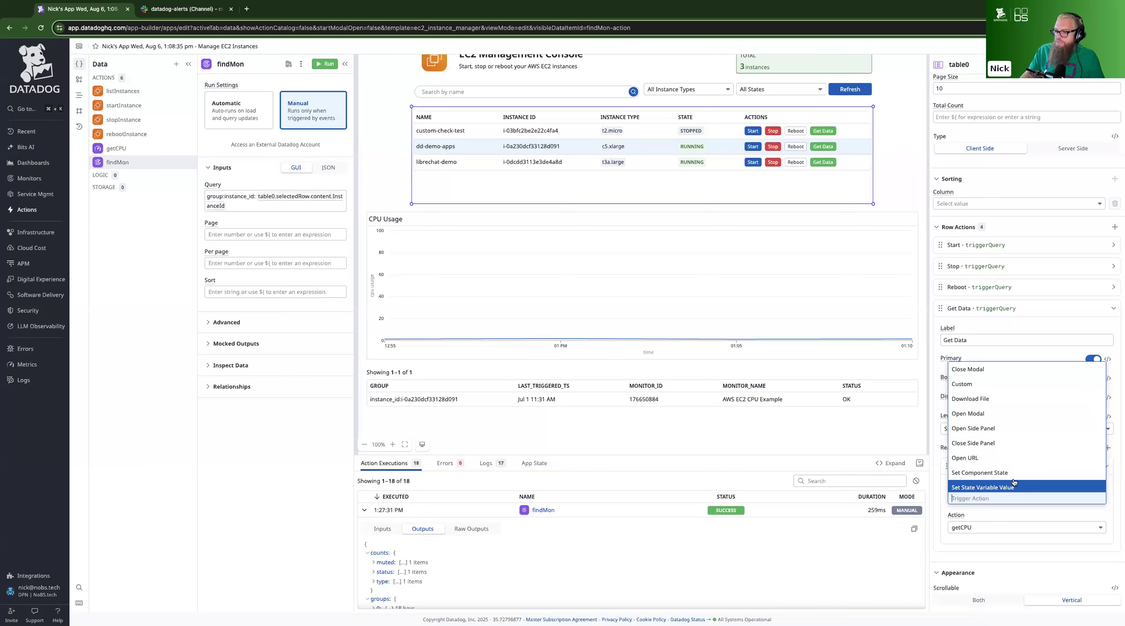
scroll(1008, 447, "down", 2)
left_click(989, 490)
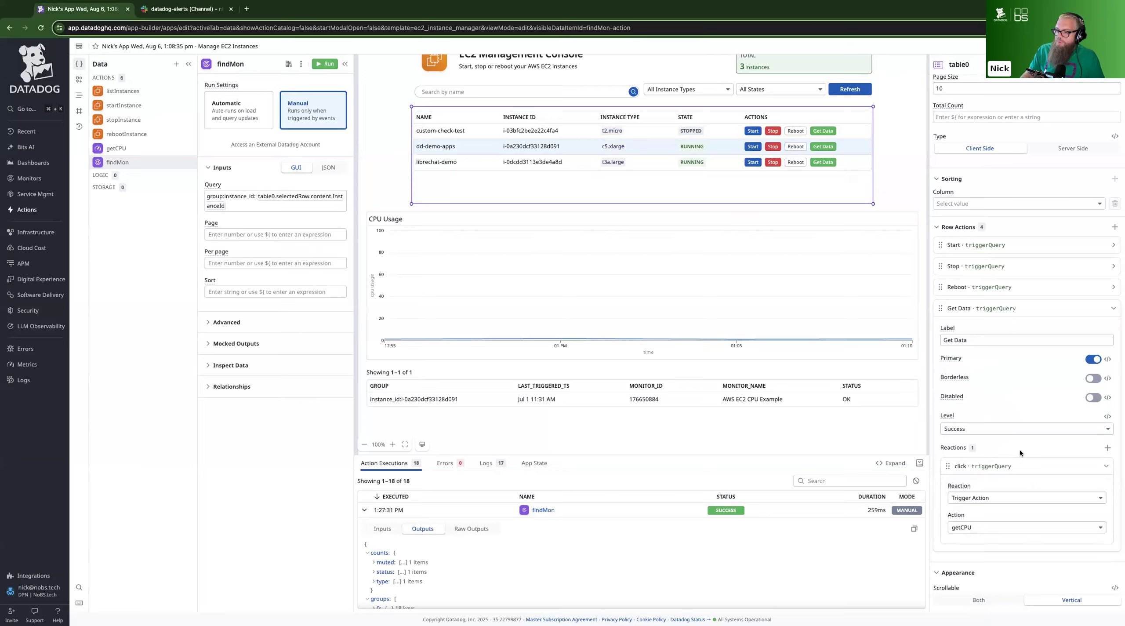
Add a second reaction to Get Data that triggers findMon, and apply its isLoading to the table's isLoading property
left_click(1107, 448)
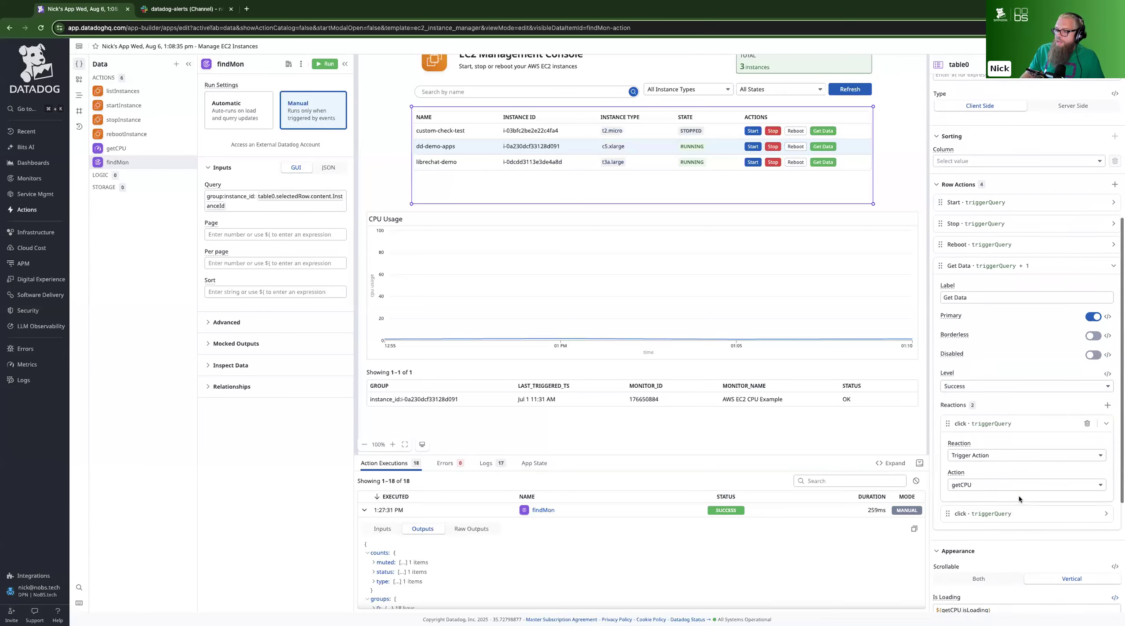
left_click(1014, 509)
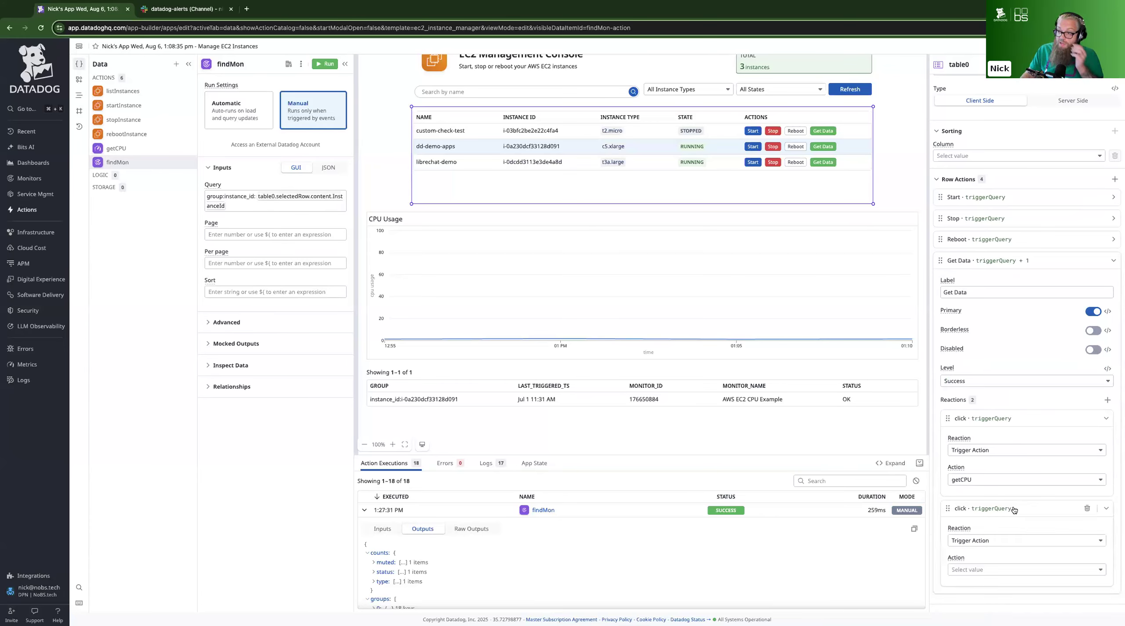
left_click(990, 571)
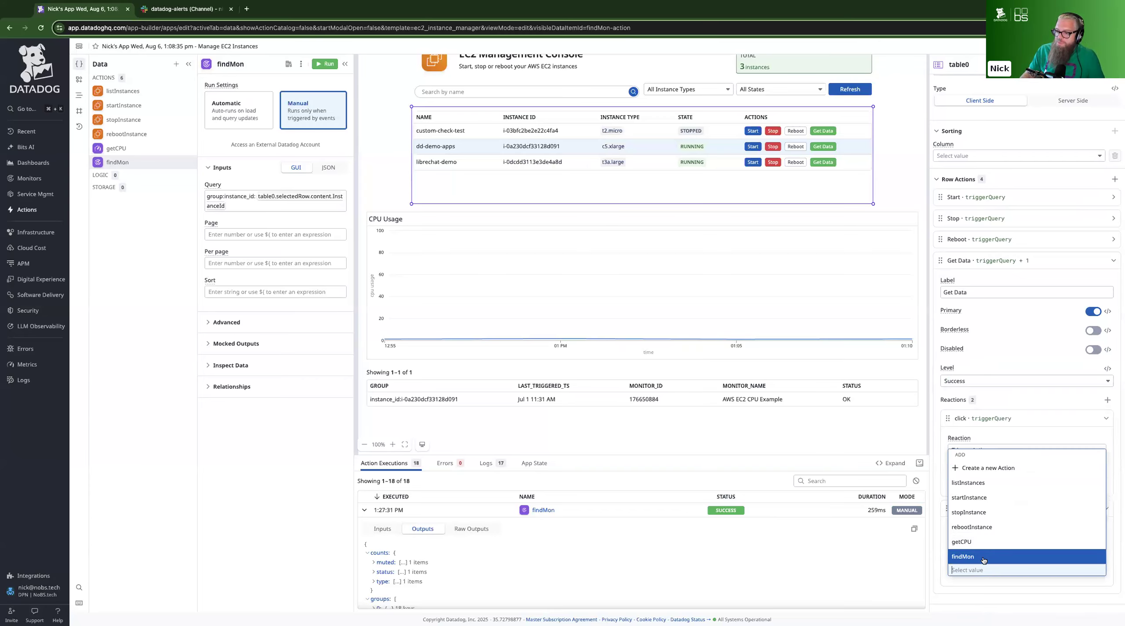
left_click(983, 557)
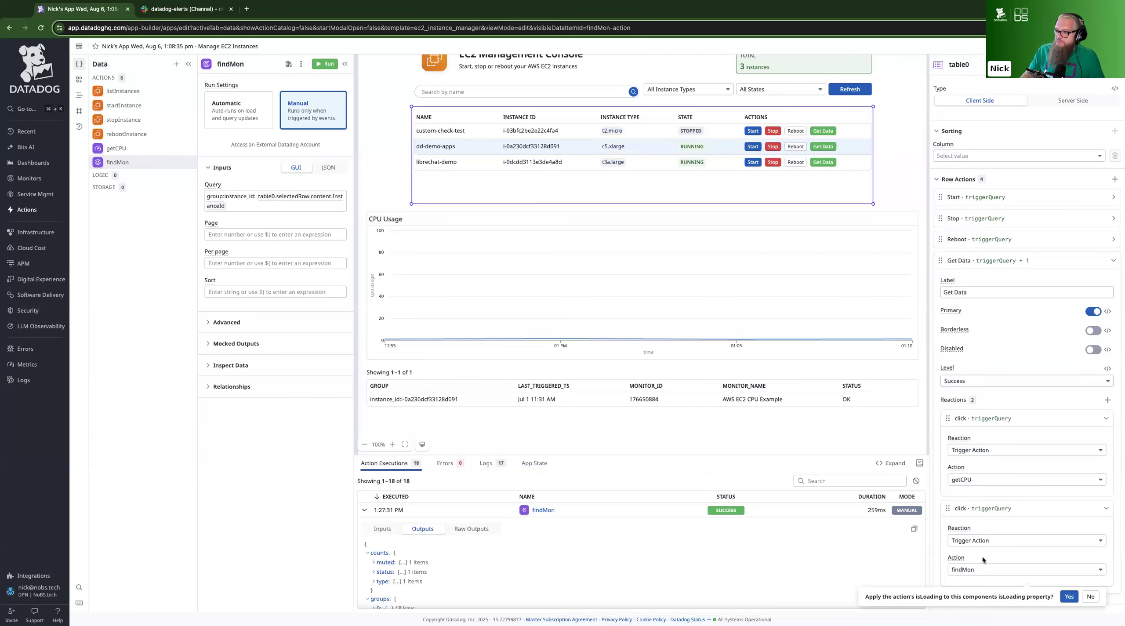
left_click(1068, 596)
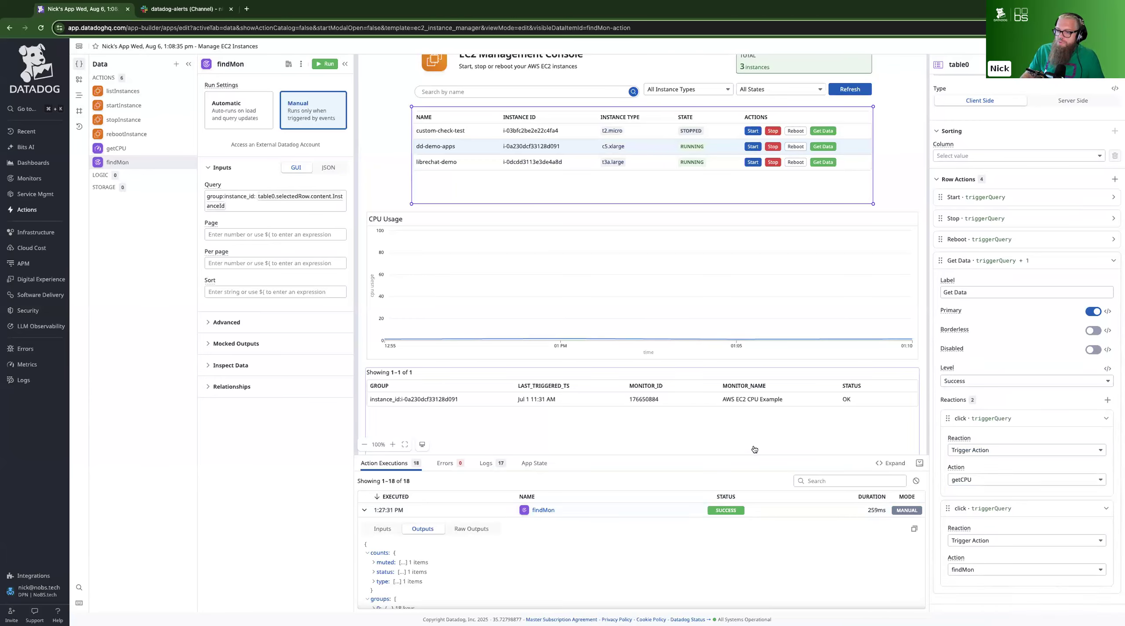
Test the Get Data row action on the librechat-demo instance and on dd-demo-apps
left_click(463, 166)
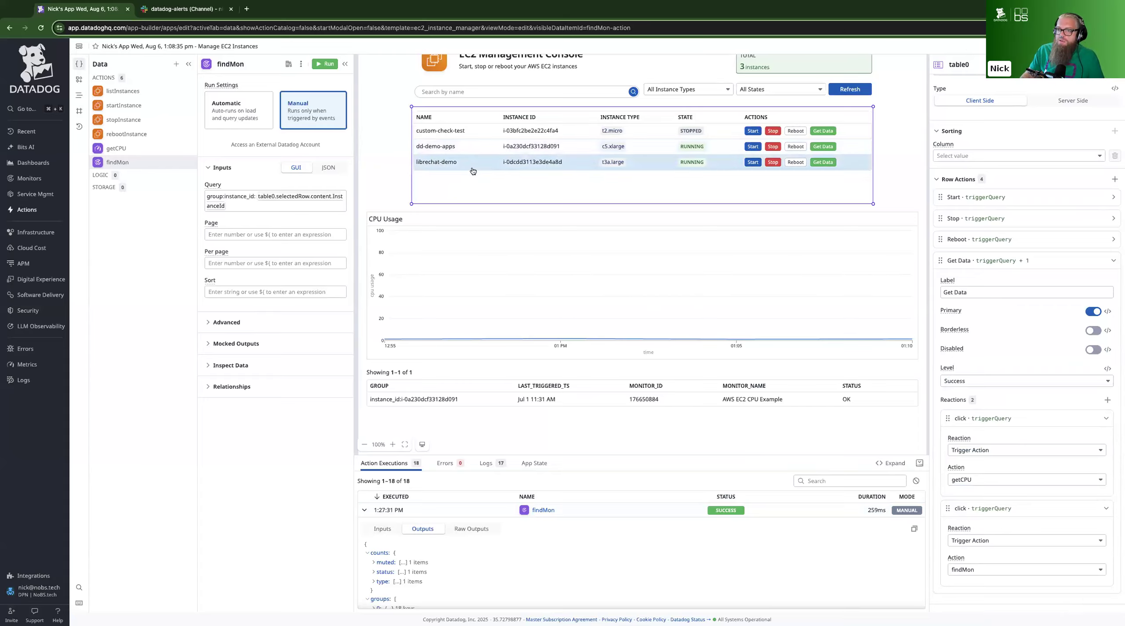
left_click(821, 162)
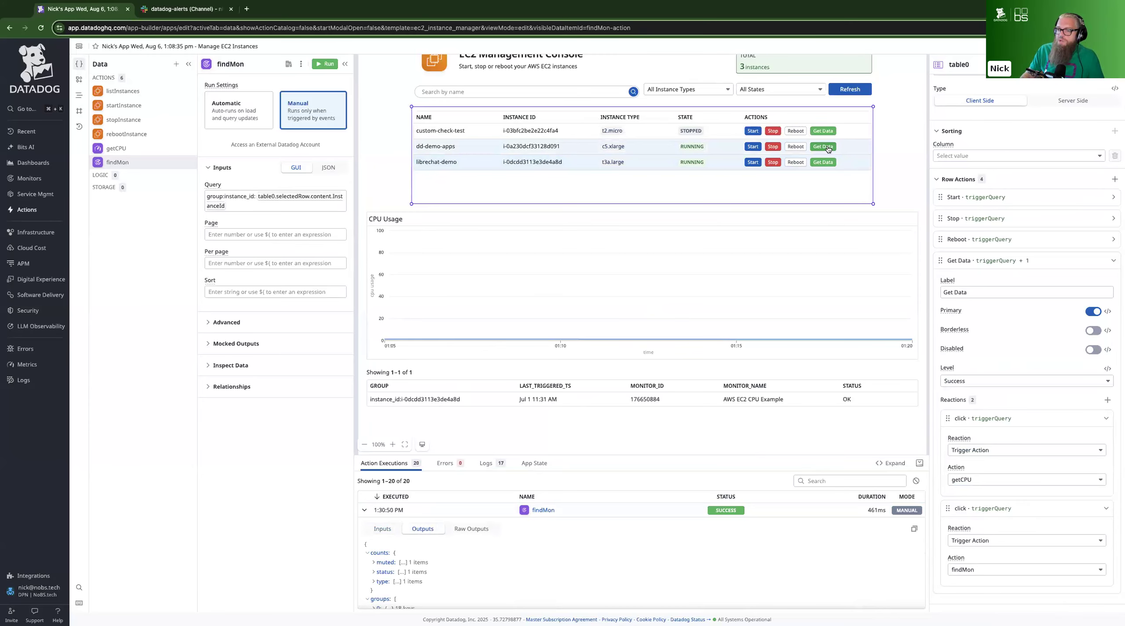
left_click(825, 147)
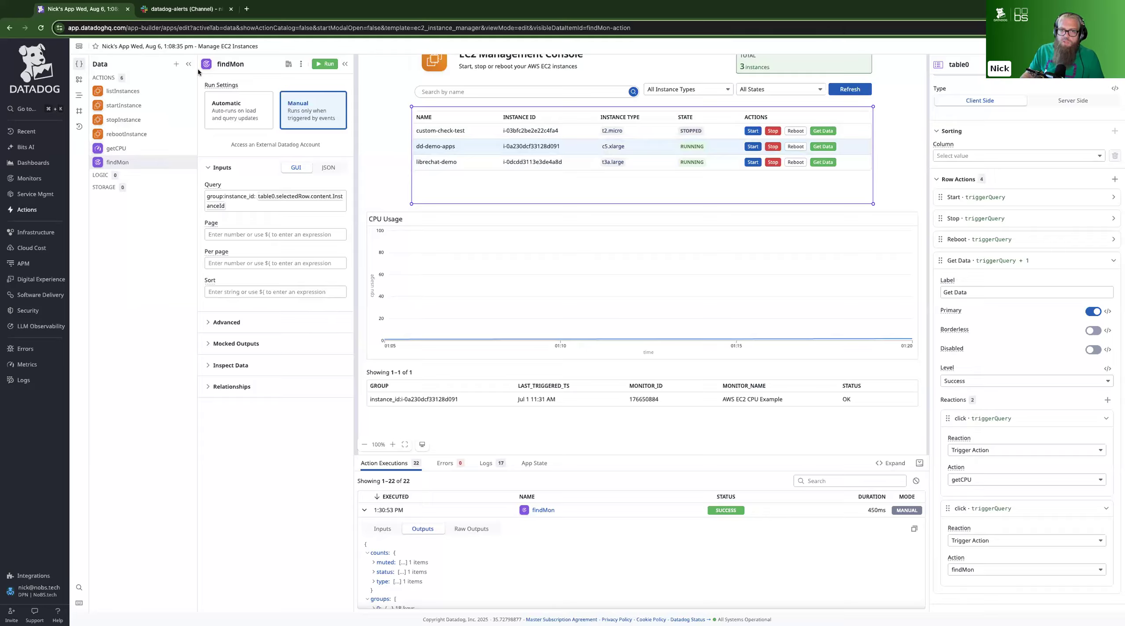
Add a Slack Send message action to the app's data
left_click(175, 65)
left_click(208, 97)
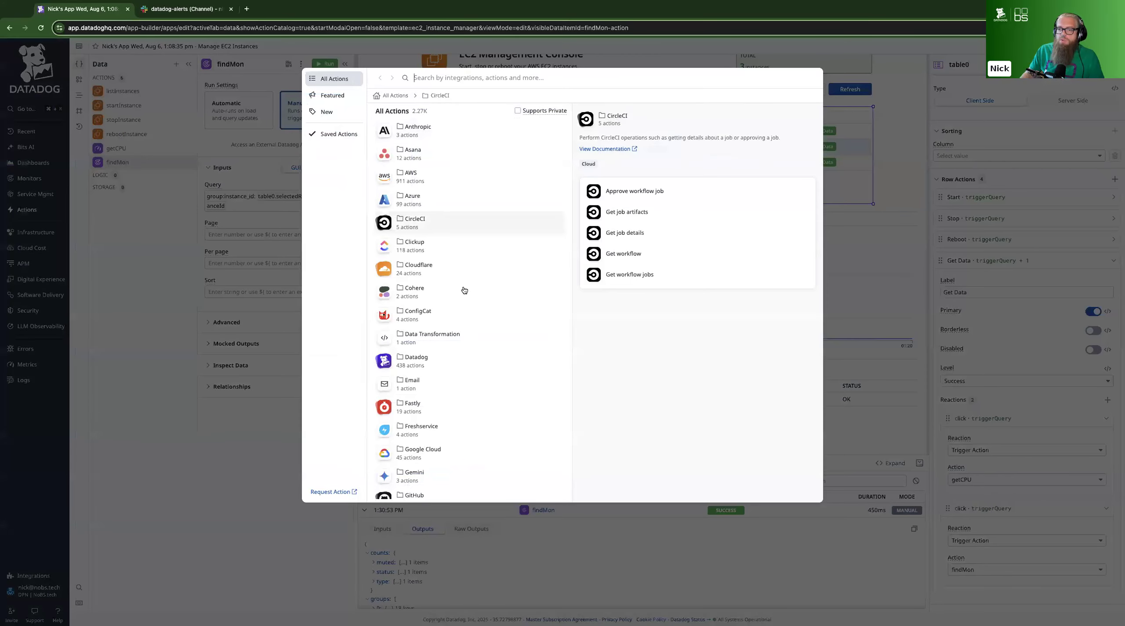
scroll(464, 290, "down", 5)
scroll(464, 290, "down", 5)
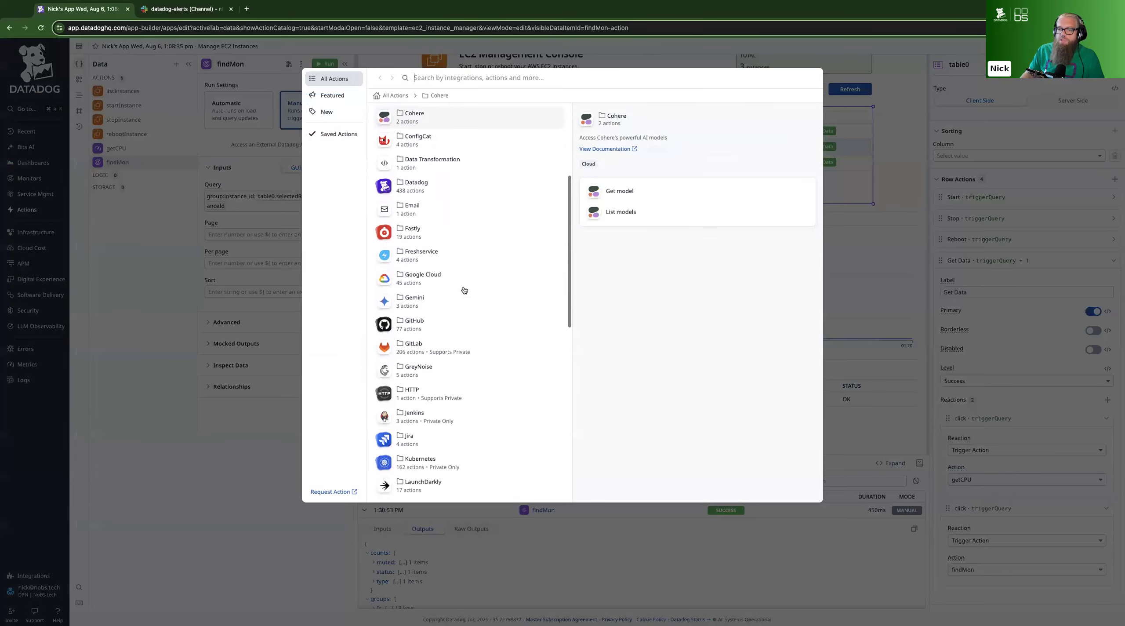
scroll(464, 290, "down", 3)
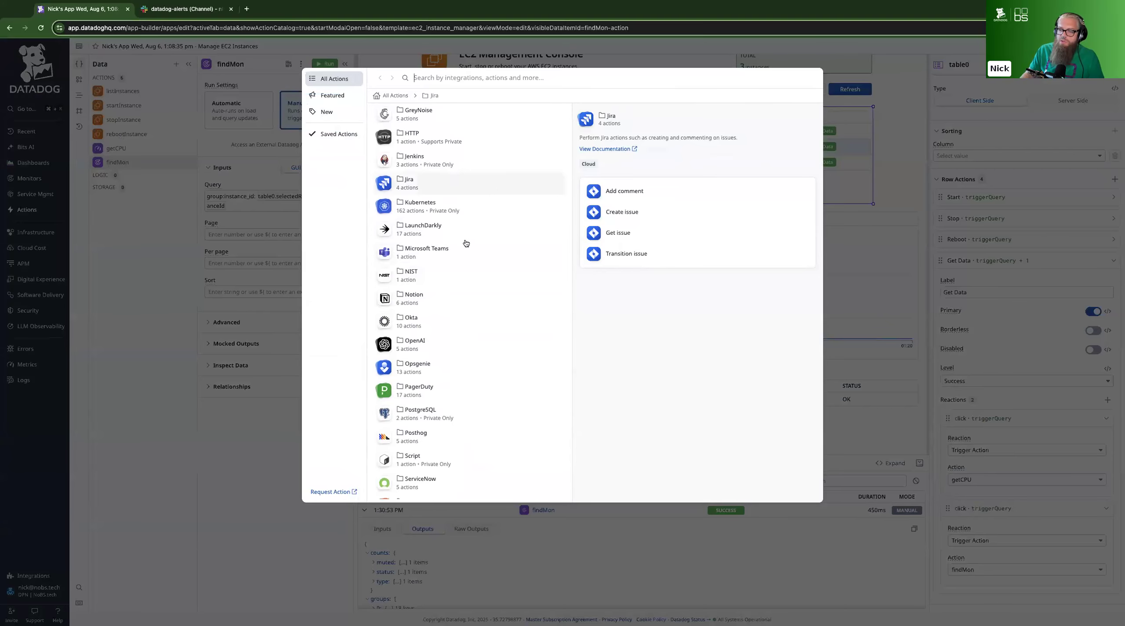
scroll(442, 258, "down", 3)
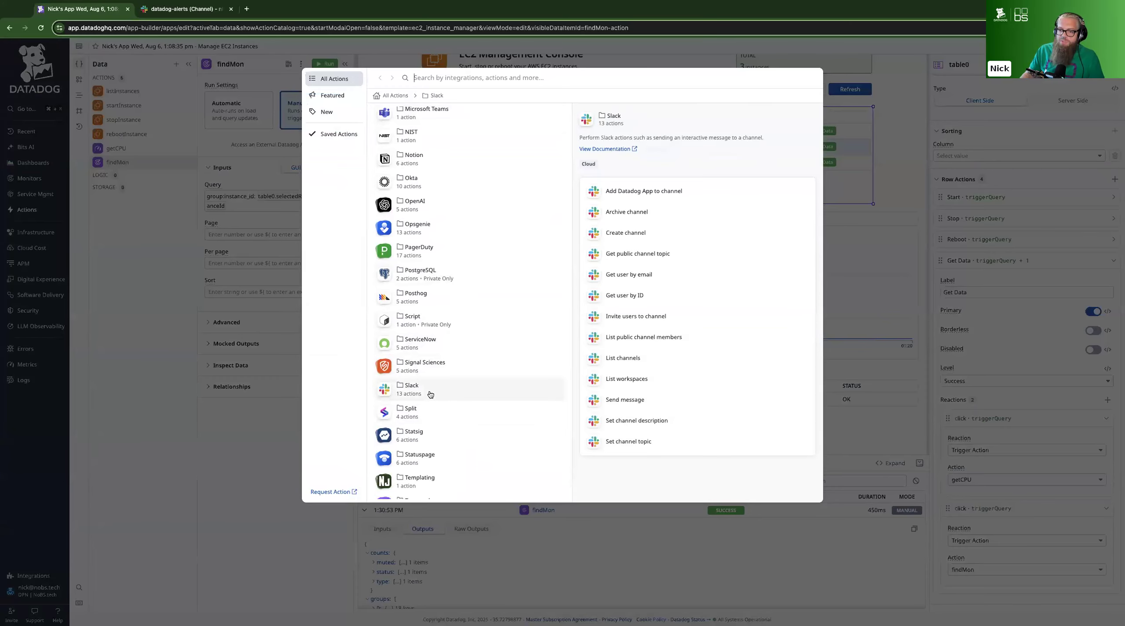
left_click(430, 395)
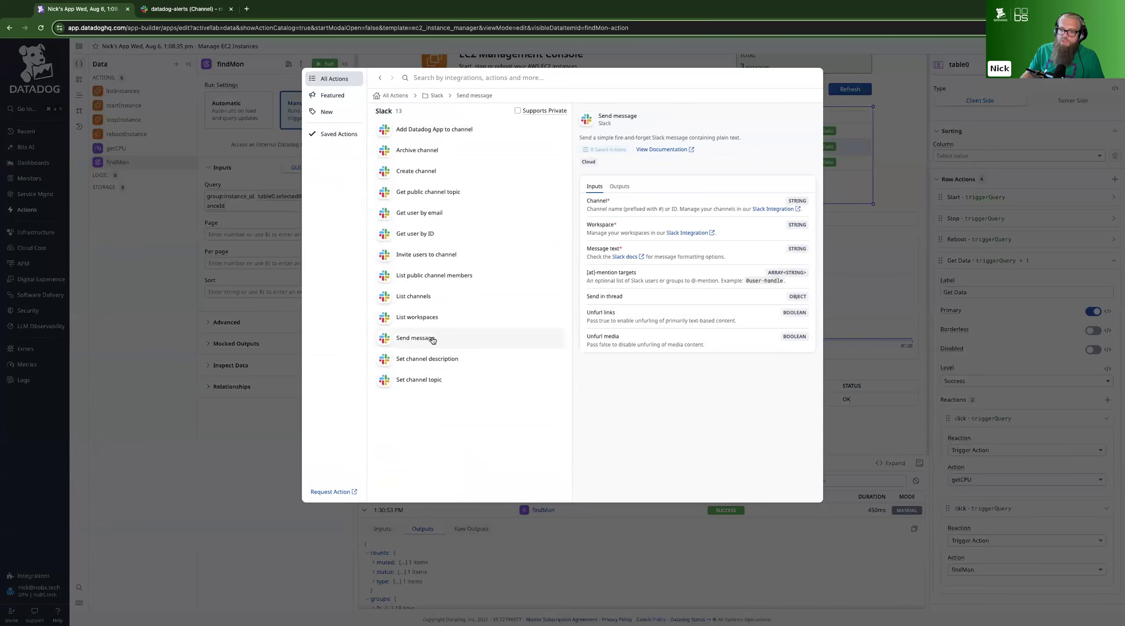
left_click(455, 342)
Set the Slack message action's workspace to nick_testing_world and its channel to #datadog-alerts
left_click(271, 176)
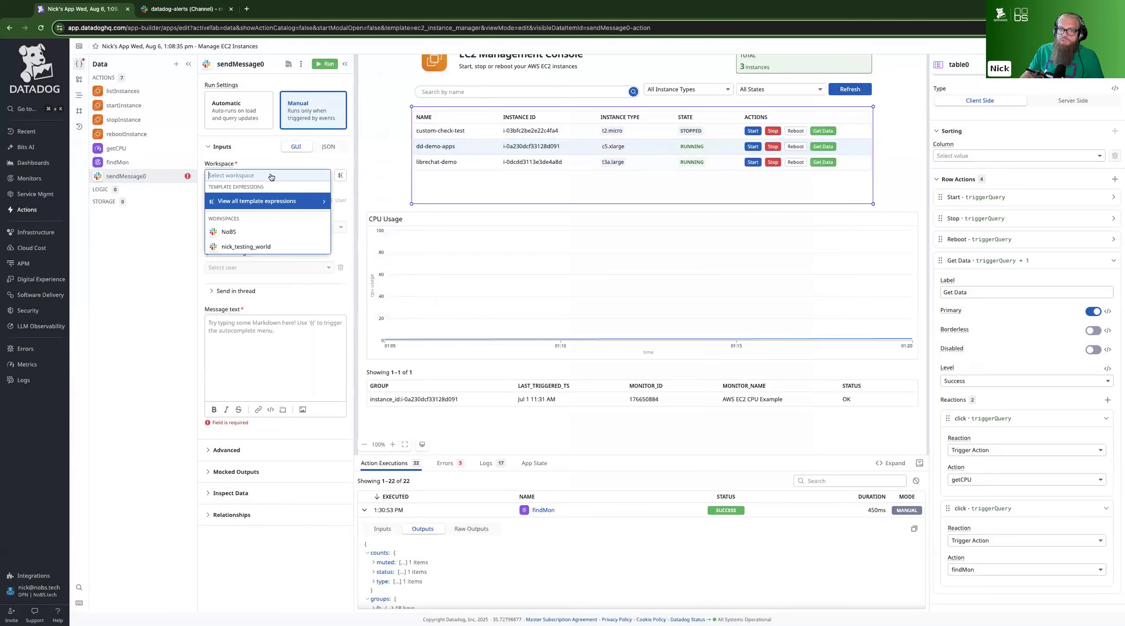
left_click(272, 247)
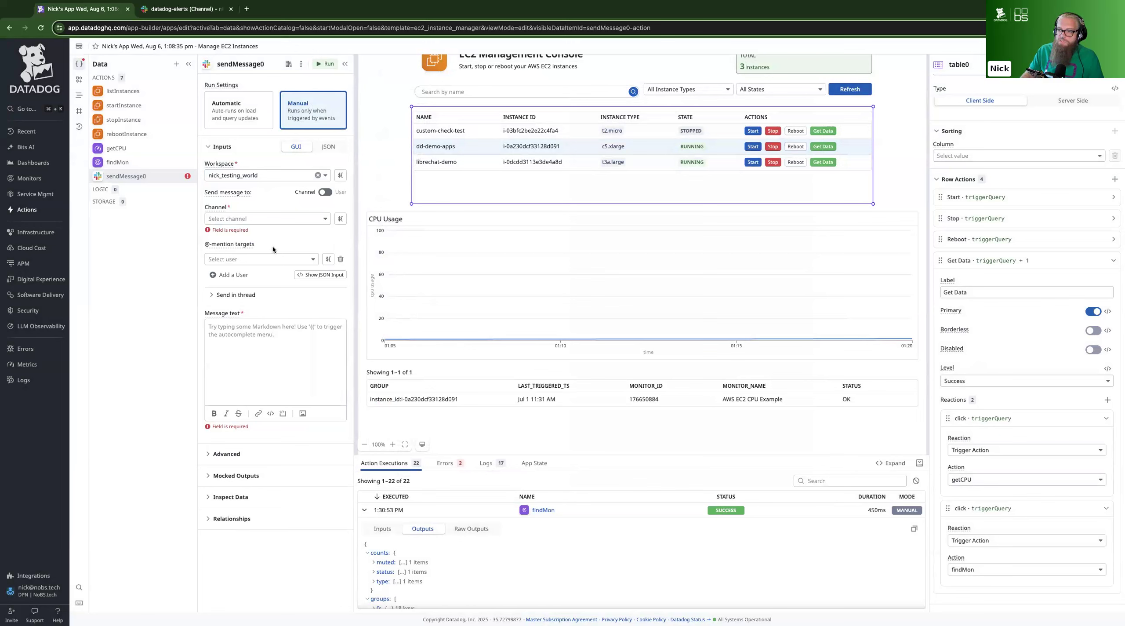
left_click(282, 220)
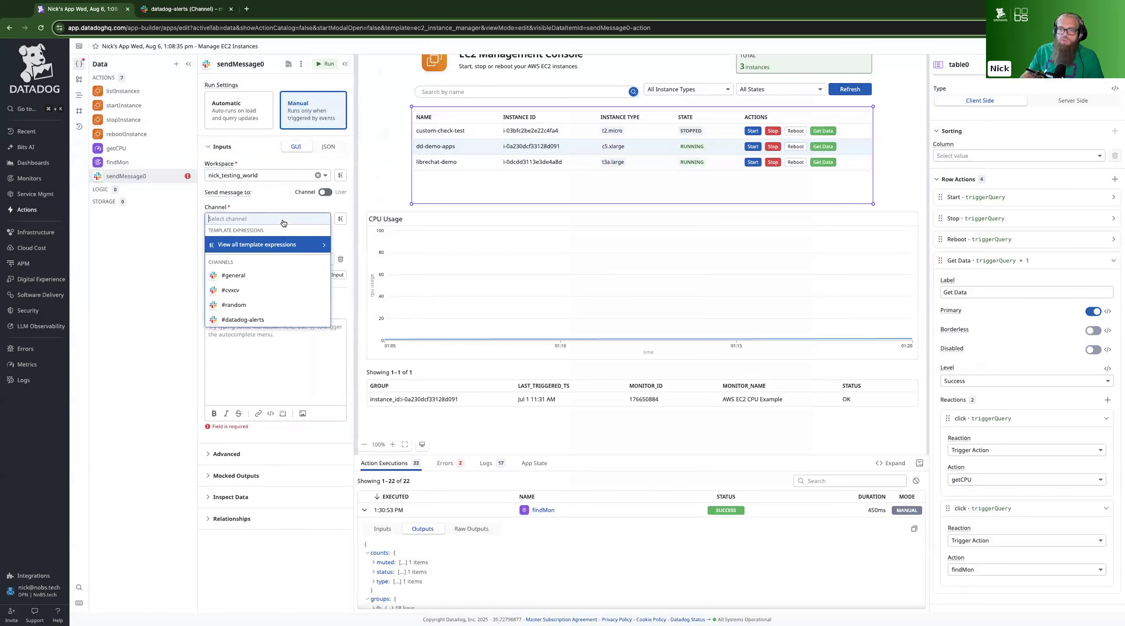
left_click(243, 319)
Set the Slack action's channel to #datadog-alerts and its message text to "Attempting to reboot ${table0.selectedRow.content.InstanceID}"
left_click(268, 327)
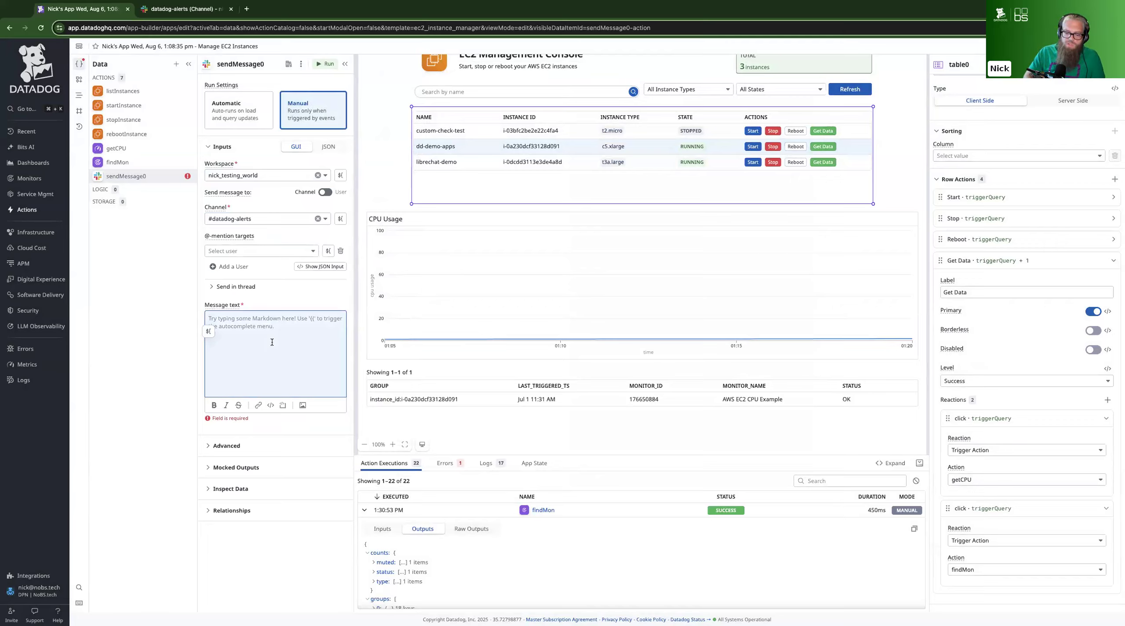
type("Attempti")
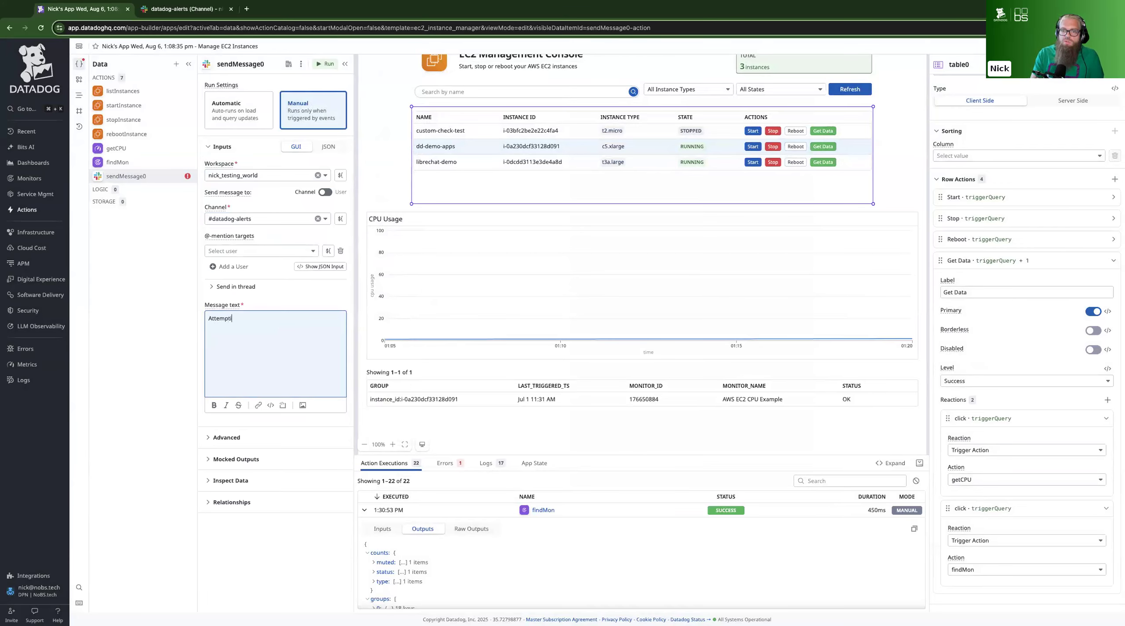
type("ng to rebotot ")
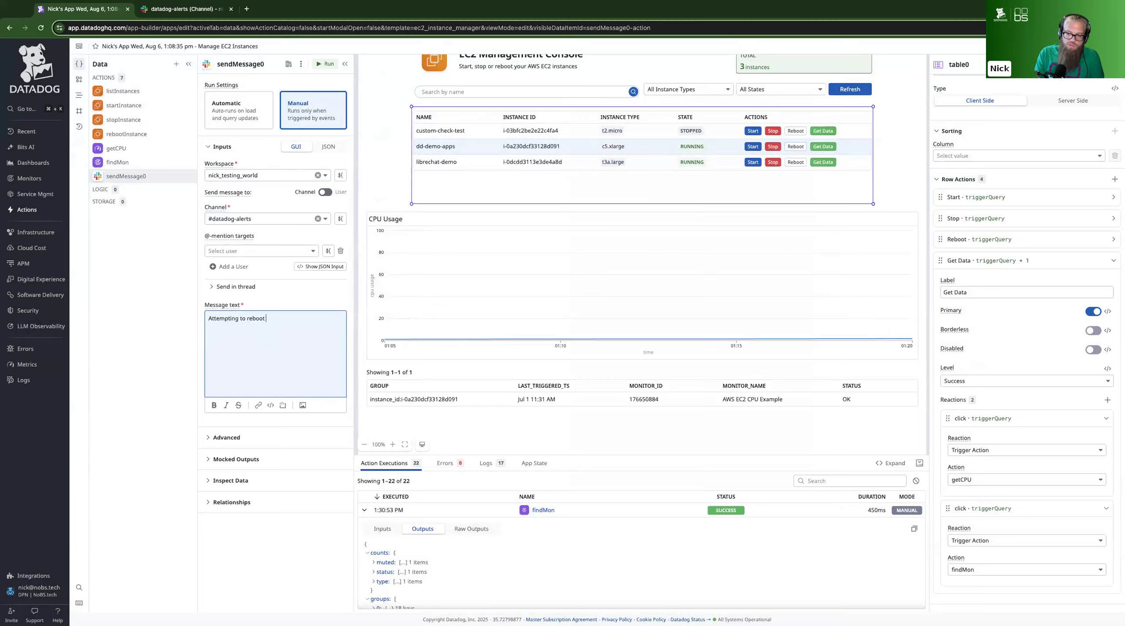
type("$")
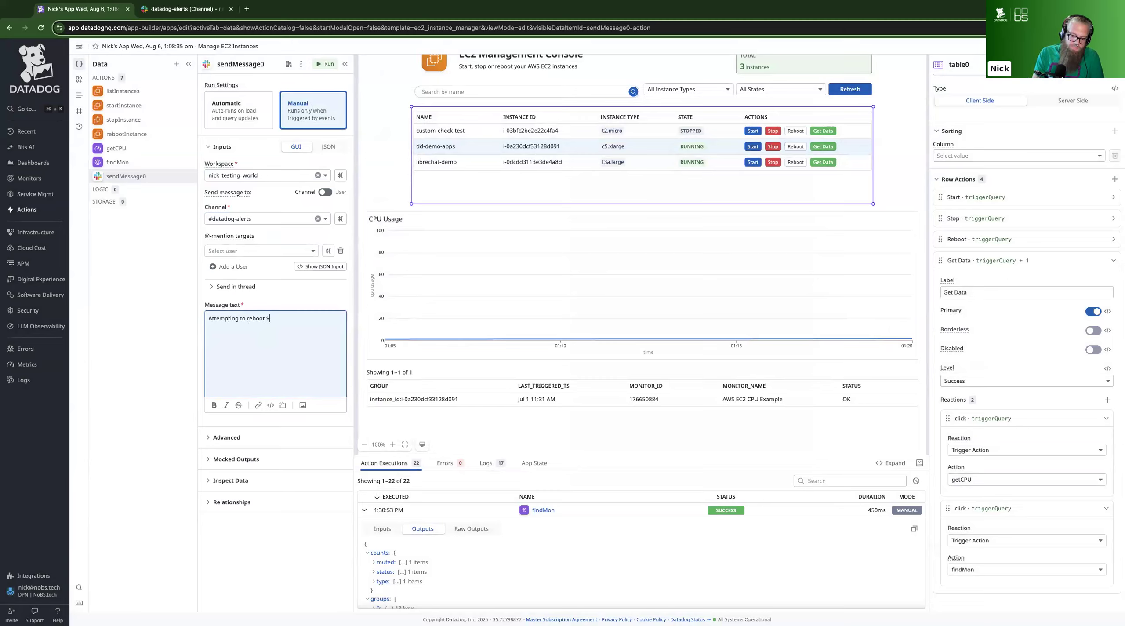
type("{tab")
type("le")
type("0.")
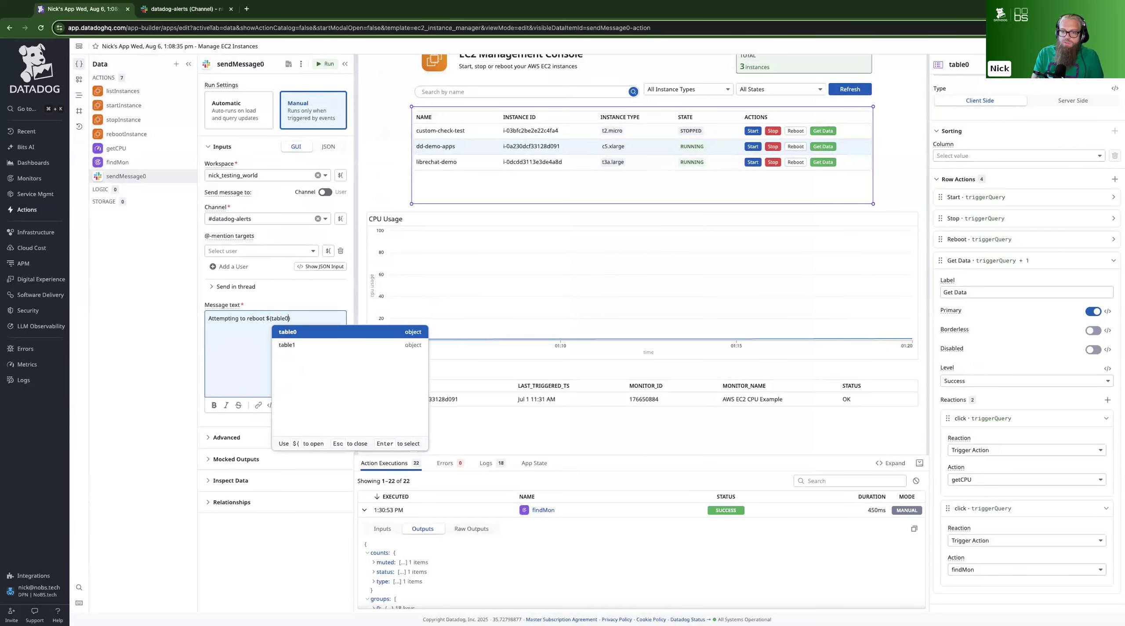
type("selec")
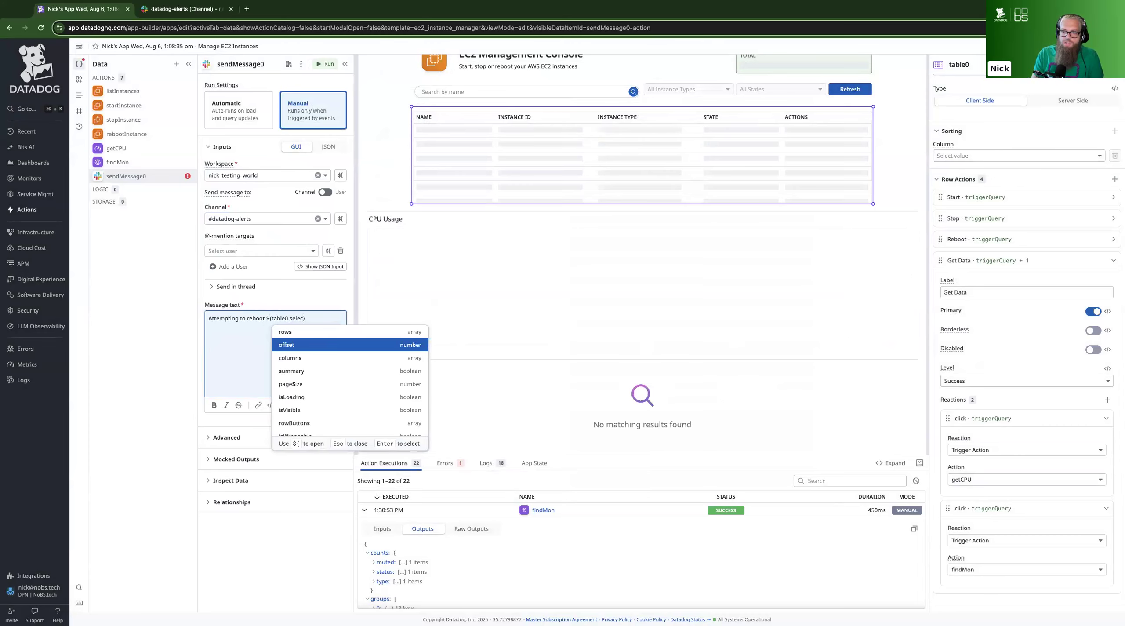
type("tedRow.co")
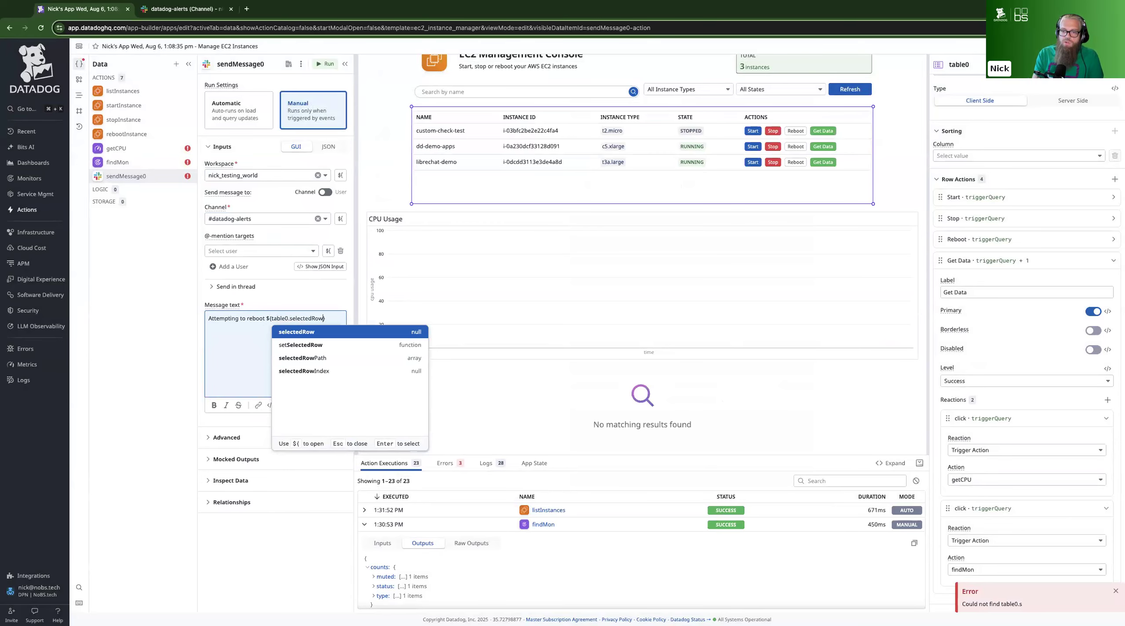
type("ntent.ins")
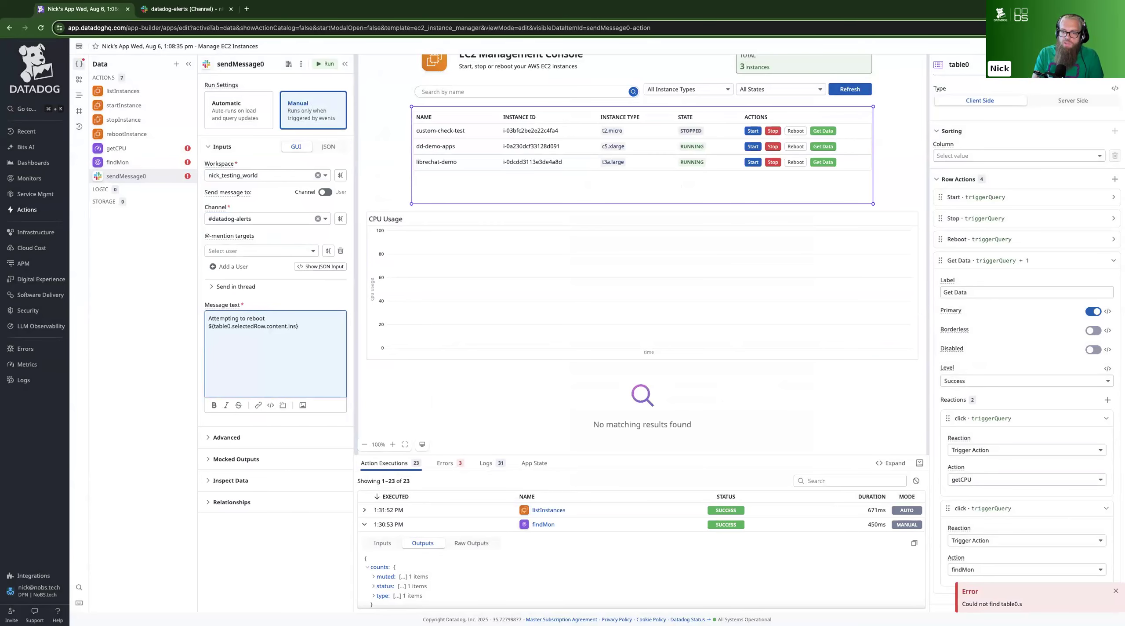
key("BackSpace")
type("InstanceID")
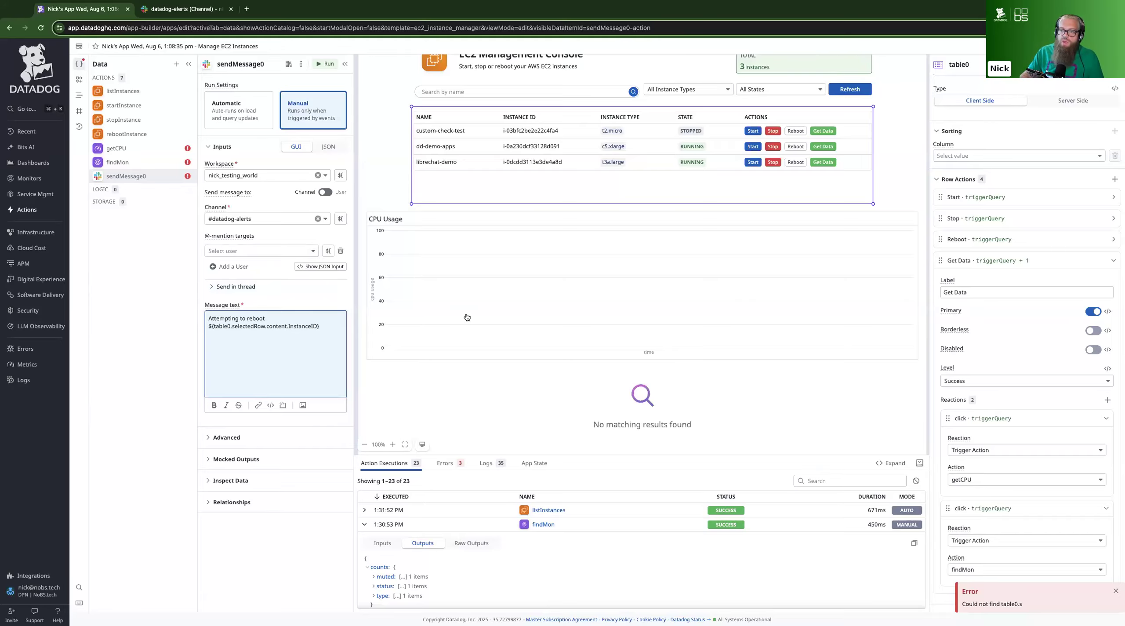
Run the Slack message action, enlarge the action executions list and inspect the action's data
left_click(325, 64)
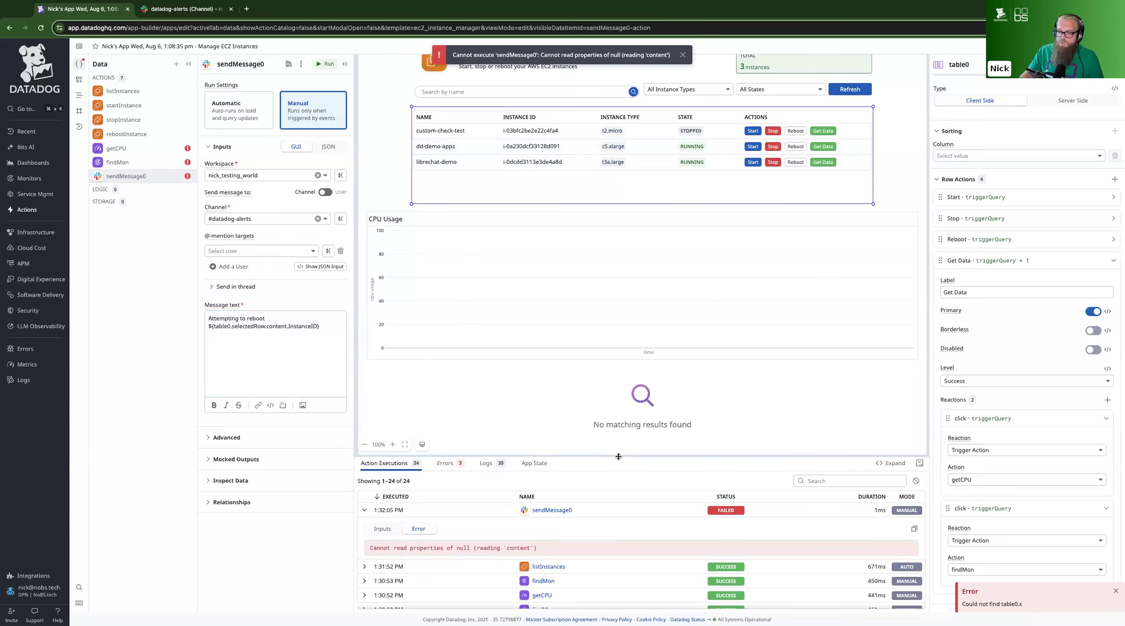
left_click_drag(618, 348, 618, 335)
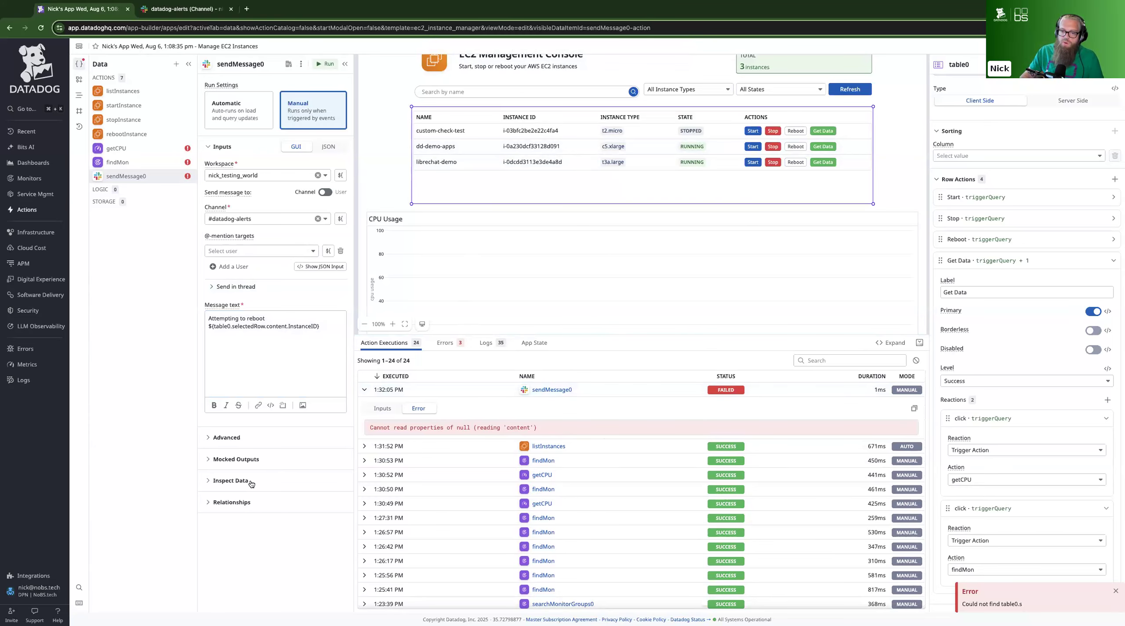
left_click(232, 480)
scroll(292, 462, "down", 3)
scroll(292, 463, "down", 3)
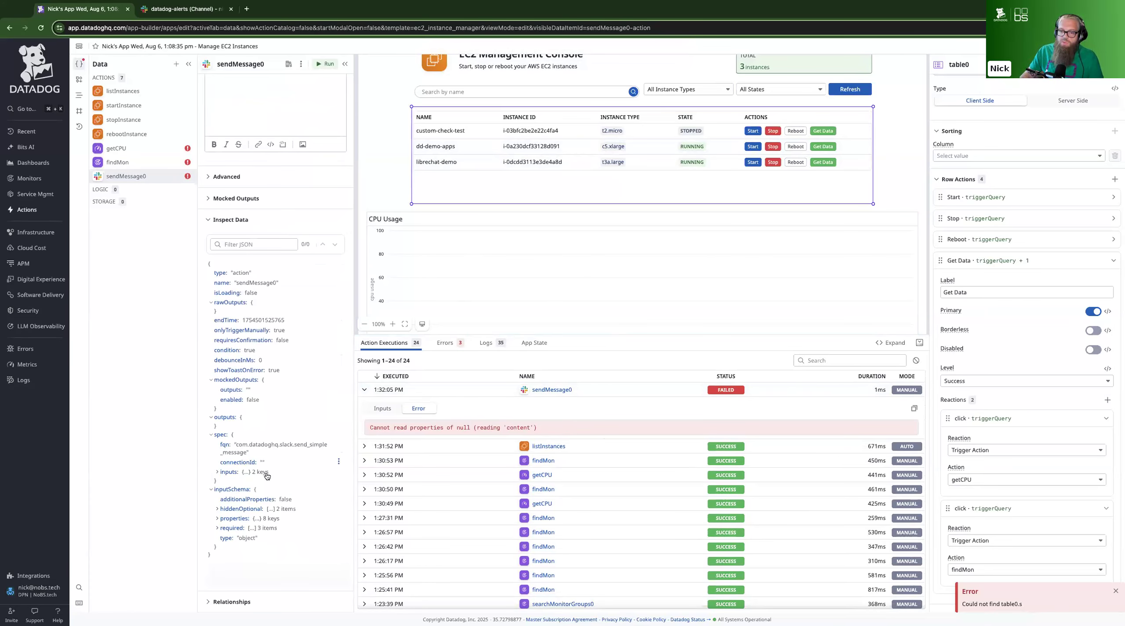
scroll(266, 549, "up", 2)
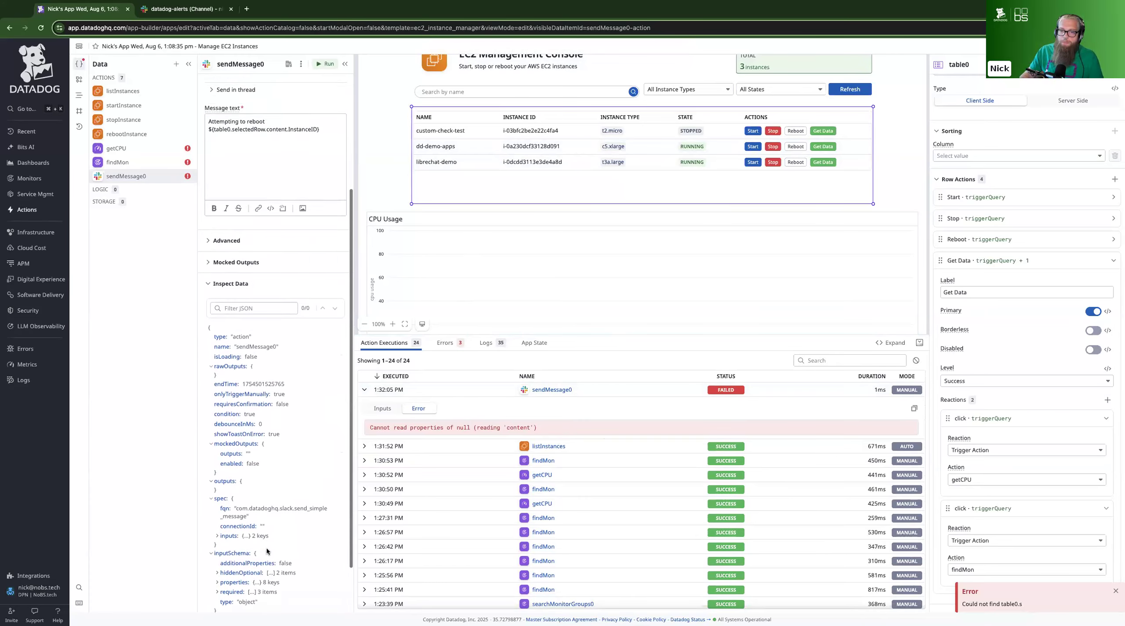
scroll(266, 550, "up", 4)
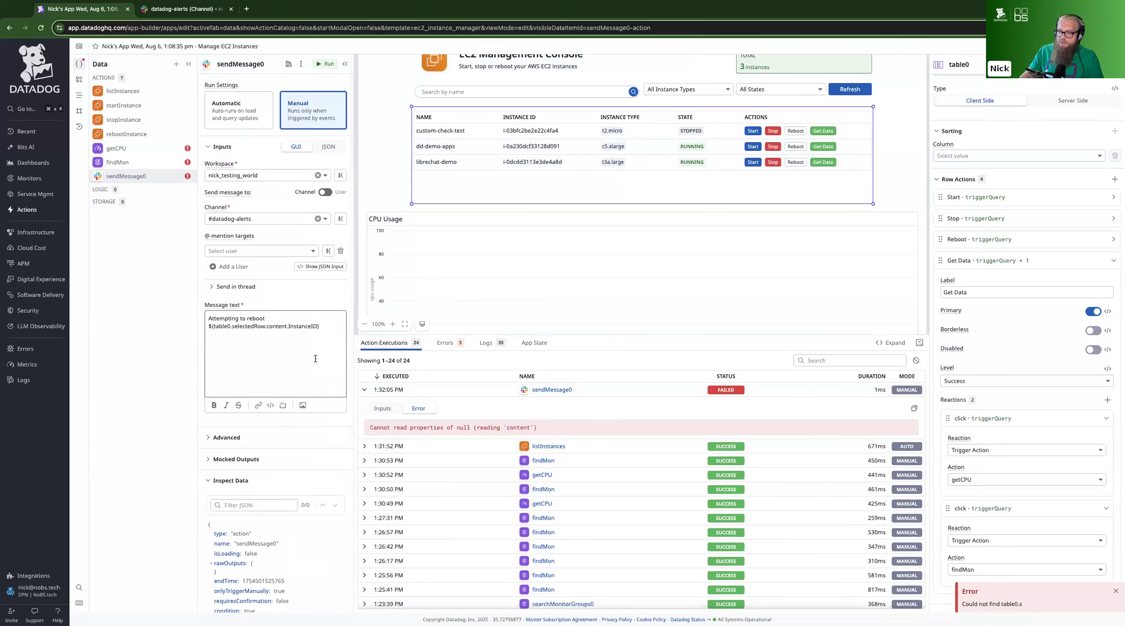
Inspect table0's data, then run the Slack message action with the librechat-demo row selected
scroll(1011, 293, "down", 6)
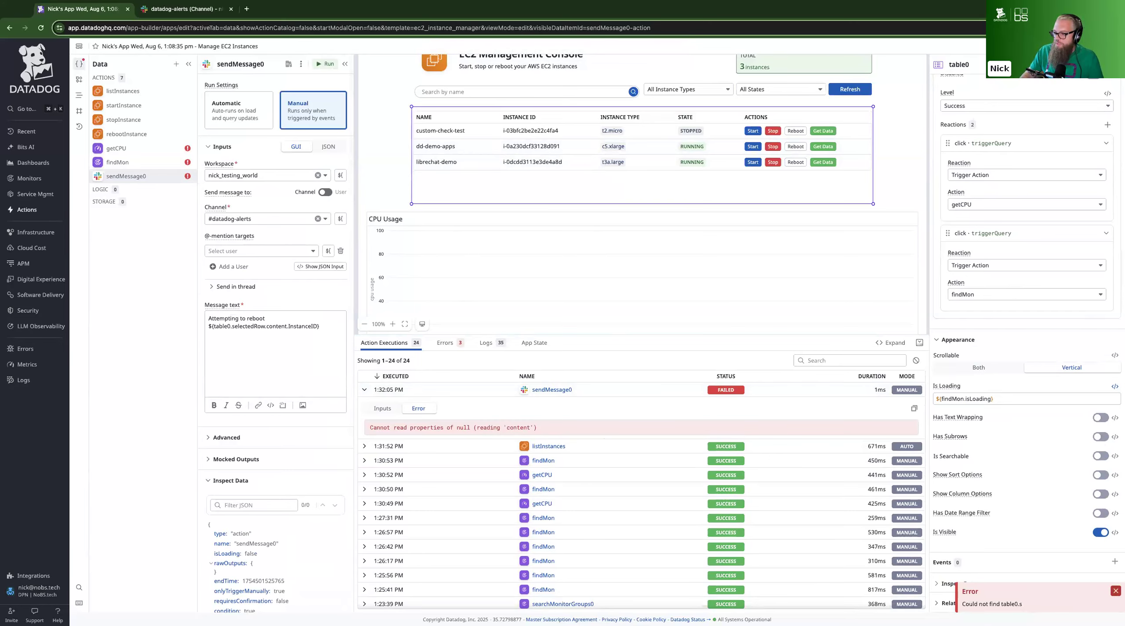
left_click(1115, 590)
scroll(970, 538, "down", 15)
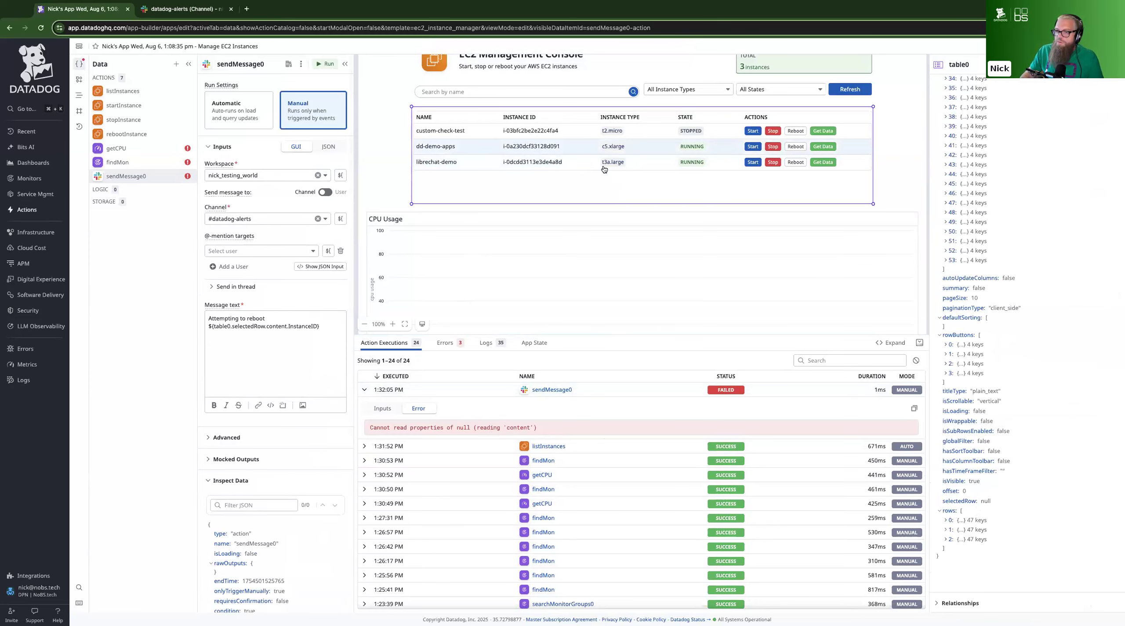
left_click(580, 161)
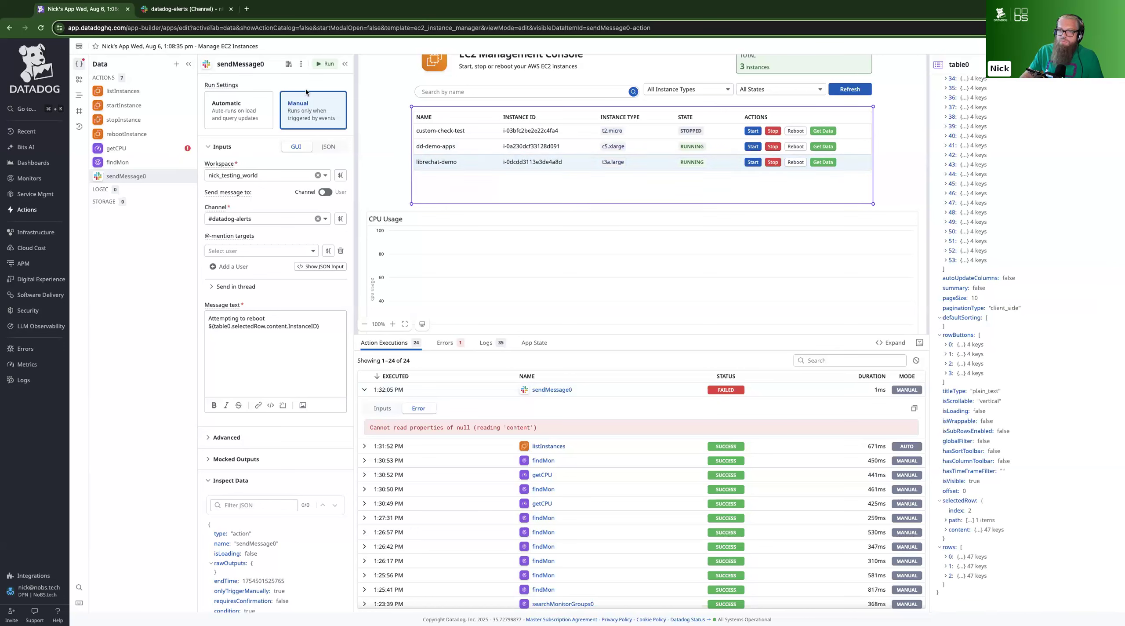
left_click(324, 65)
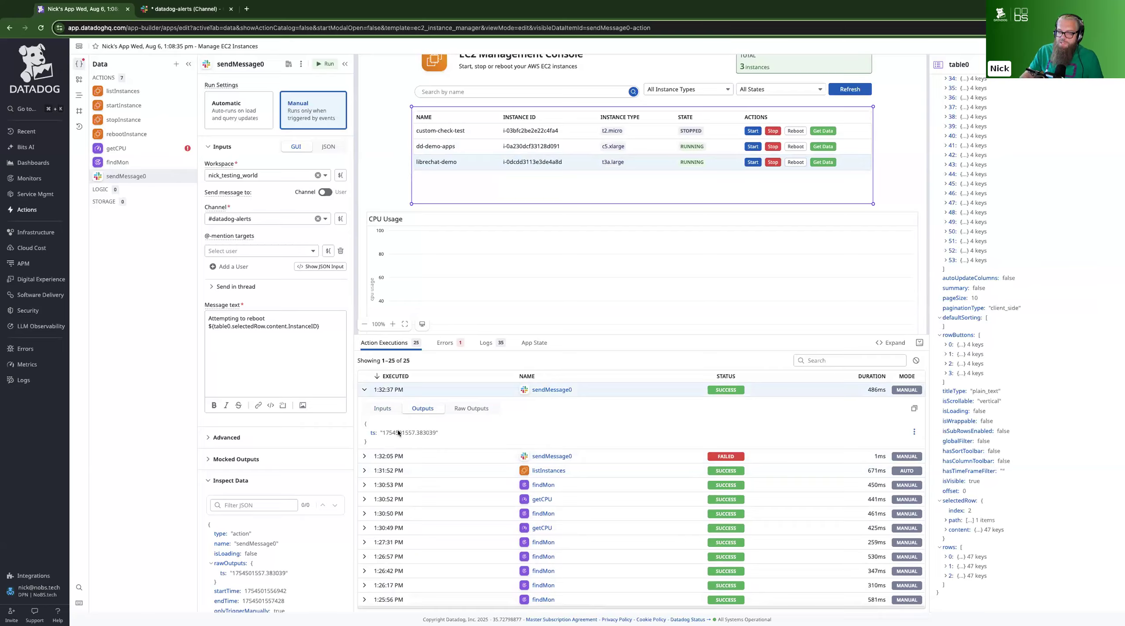
Switch to Slack and check the latest test message in the datadog-alerts channel
left_click(185, 10)
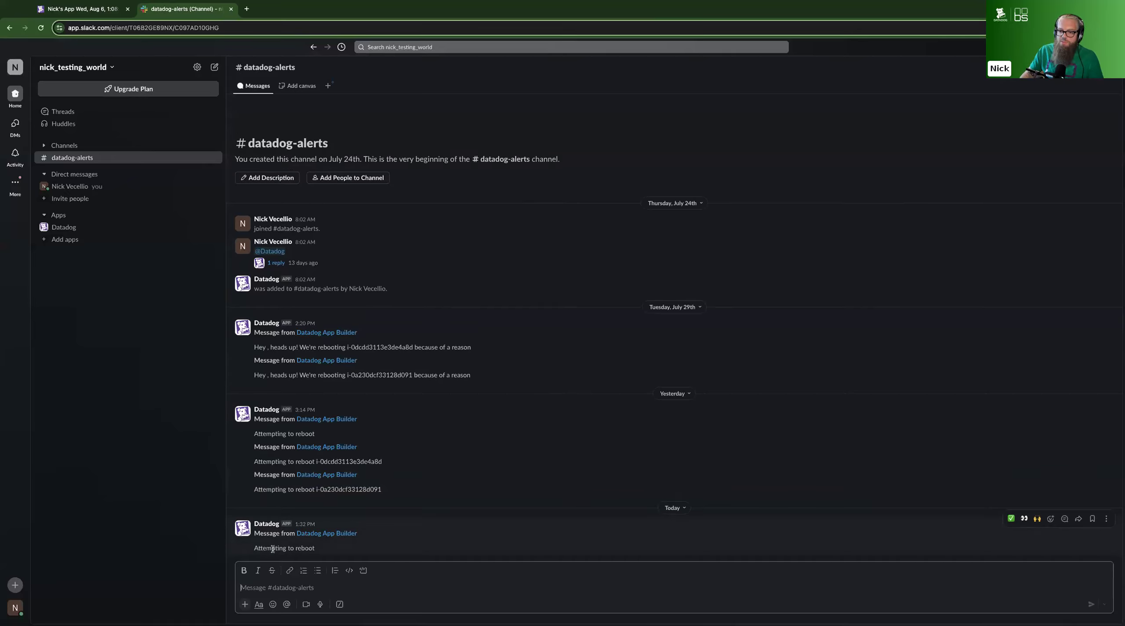
left_click_drag(255, 548, 364, 548)
left_click(360, 545)
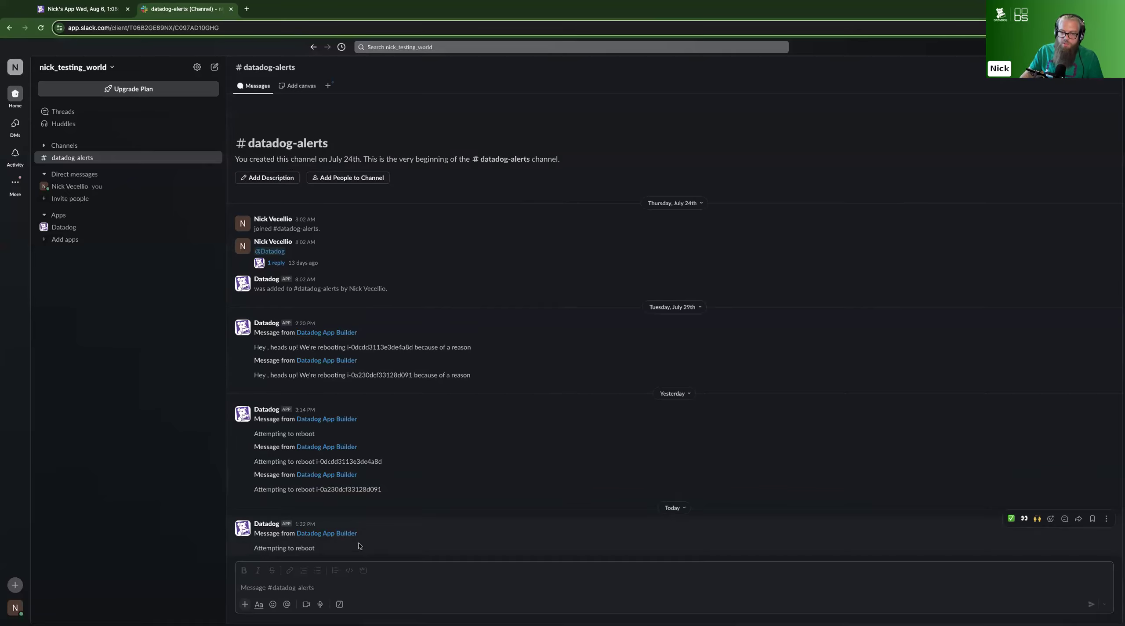
Back in Datadog, replace the message's expression with ImageId's variable expression copied from table0's selected row content: ${table0?.selectedRow?.content?.ImageId}
left_click(93, 11)
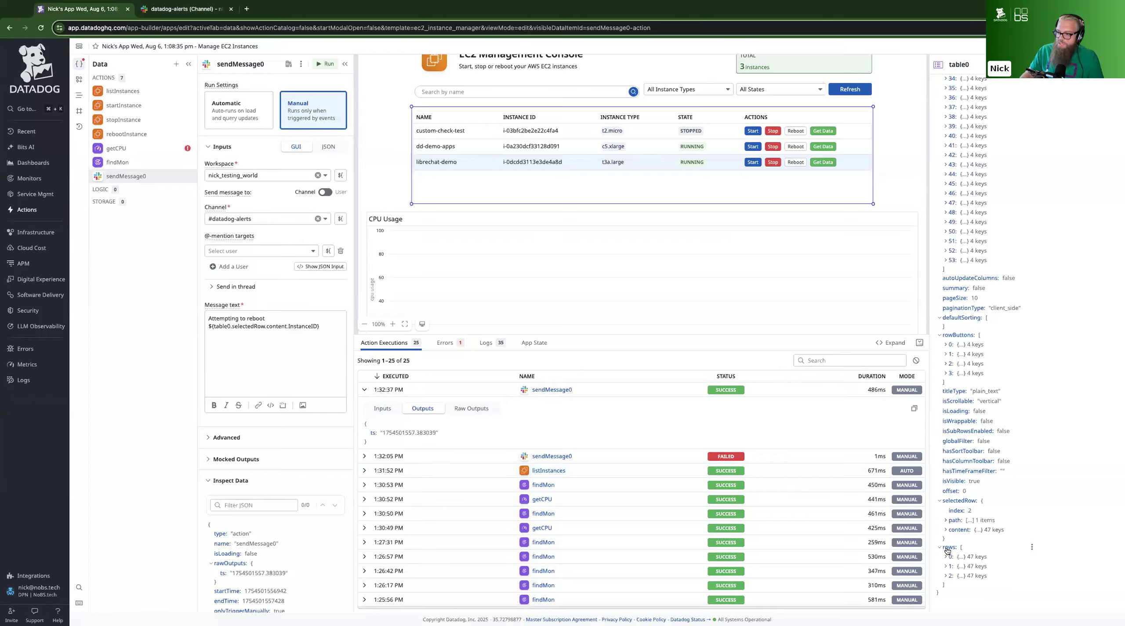
left_click(946, 529)
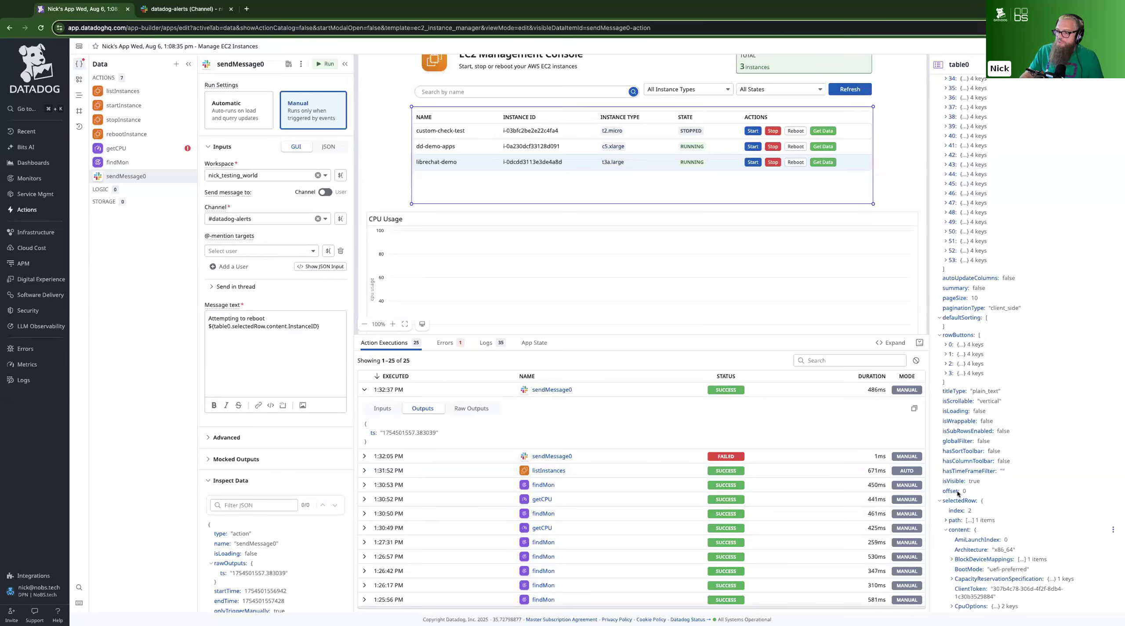
scroll(958, 492, "down", 10)
scroll(986, 278, "up", 3)
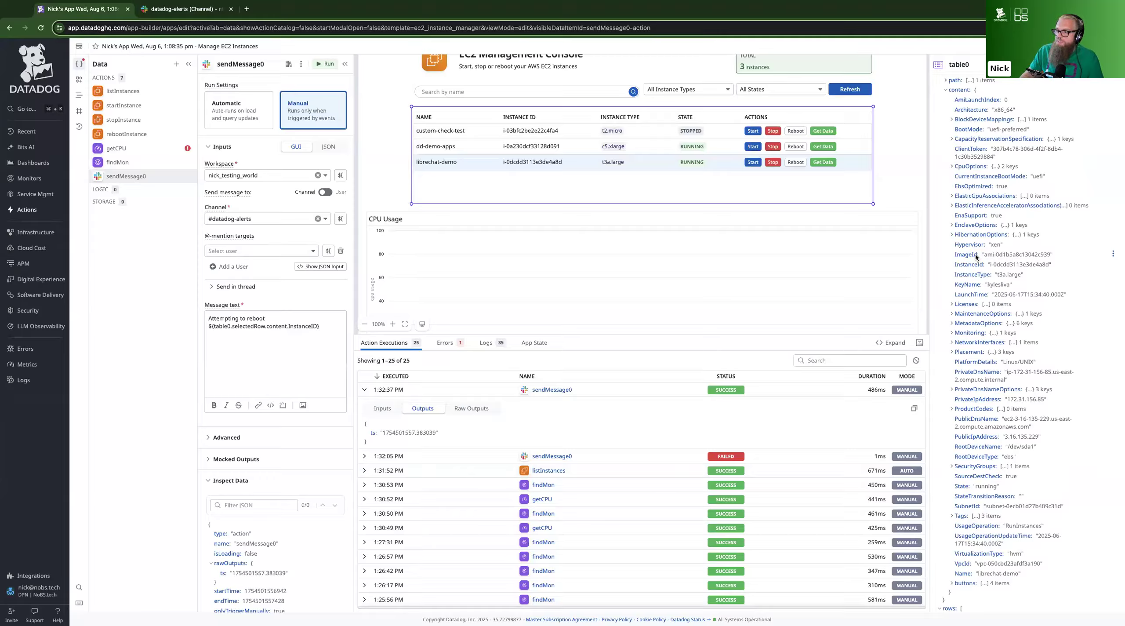
left_click(1113, 253)
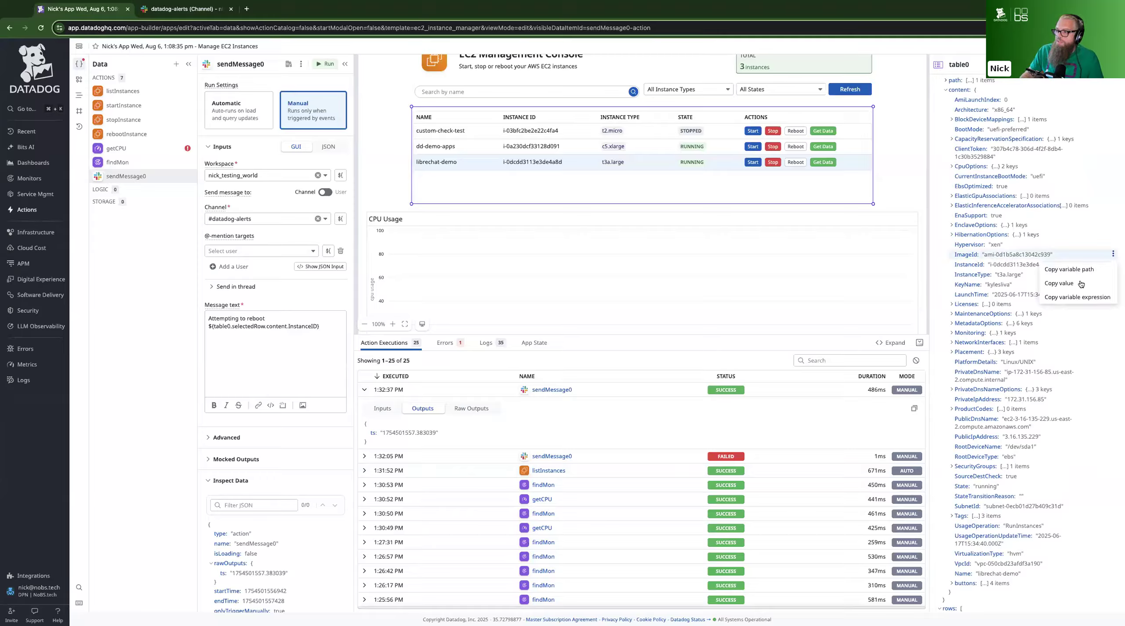
left_click(1074, 297)
left_click(326, 326)
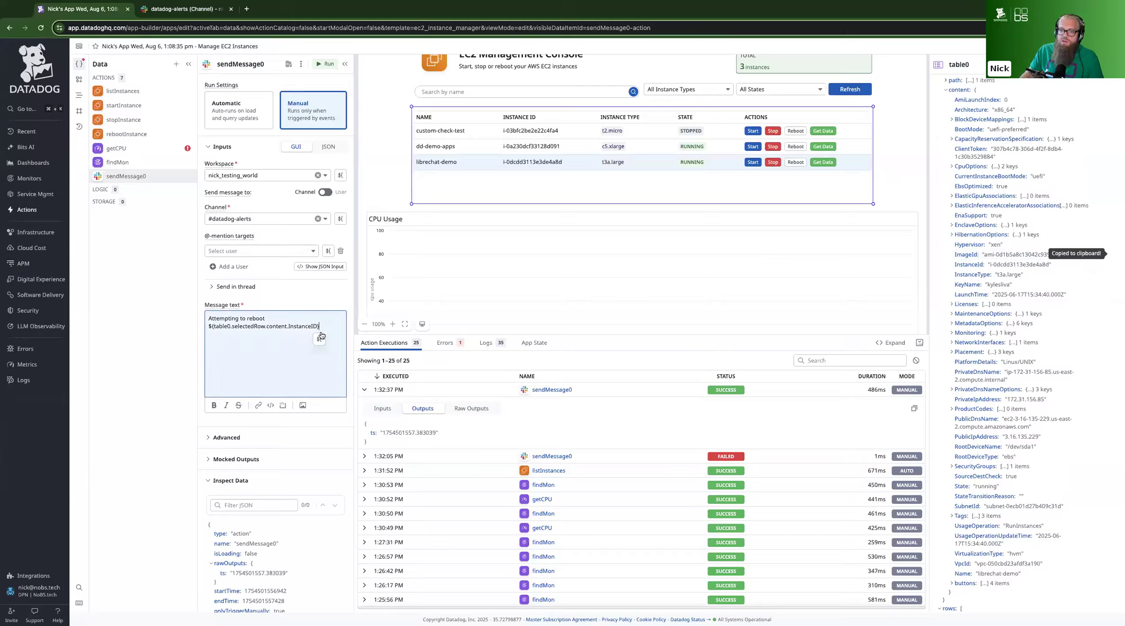
left_click_drag(326, 325, 187, 323)
key("ctrl+v")
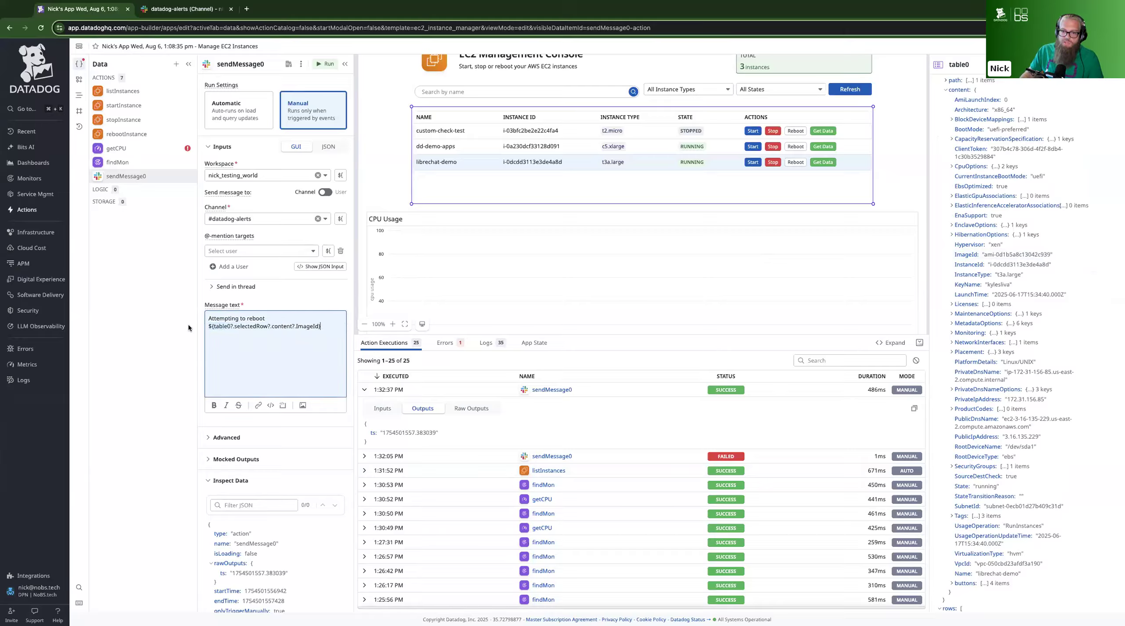
Run the Slack message action with the new expression, check the message in Slack, and return to Datadog
left_click(320, 66)
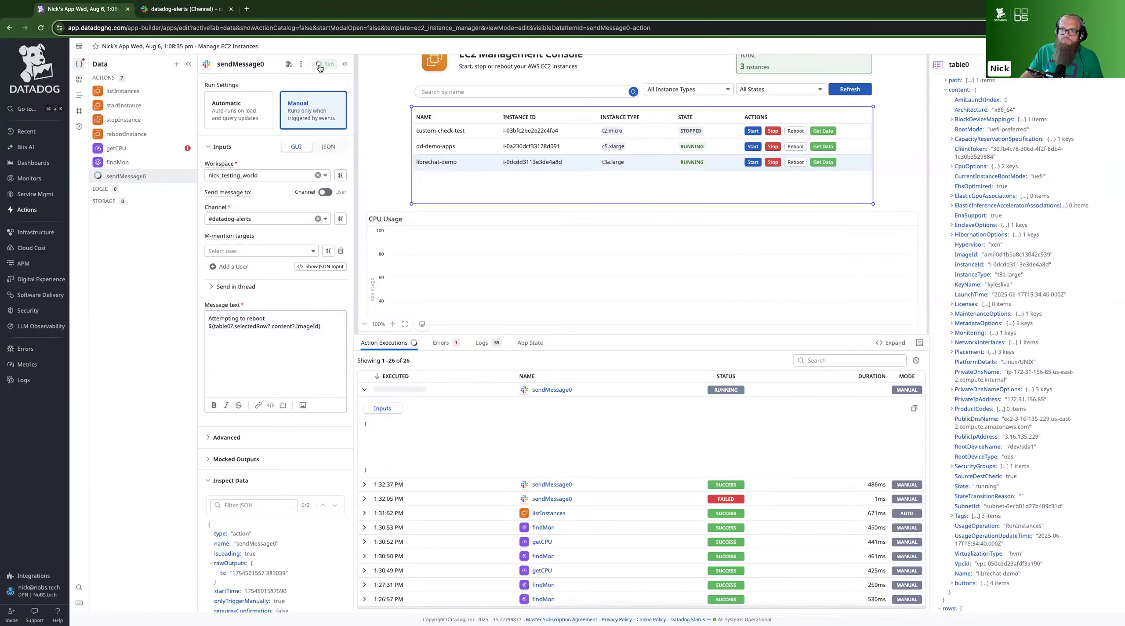
left_click(187, 9)
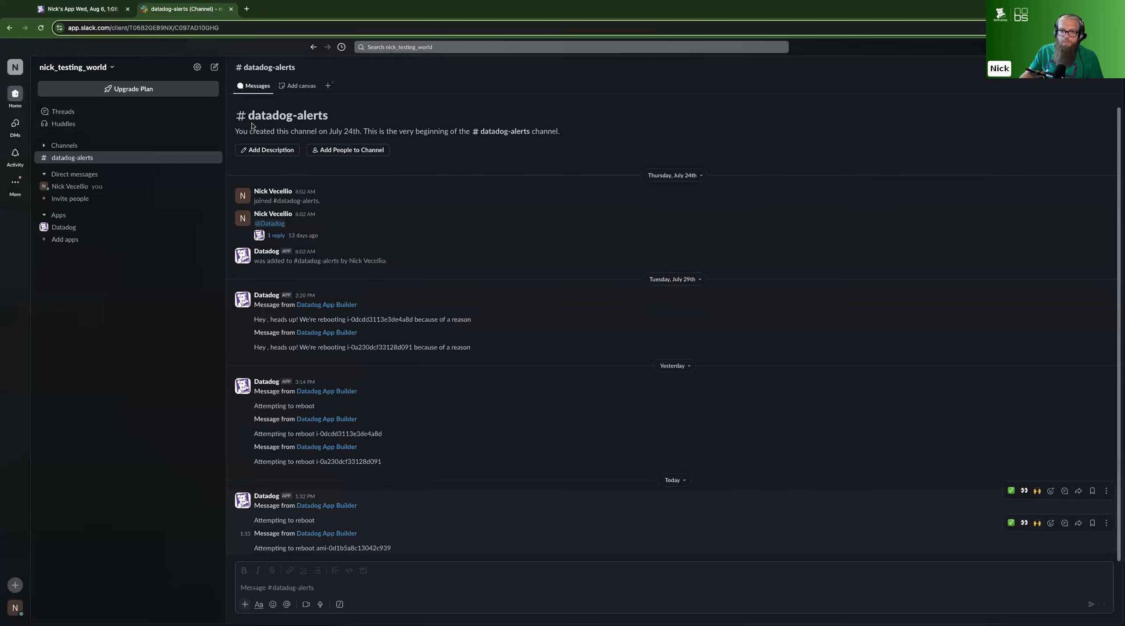
left_click(83, 9)
left_click(278, 326)
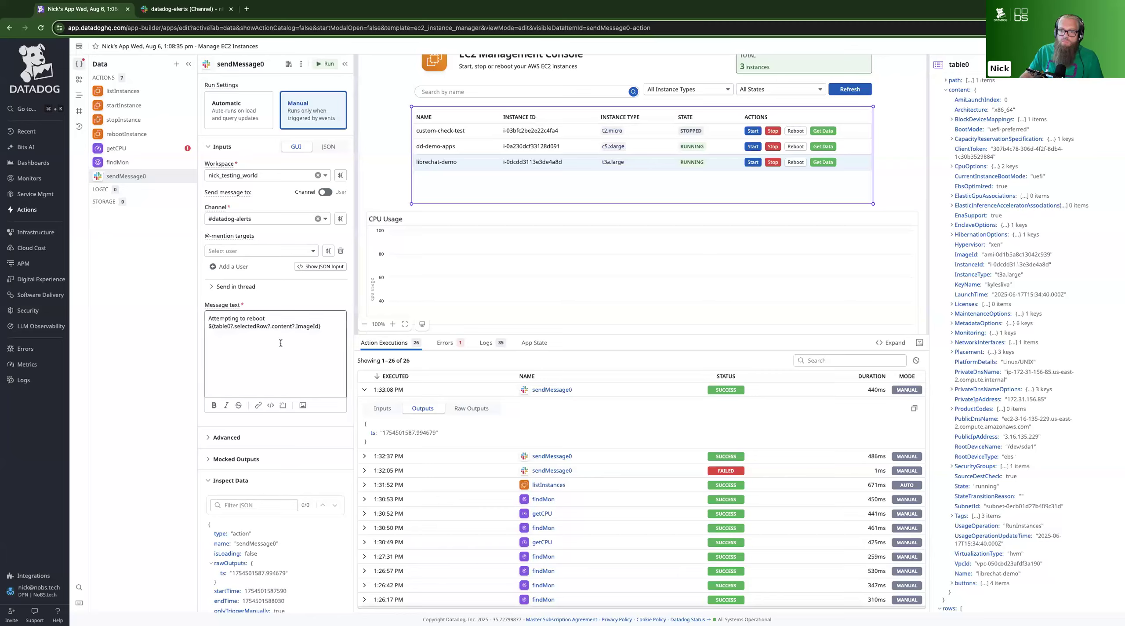
left_click(232, 326)
left_click(223, 341)
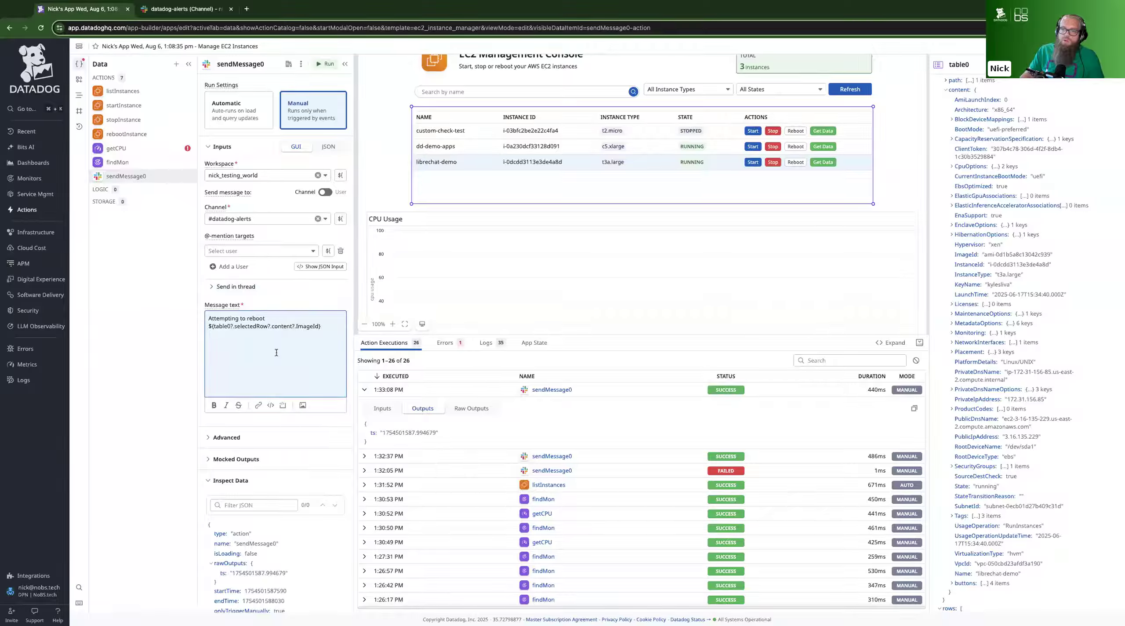
Add a second click reaction to table0's Reboot row action that triggers sendMessage0, and apply the action's isLoading to the component
left_click(547, 196)
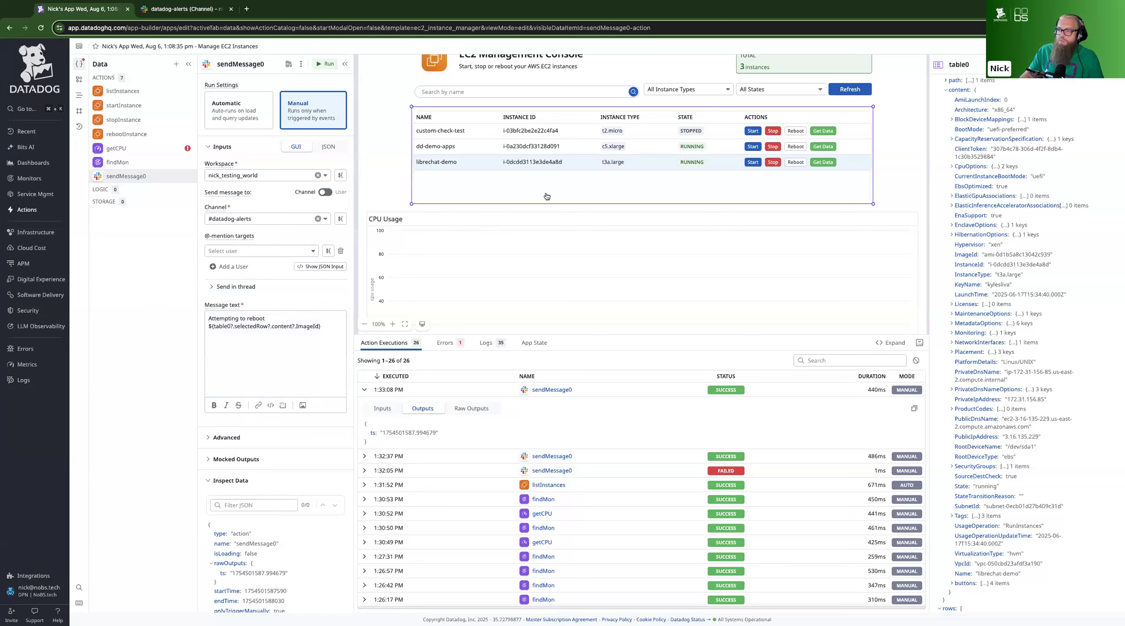
scroll(981, 228, "up", 10)
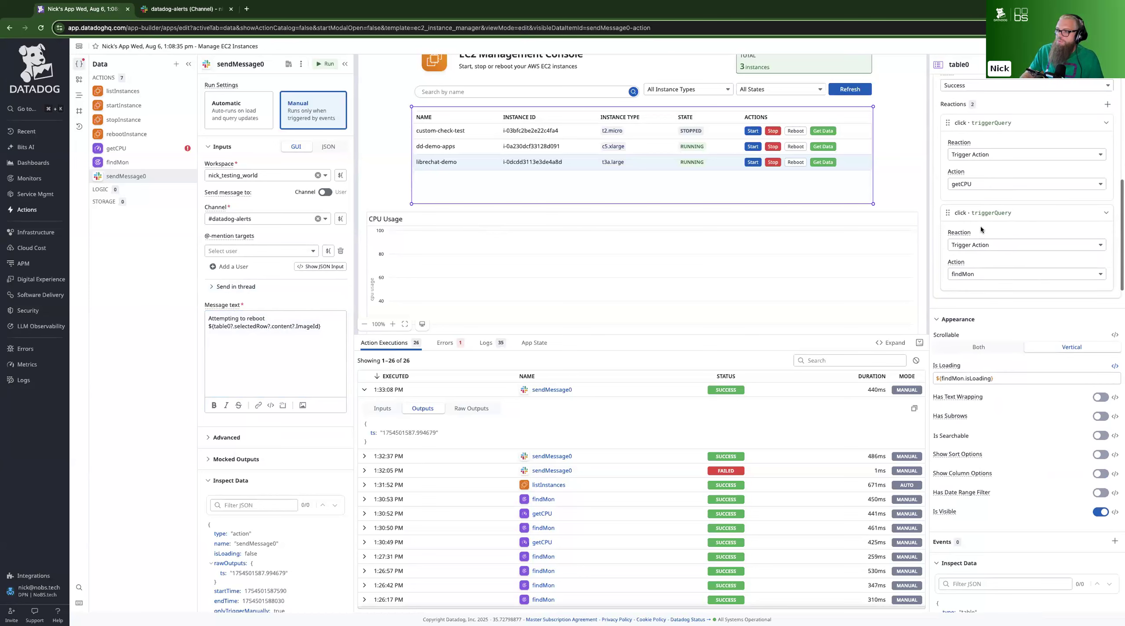
scroll(981, 225, "up", 5)
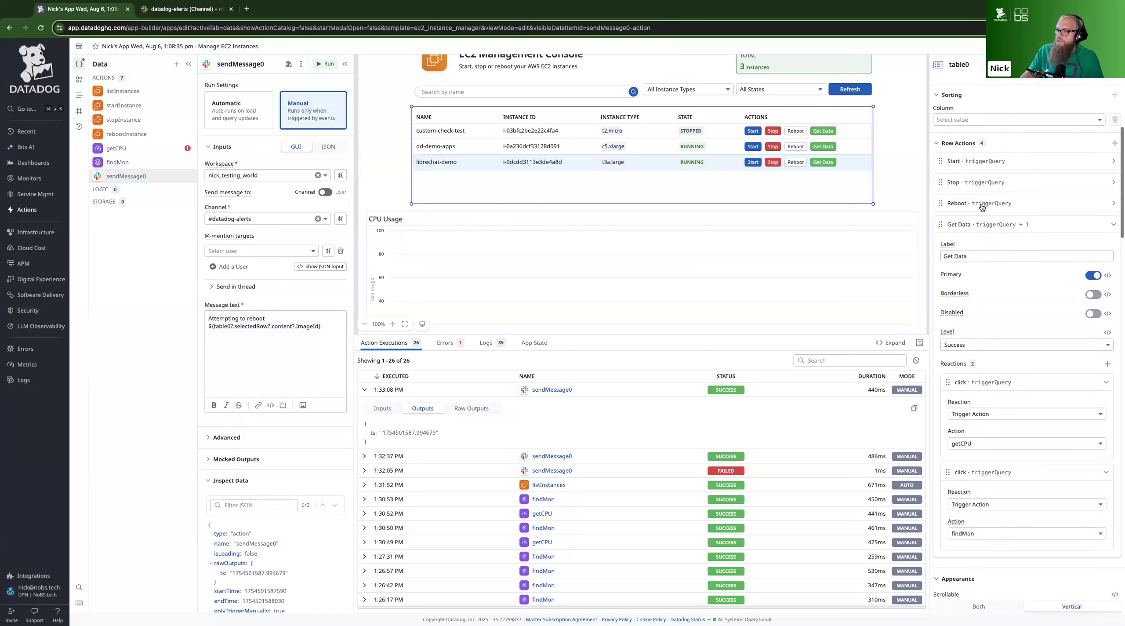
left_click(983, 212)
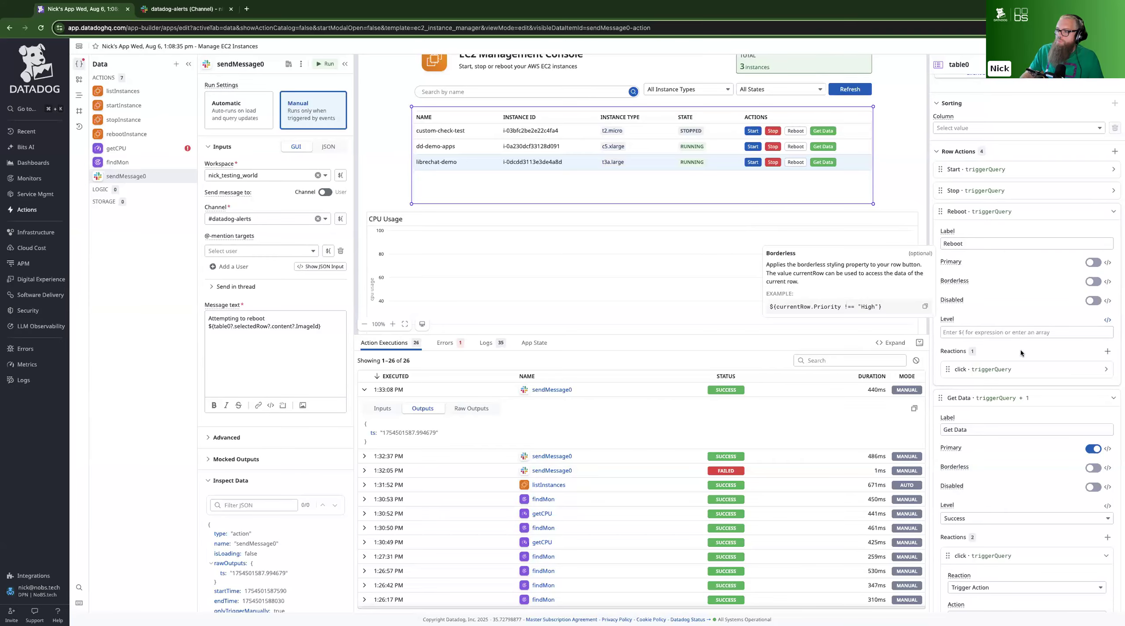
left_click(1052, 370)
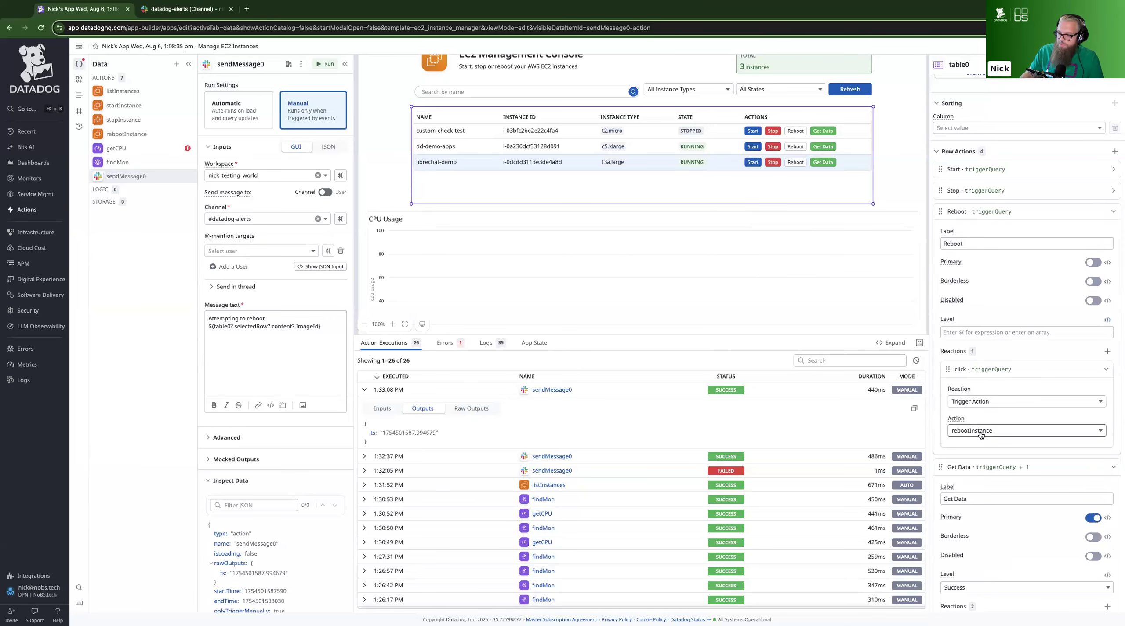
left_click(1107, 351)
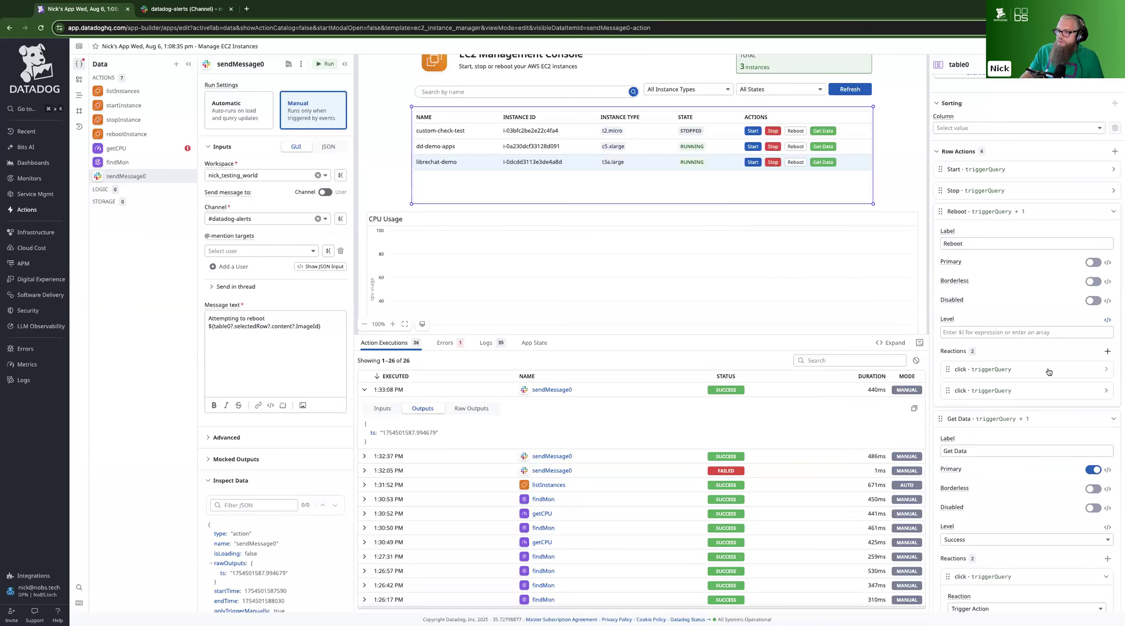
left_click(1015, 390)
left_click(989, 452)
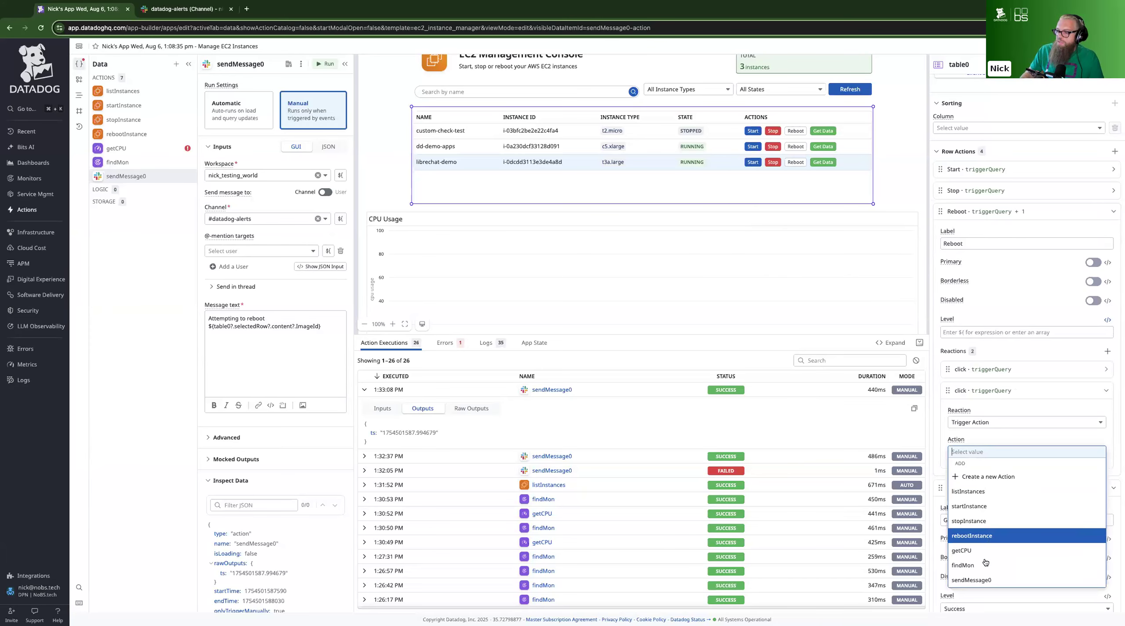
left_click(983, 578)
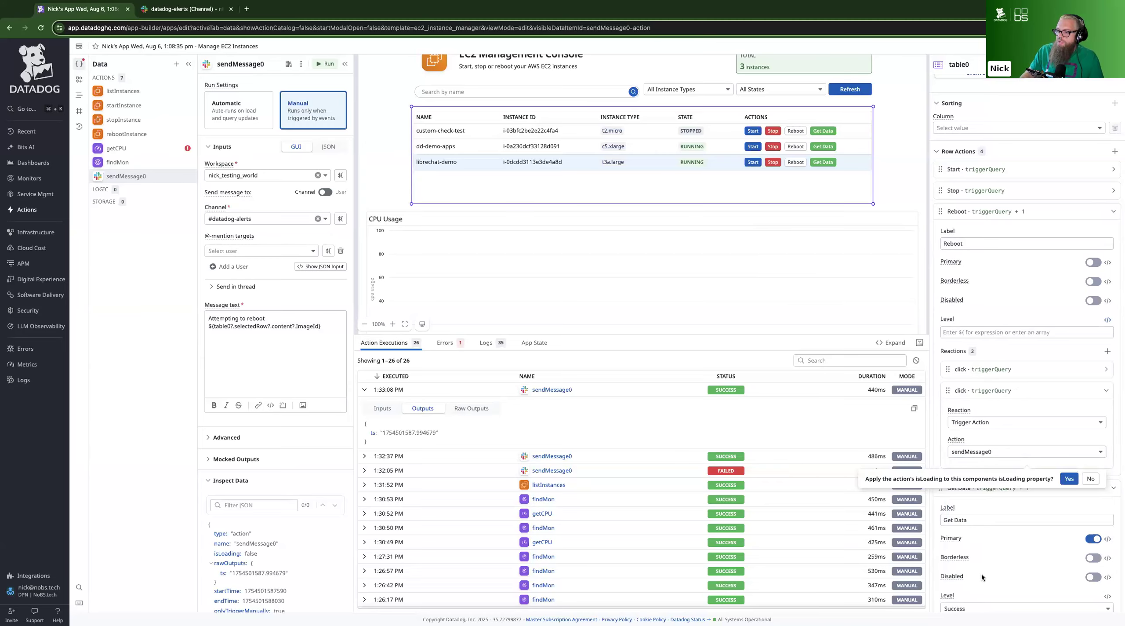
left_click(1068, 479)
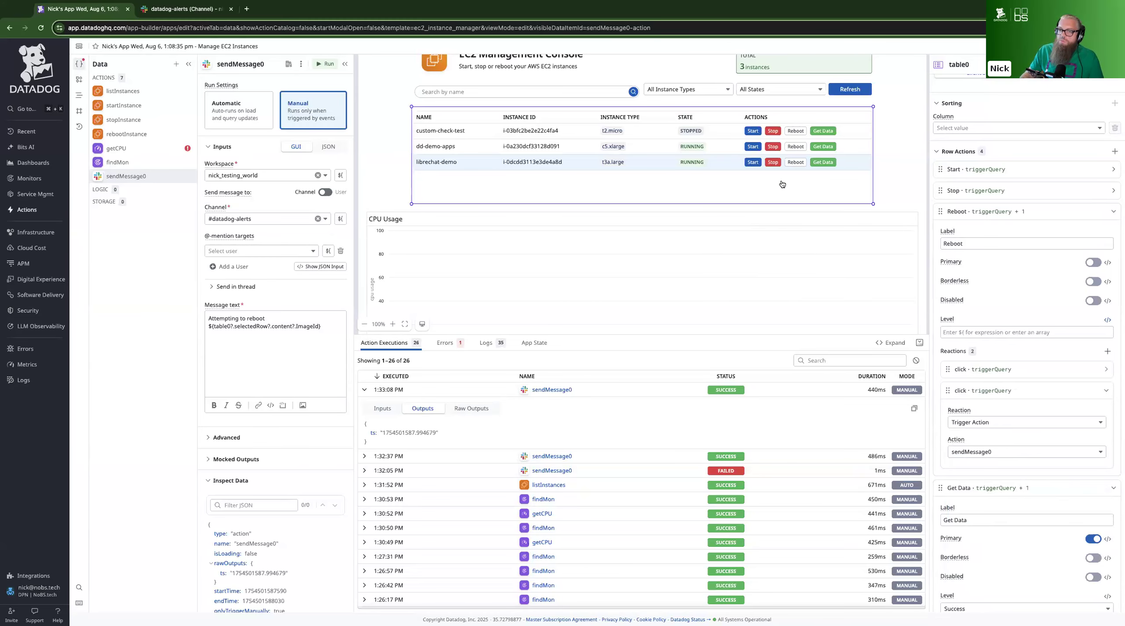
In rebootInstance's advanced settings, add a second Execution Finished event with a Trigger Action reaction that runs sendMessage0
left_click(296, 353)
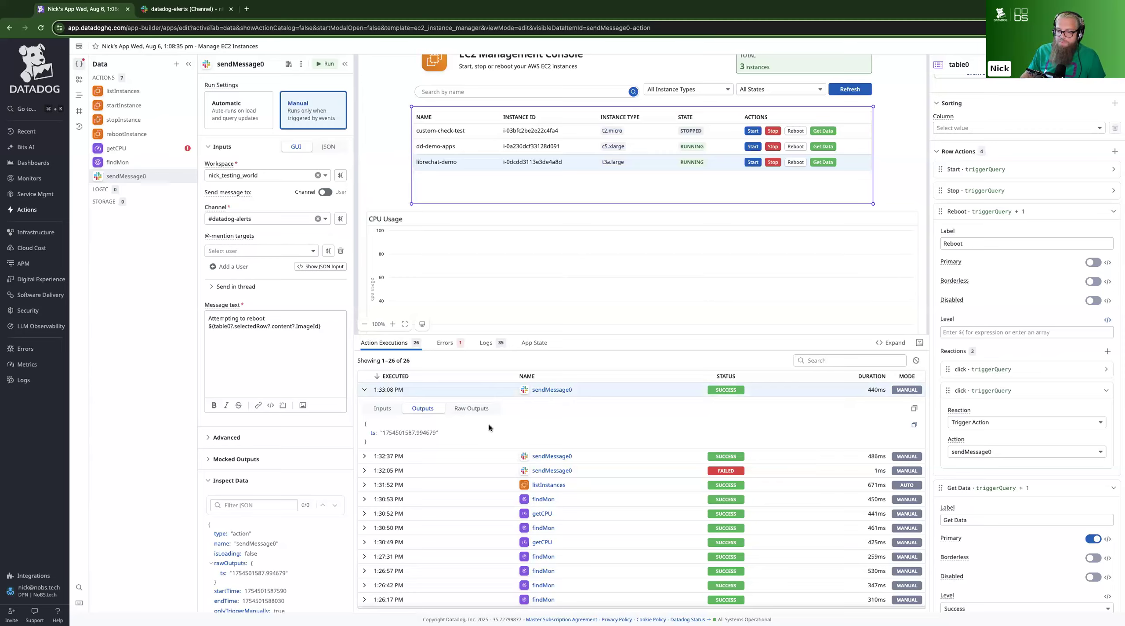
left_click(123, 136)
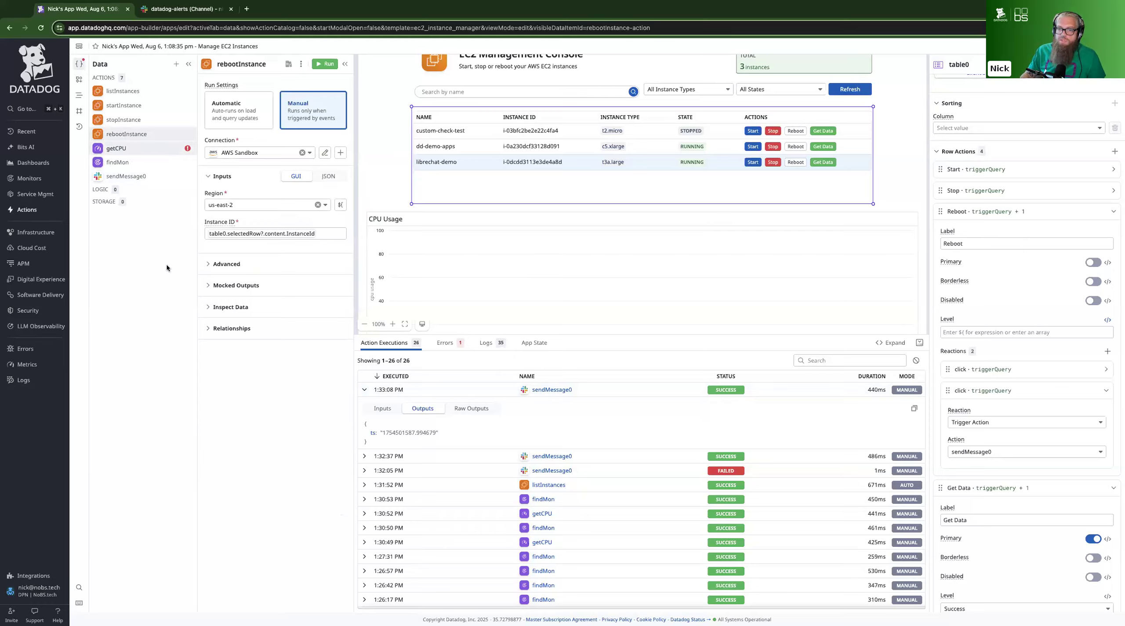
left_click(210, 264)
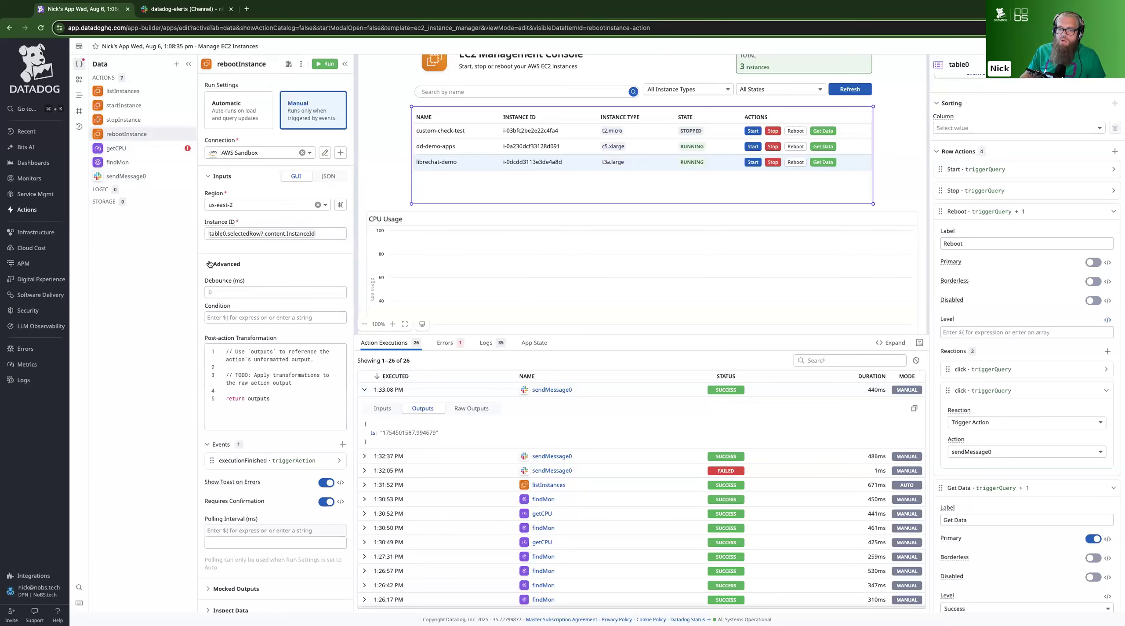
scroll(257, 263, "down", 1)
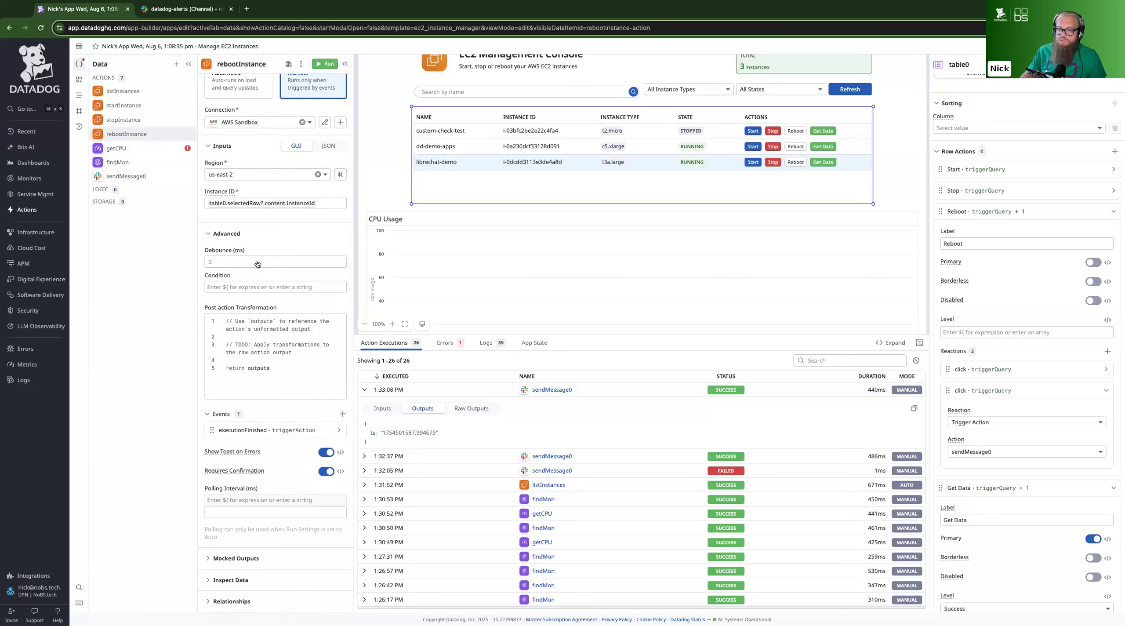
mouse_move(224, 413)
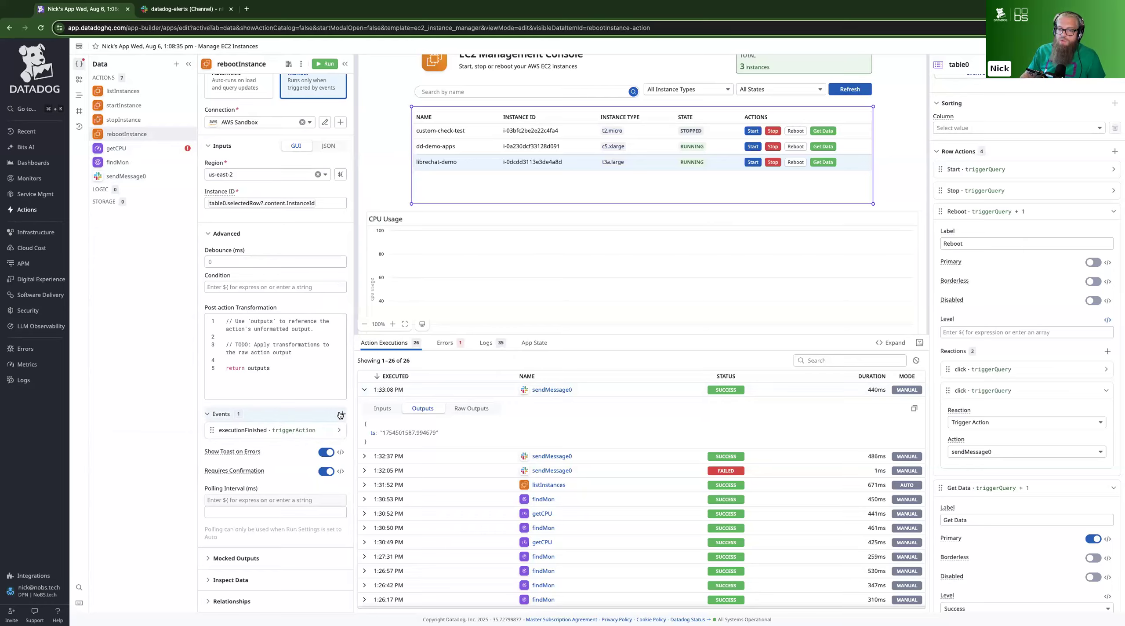
left_click(277, 430)
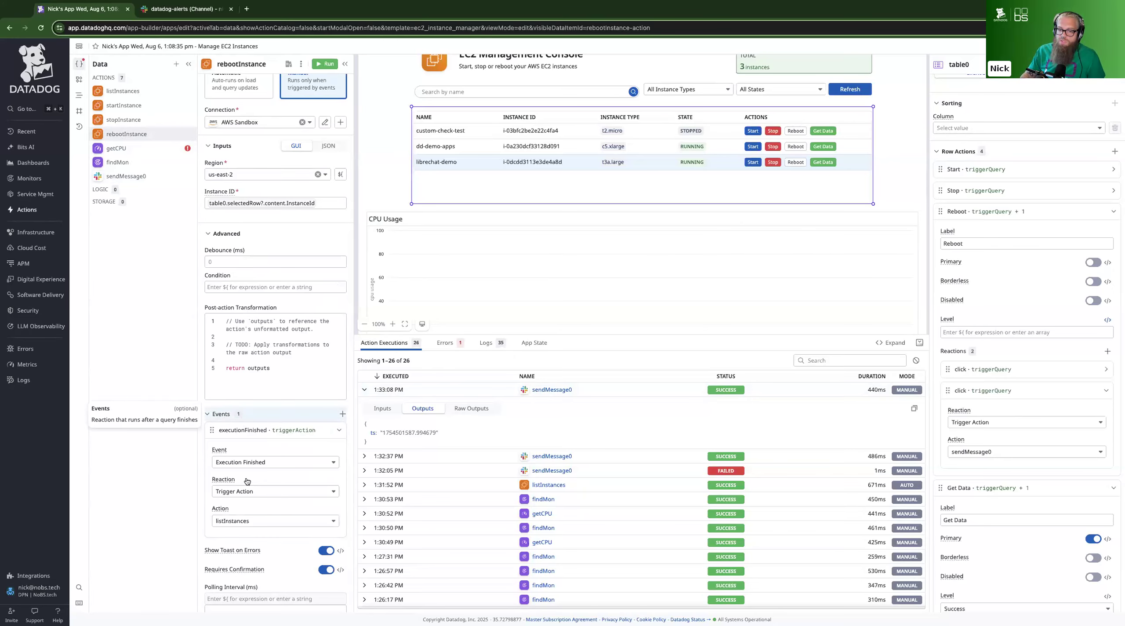
left_click(342, 414)
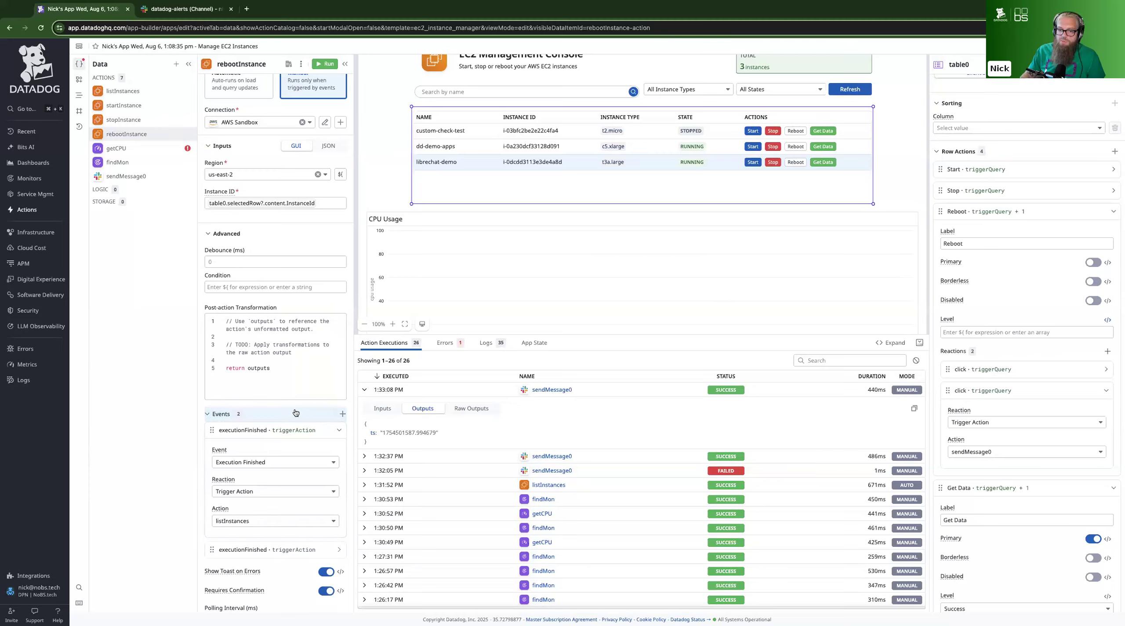
scroll(263, 435, "down", 3)
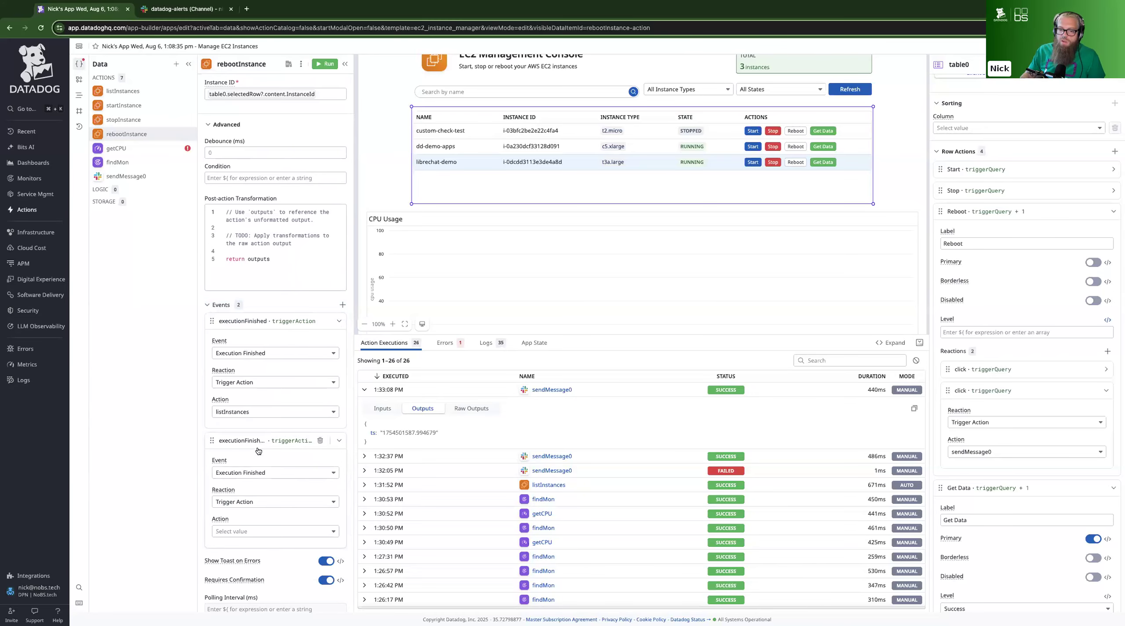
left_click(257, 531)
left_click(252, 518)
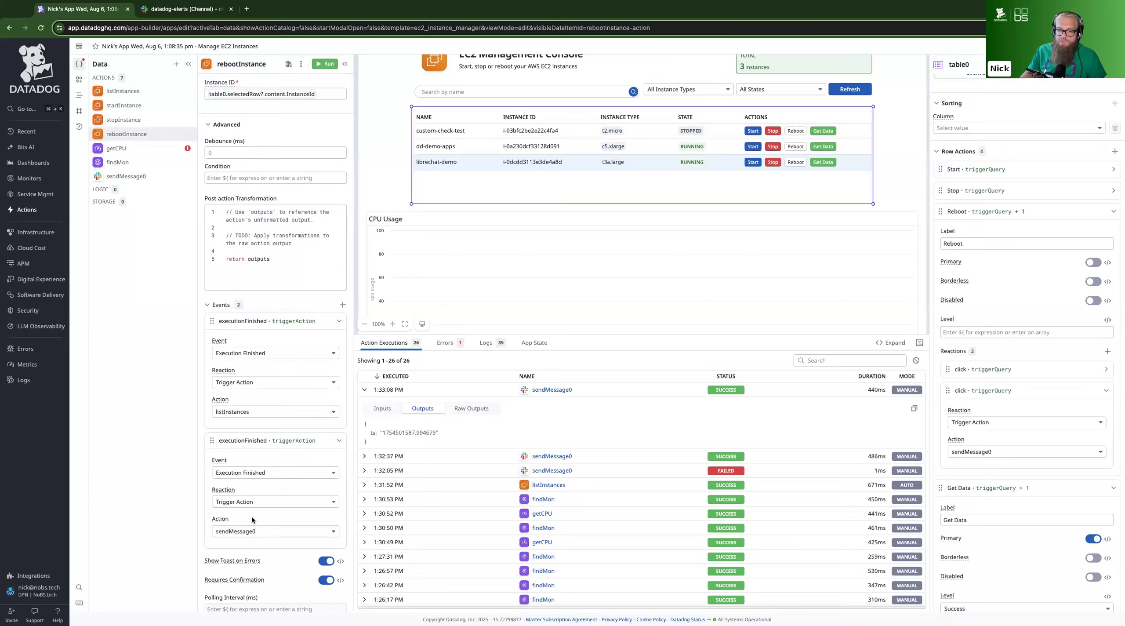
Review sendMessage0 and the action and event choices of rebootInstance's second event, and delete that event
left_click(127, 176)
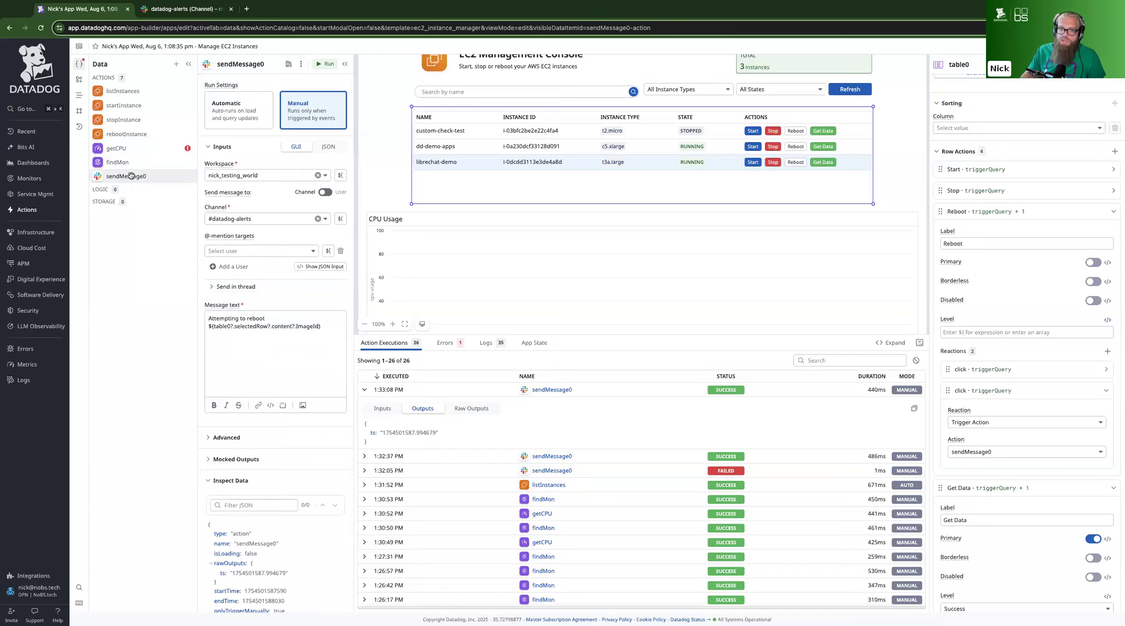
left_click(127, 134)
scroll(250, 461, "down", 3)
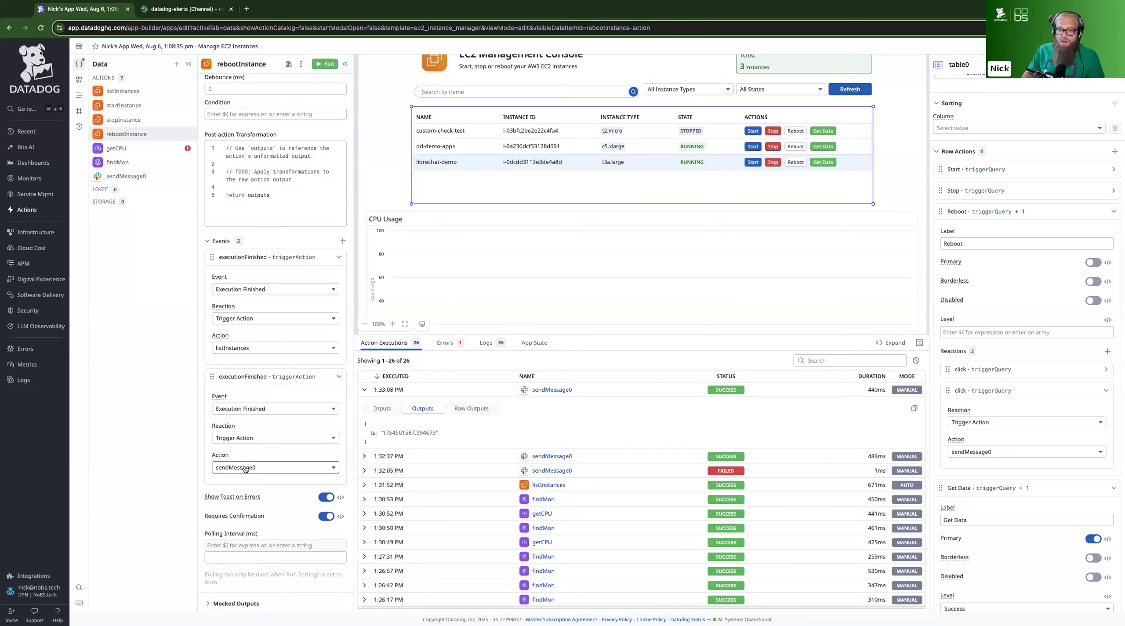
left_click(255, 468)
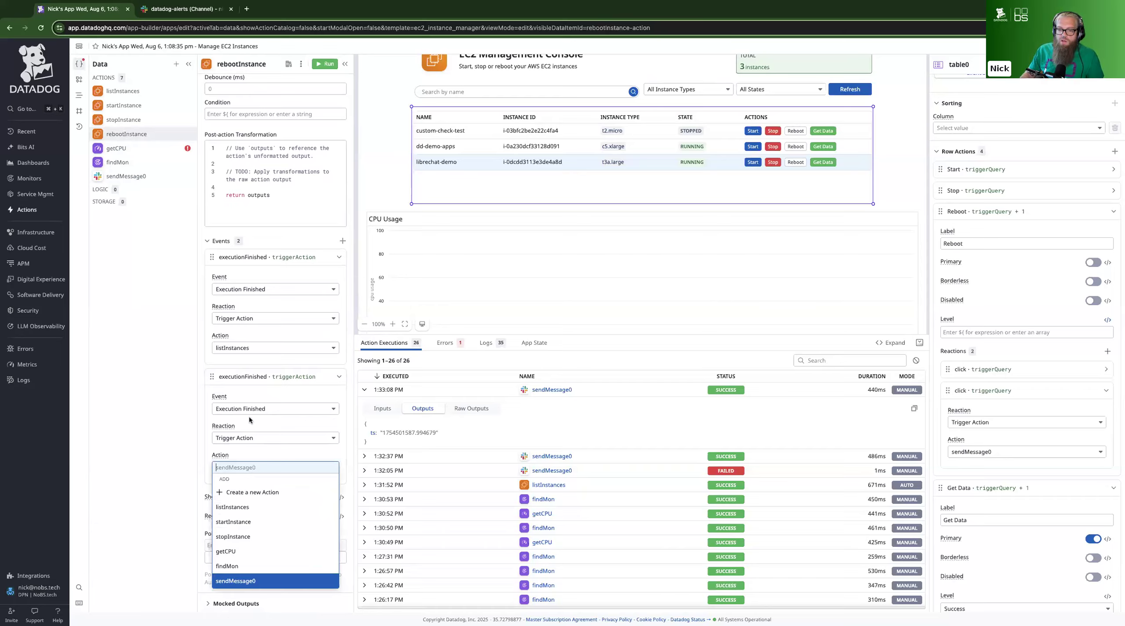
left_click(265, 419)
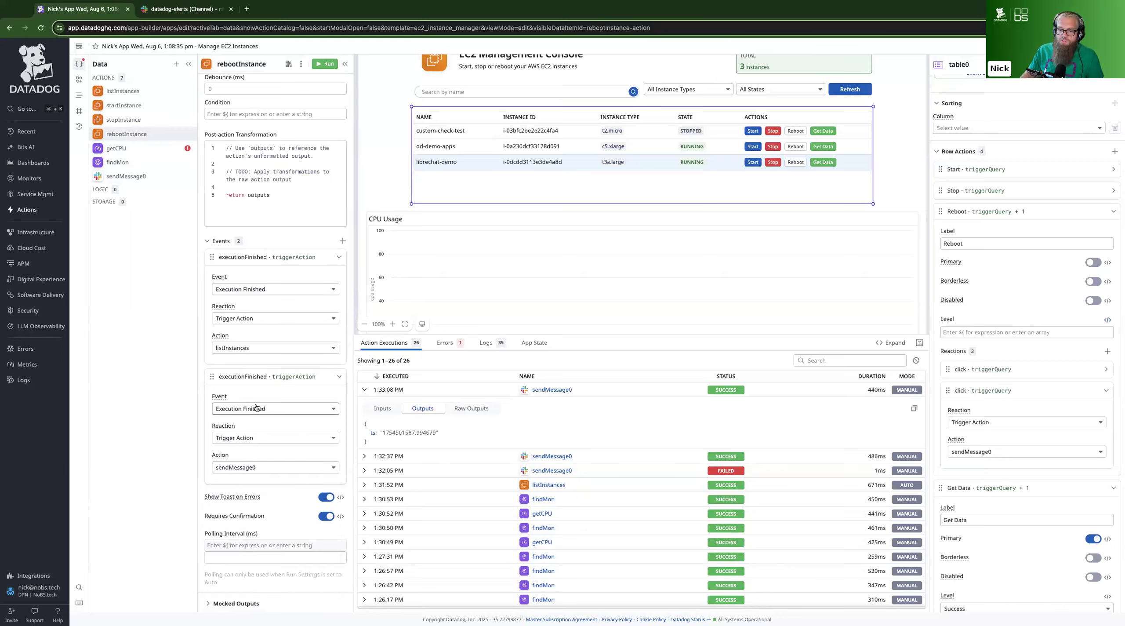
left_click(262, 409)
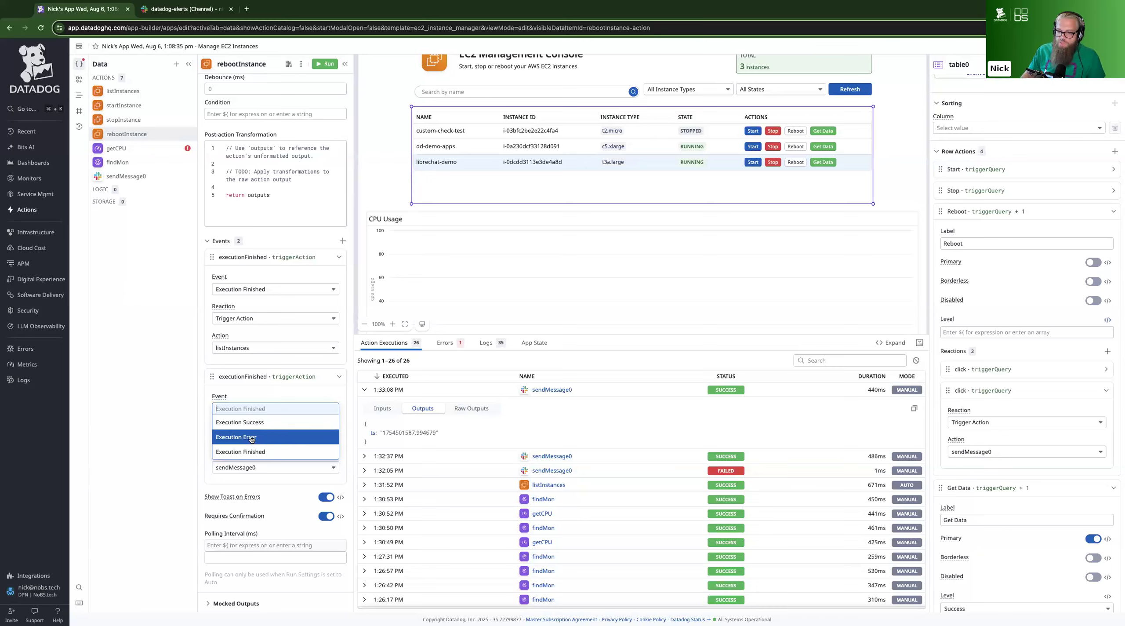
left_click(335, 377)
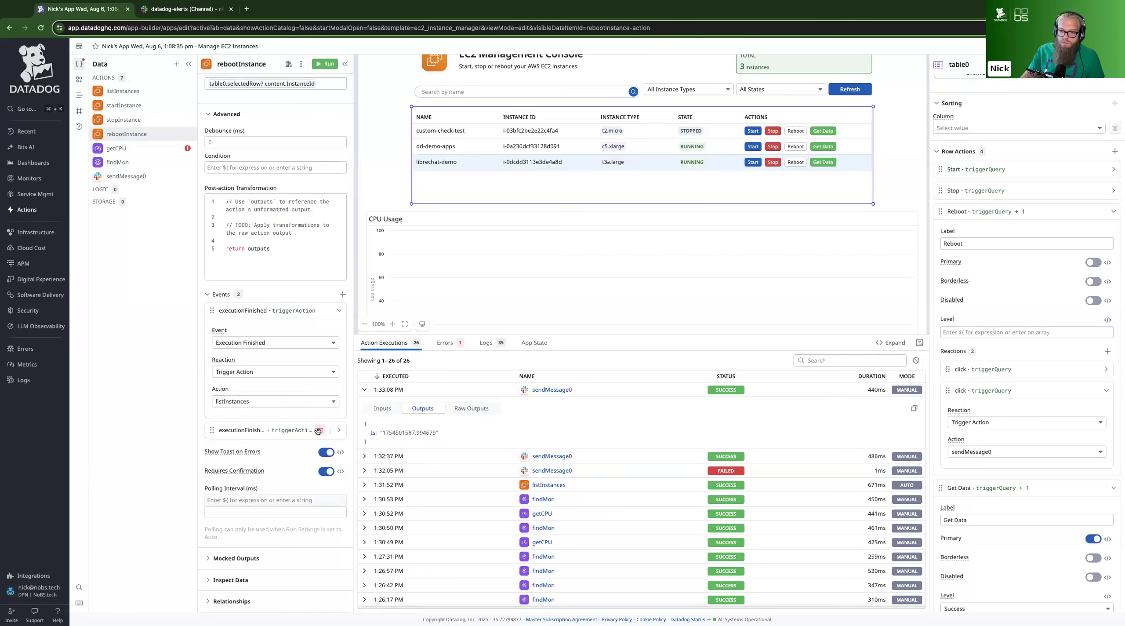
left_click(318, 429)
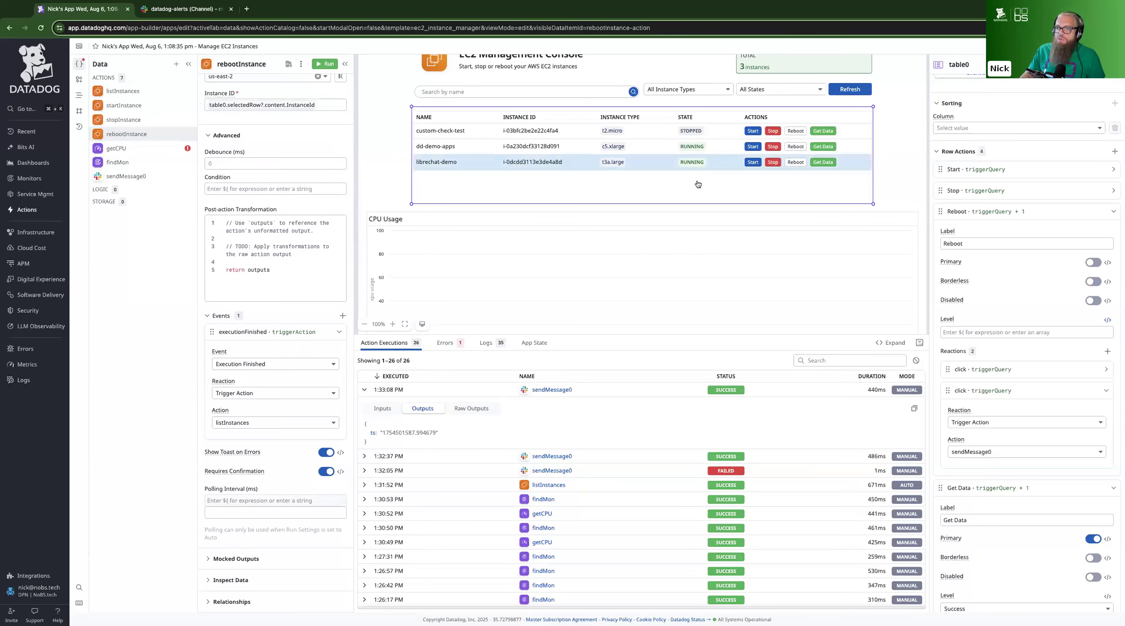
Enlarge the app preview and get the CPU and monitor data for the librechat-demo instance
left_click_drag(867, 337, 867, 495)
left_click(824, 164)
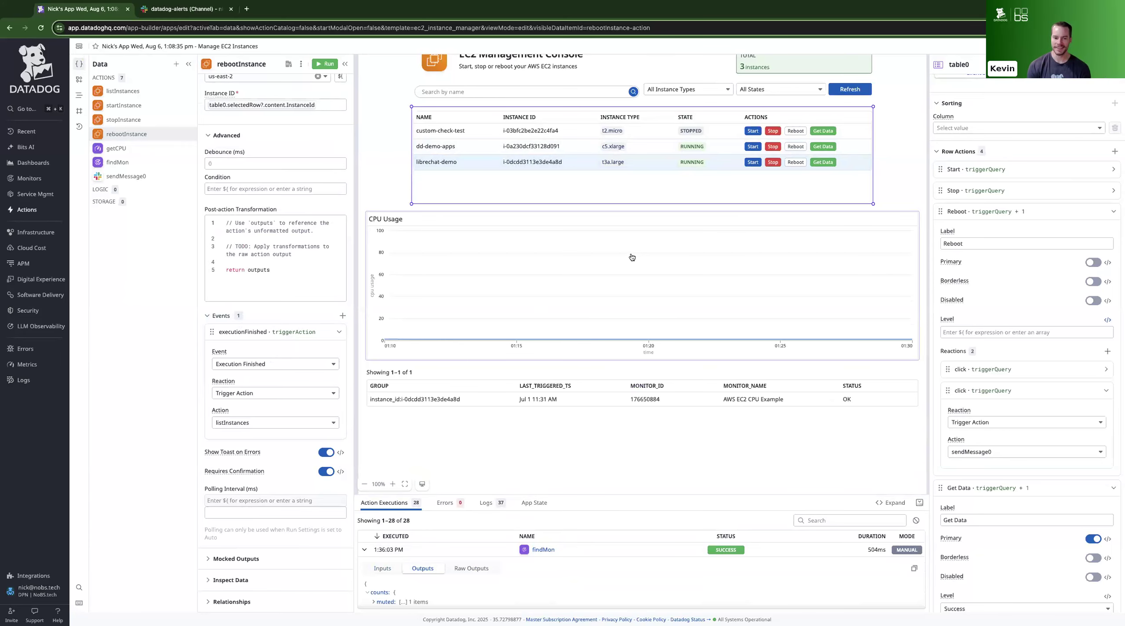
Request a reboot of librechat-demo, inspect the inputs in the confirmation dialog, and cancel the request
left_click(796, 162)
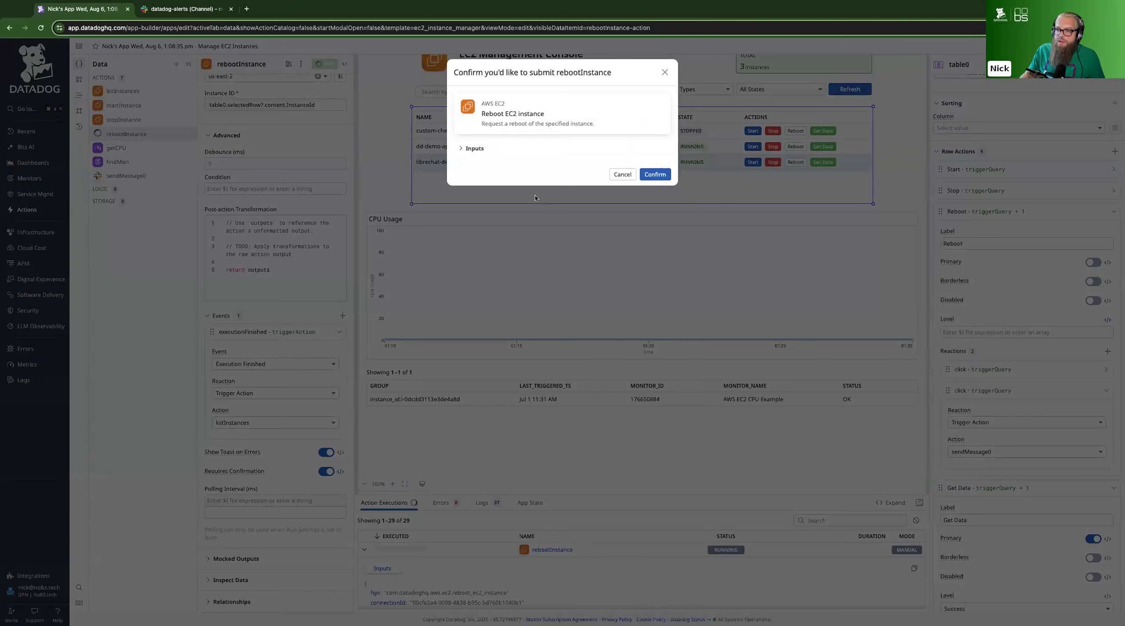
left_click(531, 156)
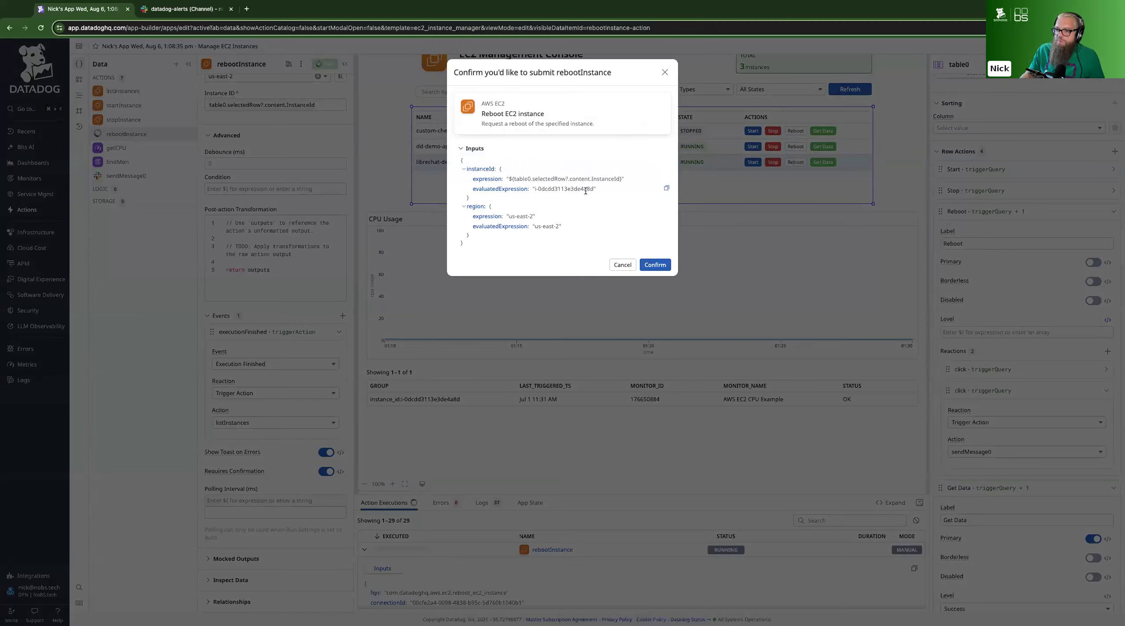
left_click(622, 264)
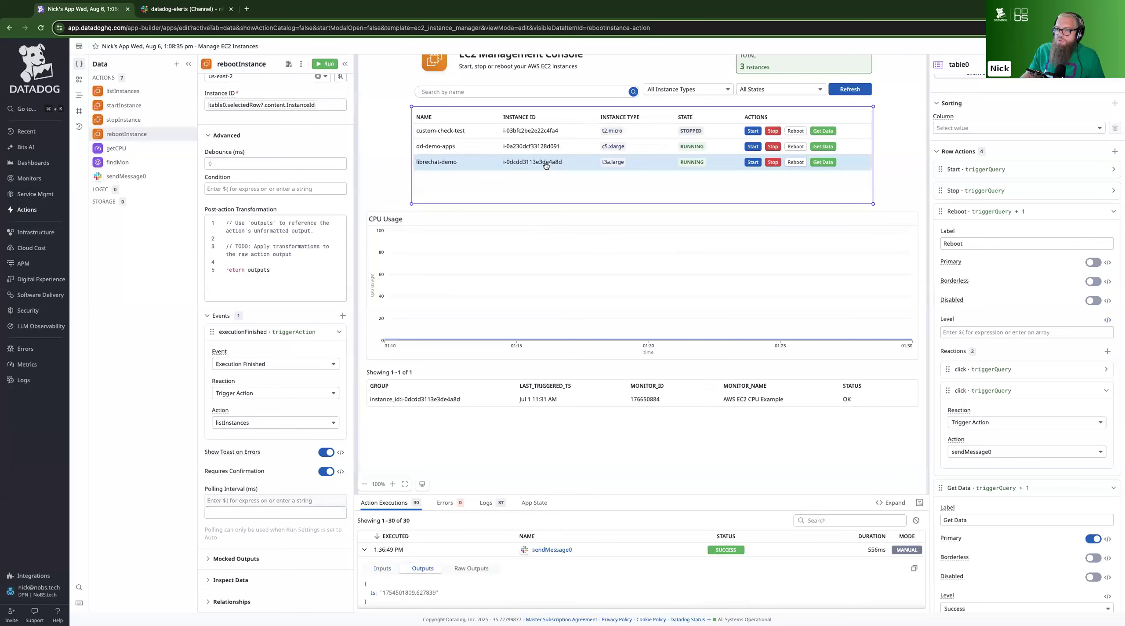
Reboot the librechat-demo instance, confirm the request, and check the latest reboot messages in Slack's datadog-alerts channel
left_click(796, 162)
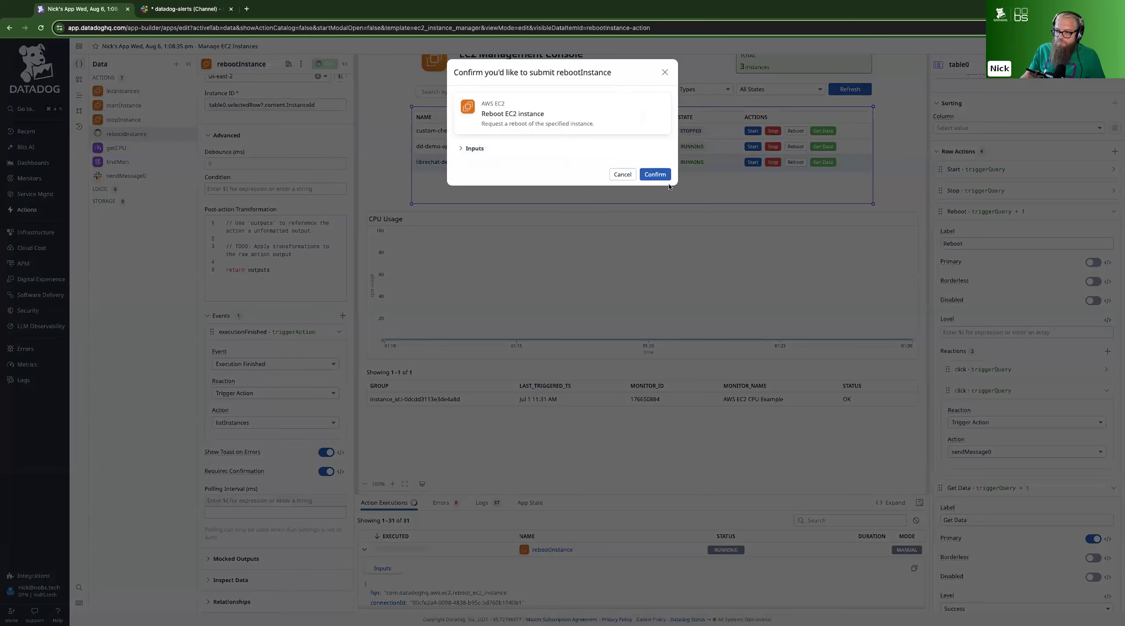
left_click(654, 174)
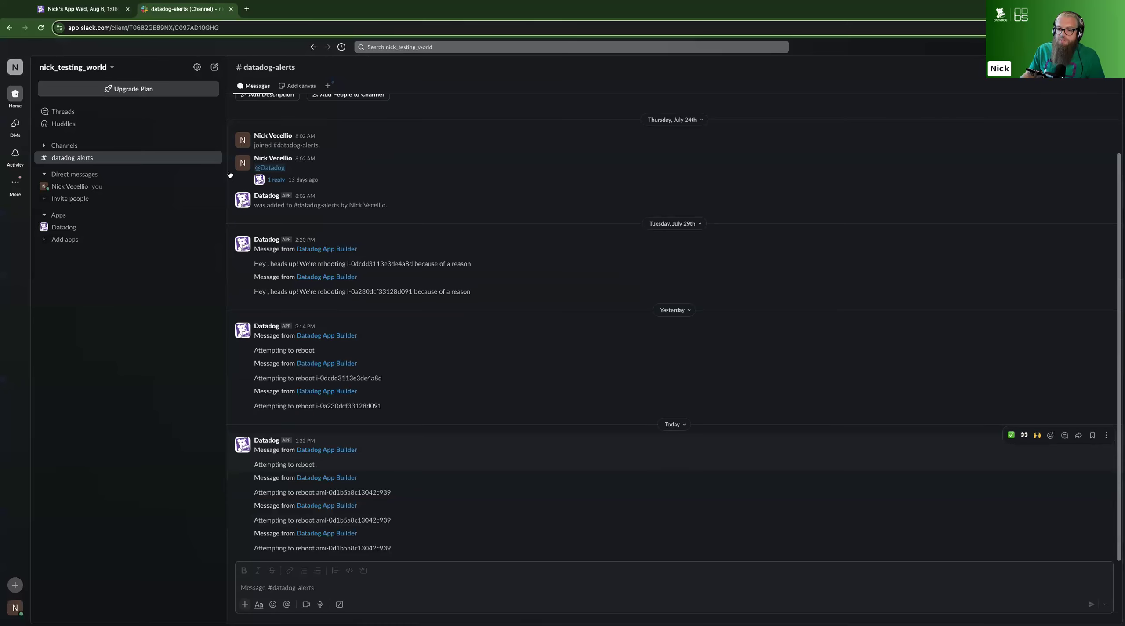
left_click(166, 10)
left_click_drag(394, 550, 254, 533)
left_click(463, 582)
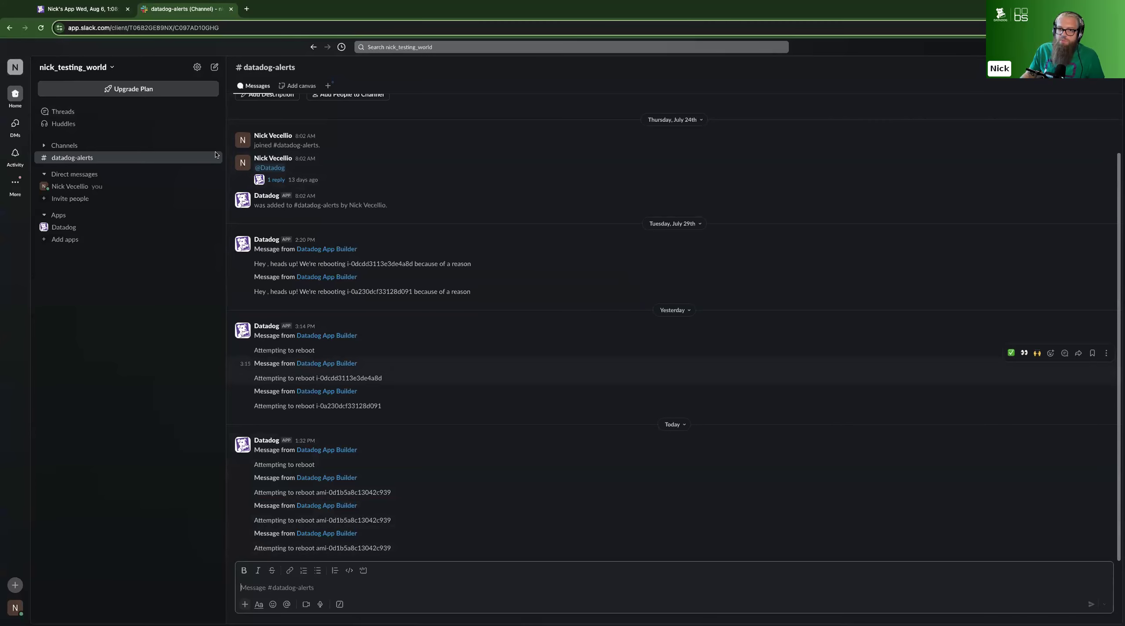
Back in Datadog, enlarge the action execution log and inspect the outputs of the latest rebootInstance run
left_click(100, 9)
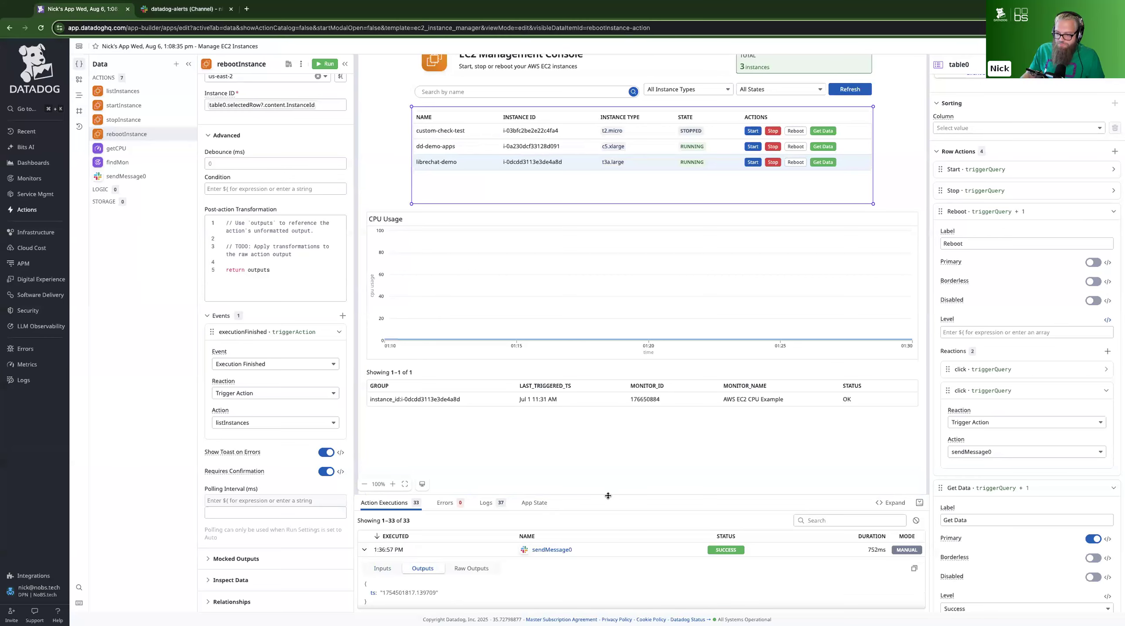
left_click_drag(643, 494, 615, 304)
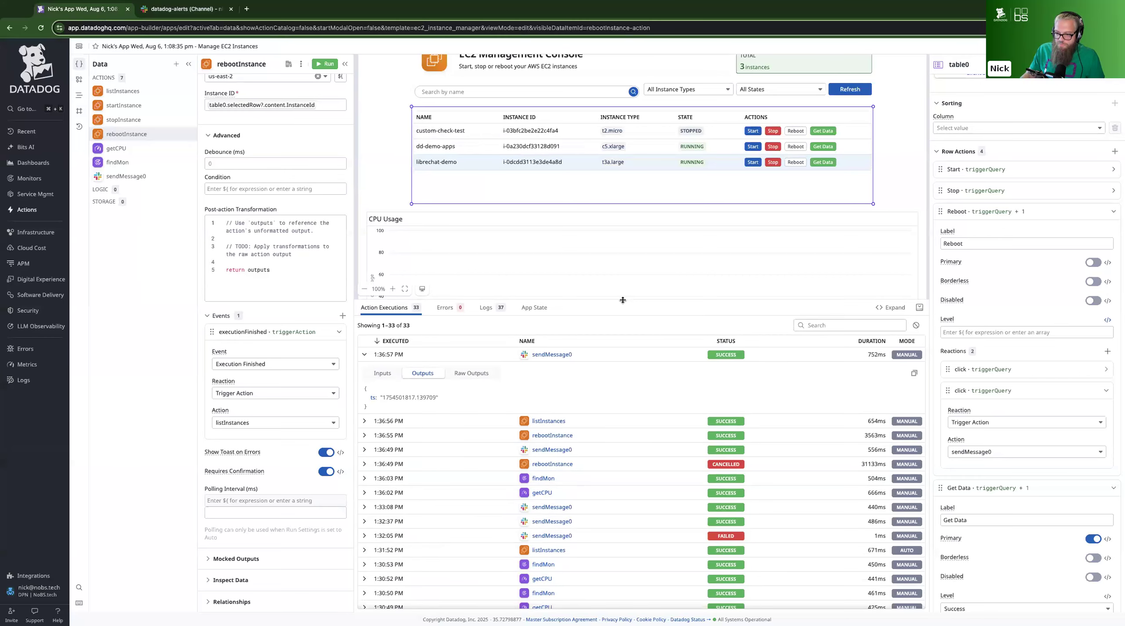
left_click(364, 434)
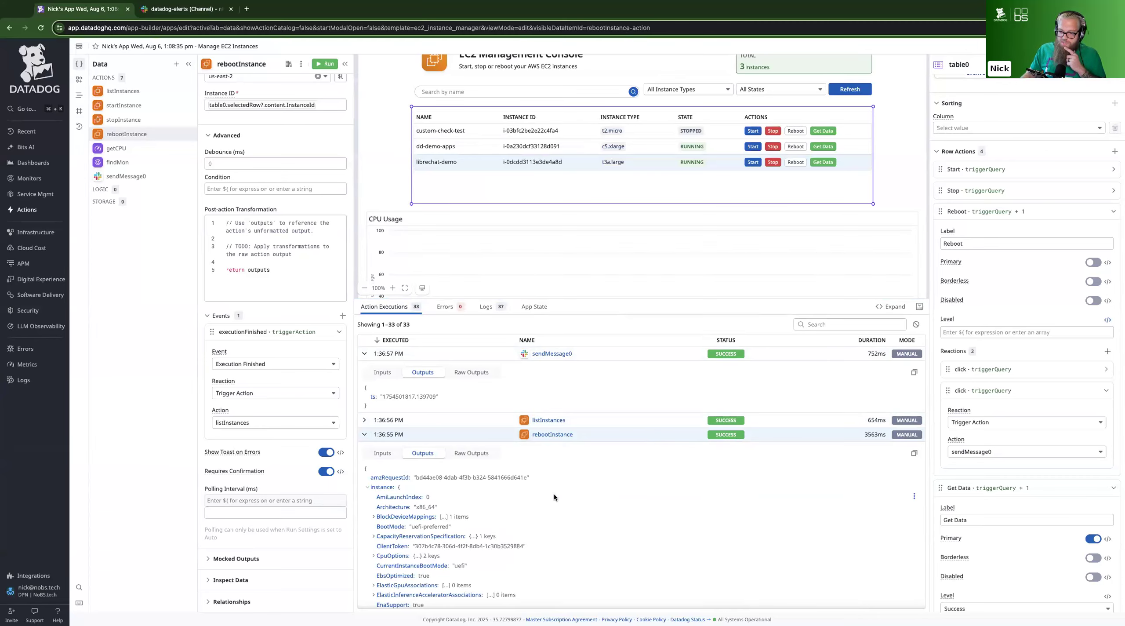
Read through the latest rebootInstance outputs and shrink the execution log to bring the whole app preview into view
scroll(545, 496, "down", 5)
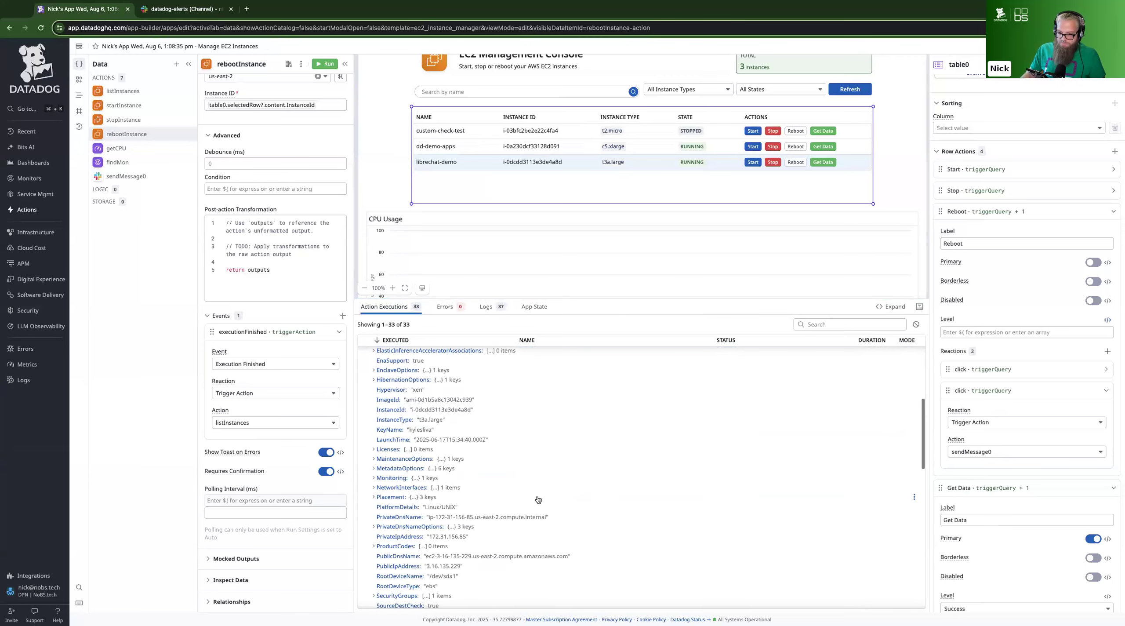
scroll(538, 500, "down", 5)
scroll(537, 499, "up", 4)
scroll(537, 499, "up", 6)
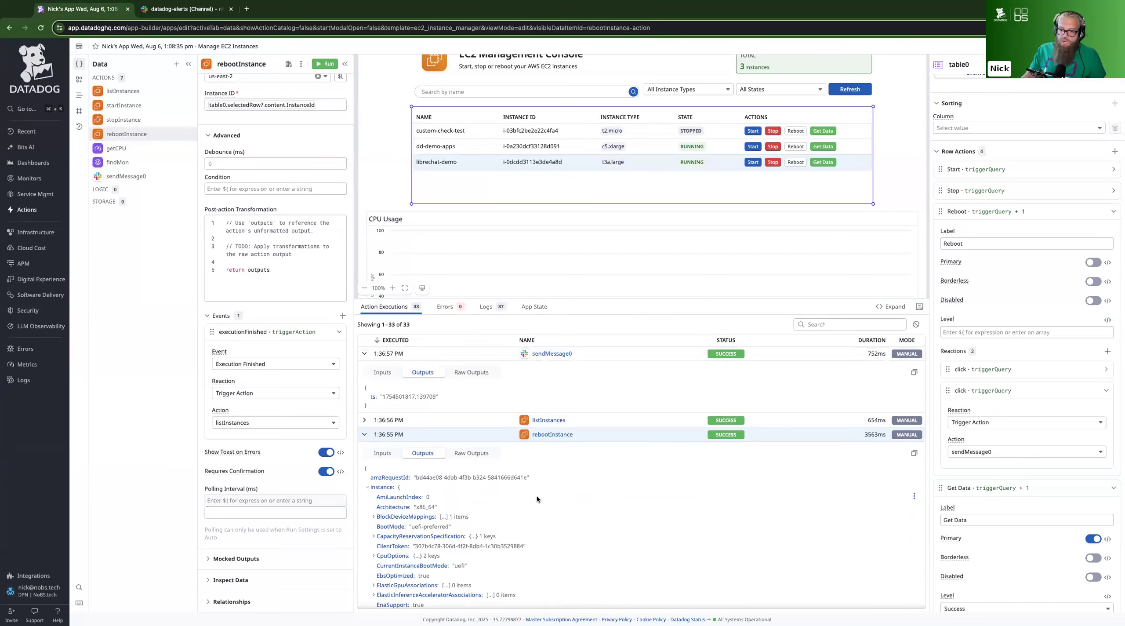
left_click_drag(619, 301, 608, 496)
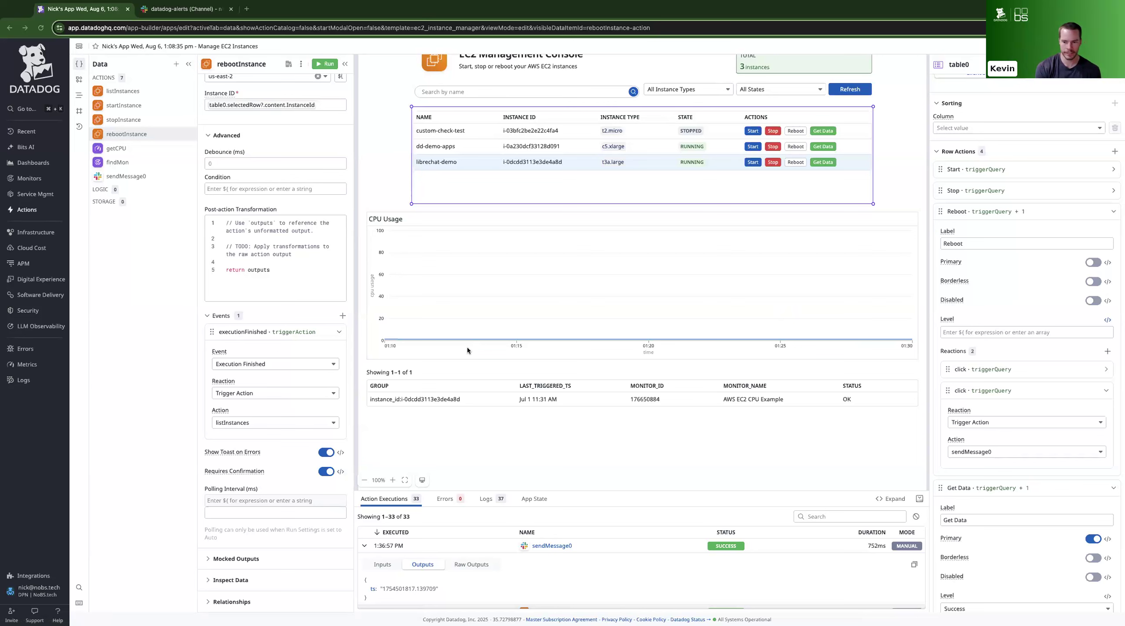
scroll(467, 347, "up", 3)
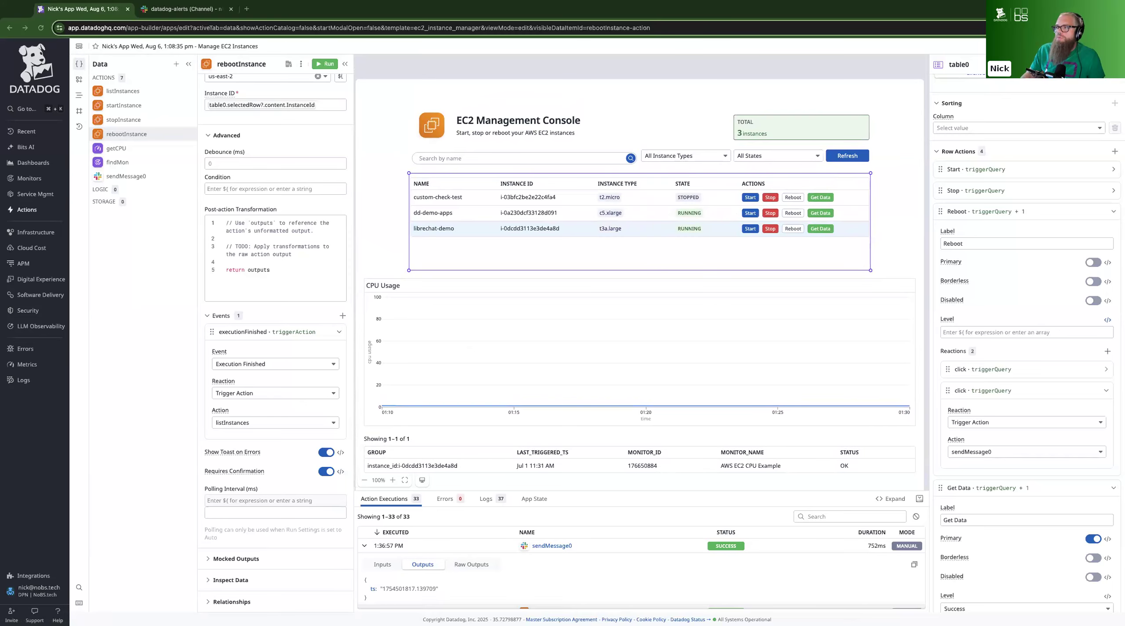
Open the app's dependency graph and highlight table0 among the component relationships
left_click(1114, 46)
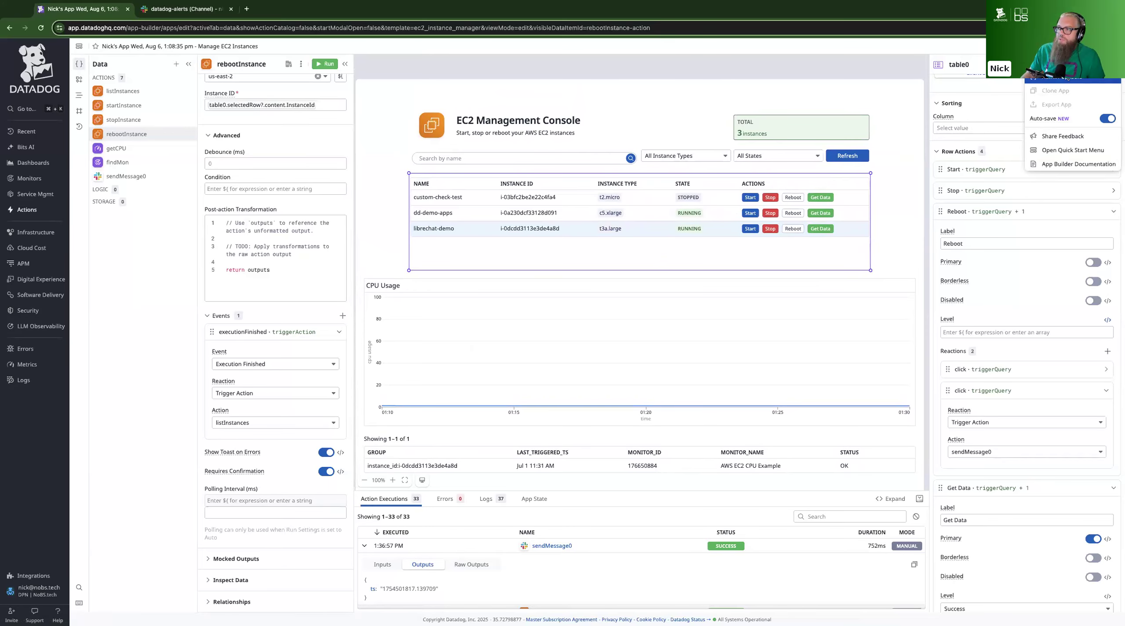
left_click(1066, 77)
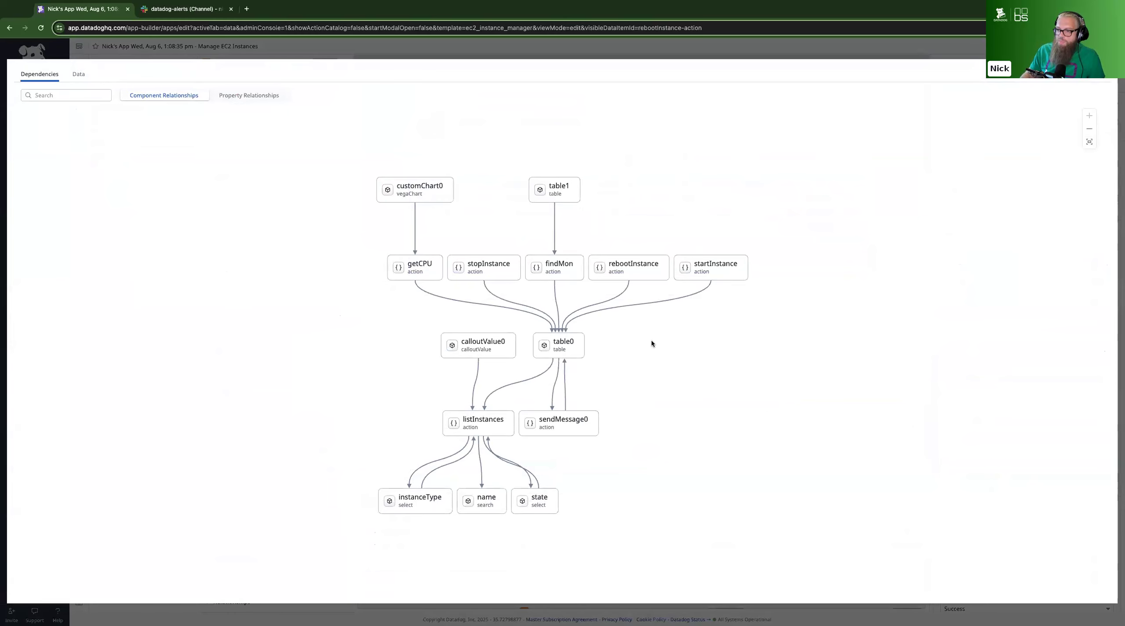
left_click(565, 343)
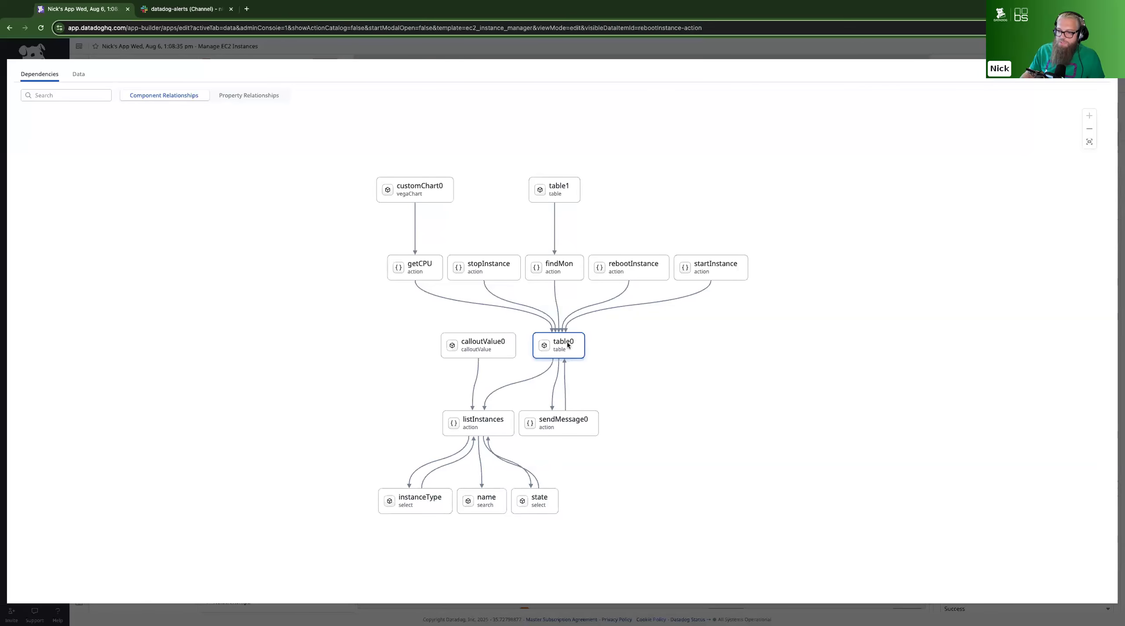
left_click(568, 346)
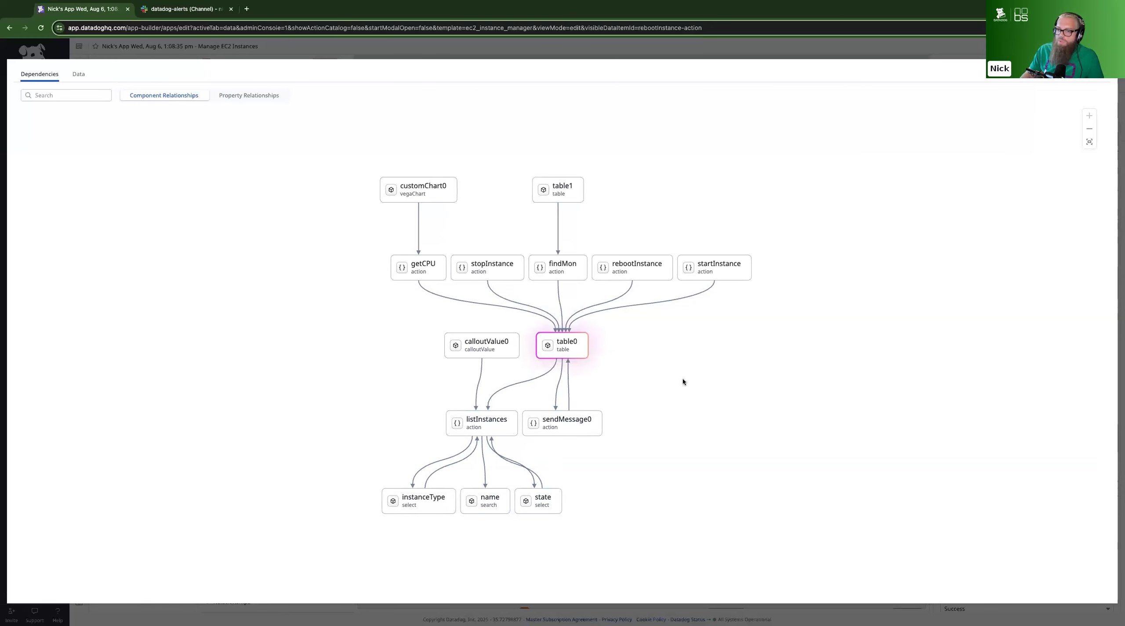
Switch the dependency graph to property relationships and examine the links around table0 and listInstances
left_click(241, 97)
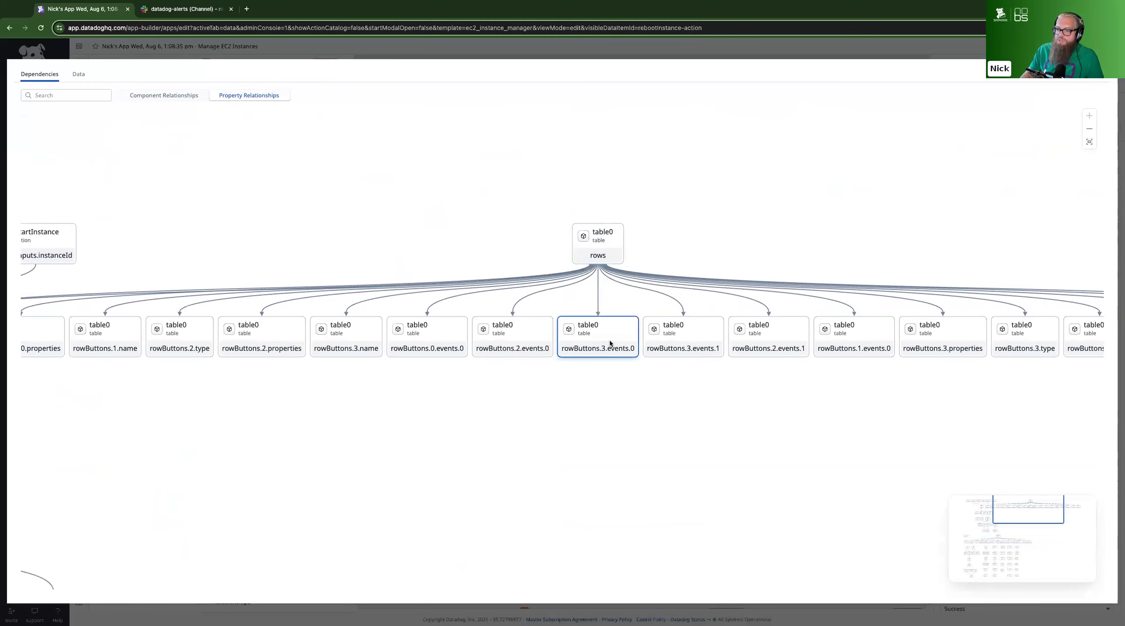
scroll(466, 445, "down", 10)
left_click_drag(390, 488, 602, 295)
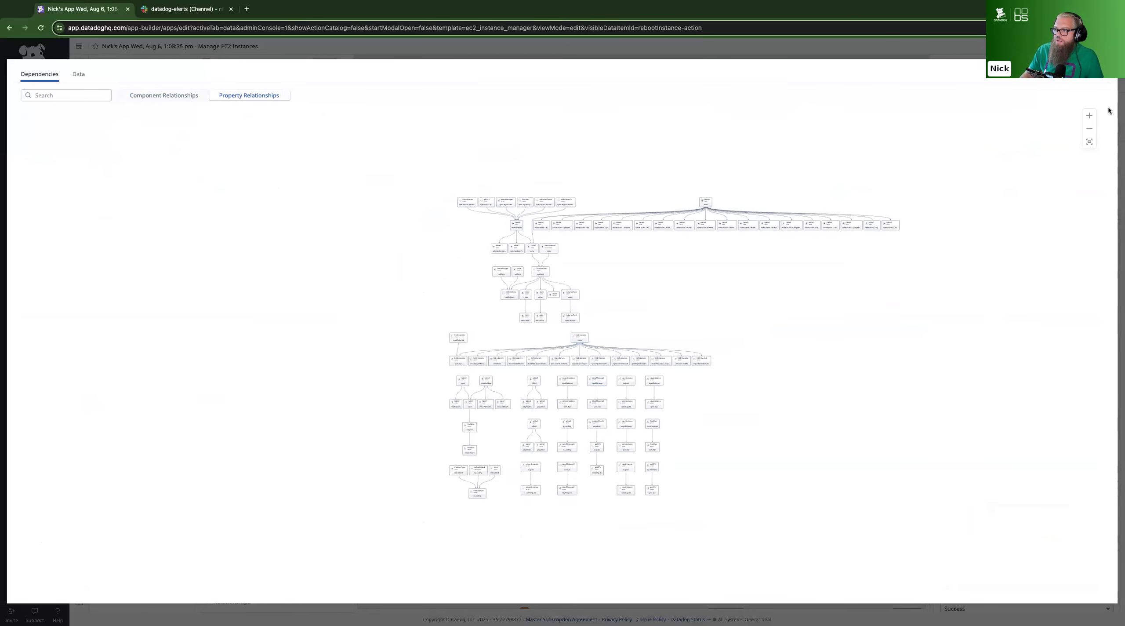
left_click(1089, 115)
left_click(1089, 115)
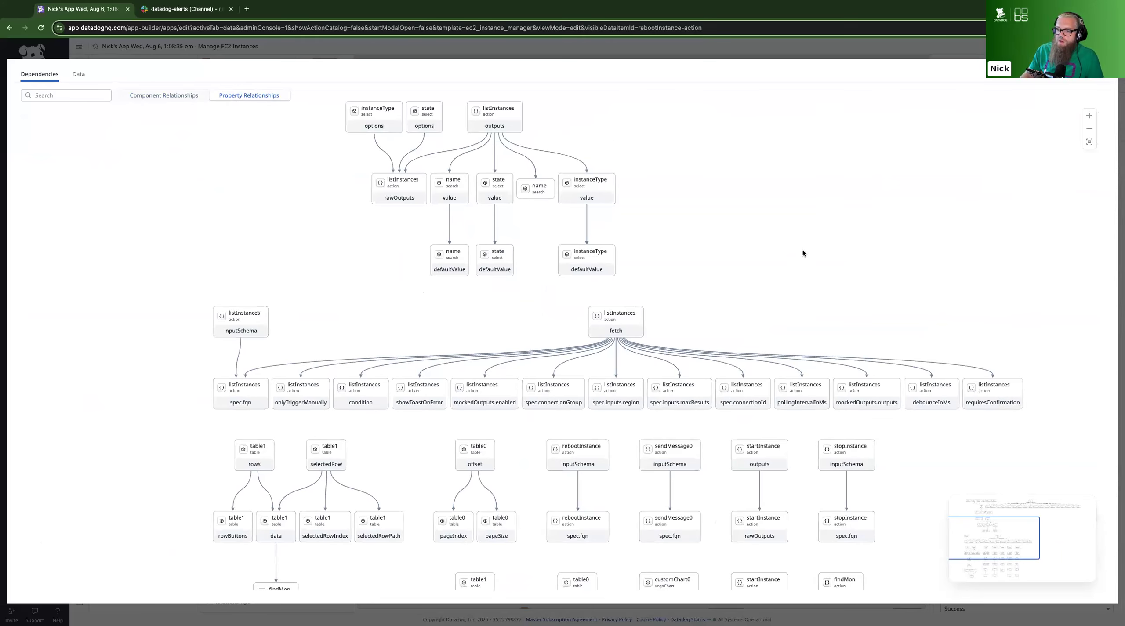
left_click_drag(804, 252, 787, 125)
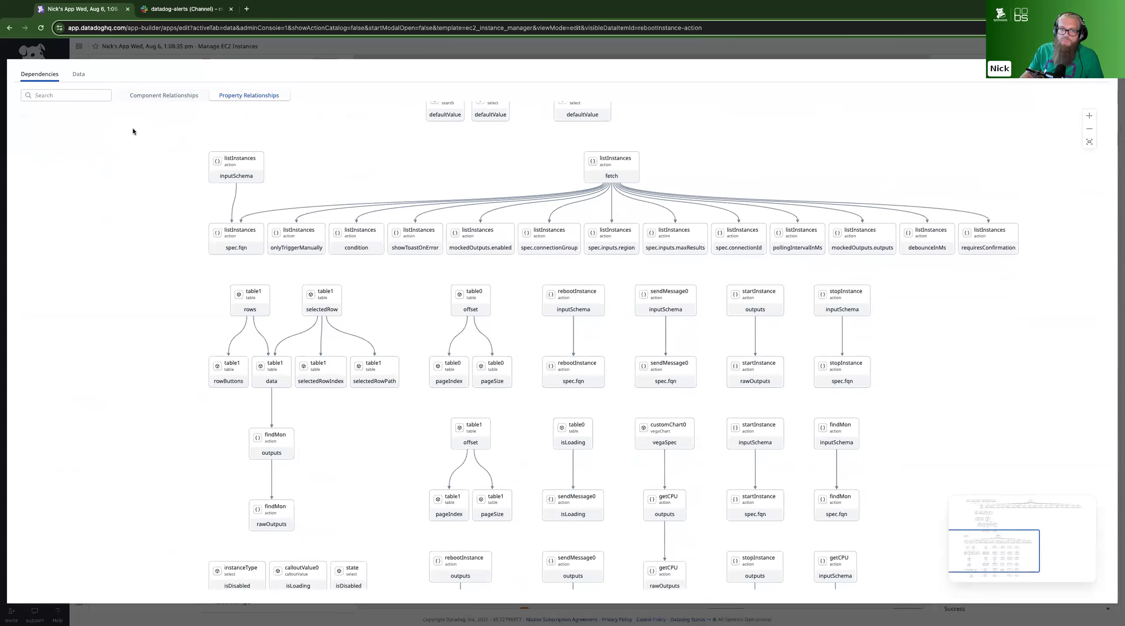
Inspect the app's raw component and action data, including findMon, sendMessage0 and rebootInstance, and return to the editor
left_click(79, 73)
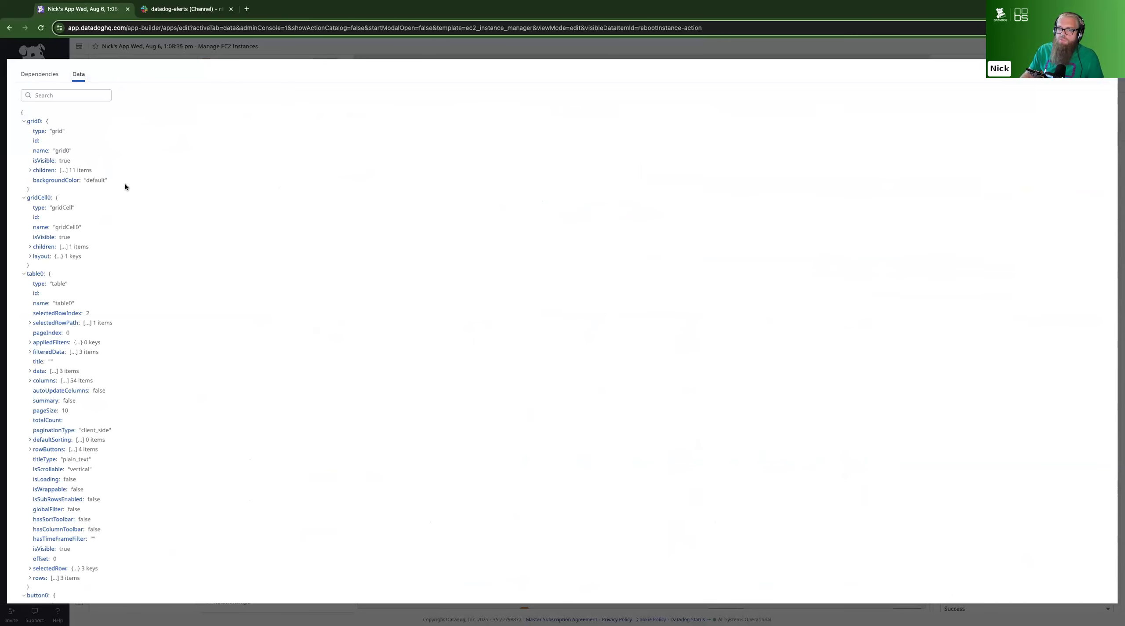
scroll(118, 176, "down", 20)
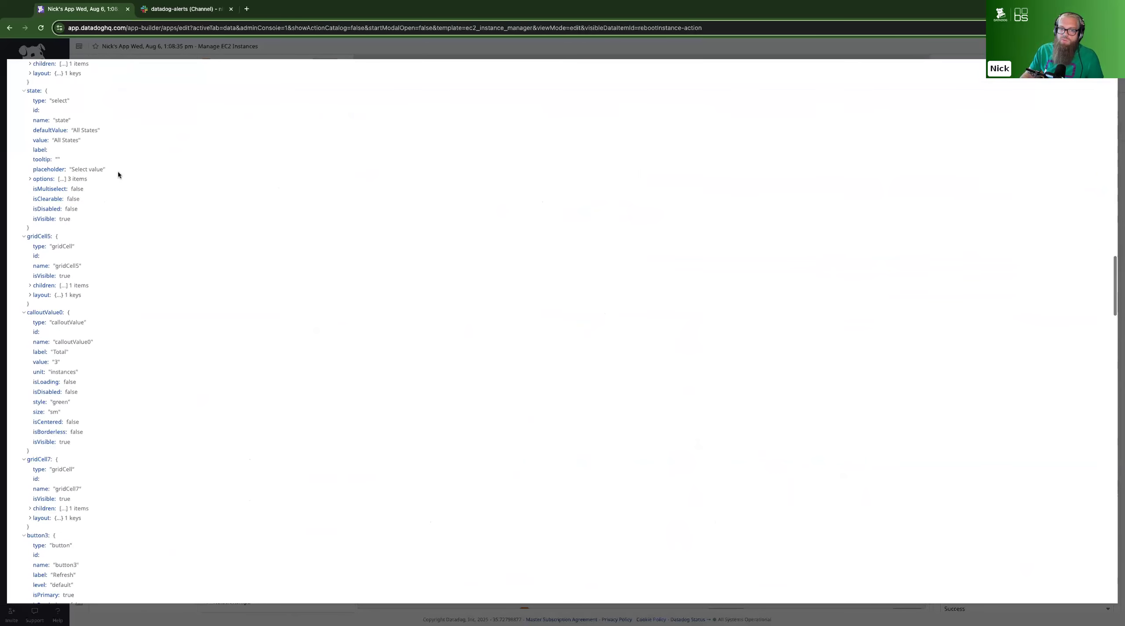
scroll(118, 175, "down", 15)
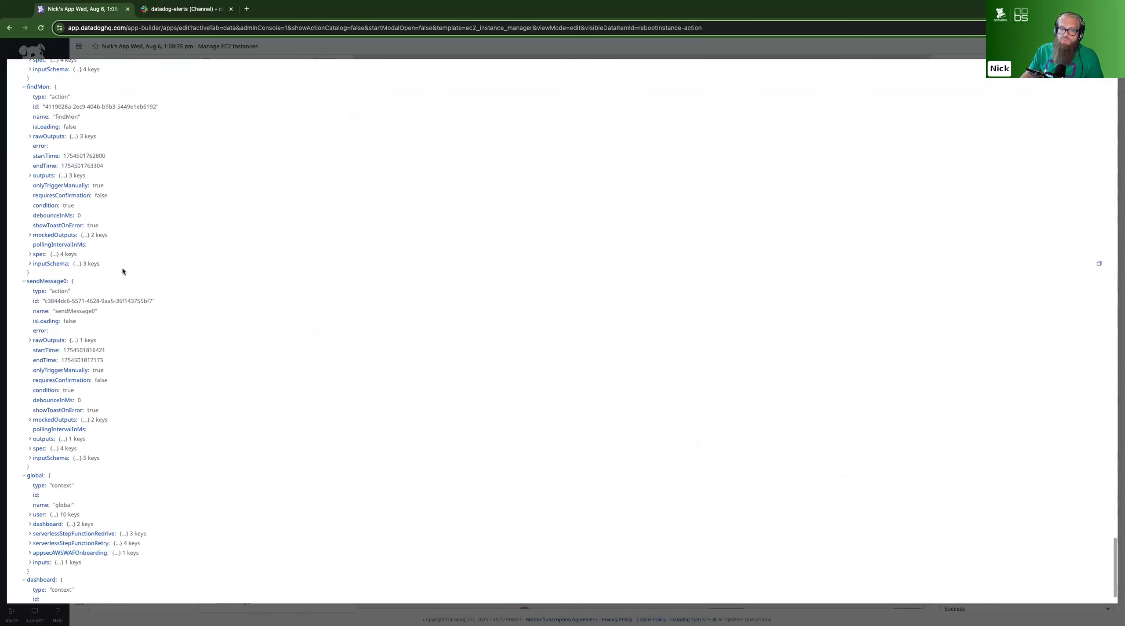
left_click(116, 264)
left_click(88, 283)
left_click(90, 311)
scroll(306, 429, "up", 15)
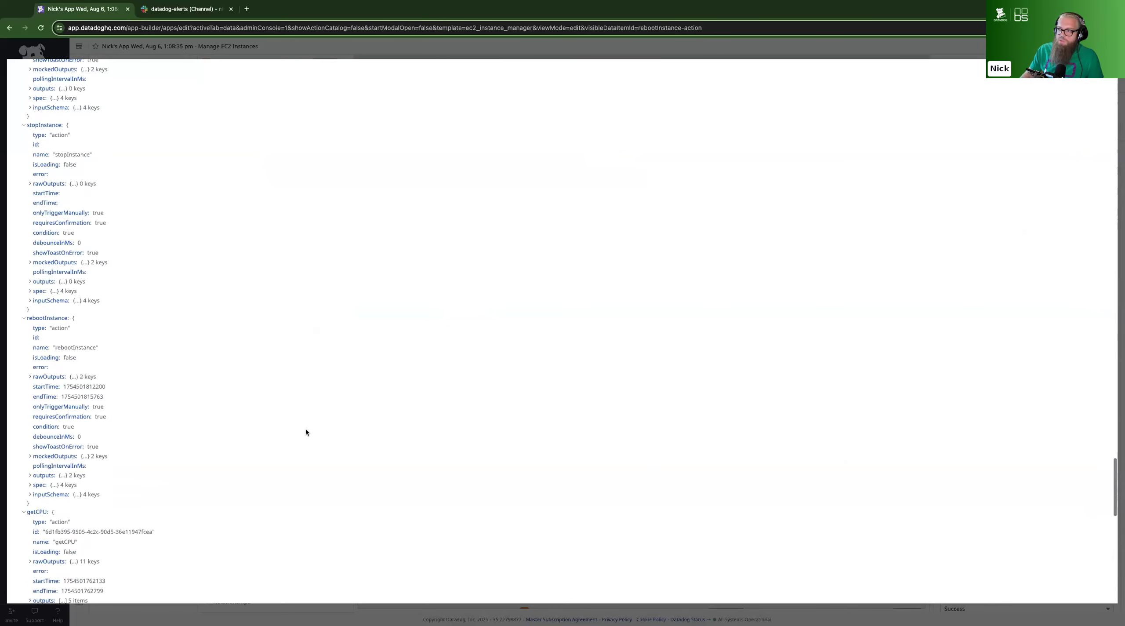
scroll(307, 433, "up", 10)
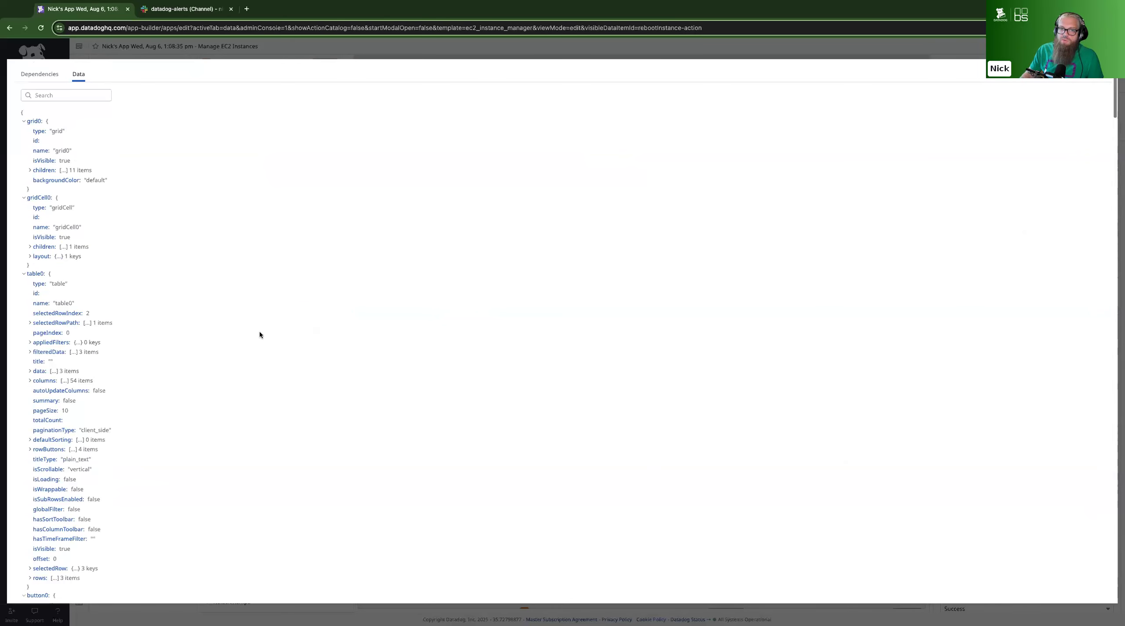
left_click(934, 48)
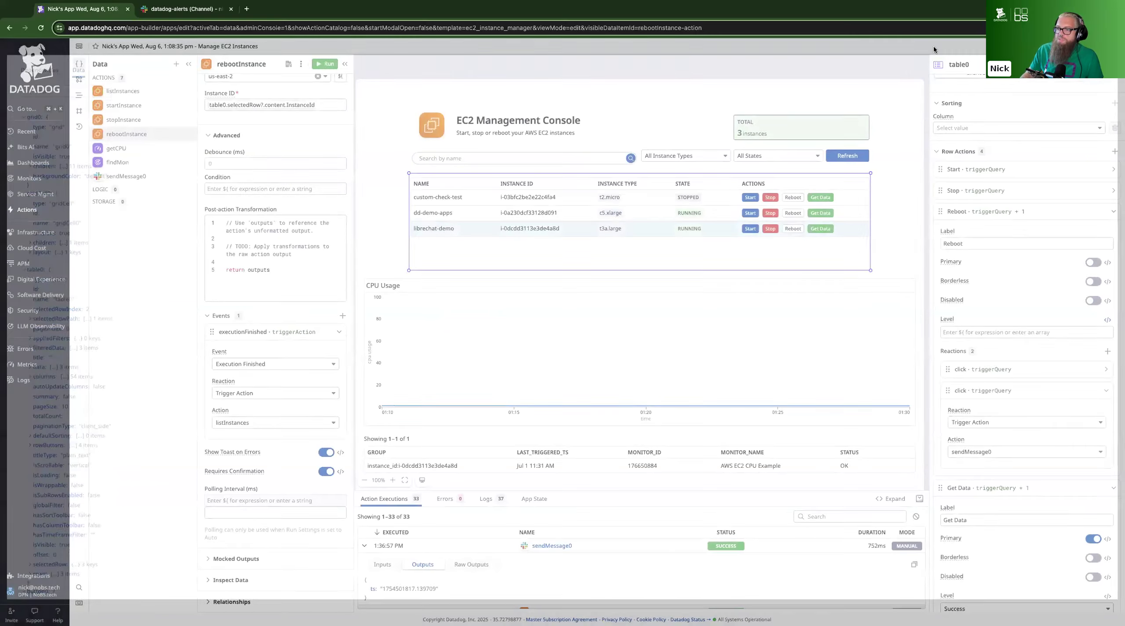
Rename the app "Demo from Webinar" in its properties and save it
left_click(905, 210)
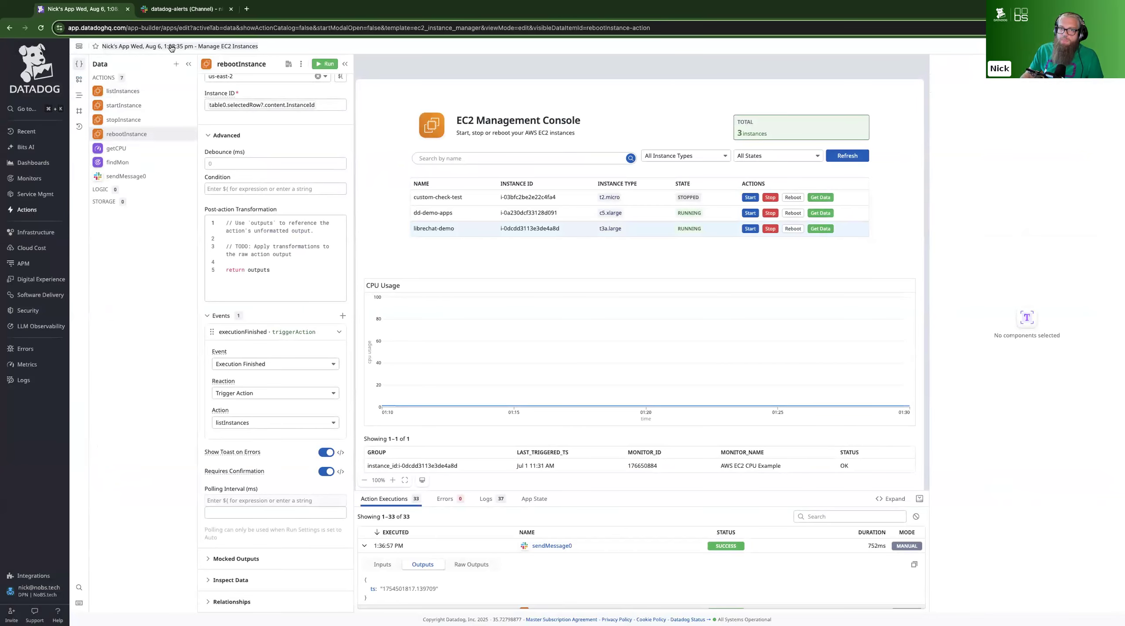
left_click(227, 49)
triple_click(130, 106)
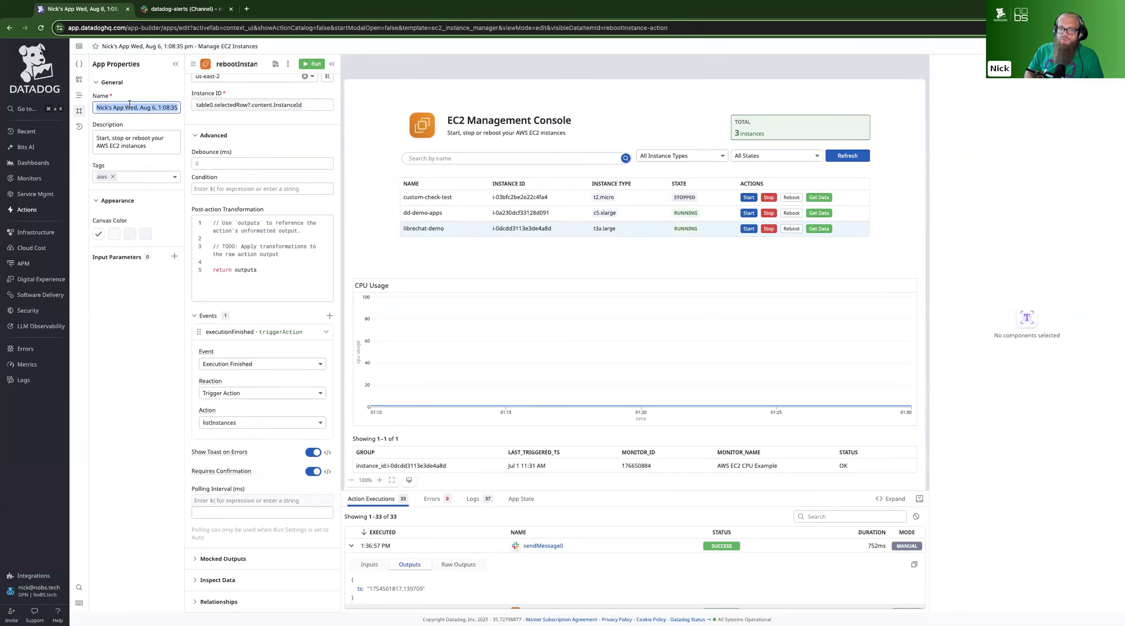
type("Demo ")
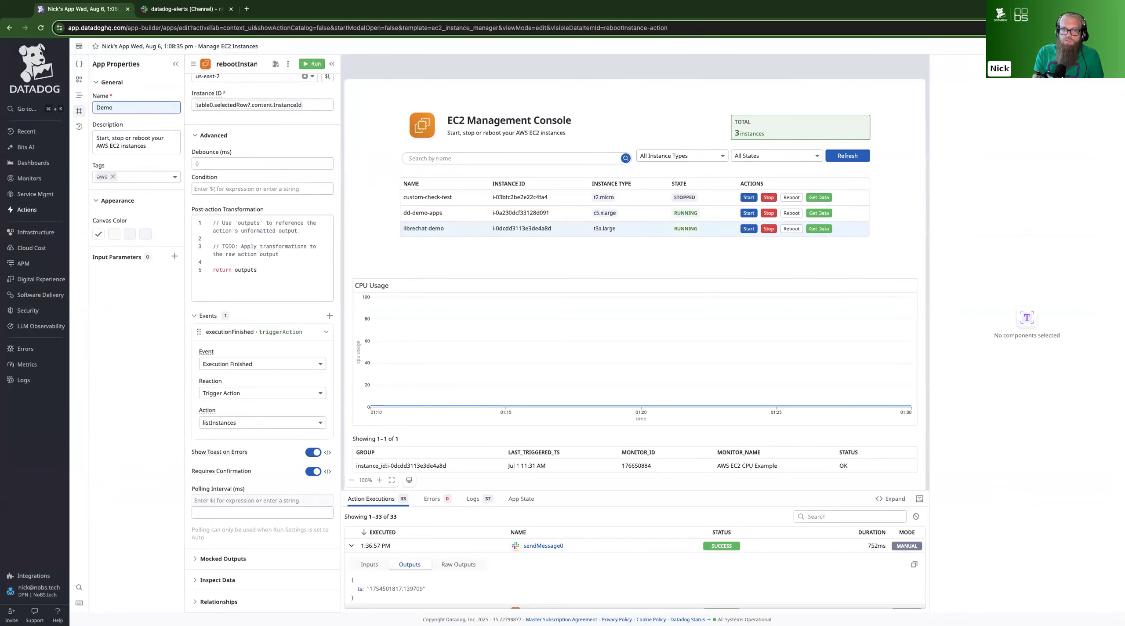
type("from Webinar")
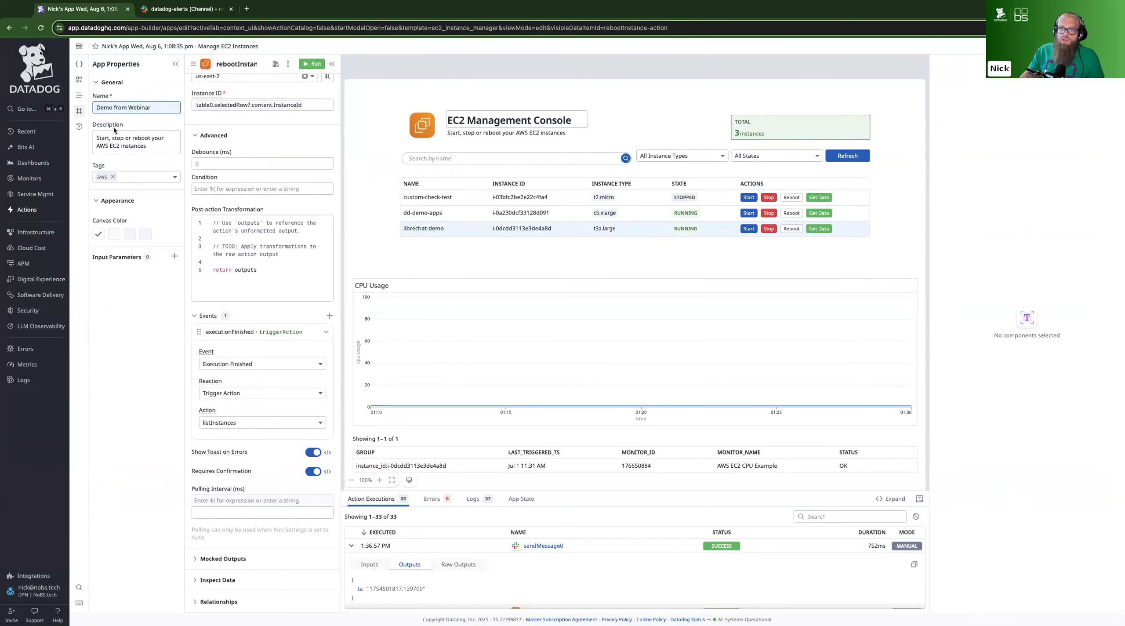
left_click(137, 295)
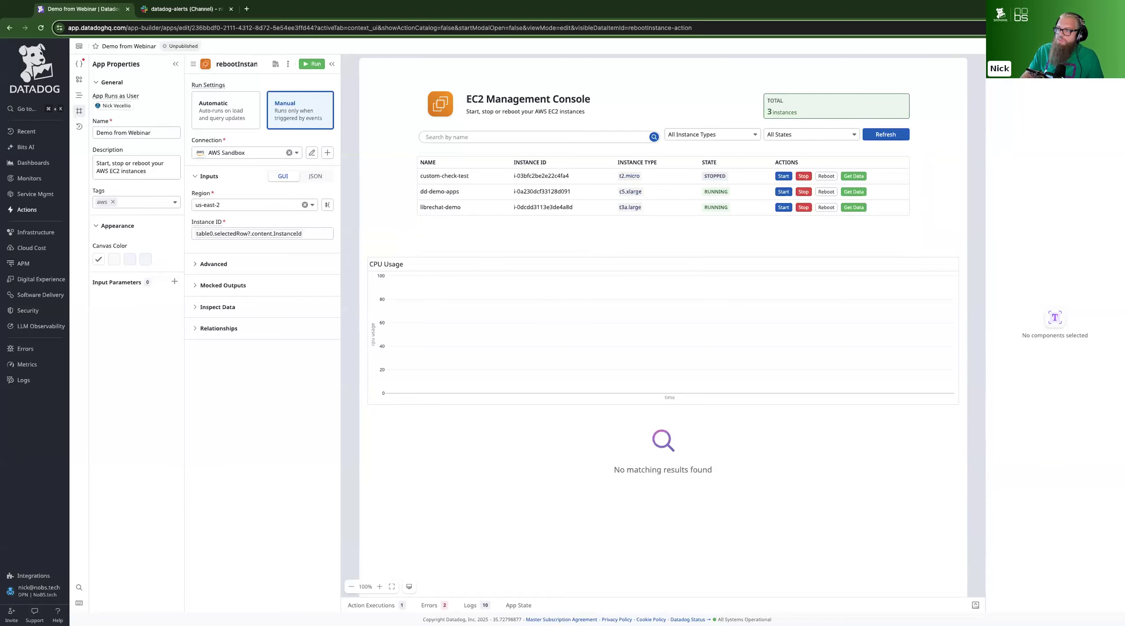
Start publishing the app, examine the custom access options for teams, roles and users, and cancel the custom access settings
left_click(1105, 46)
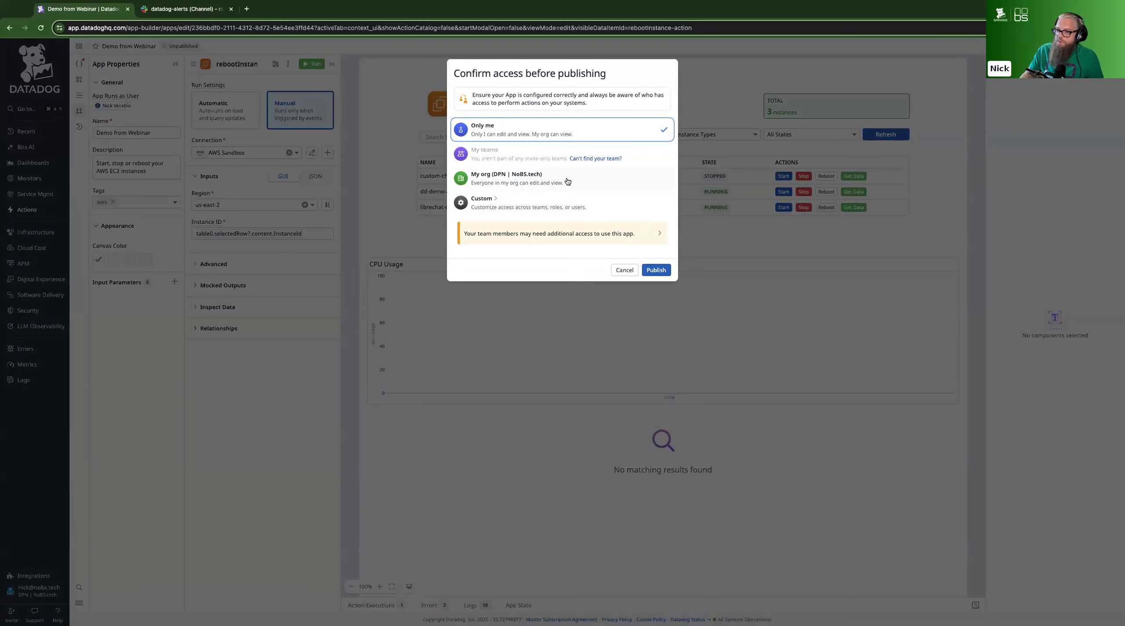
left_click(540, 209)
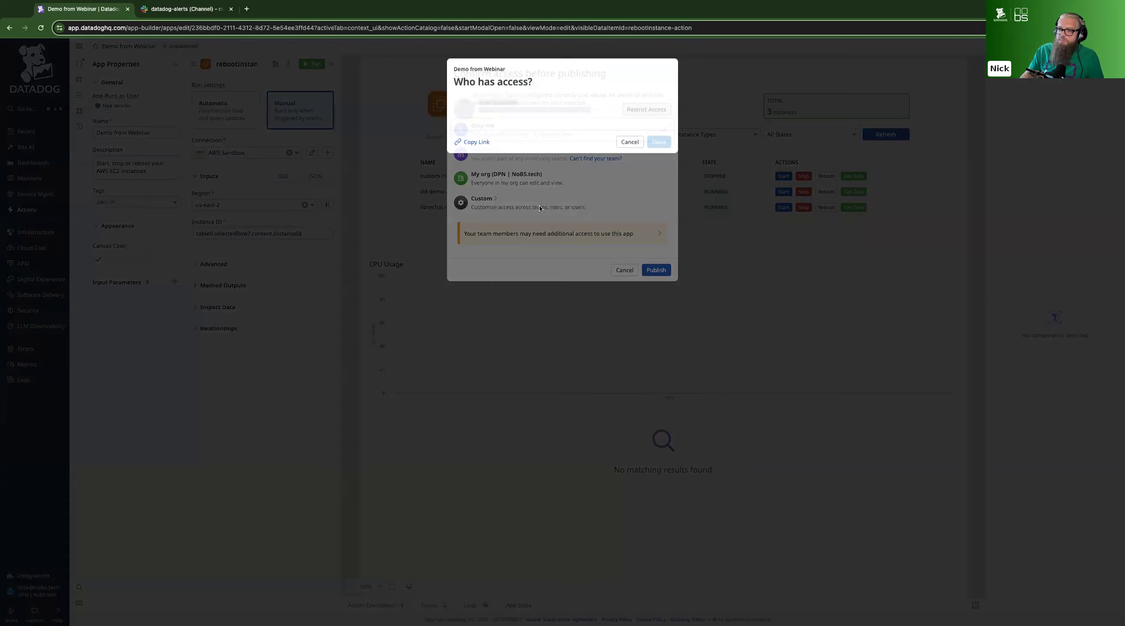
left_click(546, 148)
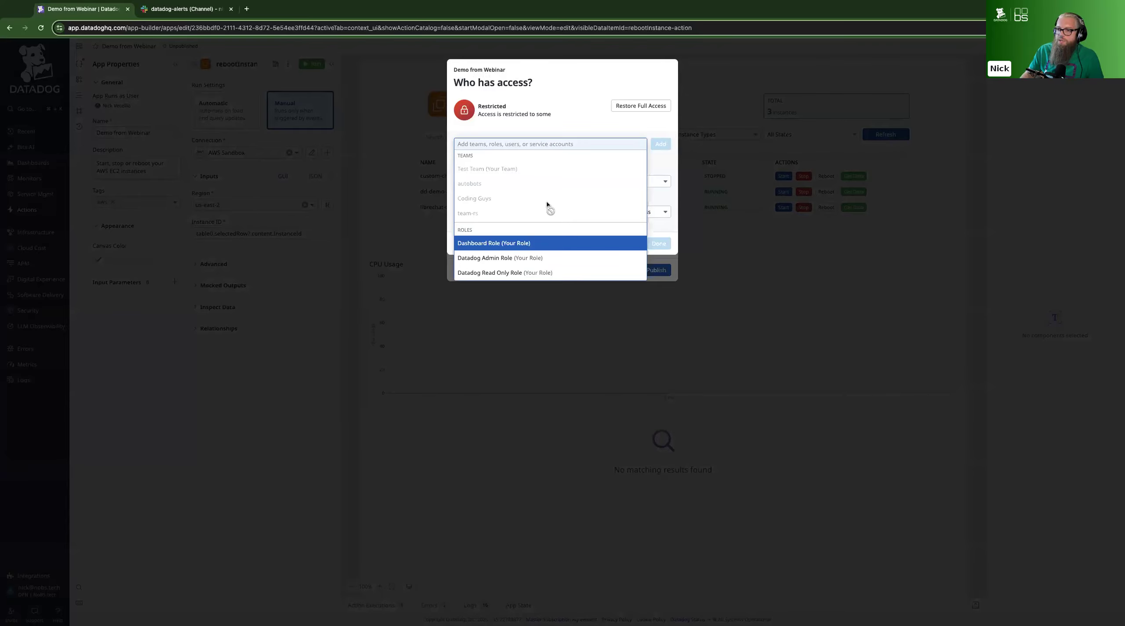
scroll(547, 201, "up", 3)
scroll(547, 200, "down", 2)
scroll(548, 206, "up", 5)
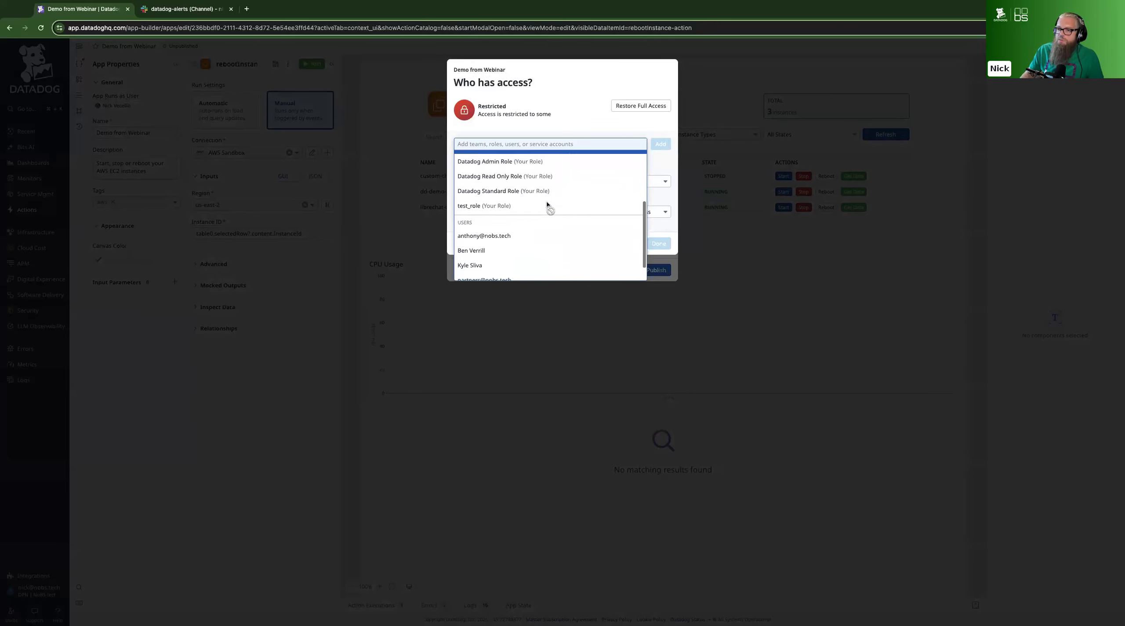
left_click(608, 122)
left_click(646, 181)
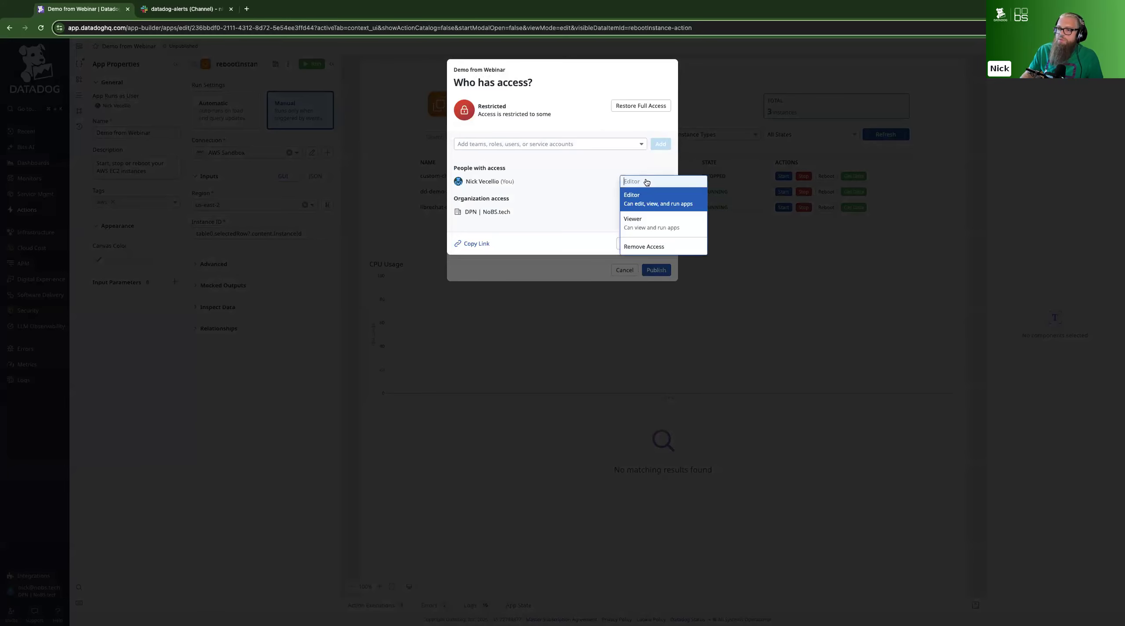
left_click(607, 168)
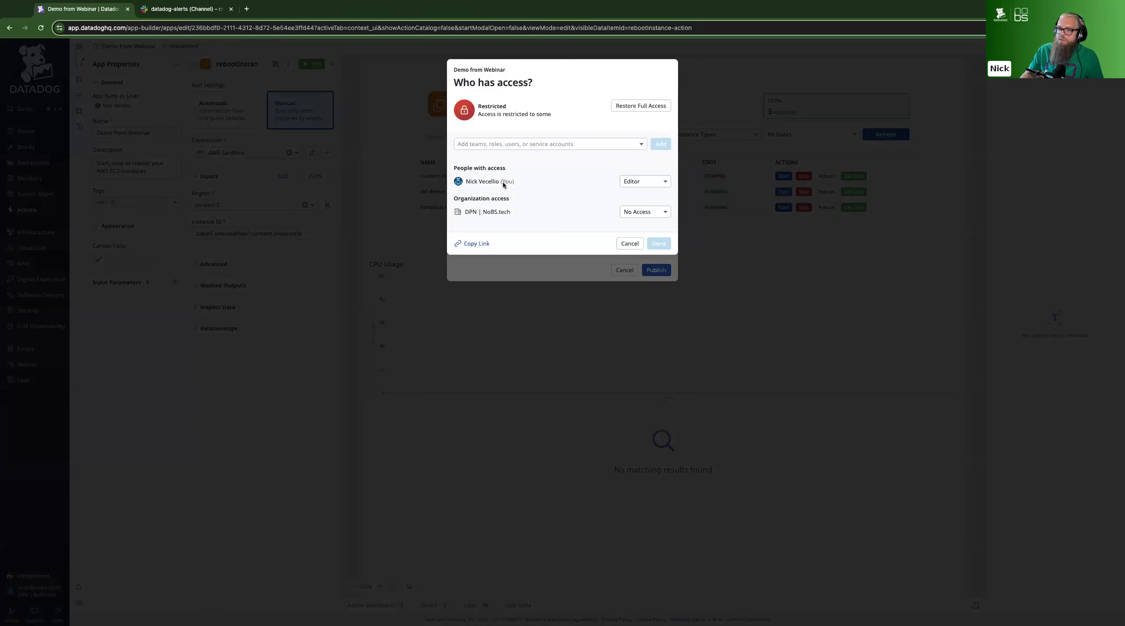
left_click(629, 243)
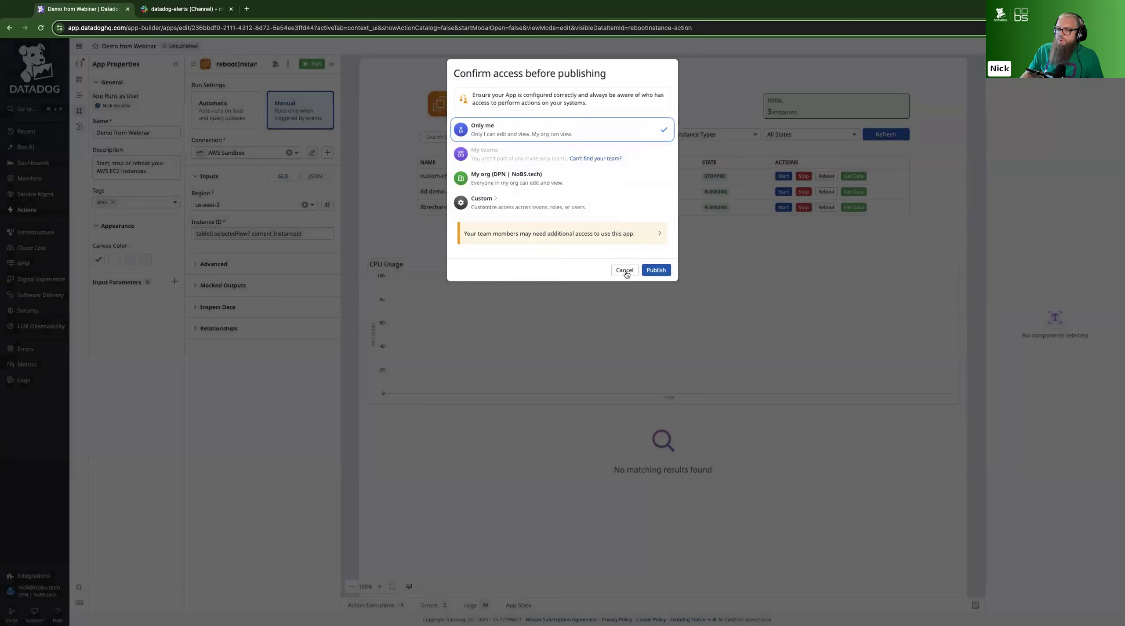
Publish the app with access set to Only me and get the librechat-demo instance's data in the published view
left_click(657, 270)
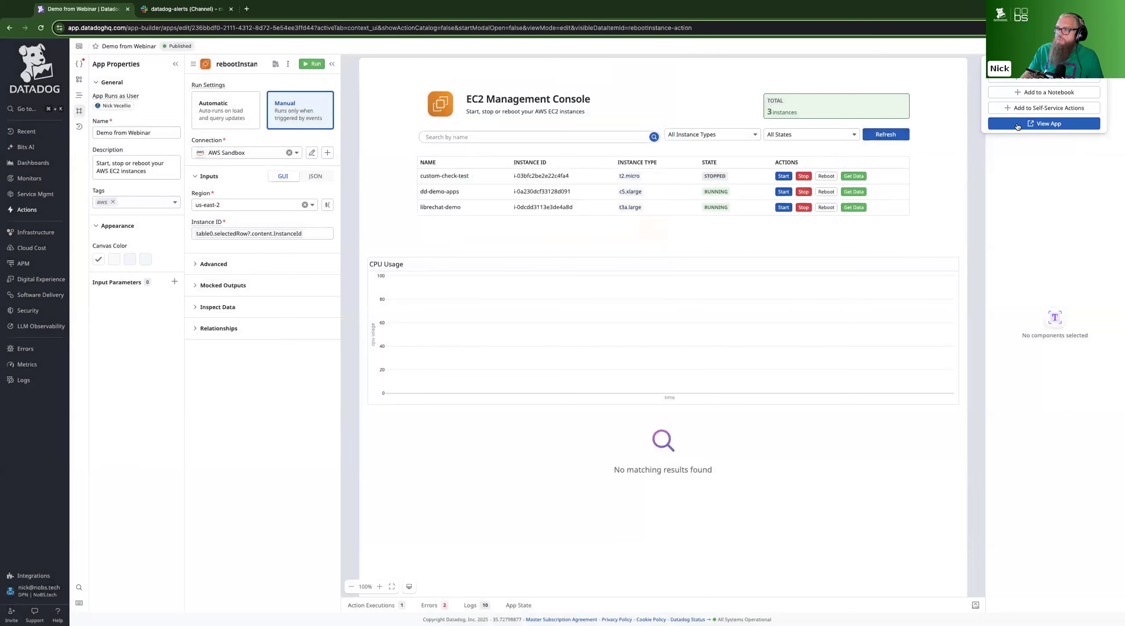
left_click(1017, 125)
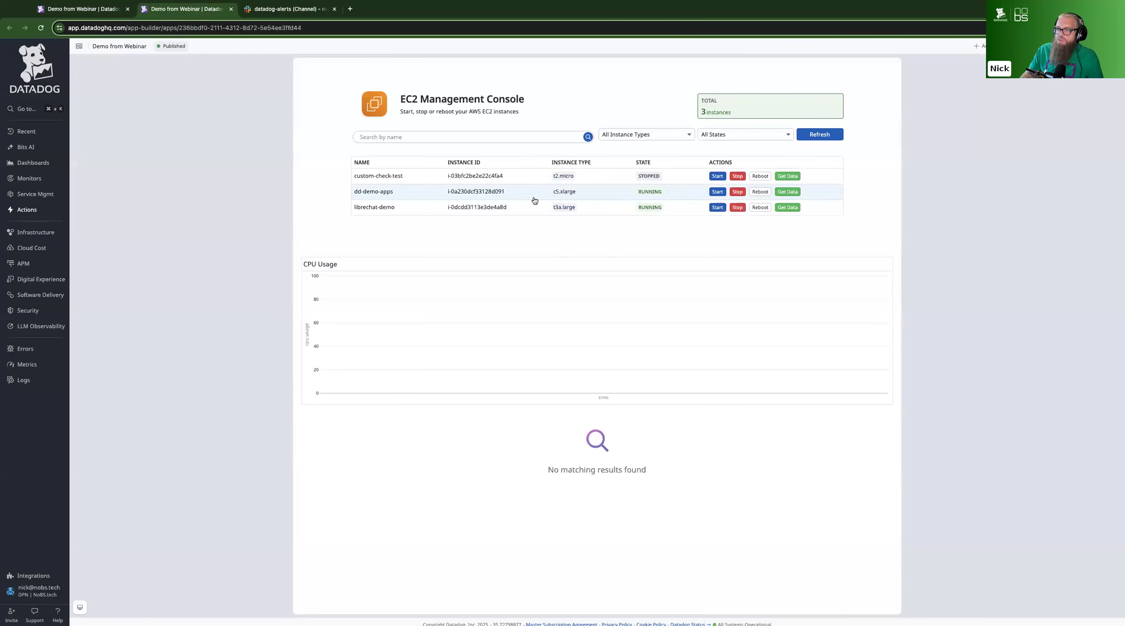
left_click(788, 207)
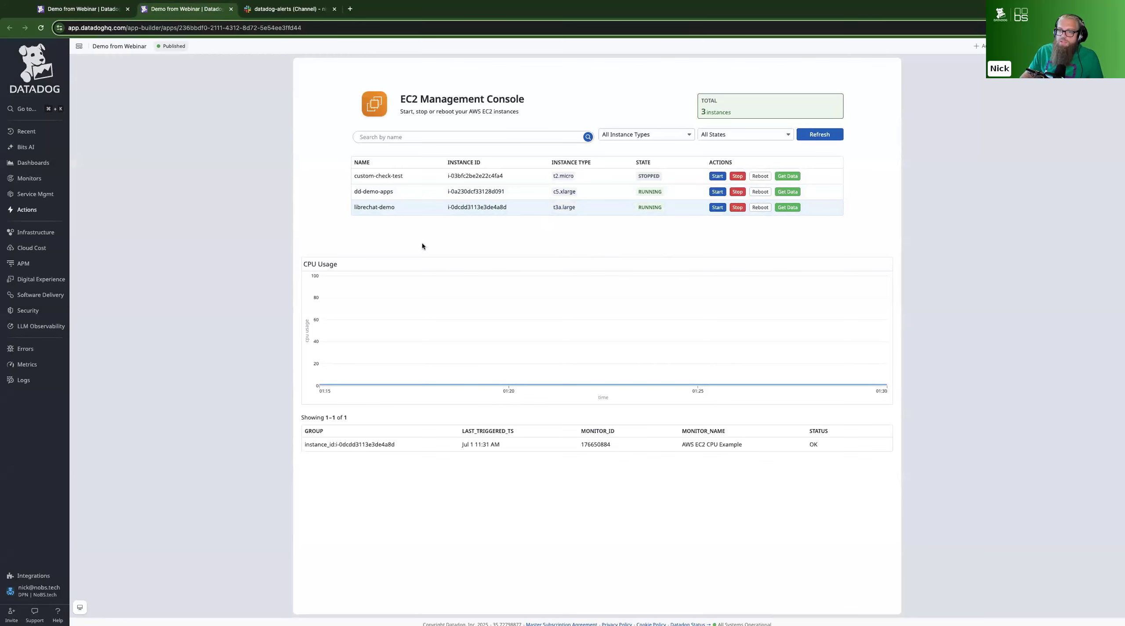
Return to the app editor, examine the new AWS connection form and cancel it, and check the connection choices for rebootInstance
left_click(102, 12)
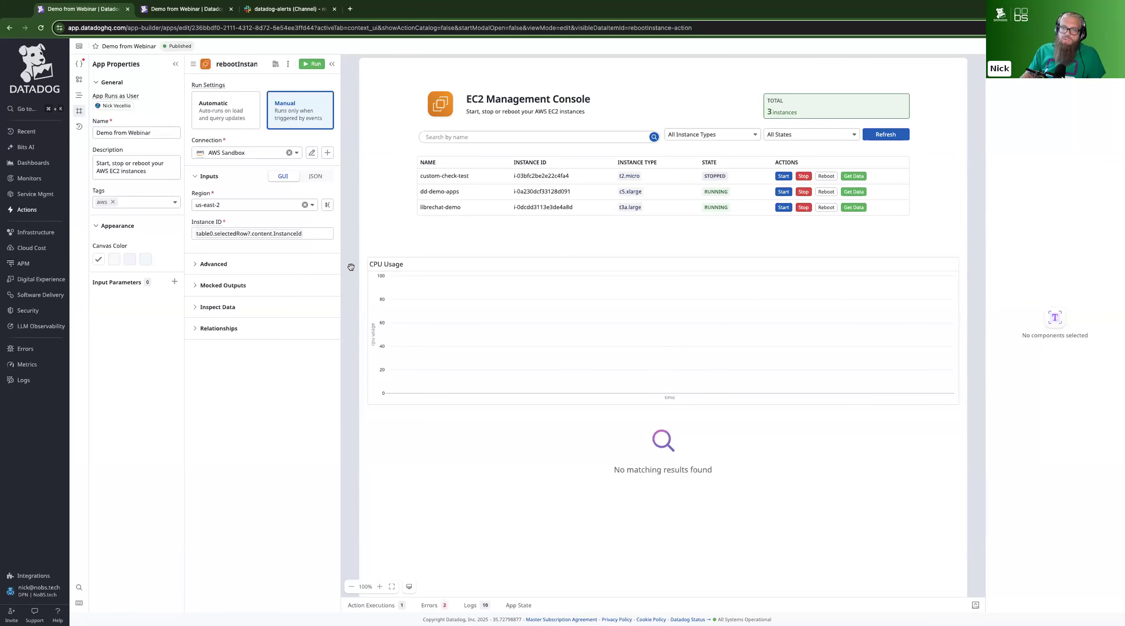
left_click(328, 153)
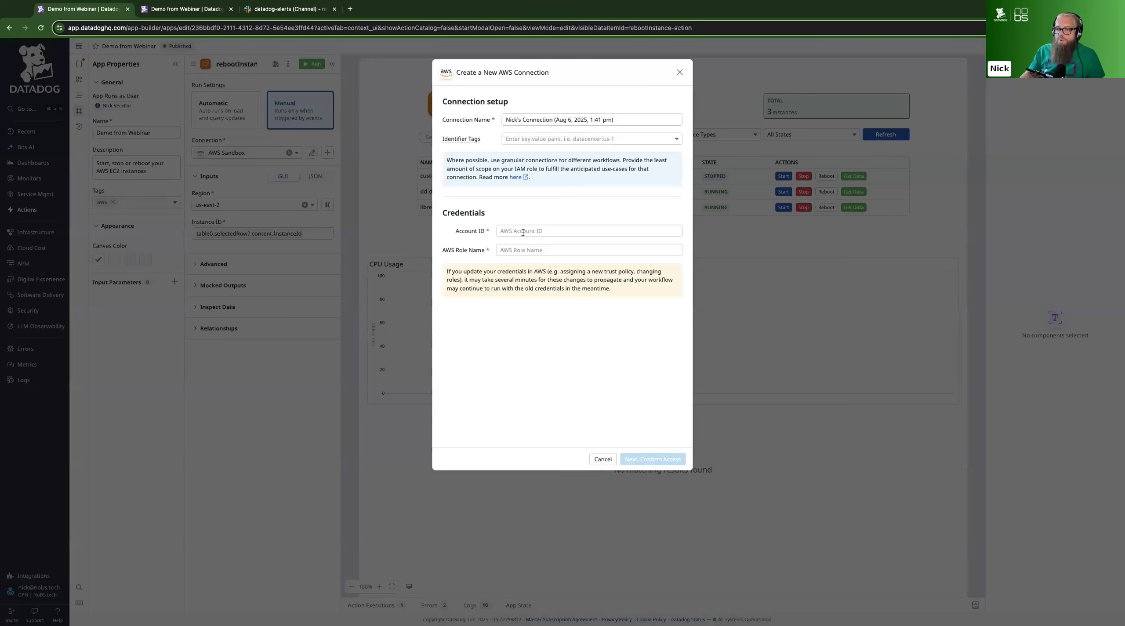
key("Tab")
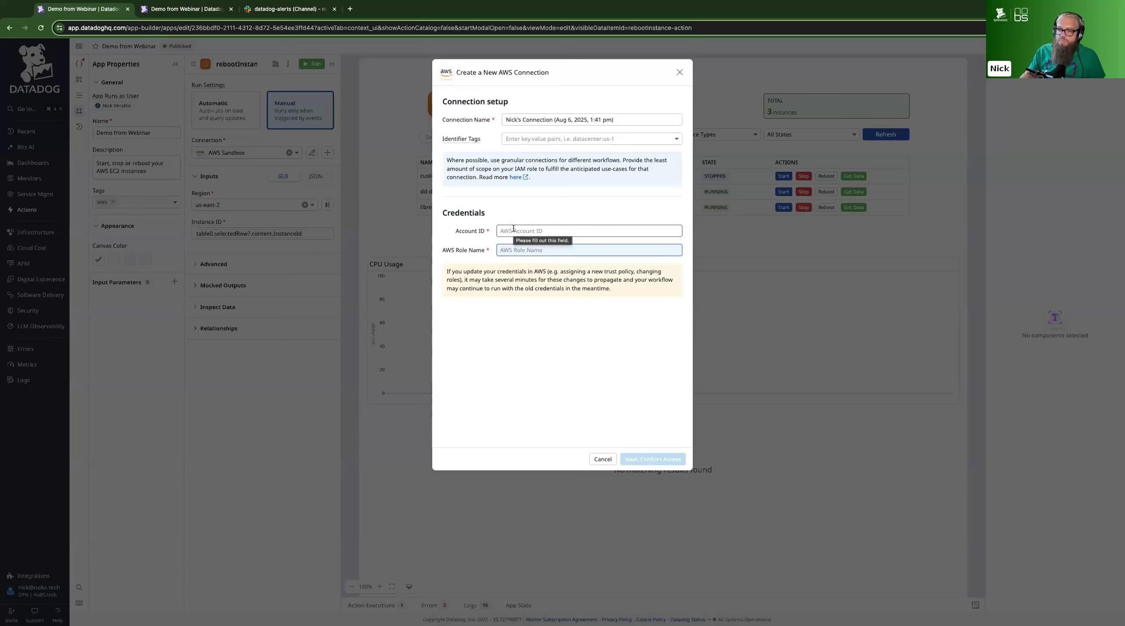
left_click(529, 211)
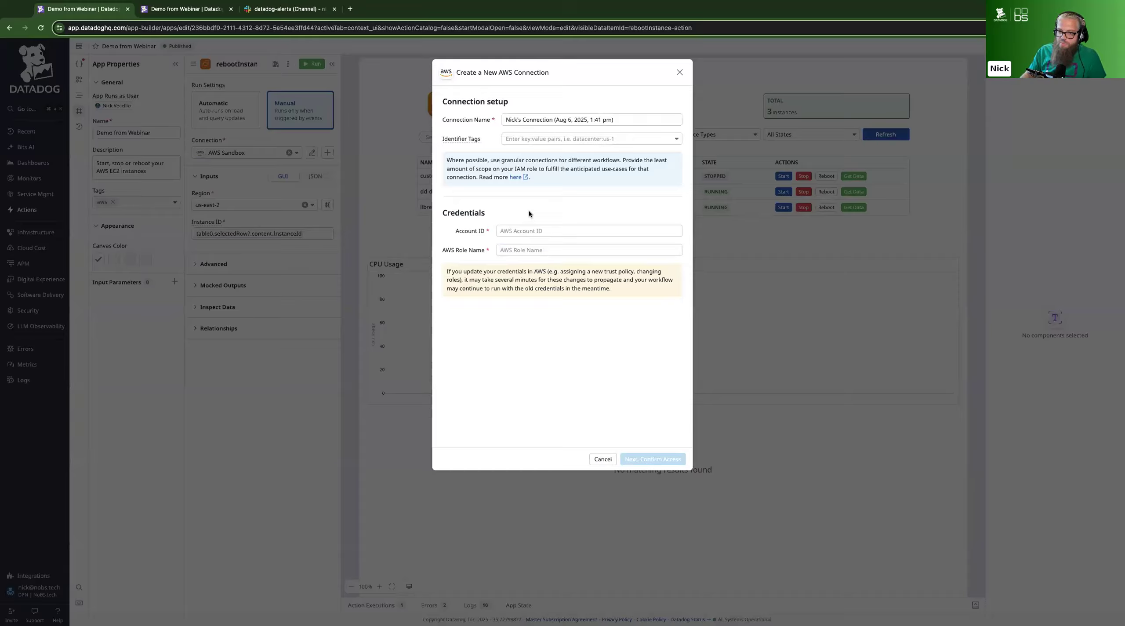
left_click(602, 459)
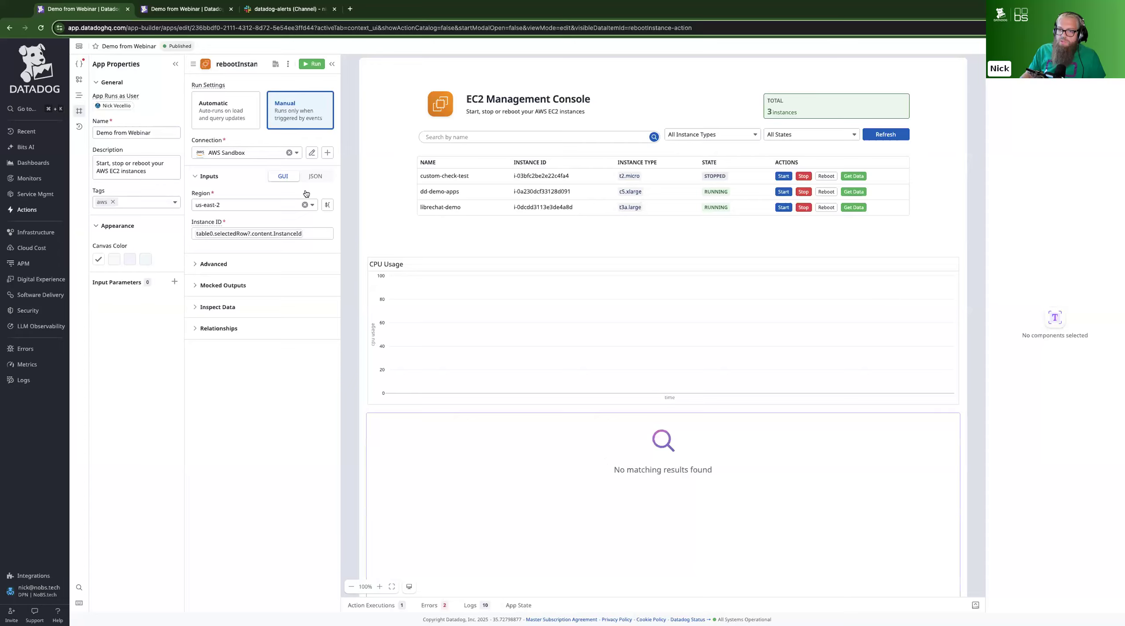
left_click(256, 157)
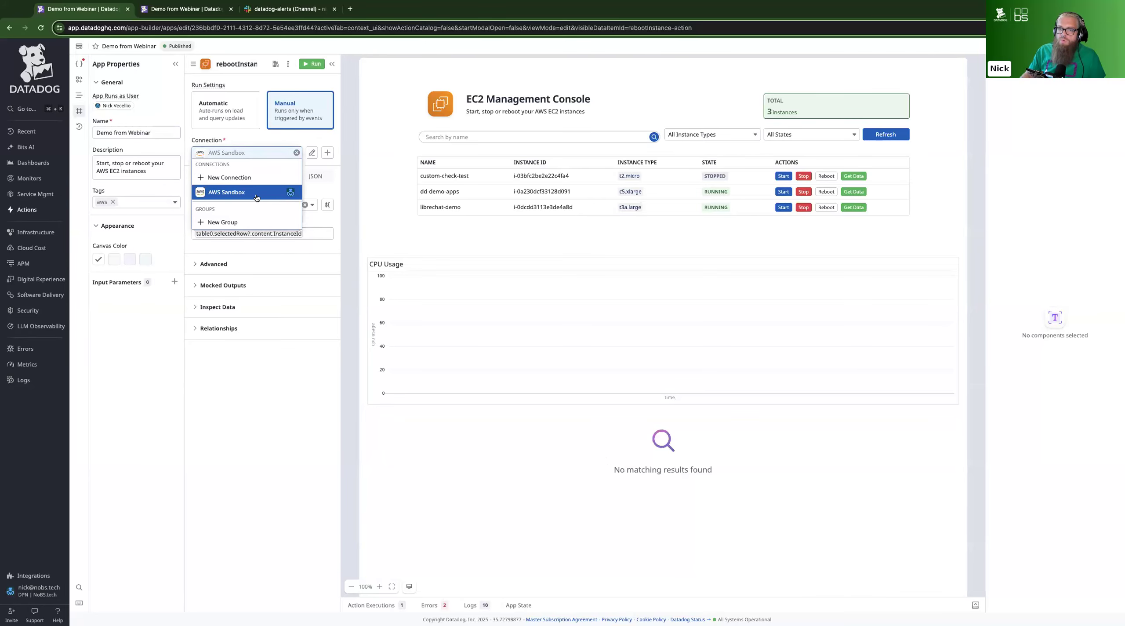
left_click(347, 183)
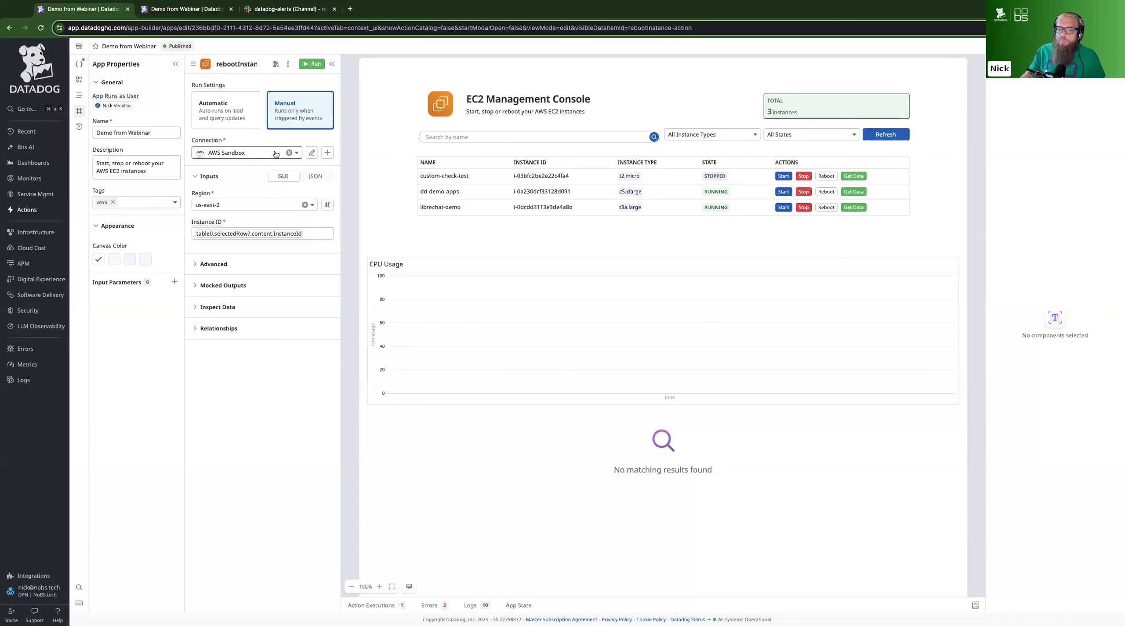
Look through the integrations available for a new connection on the Connections page, and review rebootInstance's connection choices again in the editor
mouse_move(40, 211)
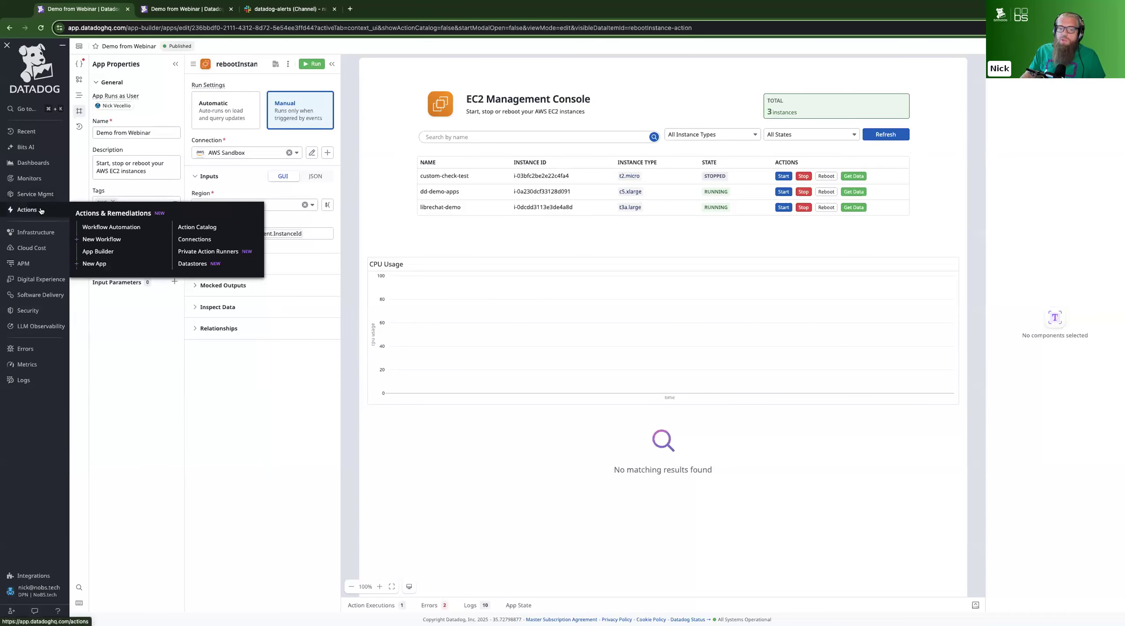
left_click(194, 239)
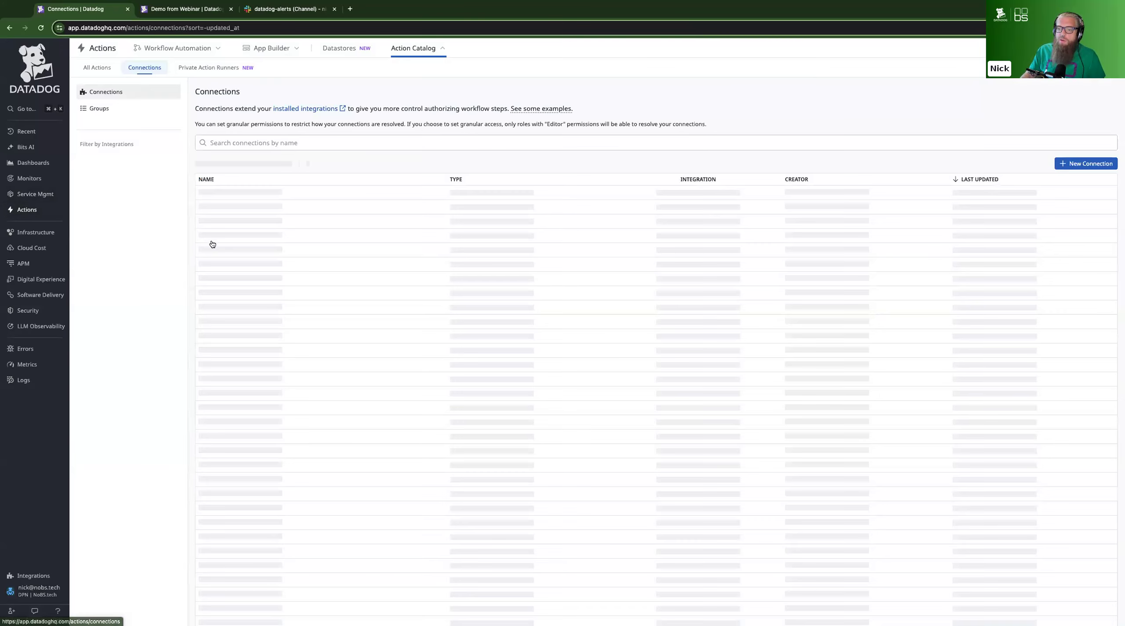
left_click(1075, 164)
scroll(555, 284, "down", 5)
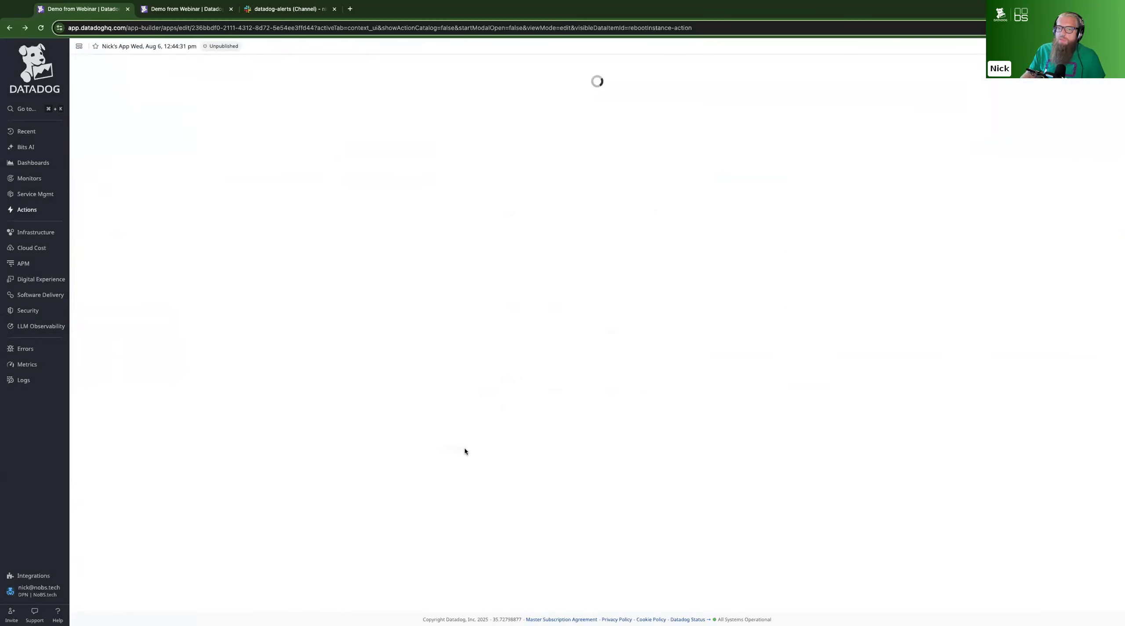
left_click(254, 152)
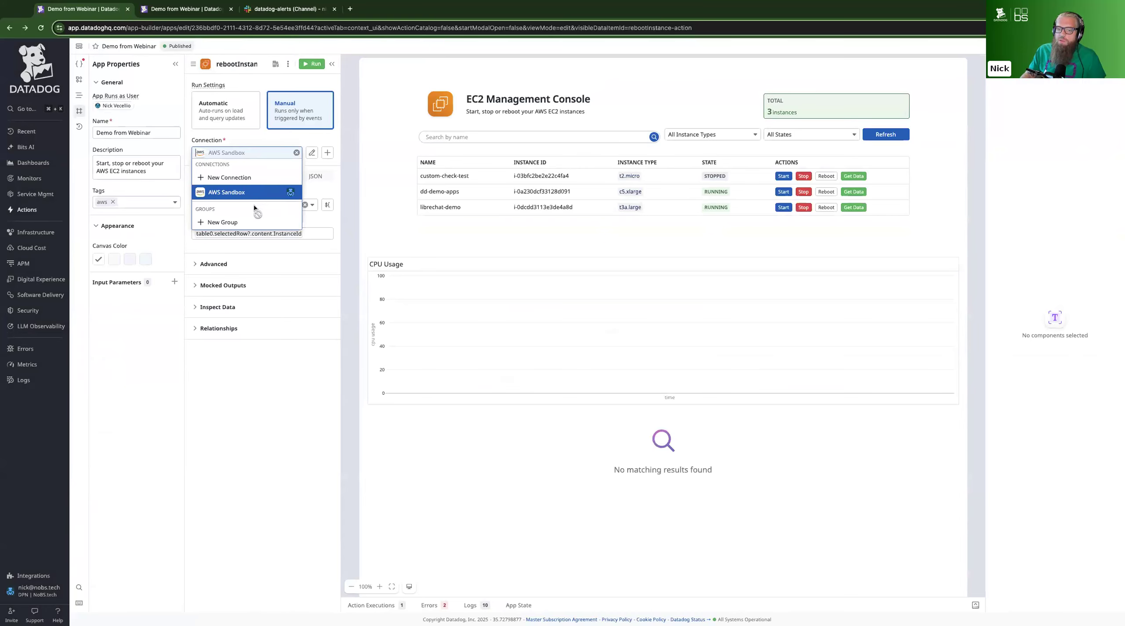
left_click(261, 374)
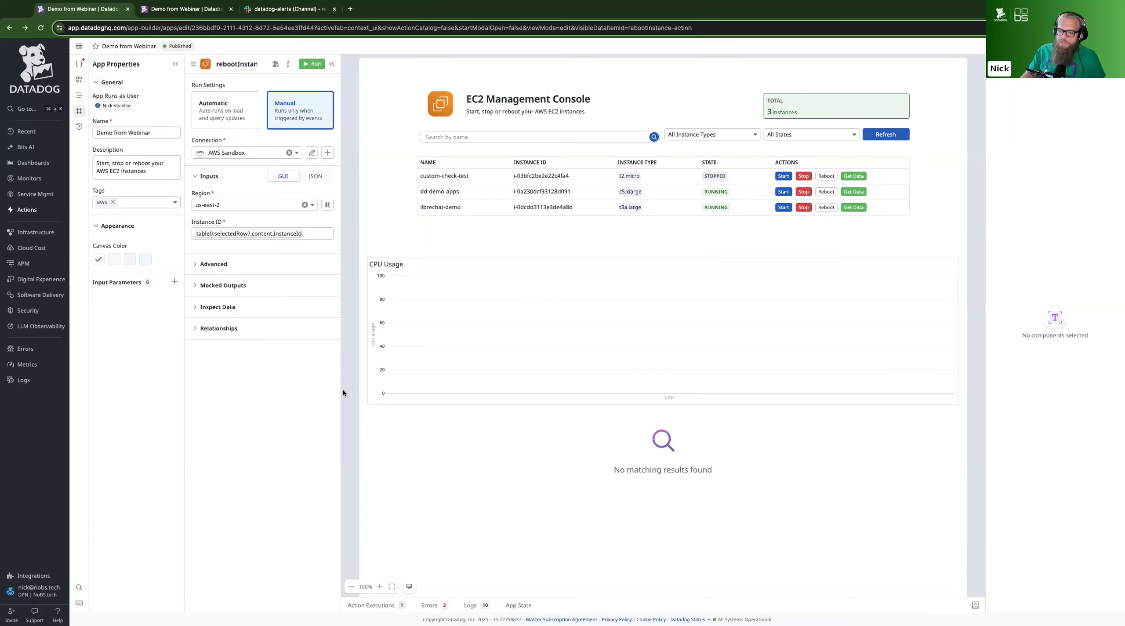
Start a new role in the organization's role settings and filter its permissions by "app bui" to review the App Builder permissions
mouse_move(39, 591)
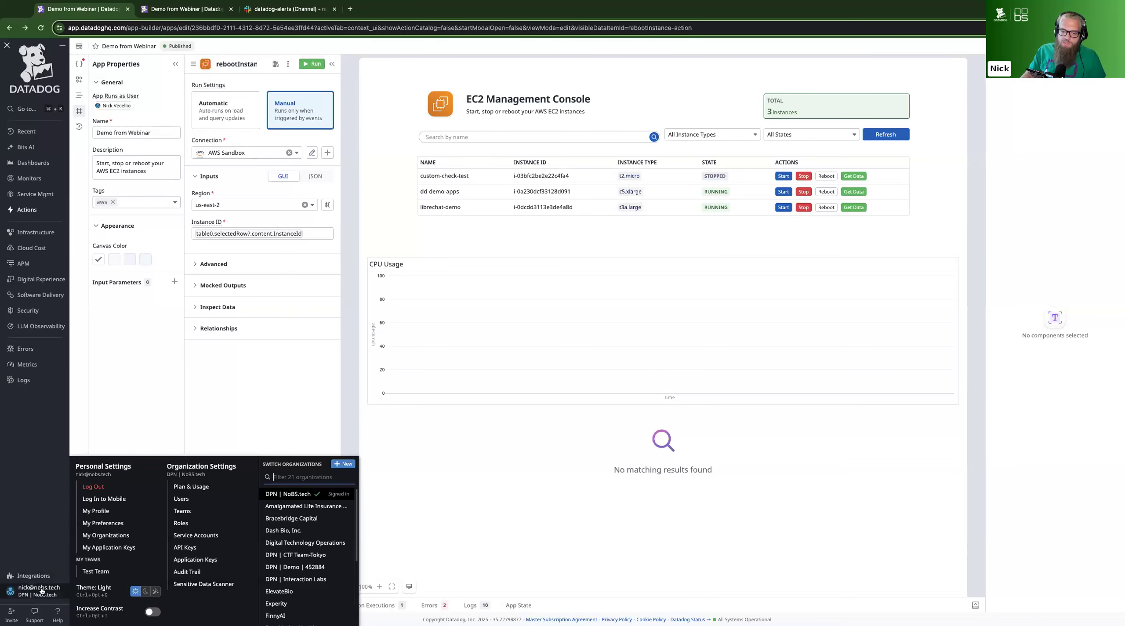
left_click(205, 524)
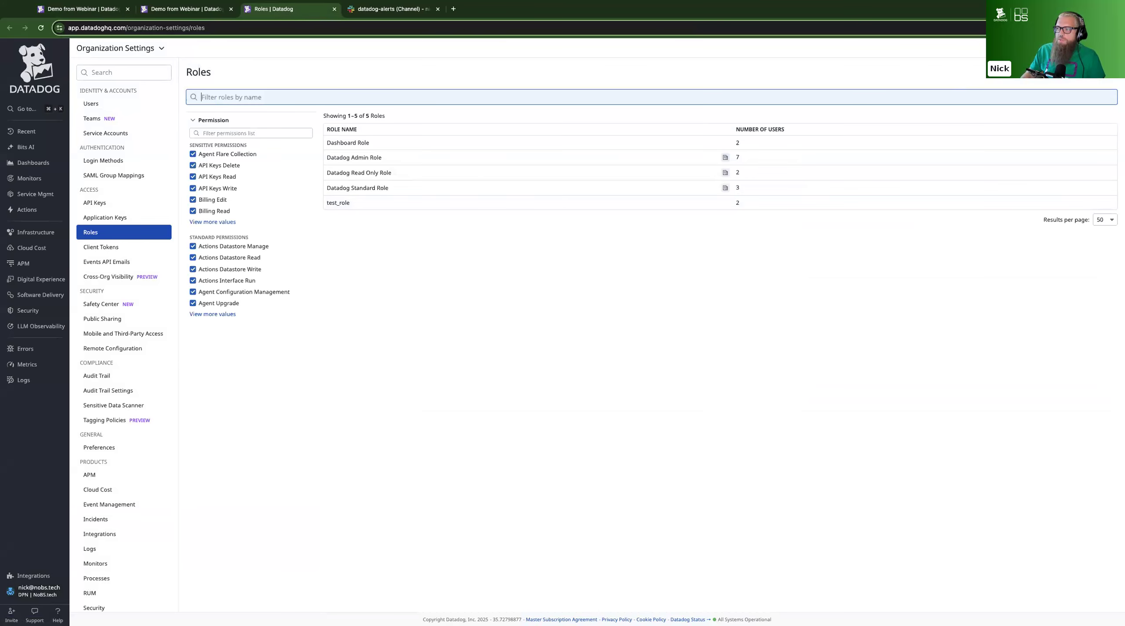
left_click(1090, 73)
left_click(383, 174)
type("app bui")
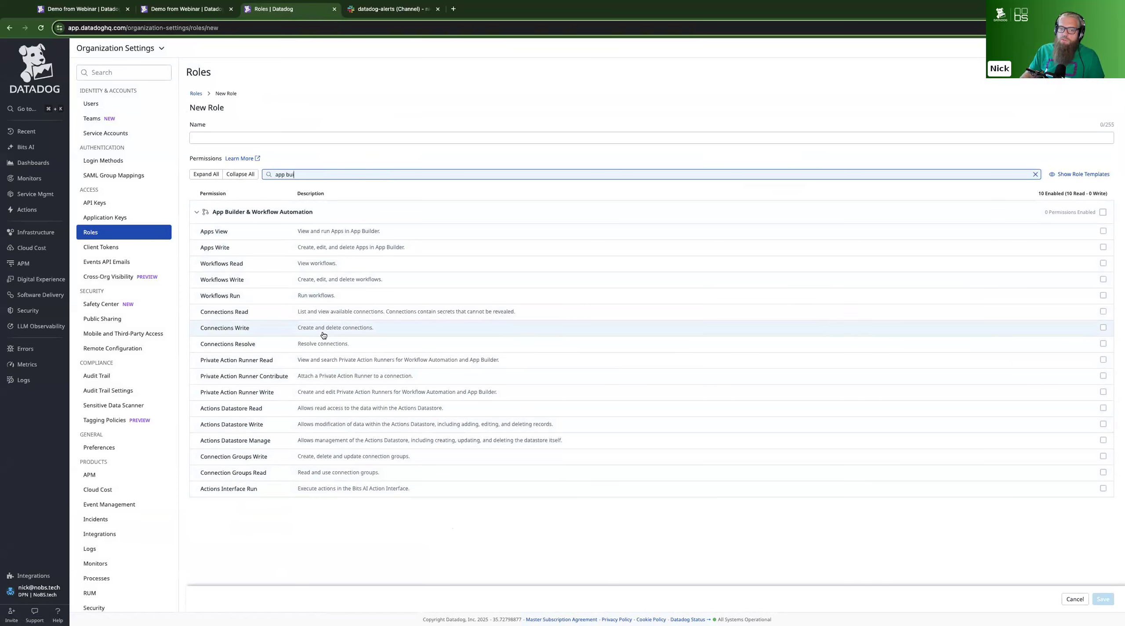
left_click(142, 238)
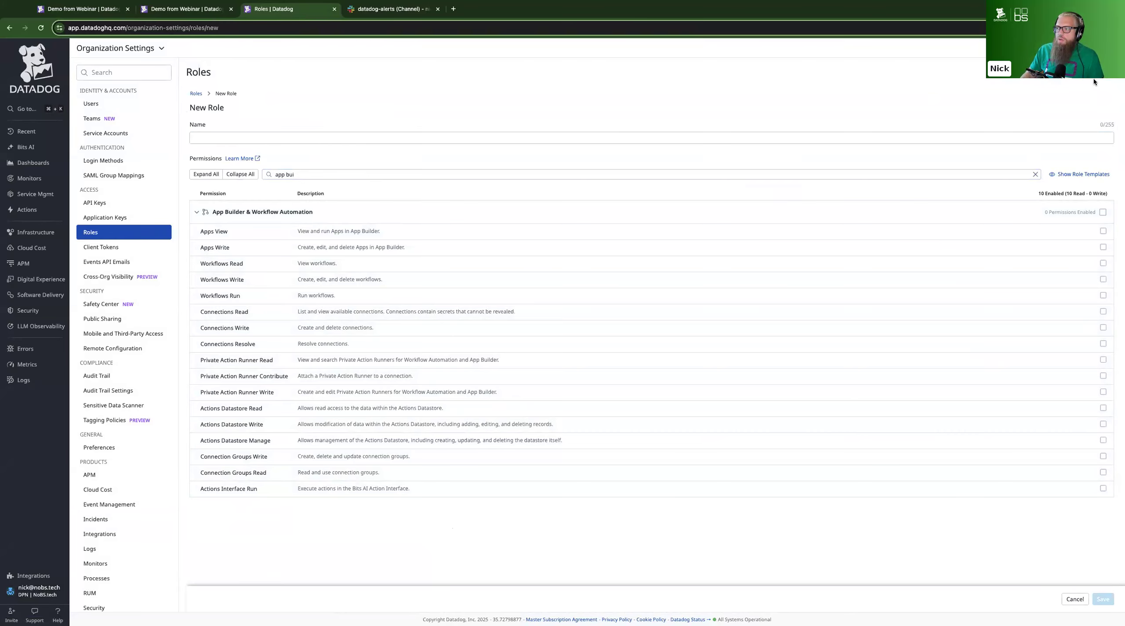
Return to the roles list and filter the Datadog Standard Role's permissions by "app b" to check its App Builder access
left_click(196, 93)
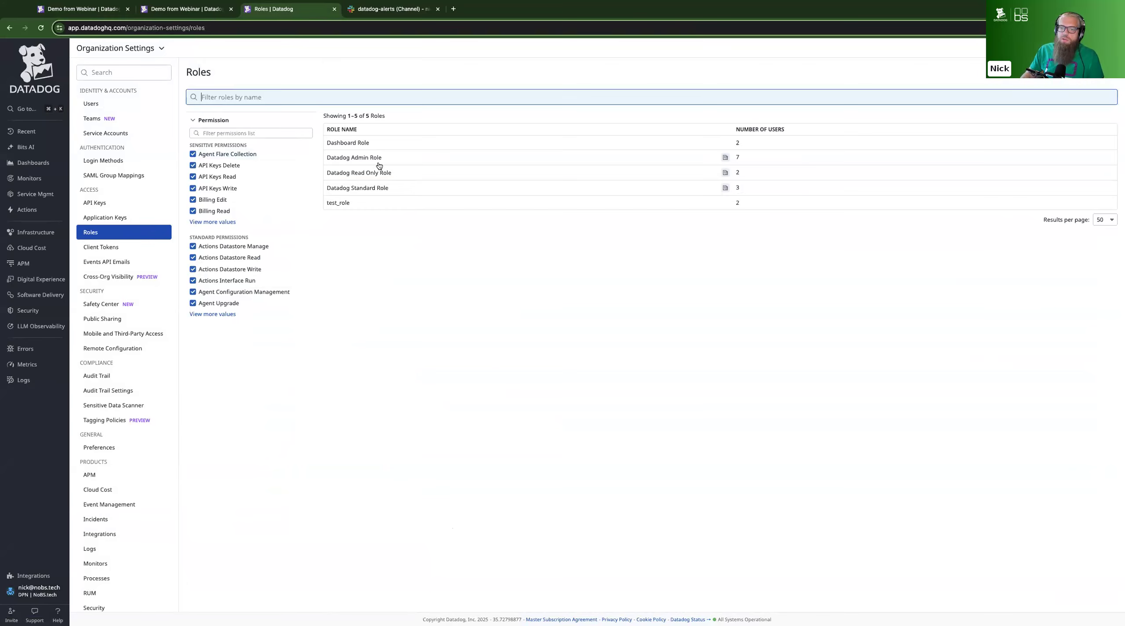
left_click(371, 188)
left_click(676, 293)
type("app")
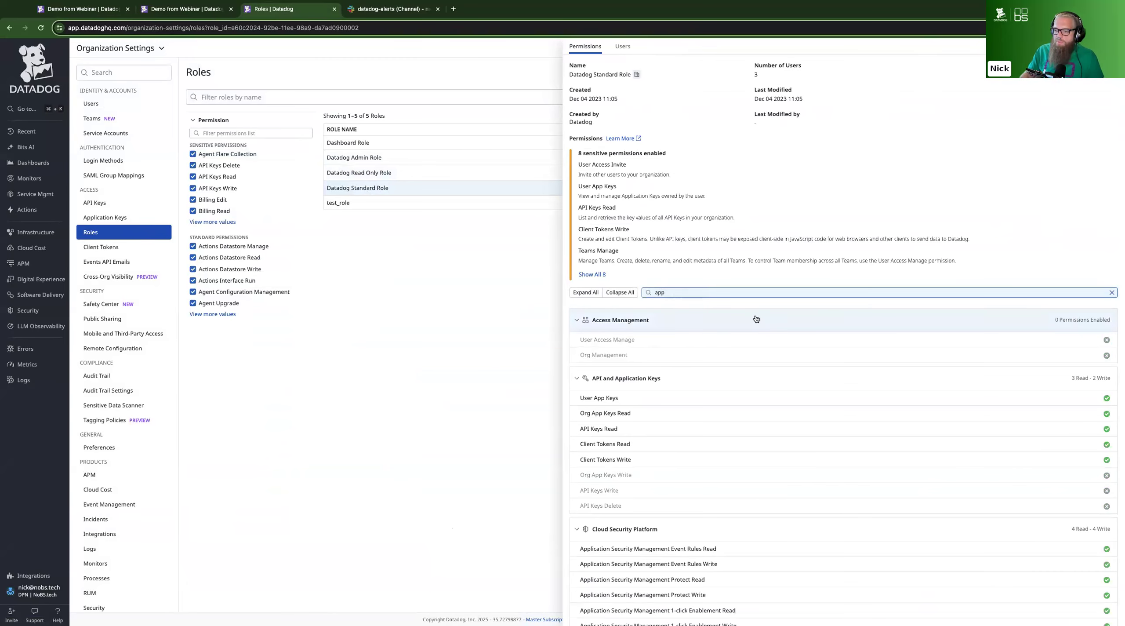
type(" b")
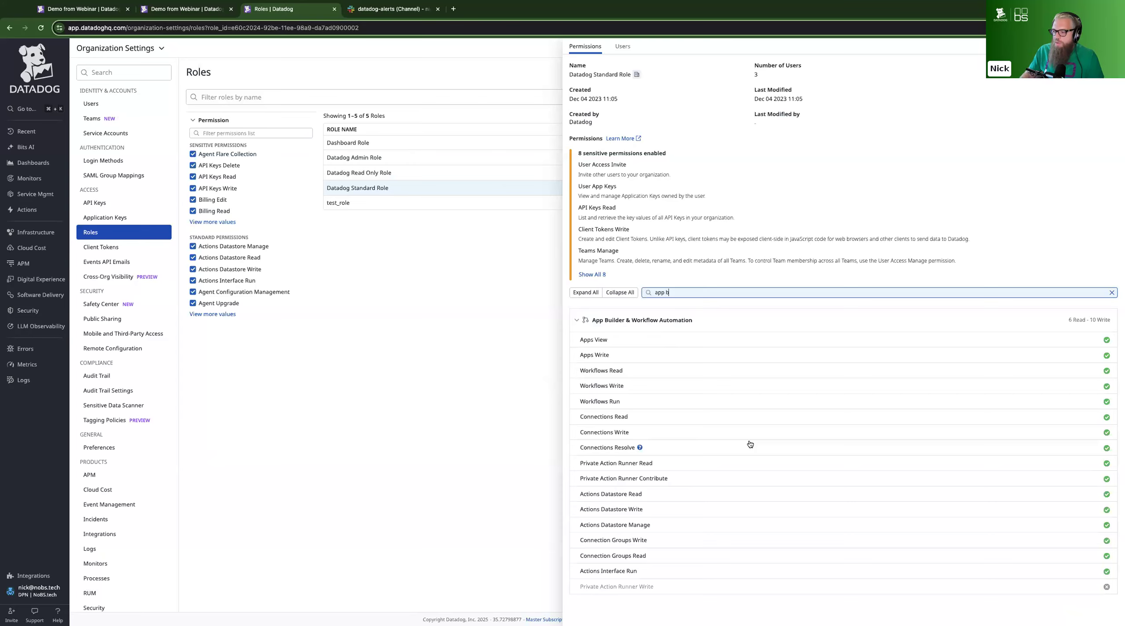
mouse_move(641, 572)
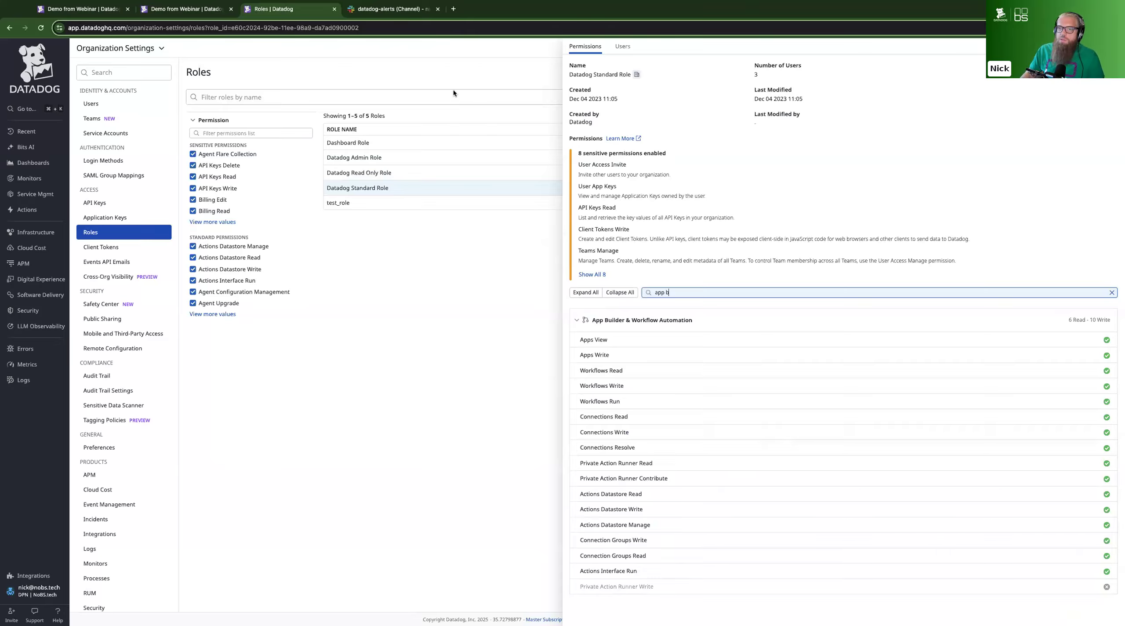
Go back to the published Demo from Webinar app, open it for editing and show its error list
left_click(175, 11)
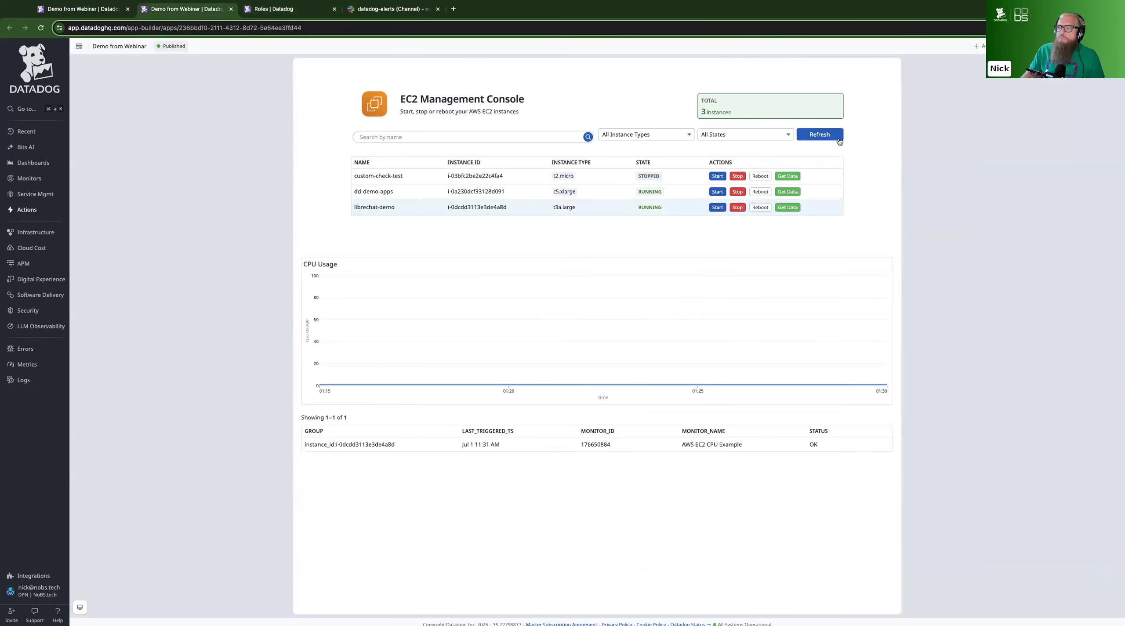
left_click(1107, 46)
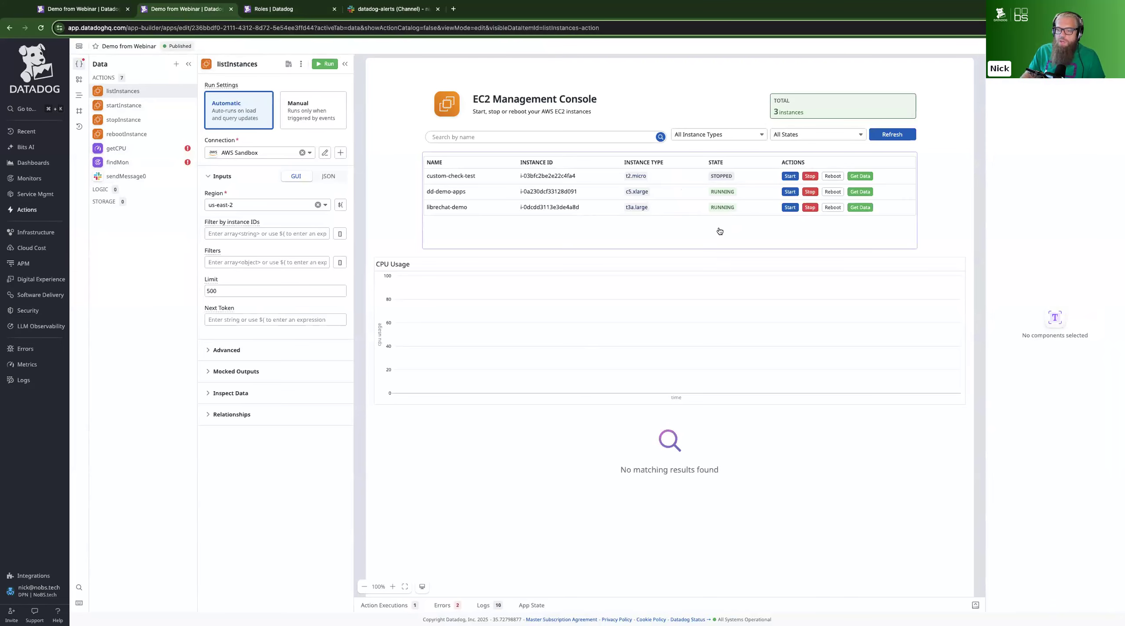
left_click(442, 604)
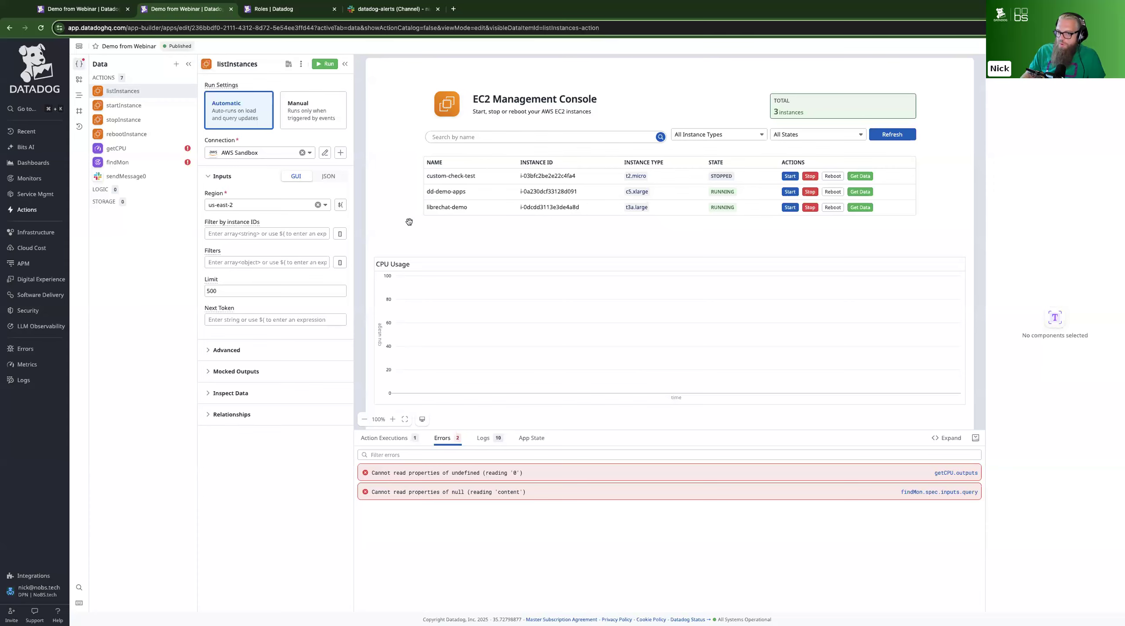
Browse the action catalog for actions that support private networks, including Kubernetes and HTTP's Make request, and close it without adding one
left_click(176, 64)
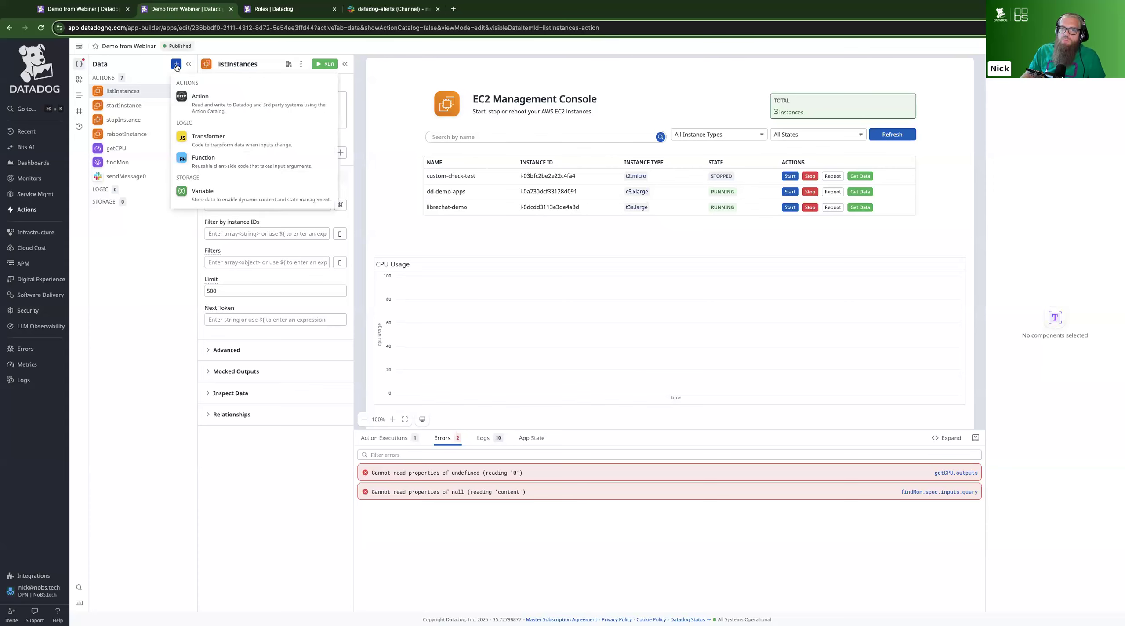
left_click(218, 106)
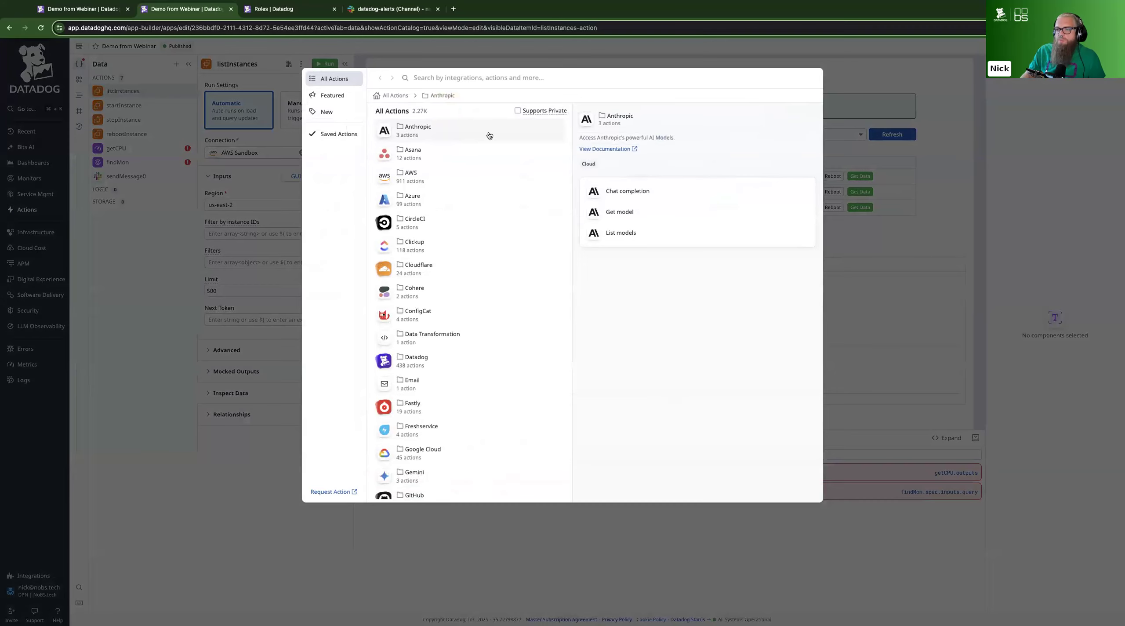
left_click(518, 110)
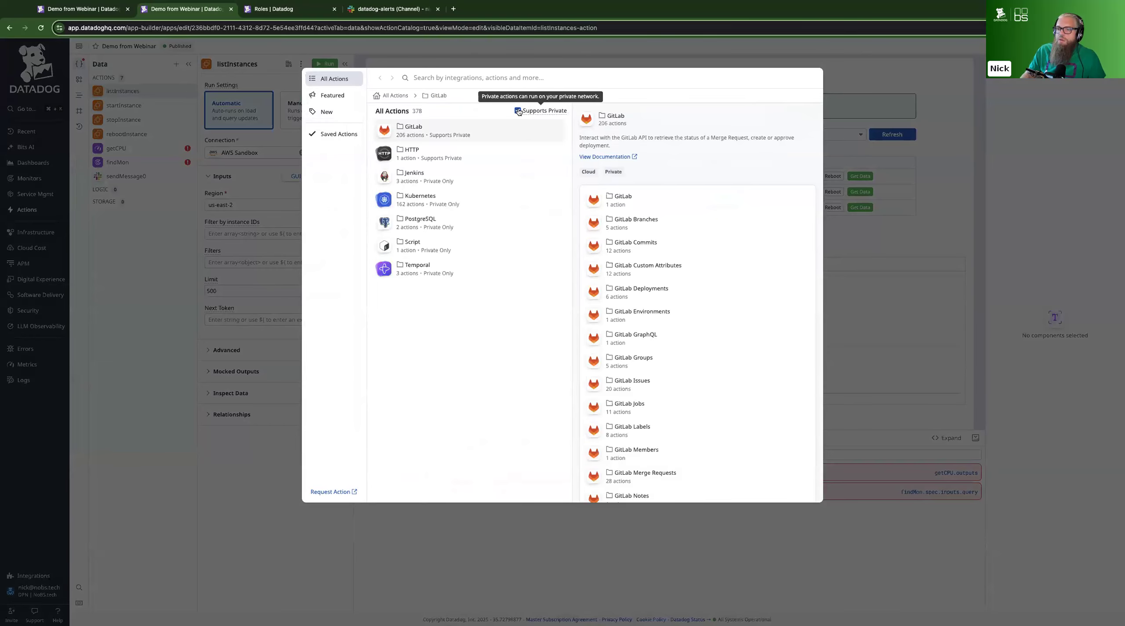
left_click(454, 200)
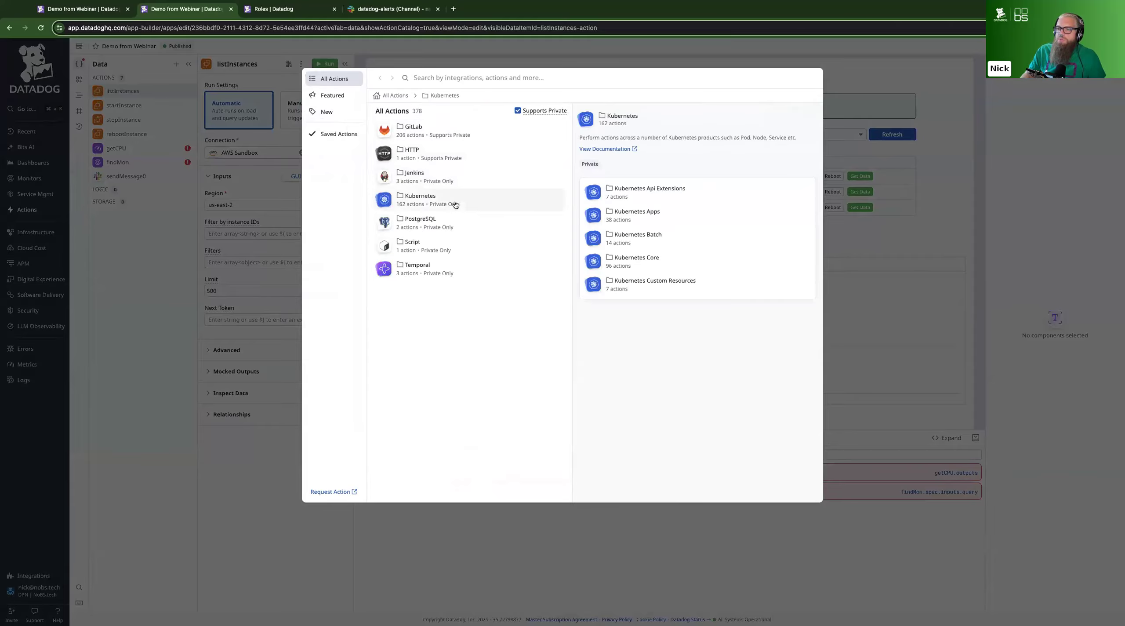
left_click(454, 225)
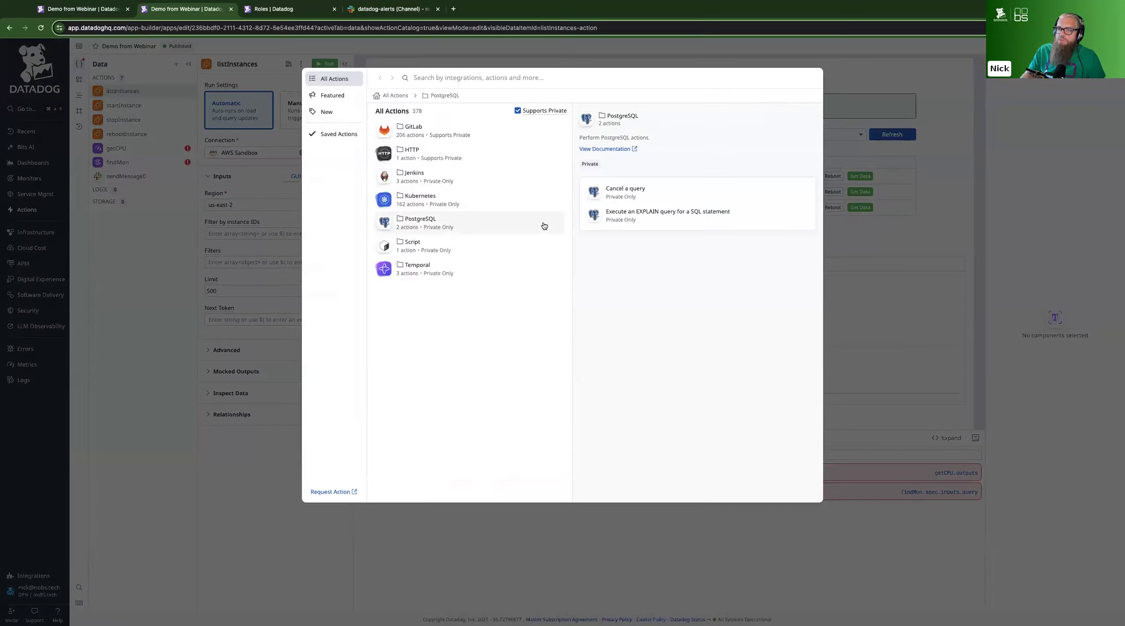
left_click(454, 159)
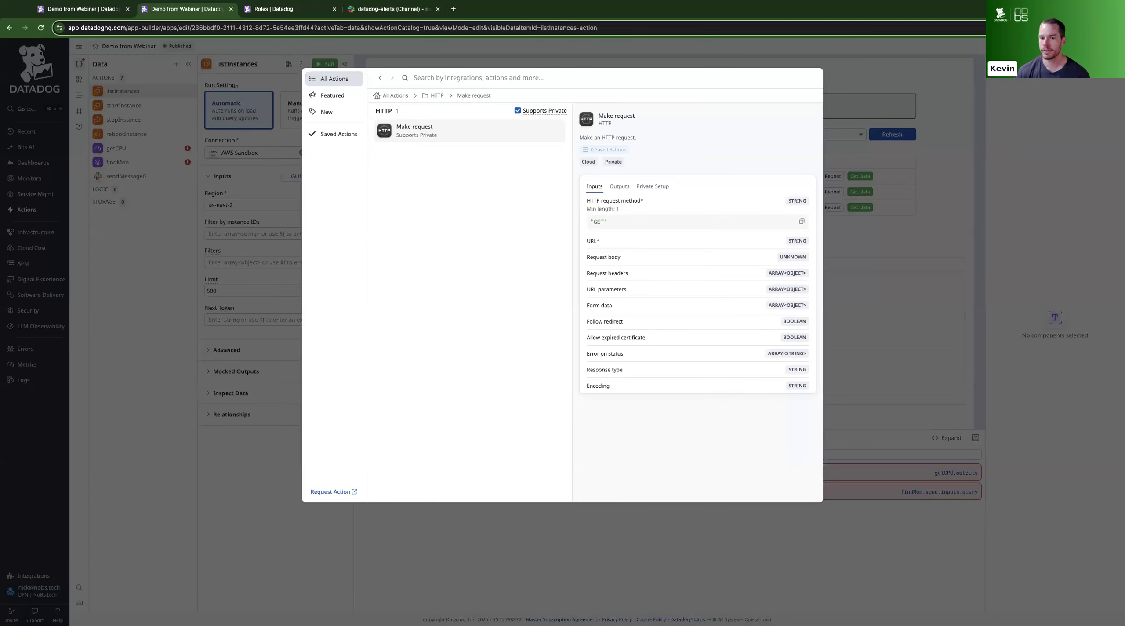
left_click(906, 409)
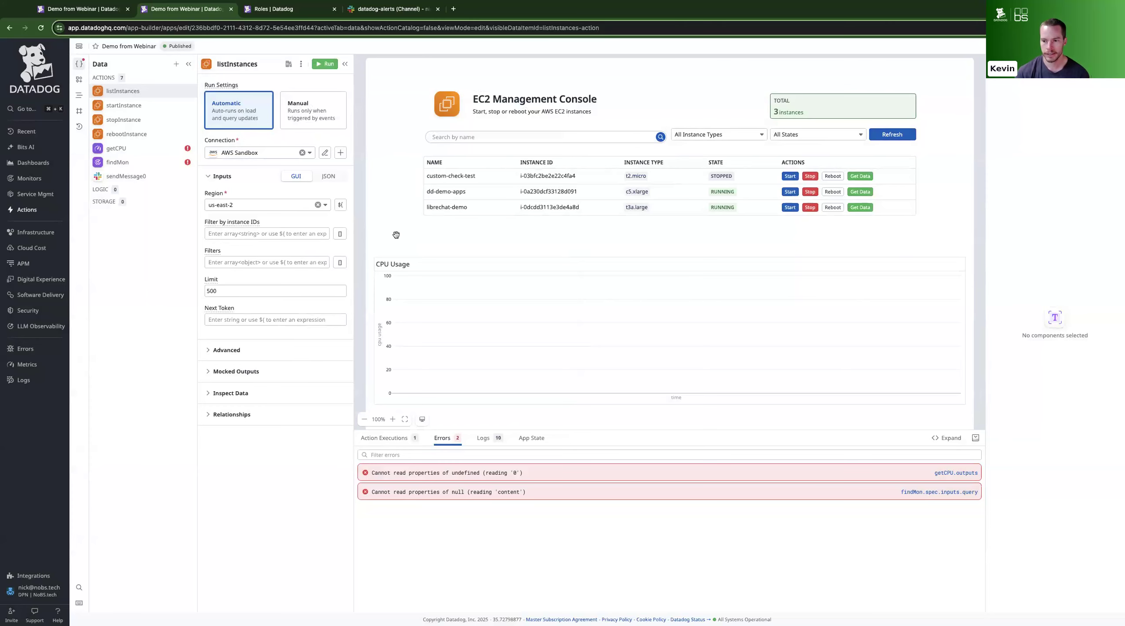
Add another event in the rebootInstance action's advanced settings and review the event types available, keeping Execution Finished
left_click(126, 134)
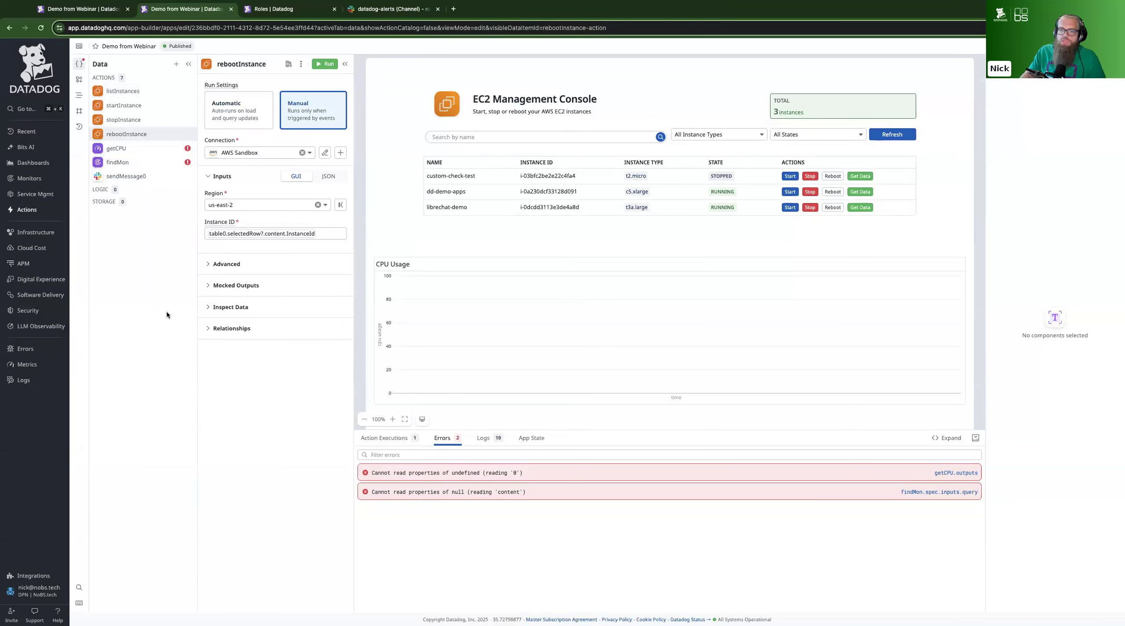
left_click(217, 263)
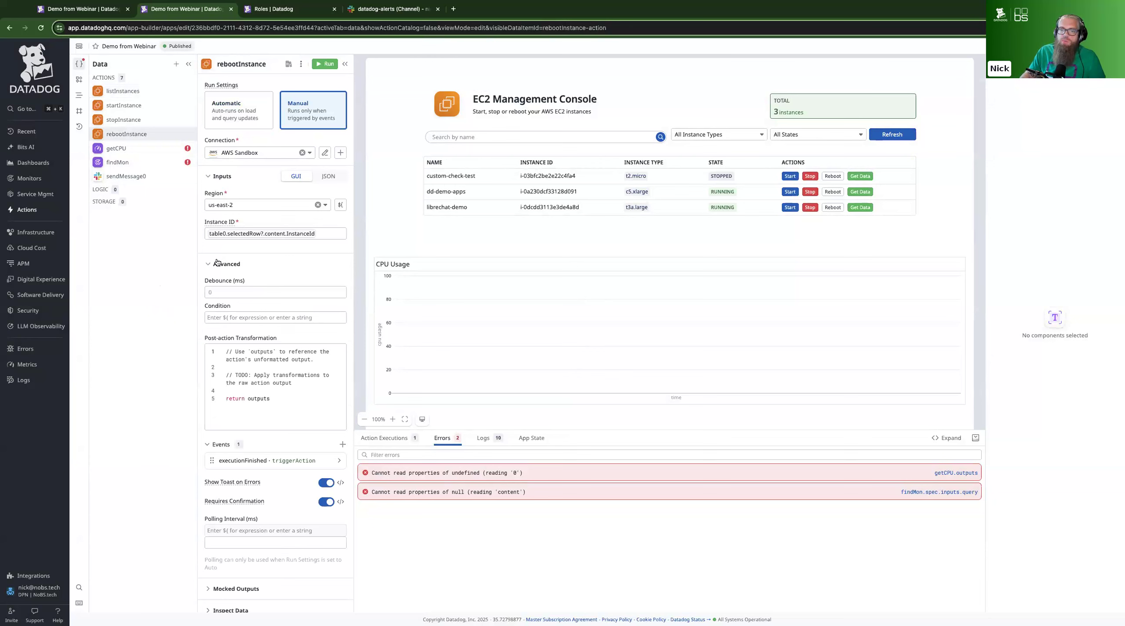
scroll(217, 264, "down", 1)
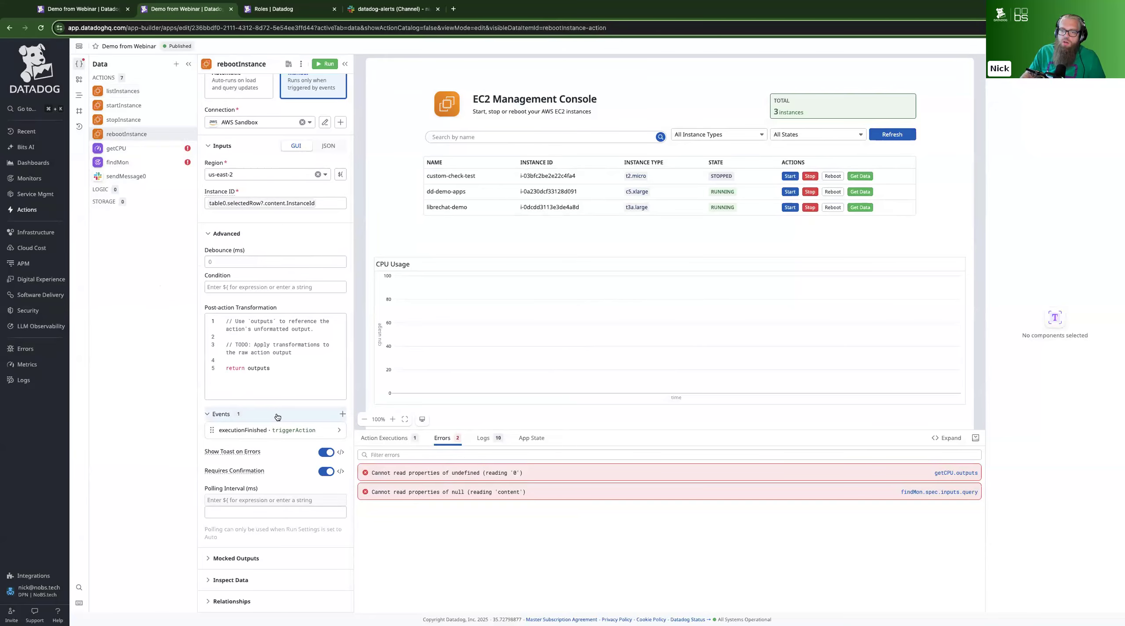
left_click(343, 414)
left_click(304, 429)
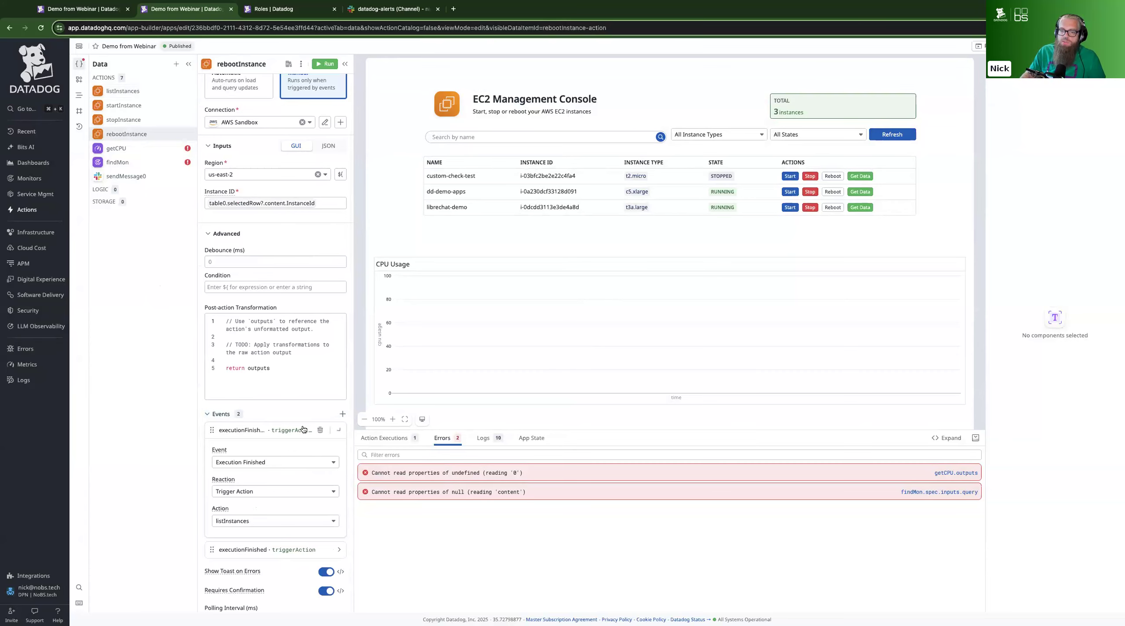
left_click(264, 463)
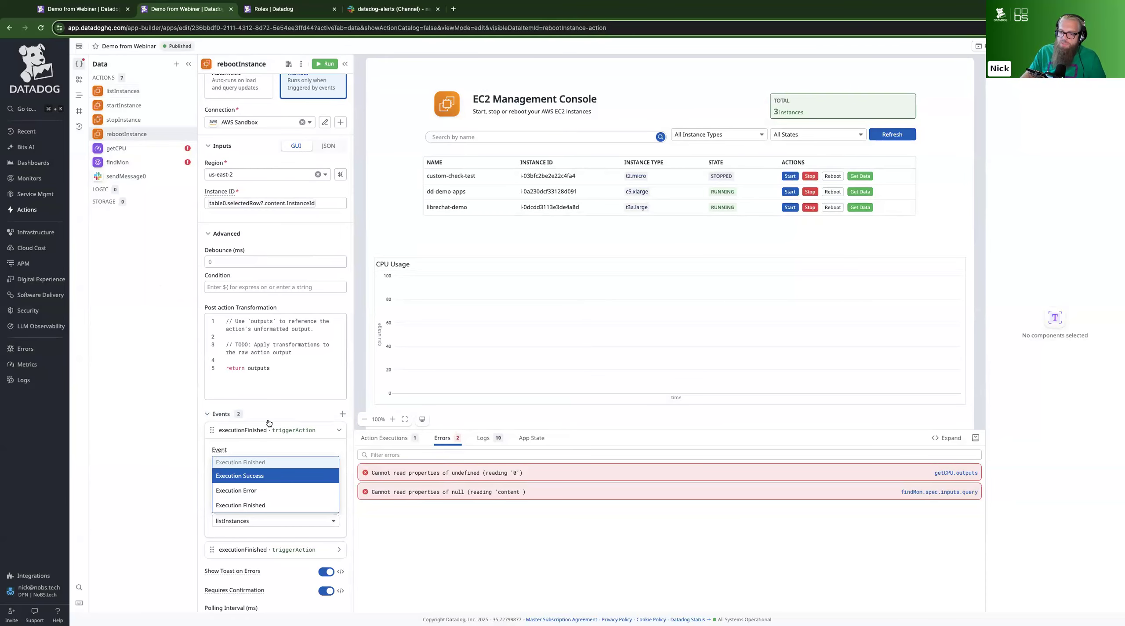
left_click(199, 419)
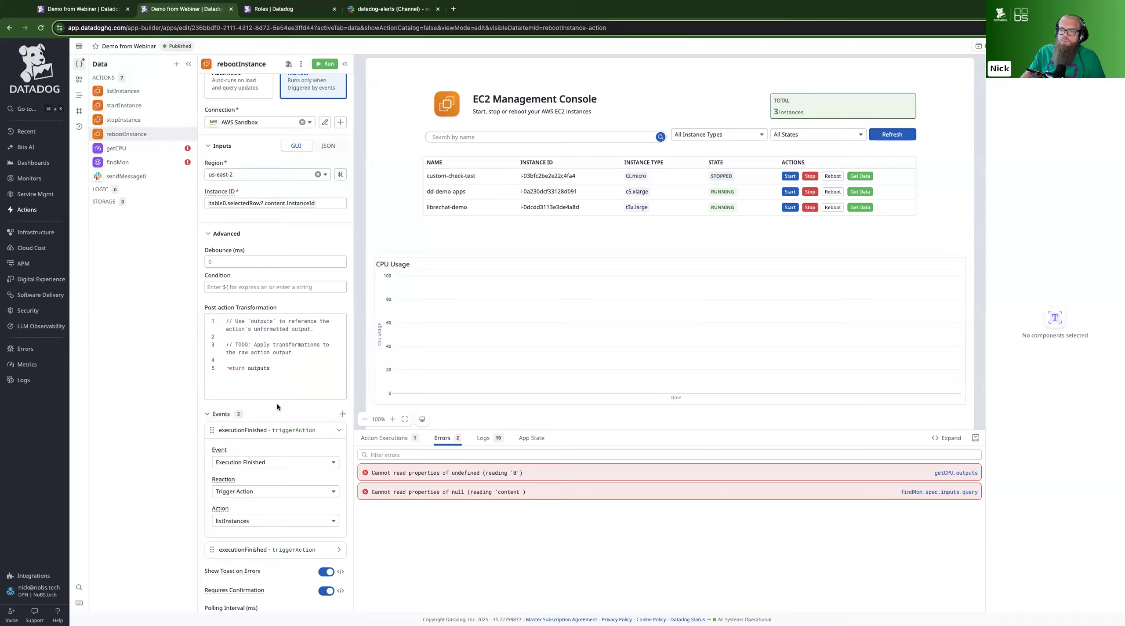
scroll(277, 408, "up", 2)
scroll(276, 406, "up", 1)
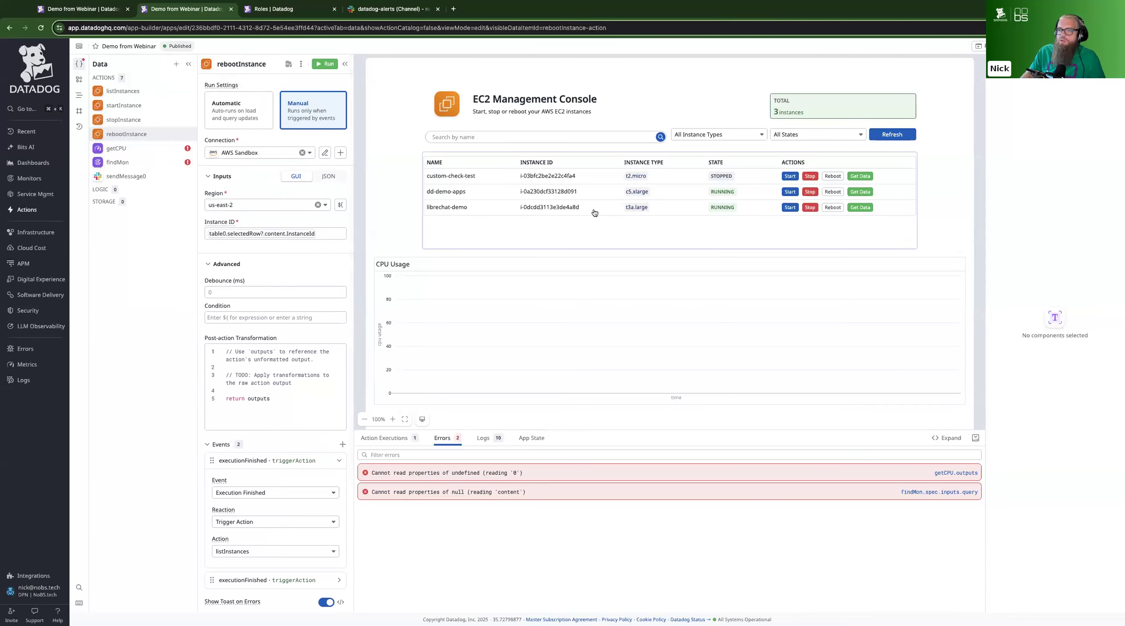
Show the instances table's properties and refresh the EC2 instance list
left_click(594, 224)
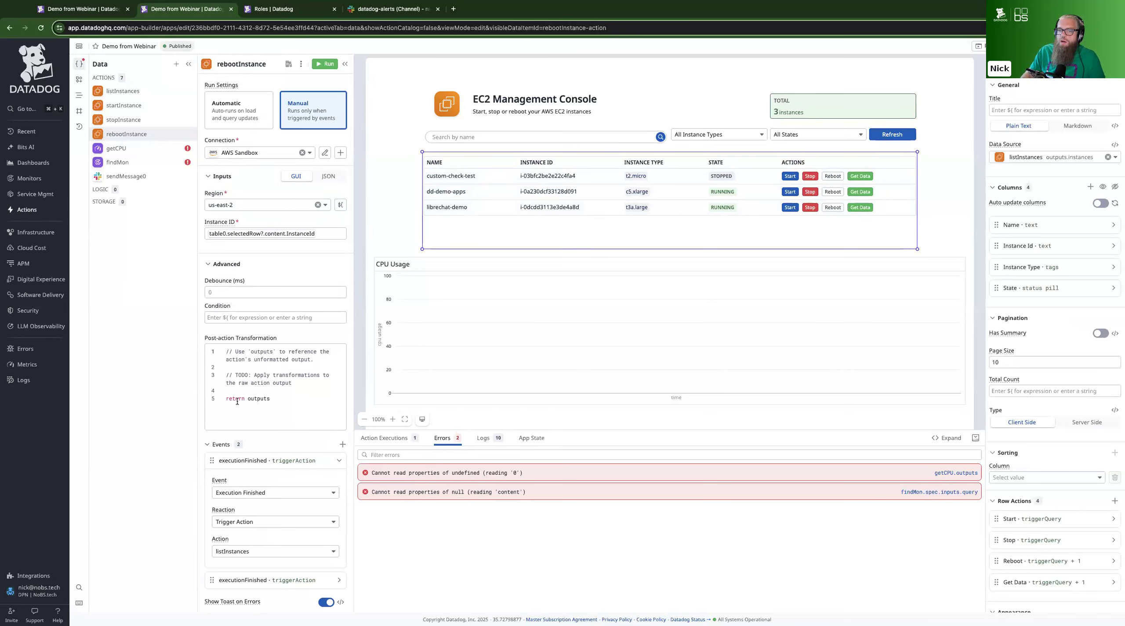
left_click(896, 138)
left_click(898, 138)
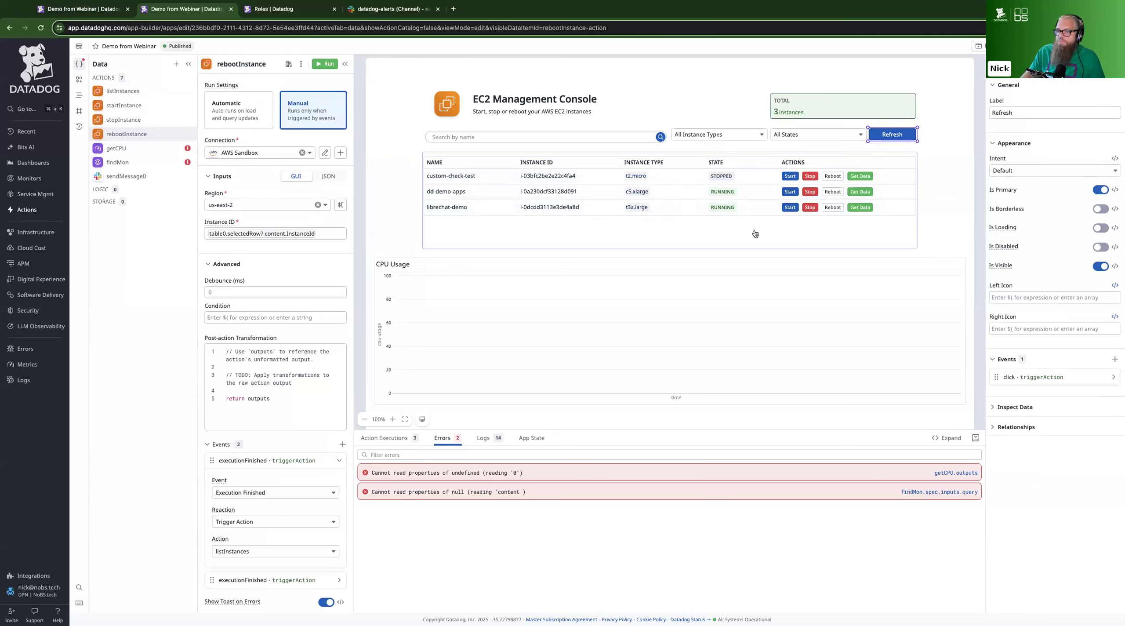
left_click(882, 138)
left_click(894, 136)
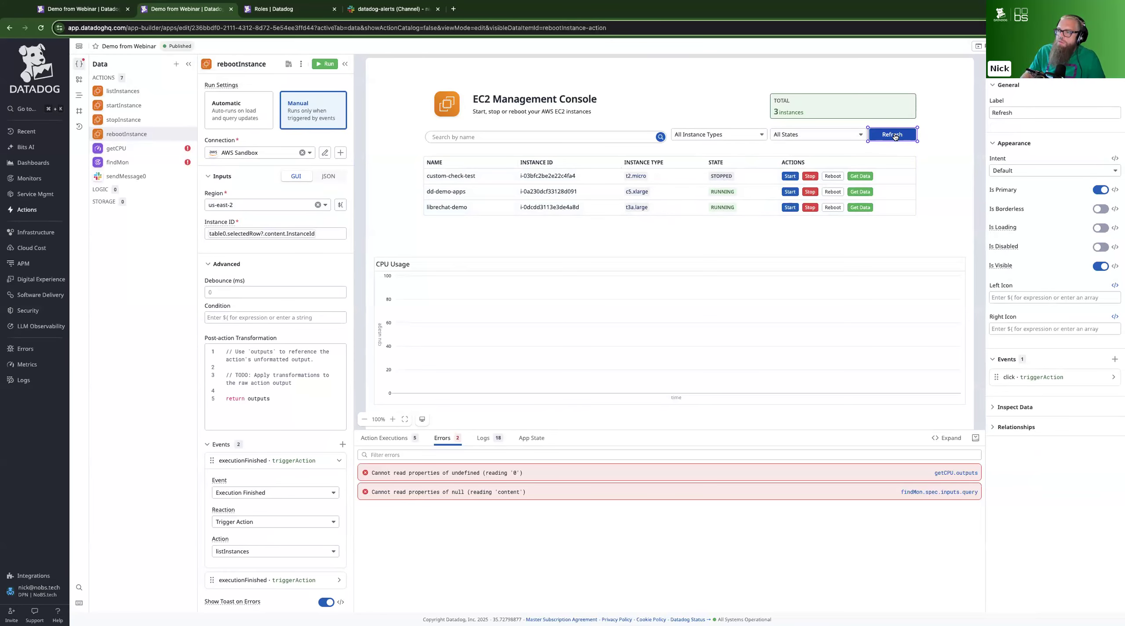
Show the CPU Usage chart's settings and get the CPU and monitor data for the dd-demo-apps instance
scroll(936, 220, "down", 3)
scroll(936, 219, "down", 1)
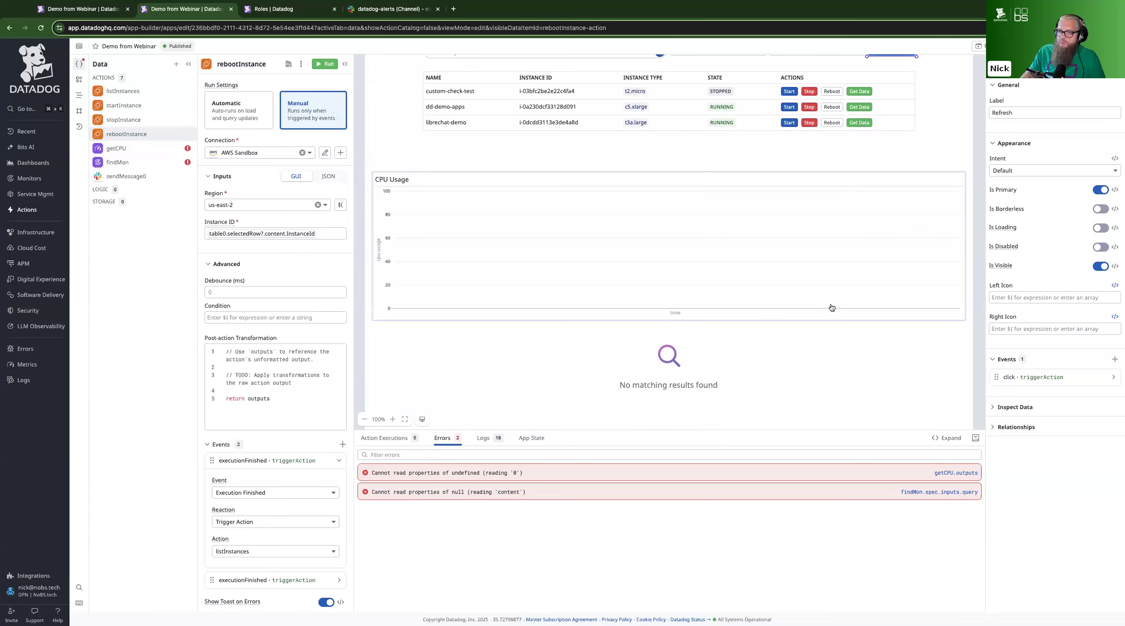
left_click(743, 233)
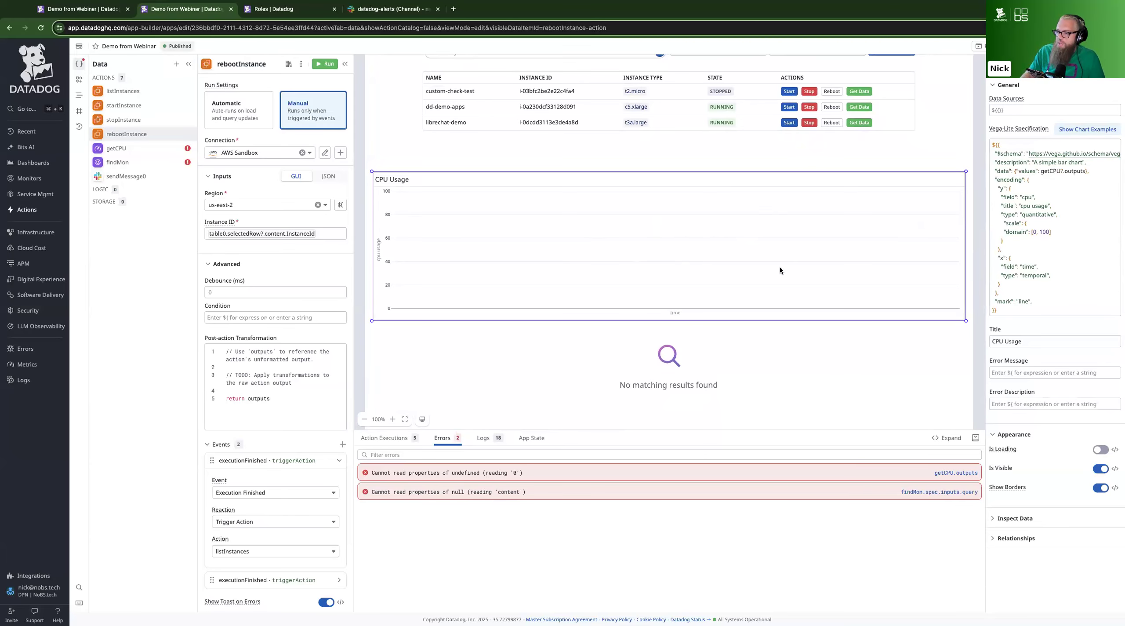
scroll(779, 267, "down", 2)
scroll(743, 339, "up", 3)
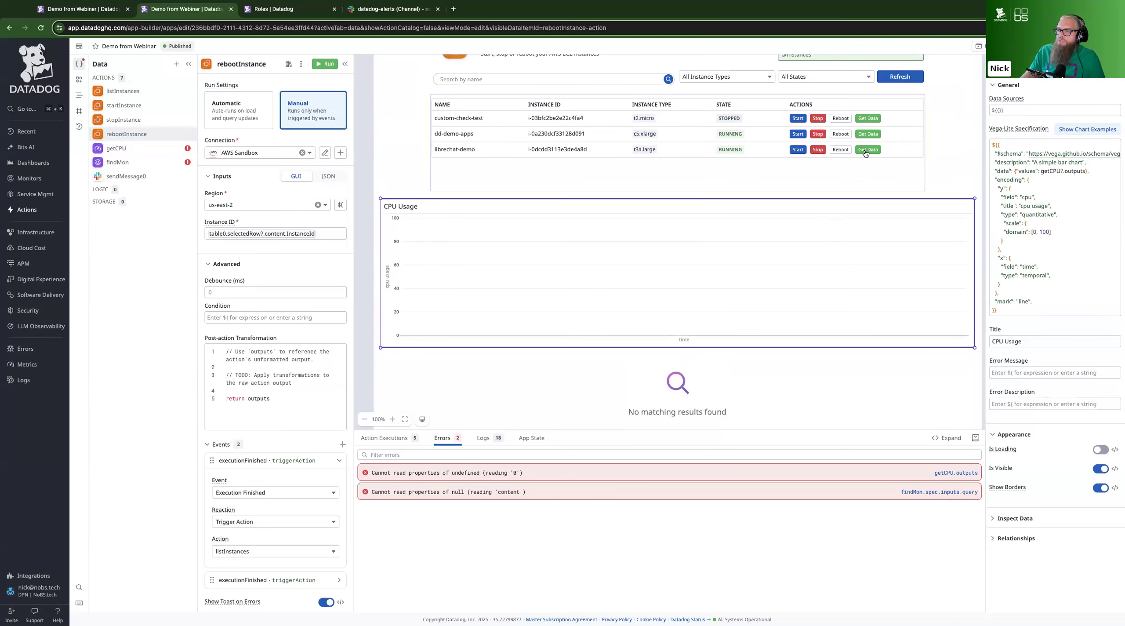
left_click(865, 154)
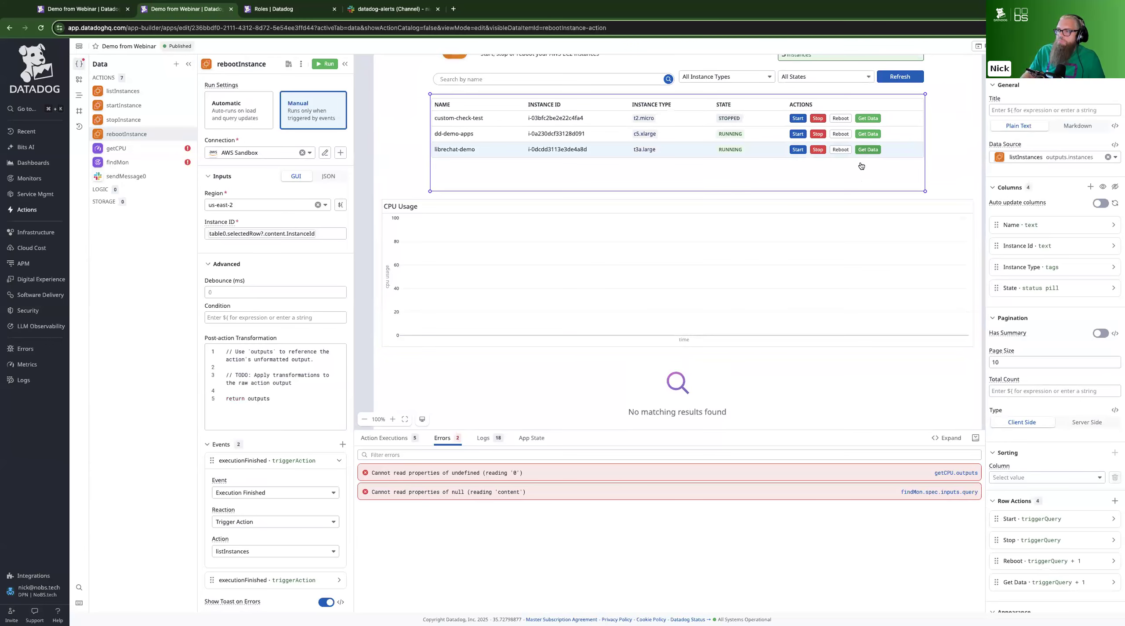
left_click(864, 134)
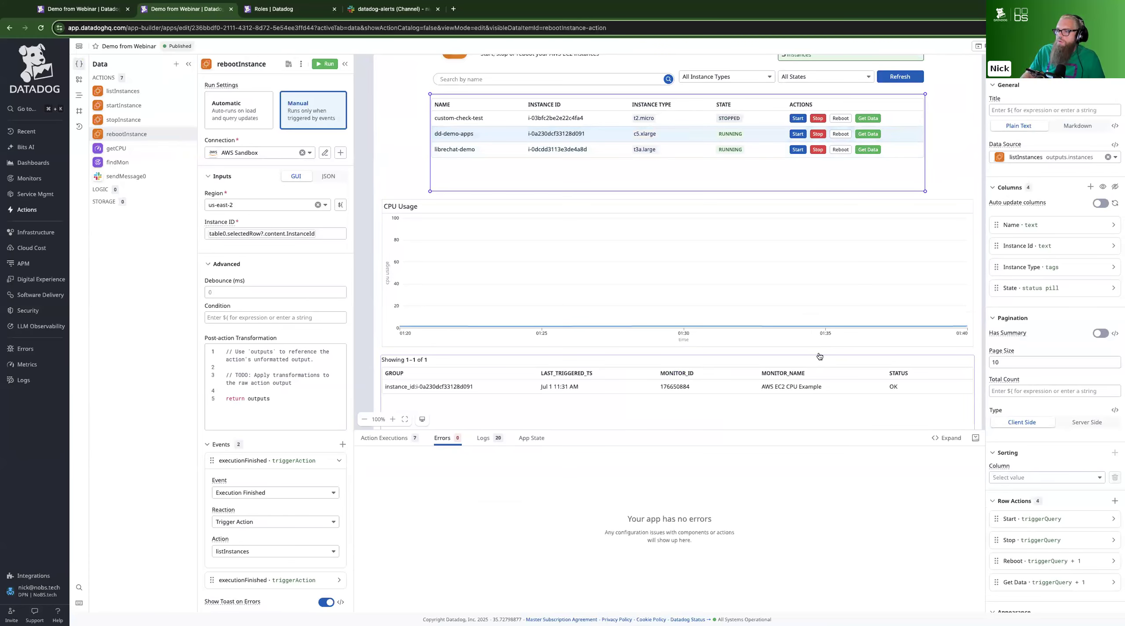
scroll(820, 376, "up", 1)
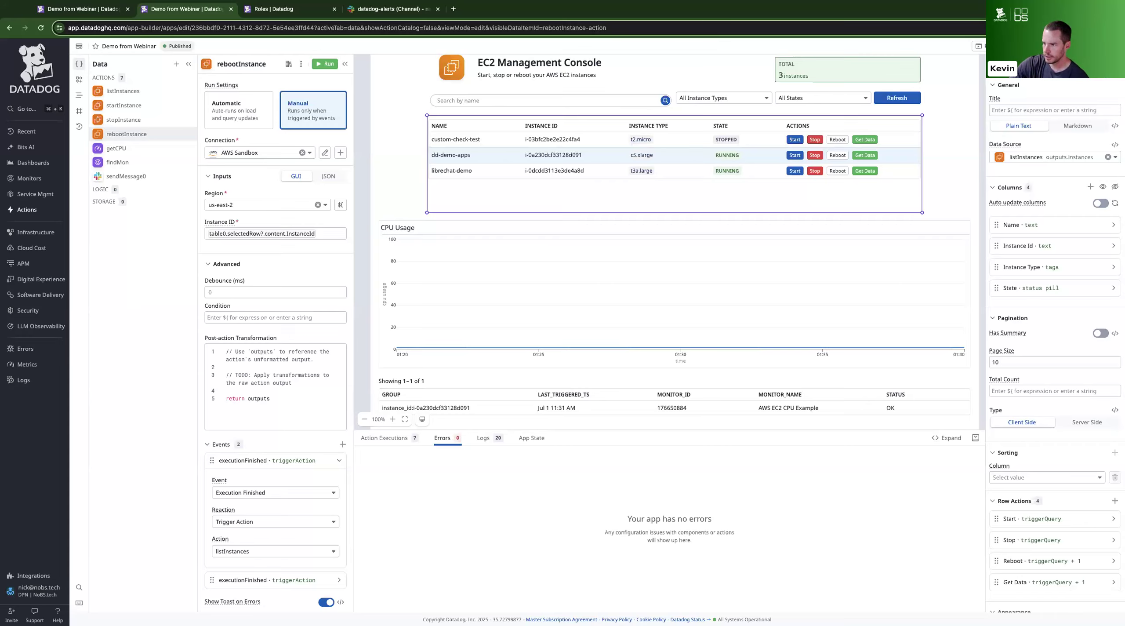
Set the time format of the monitor table's last_triggered_ts column to 01:40 PM GMT-04:00
left_click(807, 285)
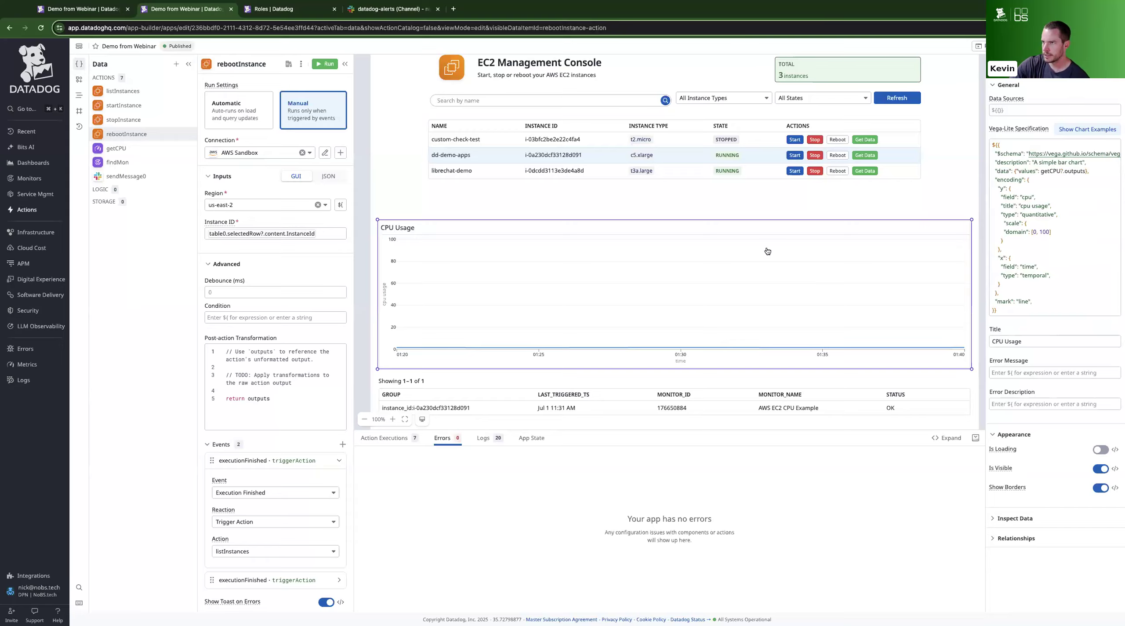
scroll(649, 264, "down", 2)
left_click(612, 359)
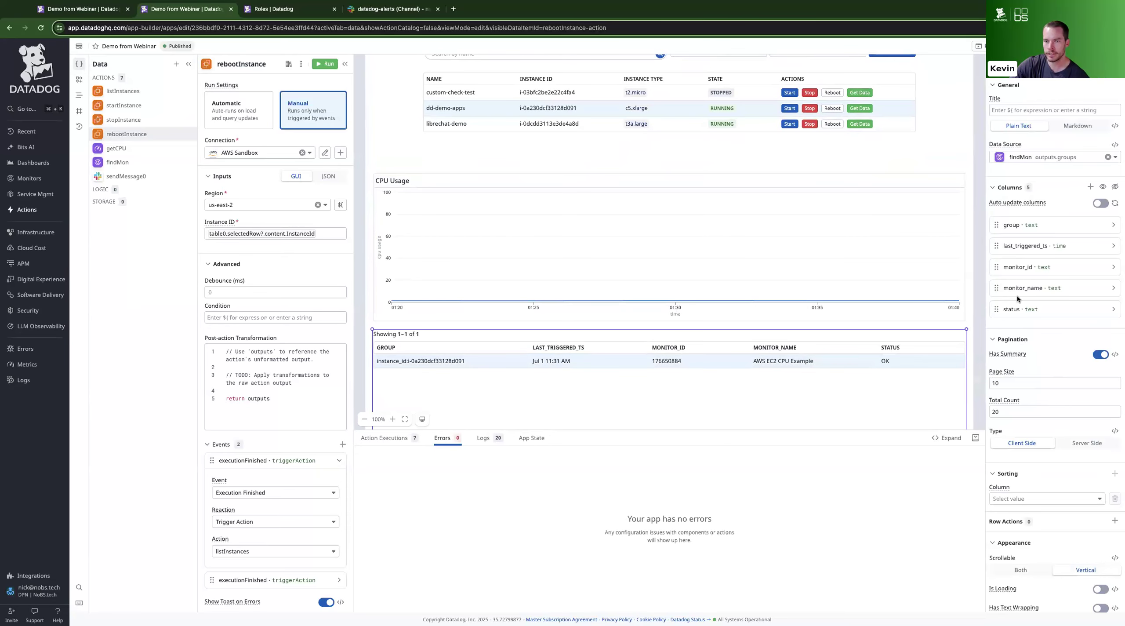
left_click(1020, 245)
scroll(1013, 248, "down", 1)
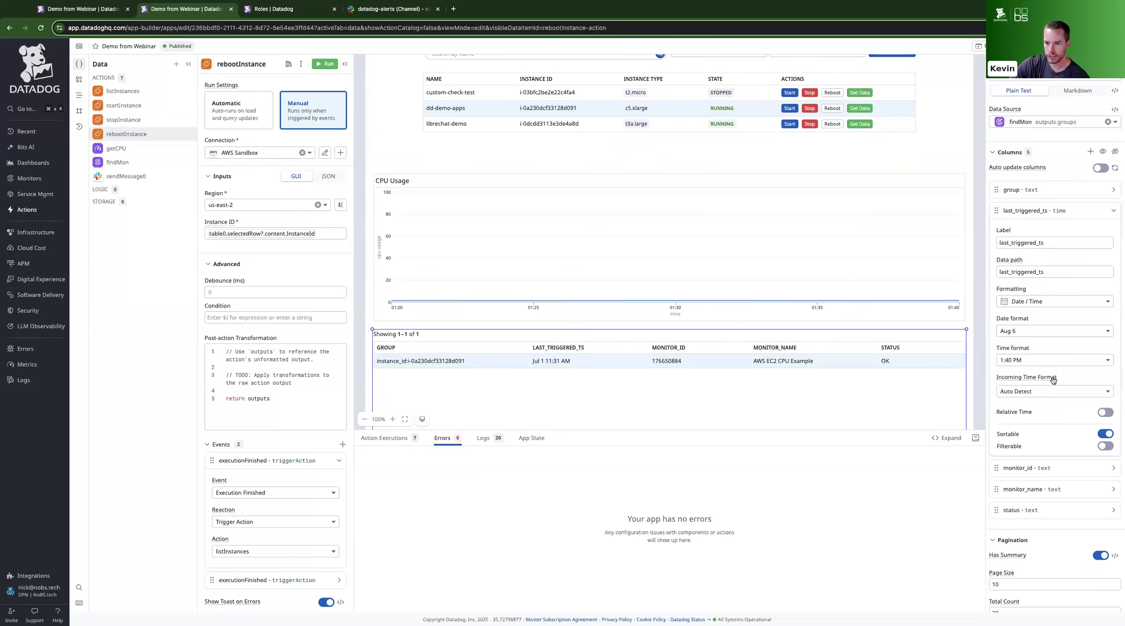
left_click(1047, 361)
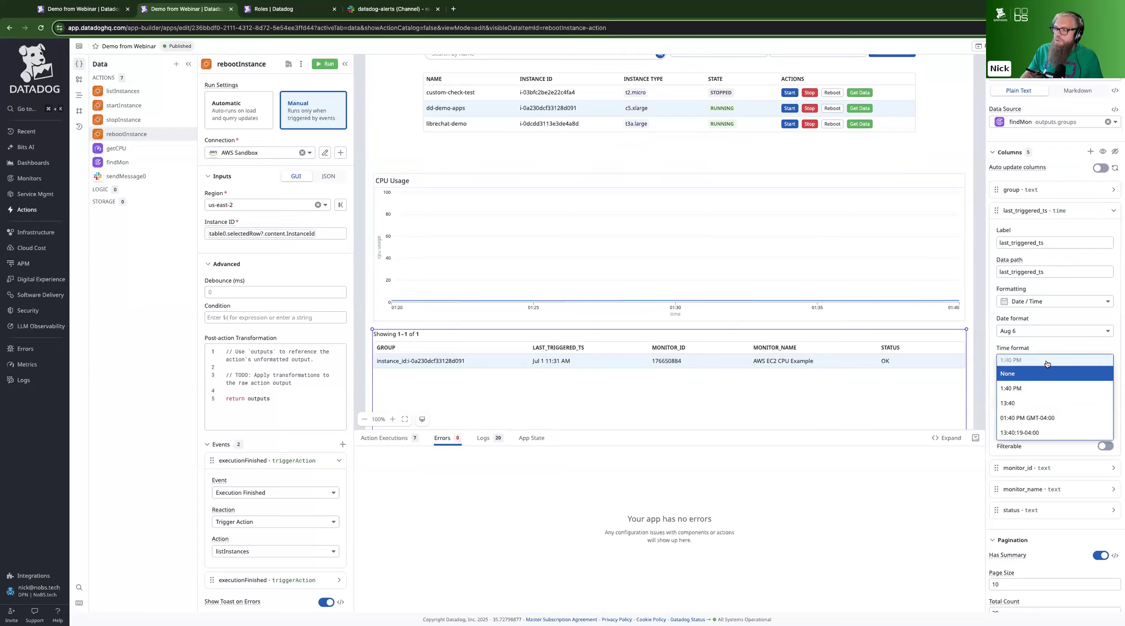
left_click(1036, 418)
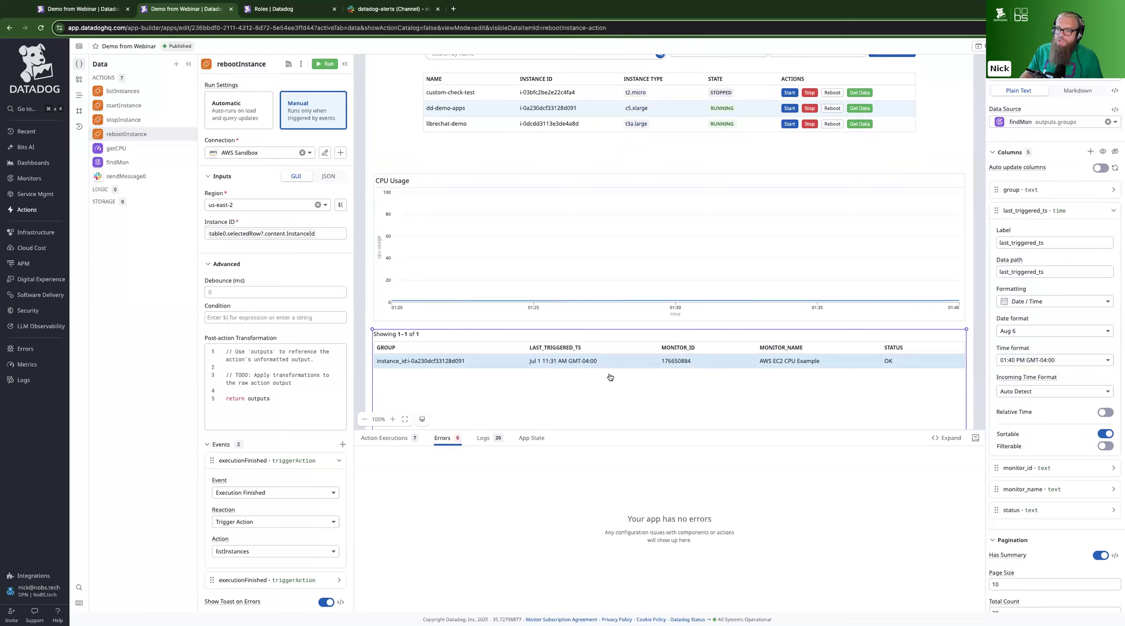
Try the relative time display on the monitor table's last_triggered_ts column and turn it off again
left_click(597, 326)
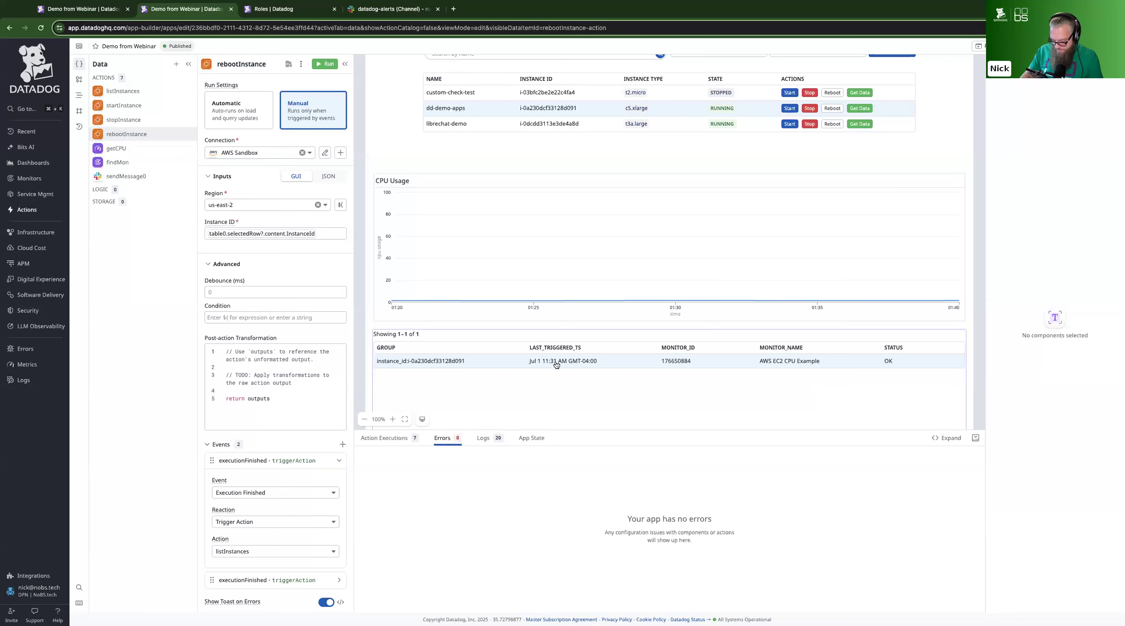
left_click(609, 359)
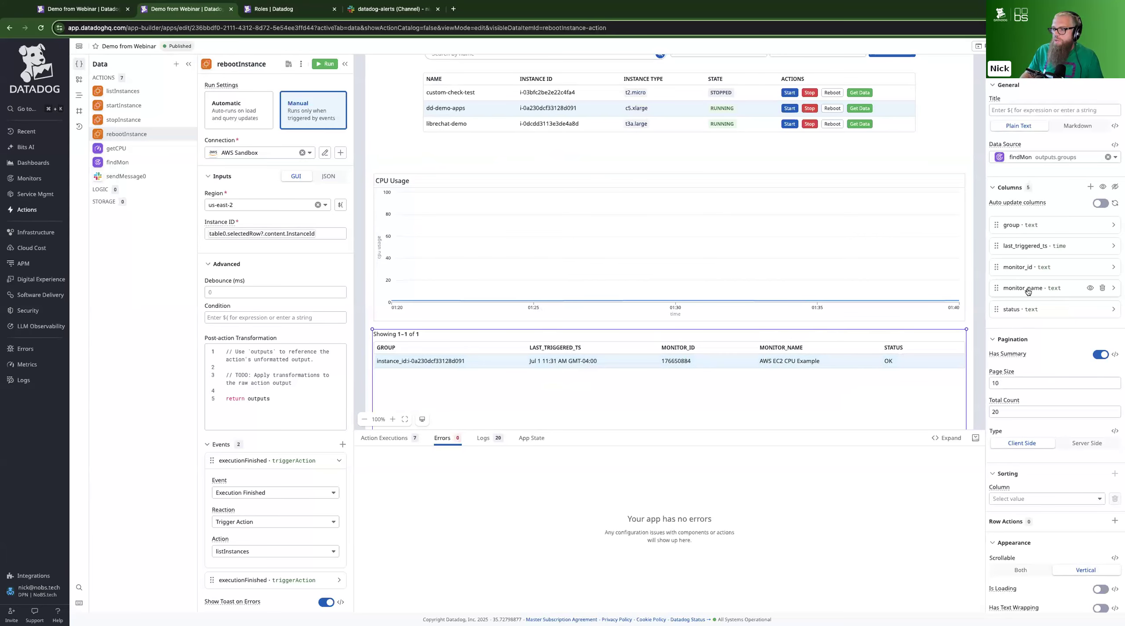
left_click(1017, 244)
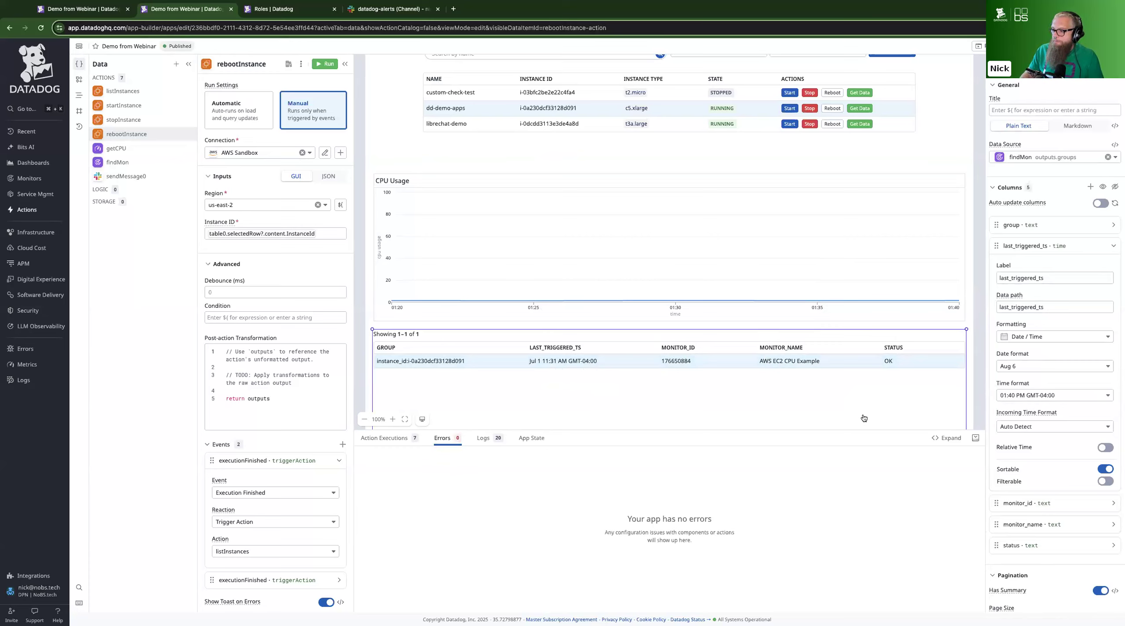
left_click(1104, 447)
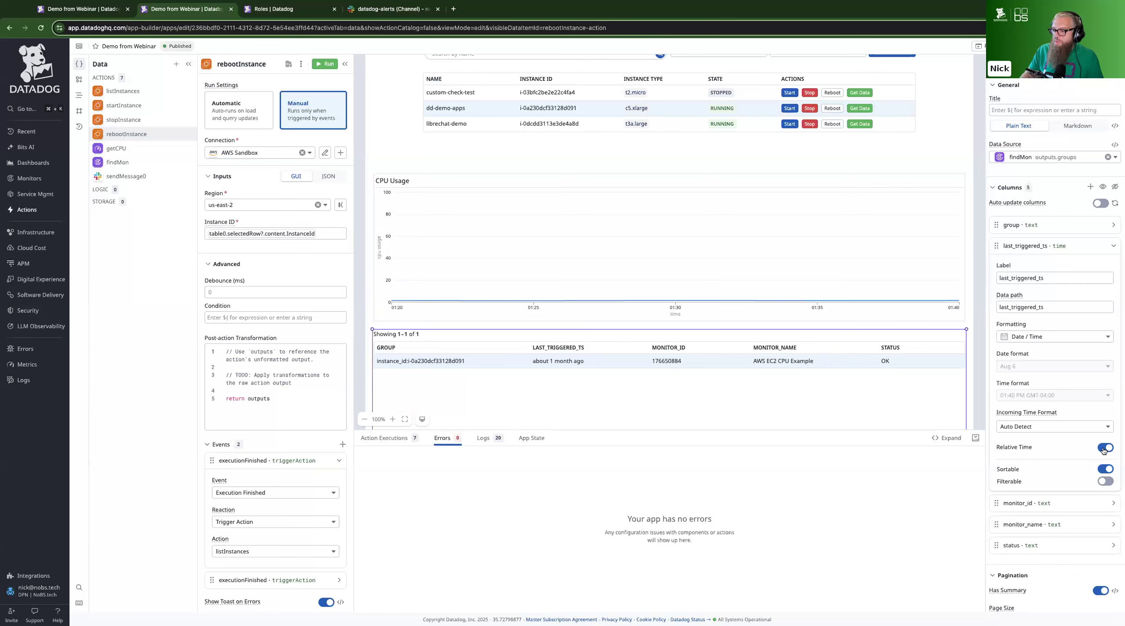
left_click(1104, 447)
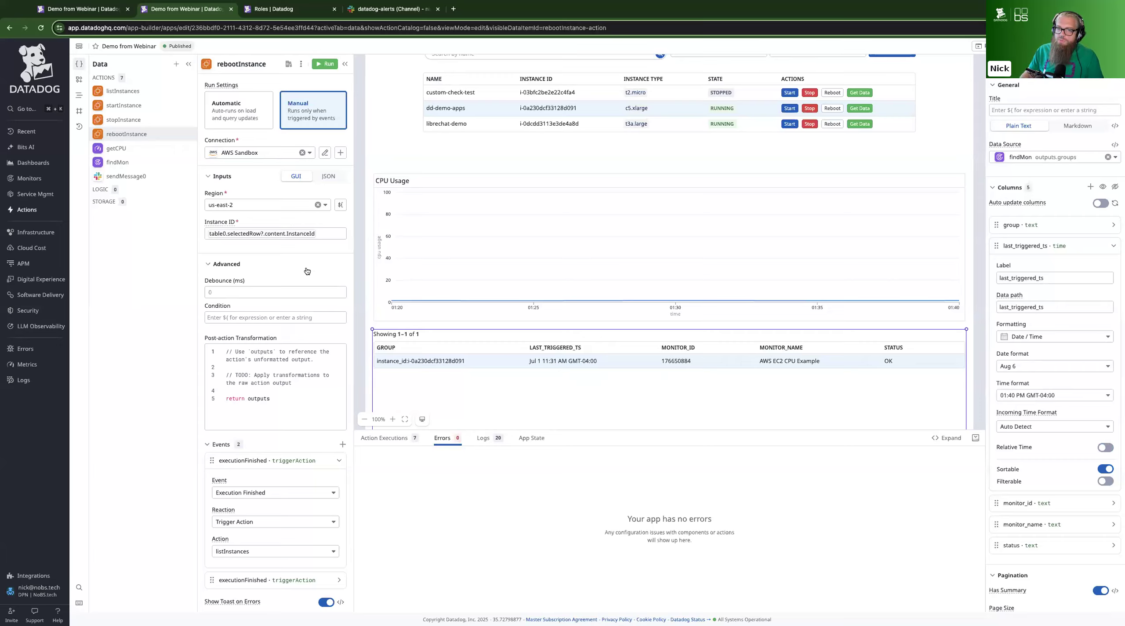
Switch the getCPU action's time period to an absolute time range and look through its timezone options, keeping America/New York
left_click(156, 148)
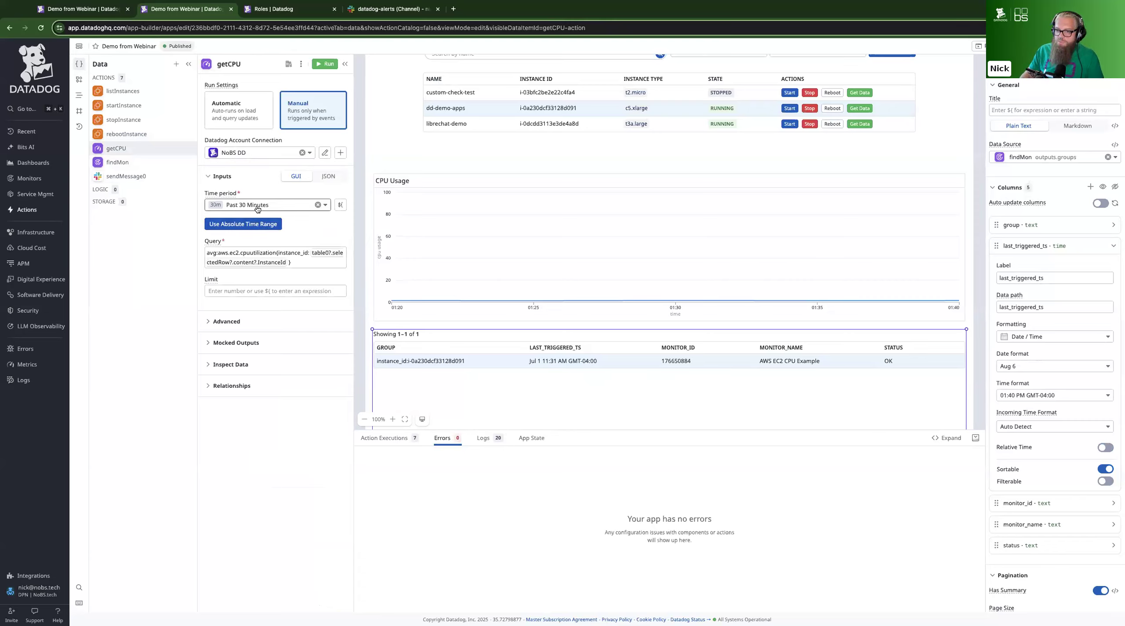
left_click(247, 224)
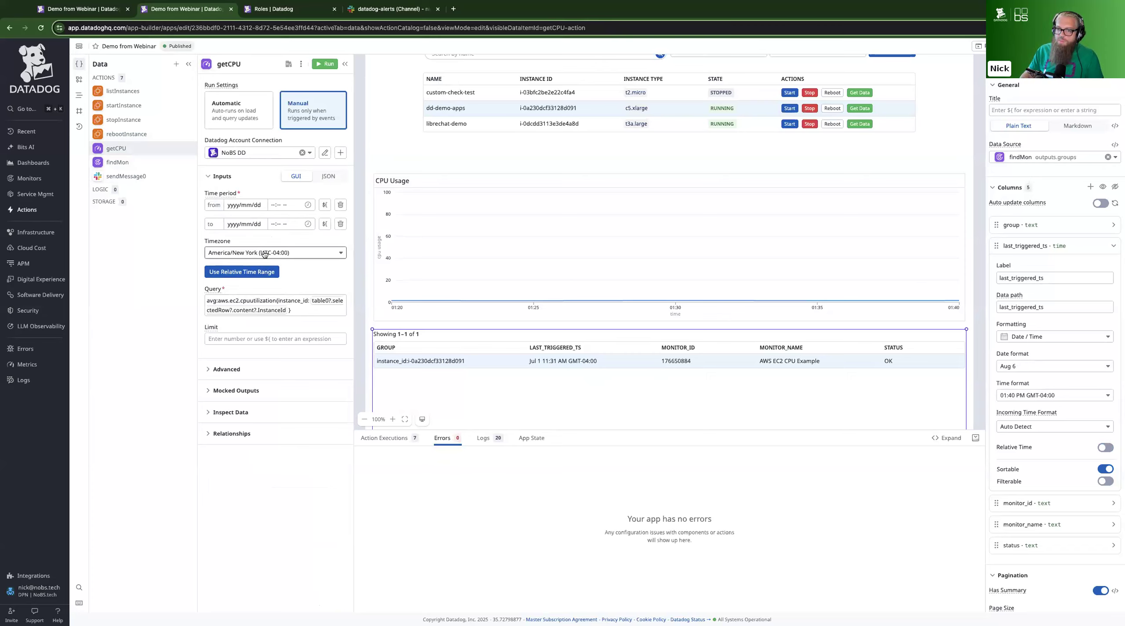
left_click(265, 253)
scroll(258, 303, "up", 5)
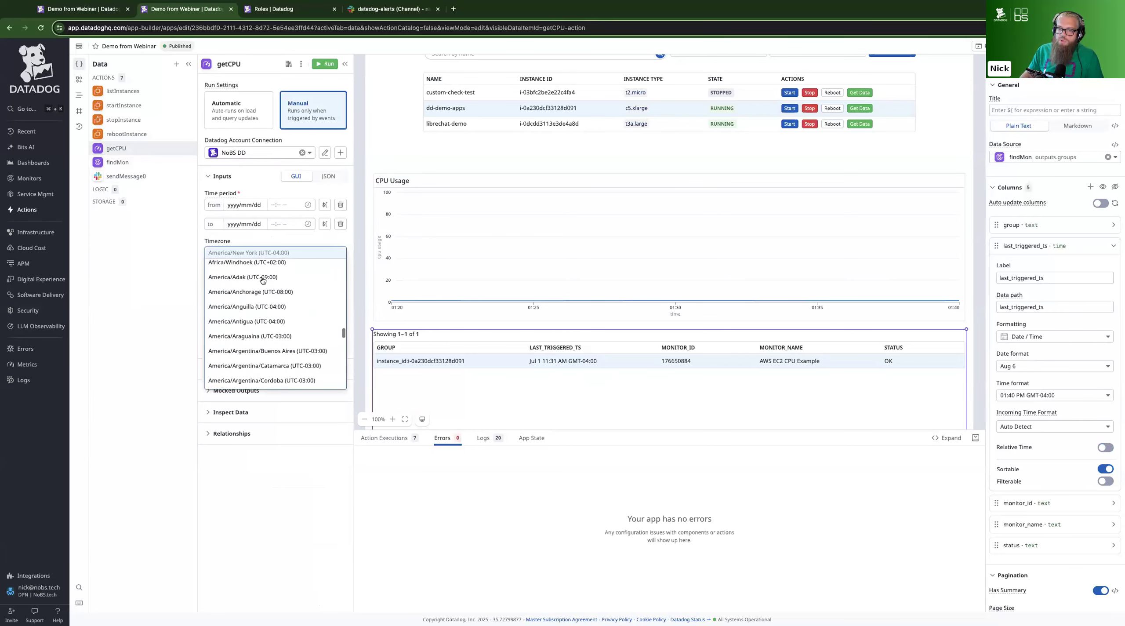
left_click(219, 216)
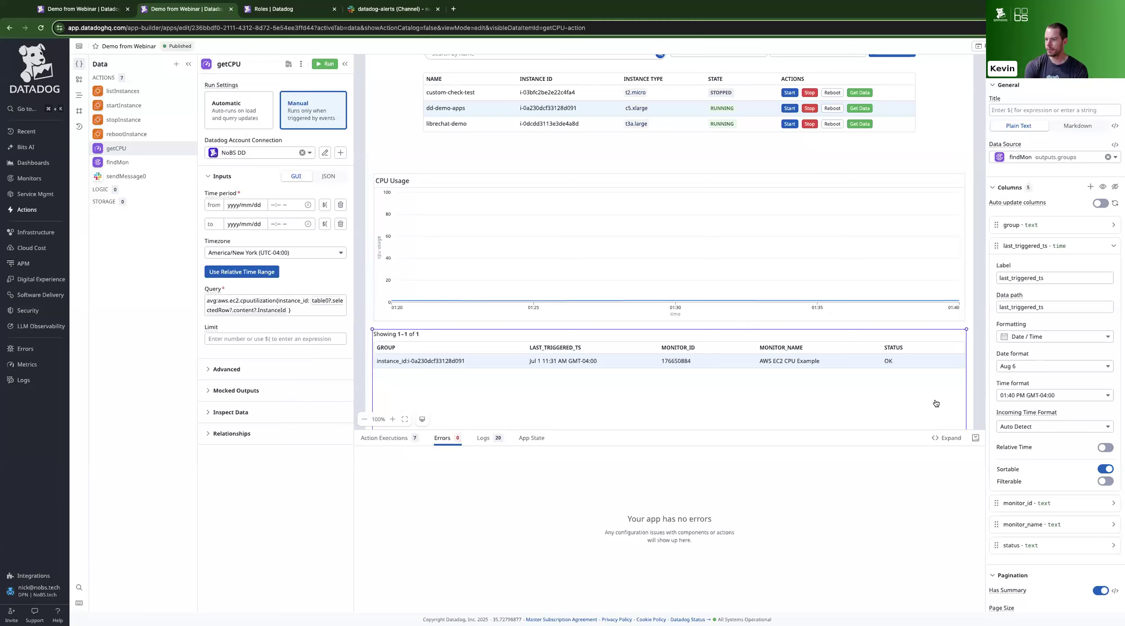
left_click(491, 323)
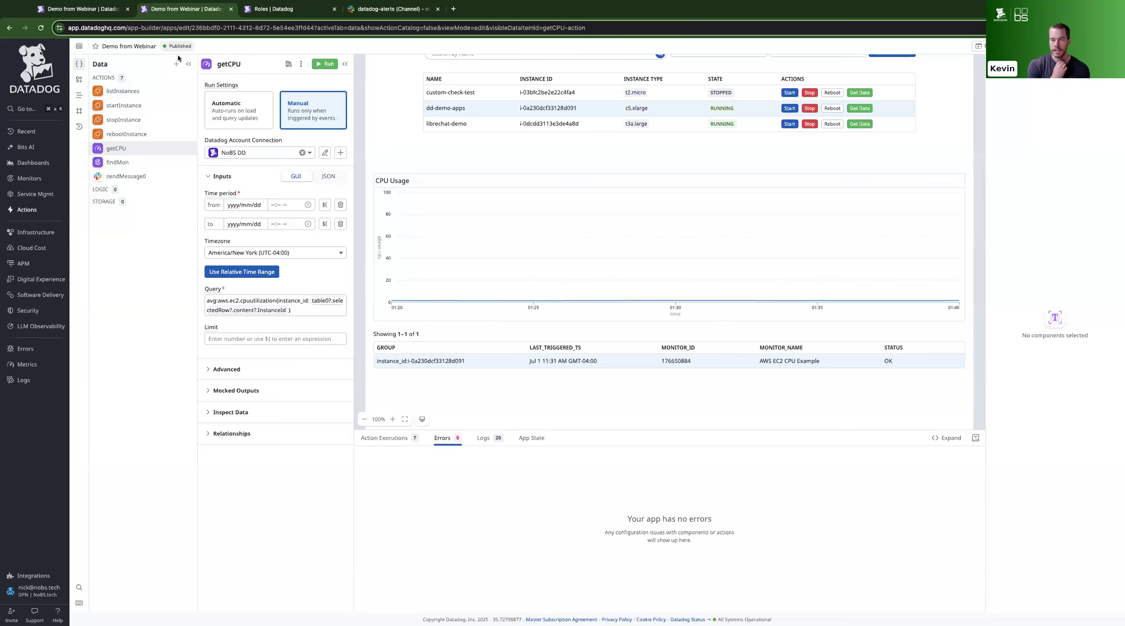
Browse the full action catalog without the private filter to Datadog Workflow Automation Execute's Trigger workflow, and close it without adding it
left_click(176, 63)
left_click(232, 97)
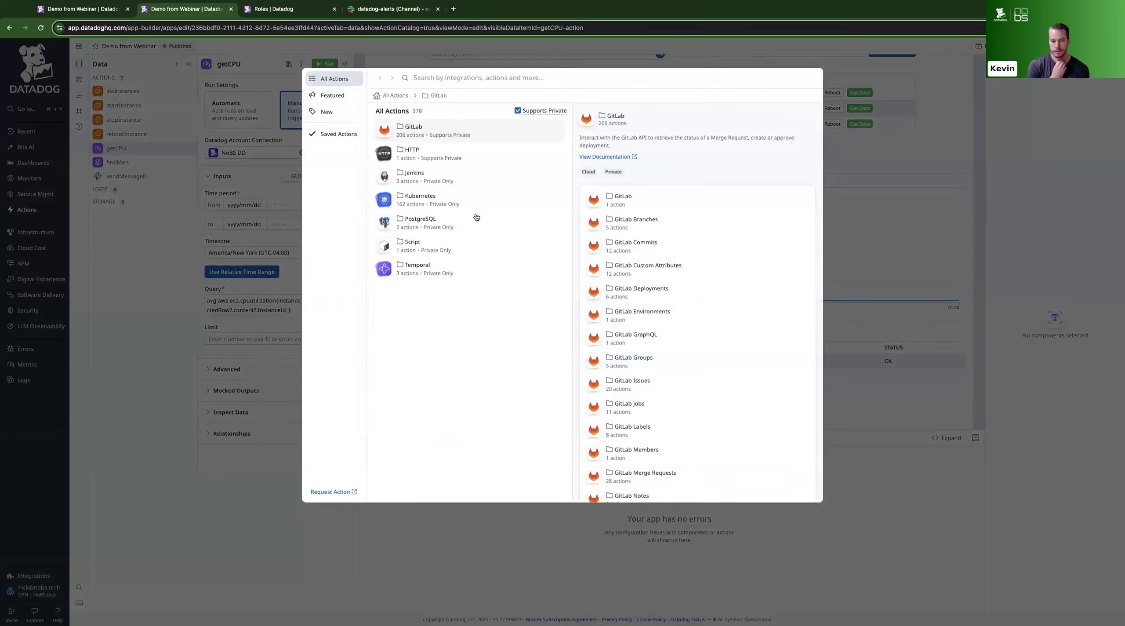
left_click(516, 111)
scroll(426, 303, "down", 1)
left_click(422, 320)
scroll(490, 320, "down", 10)
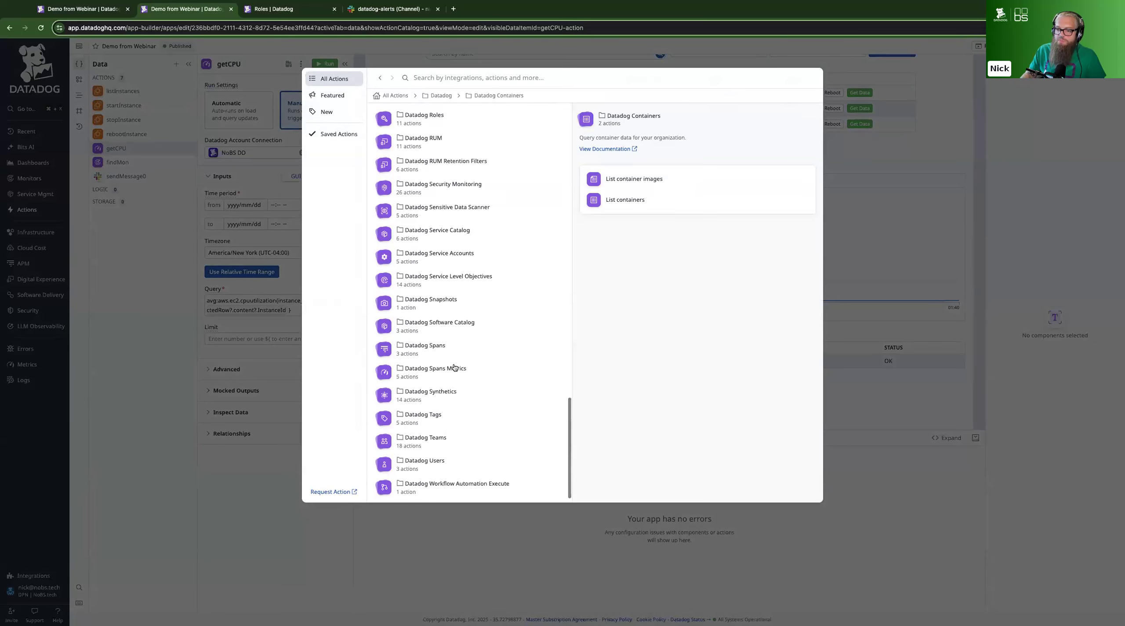
left_click(448, 483)
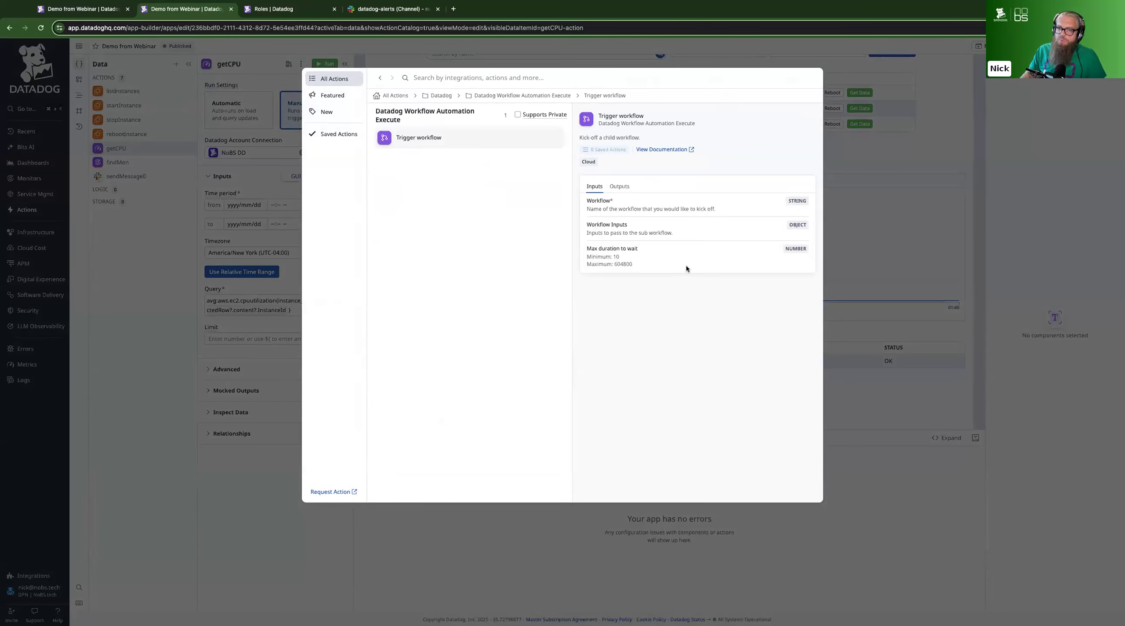
left_click(842, 273)
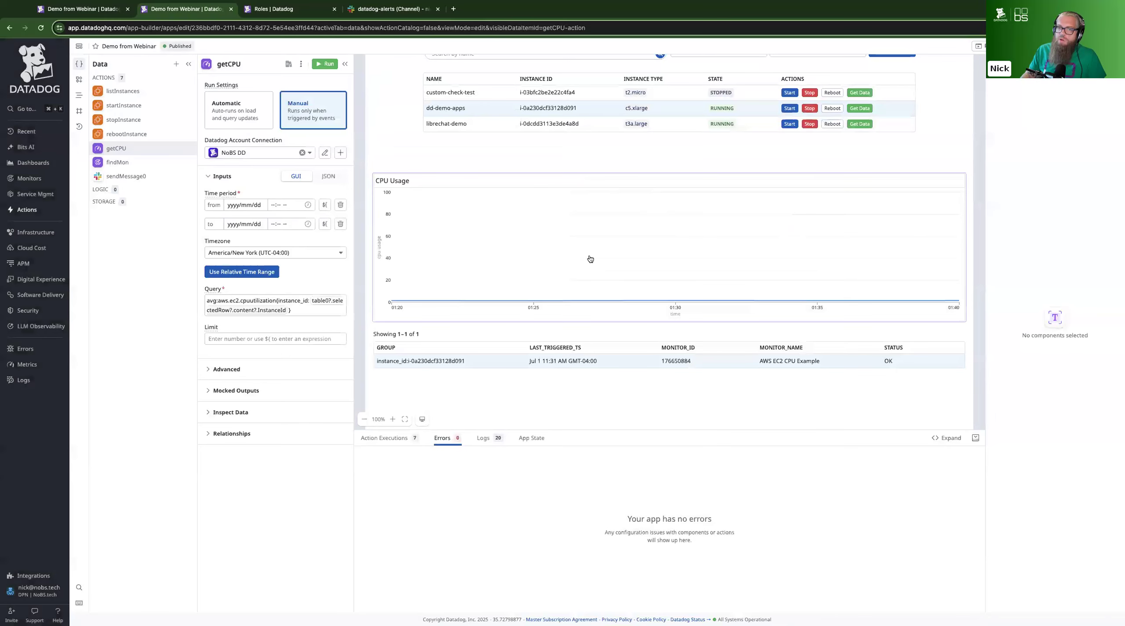
Review the data item types that can be added to the app, from Action and Transformer to Function and Variable, without adding one
left_click(176, 64)
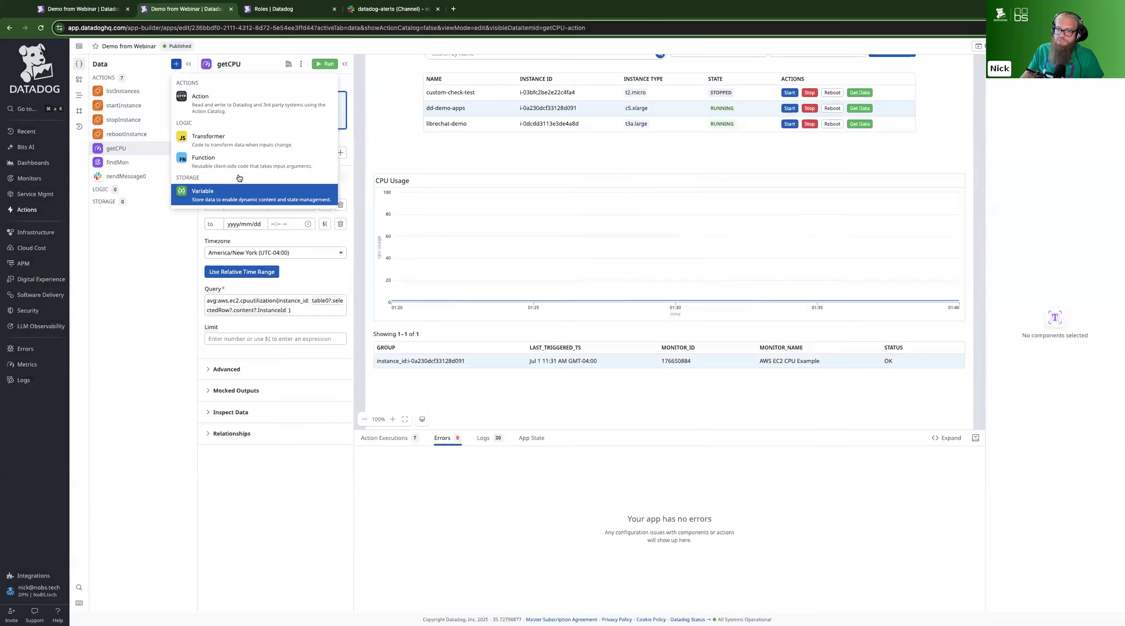
left_click(384, 160)
Run Get Data for the dd-demo-apps instance in the EC2 instance table to refresh its CPU usage graph, and deselect the table
scroll(385, 160, "up", 2)
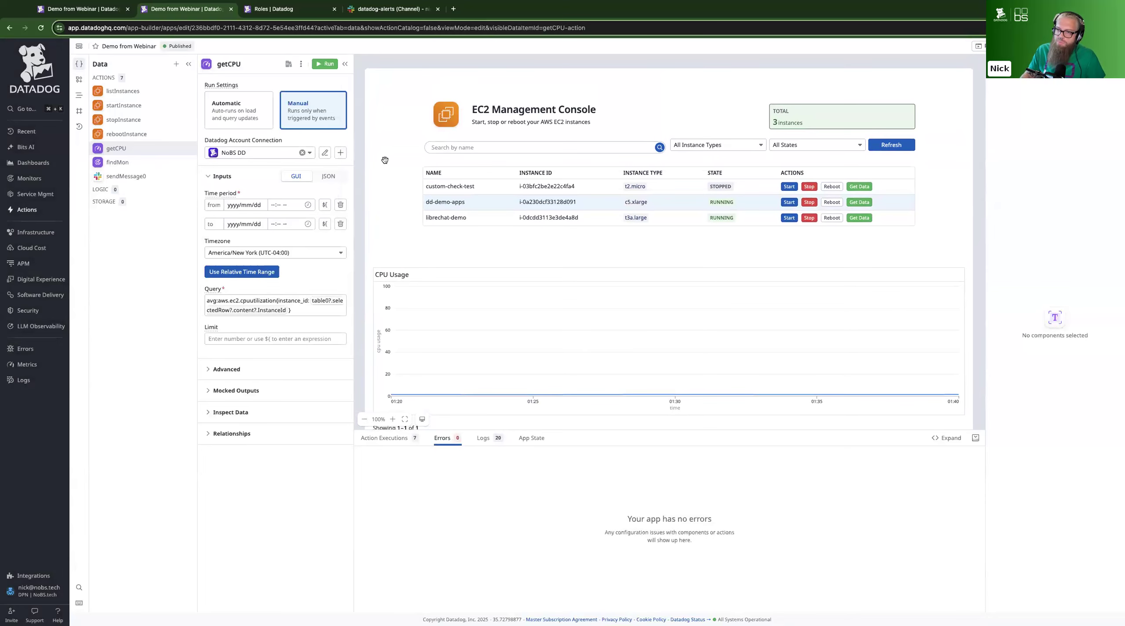
scroll(384, 160, "down", 1)
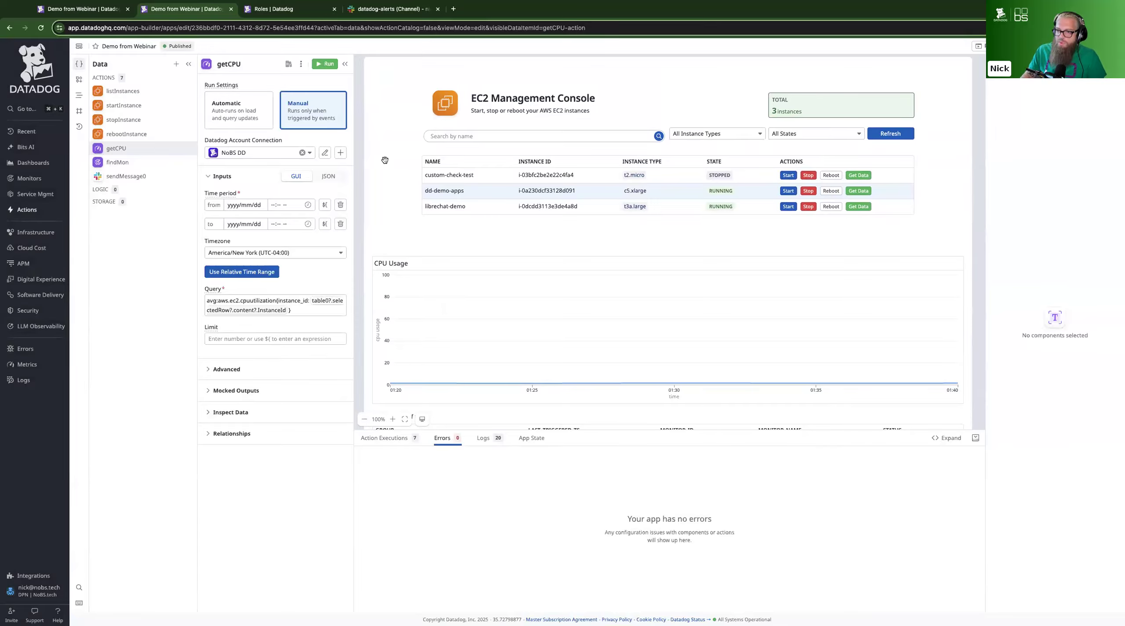
left_click(511, 205)
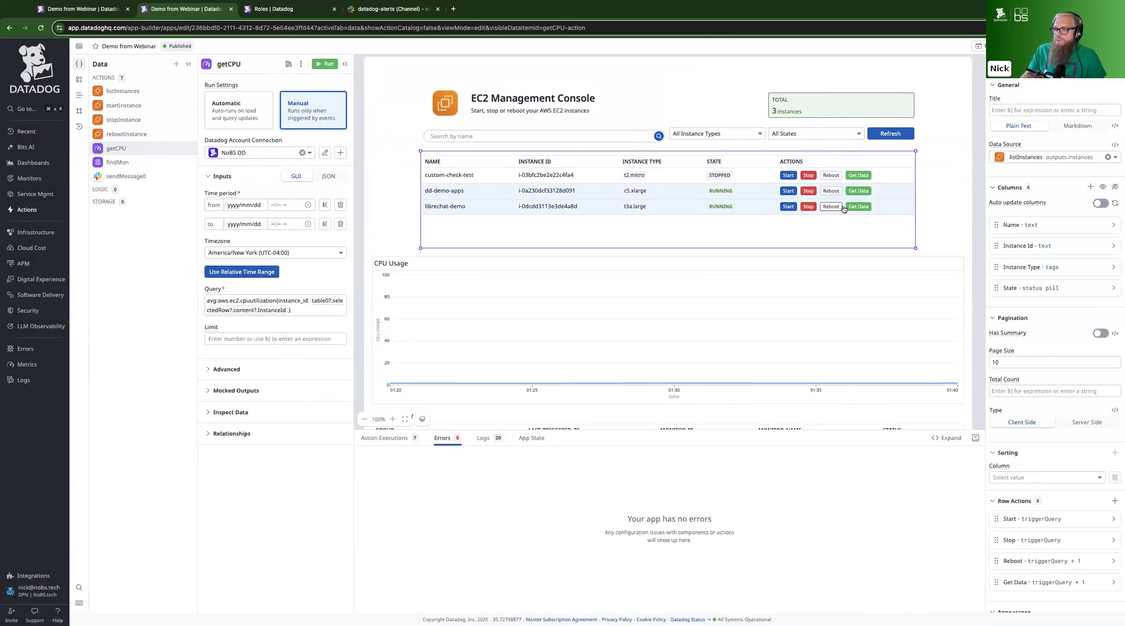
left_click(859, 191)
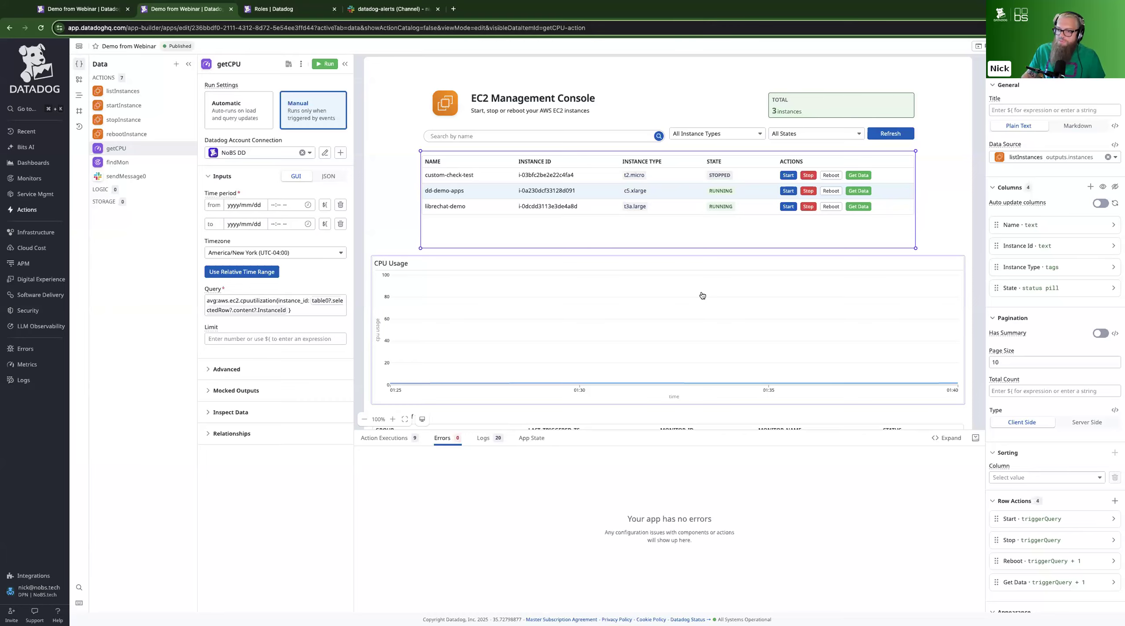
left_click(376, 228)
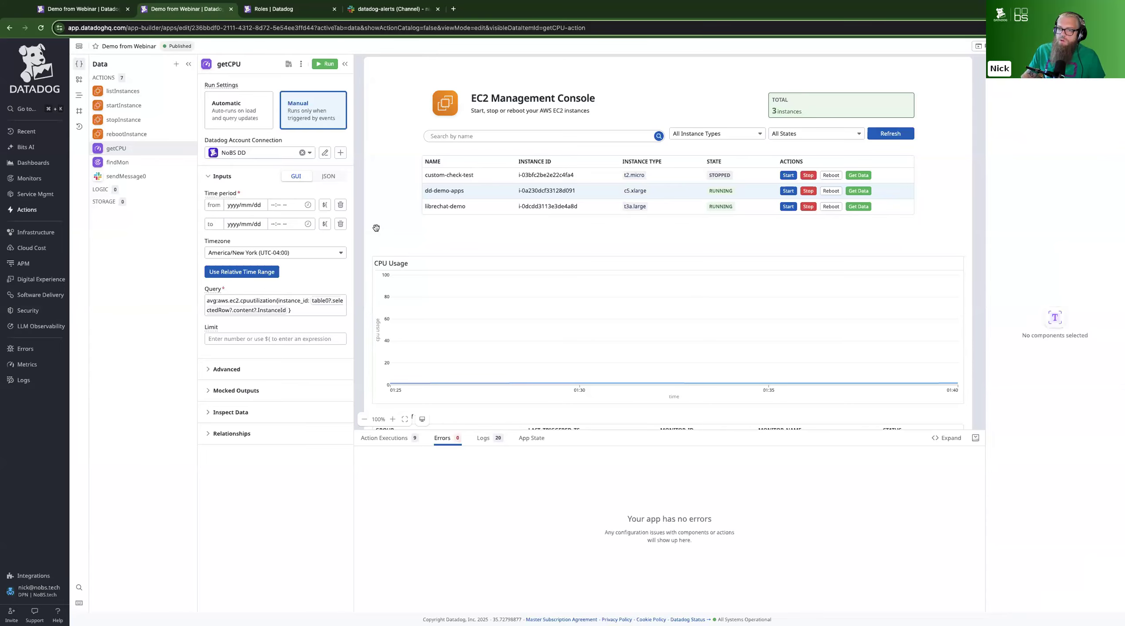
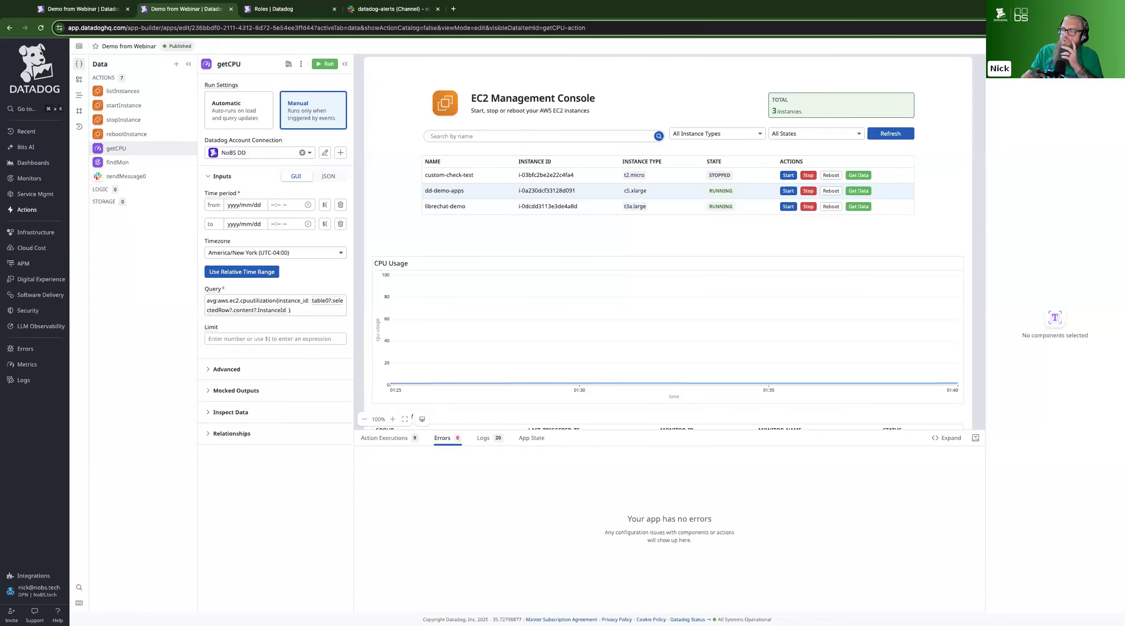
Review the published app's sharing options and its access settings for people and the organization, and close them without saving
left_click(1045, 46)
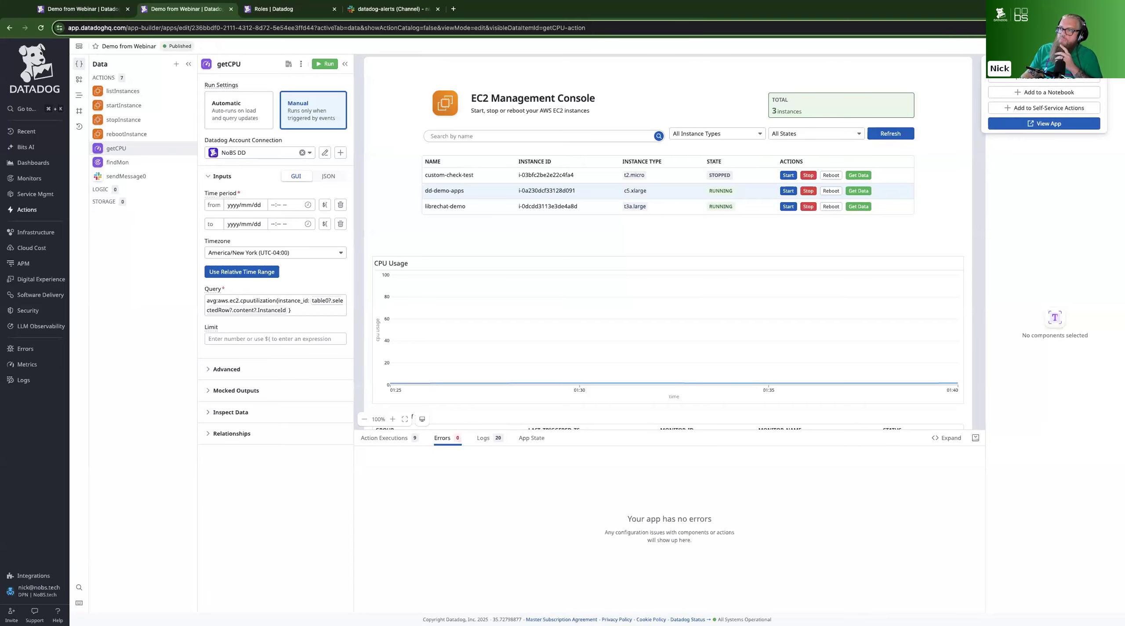
left_click(1114, 46)
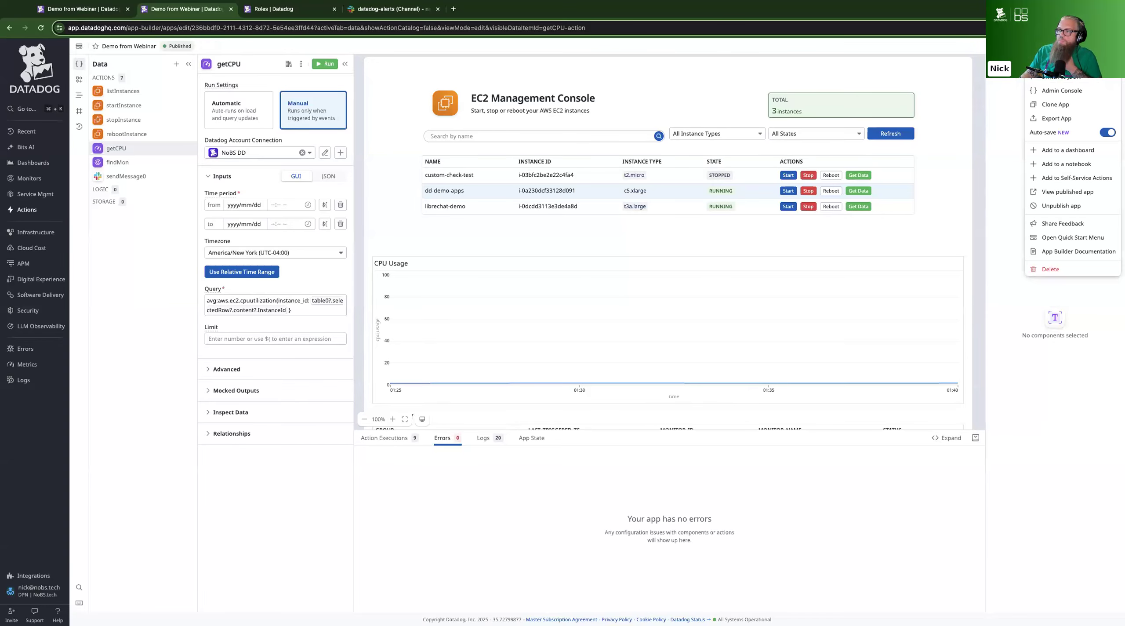
left_click(1061, 63)
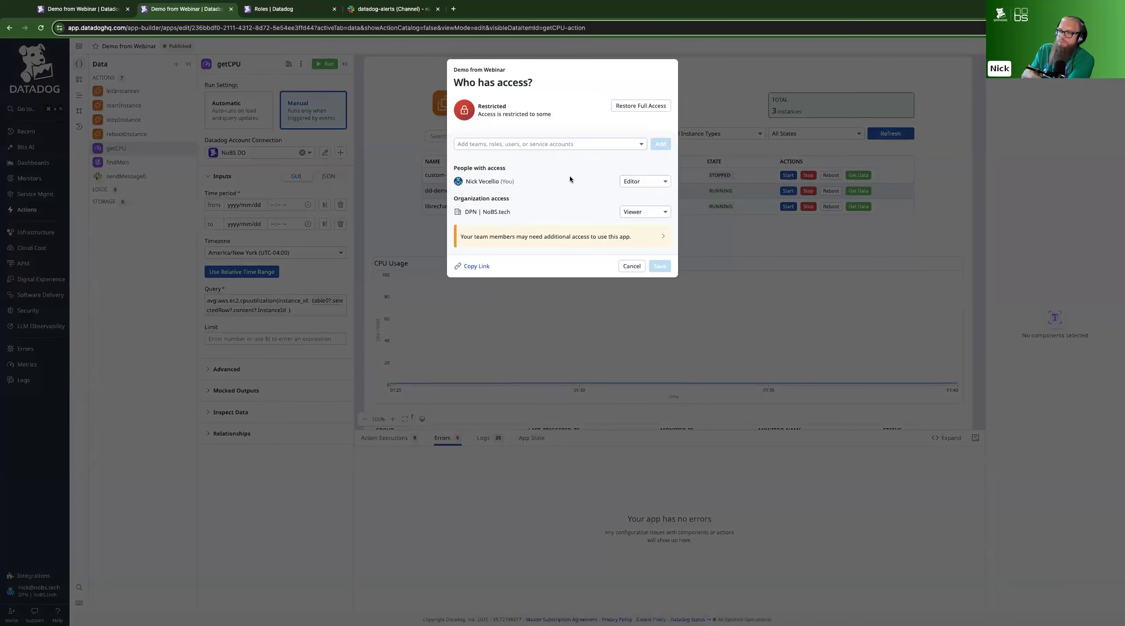
left_click(623, 269)
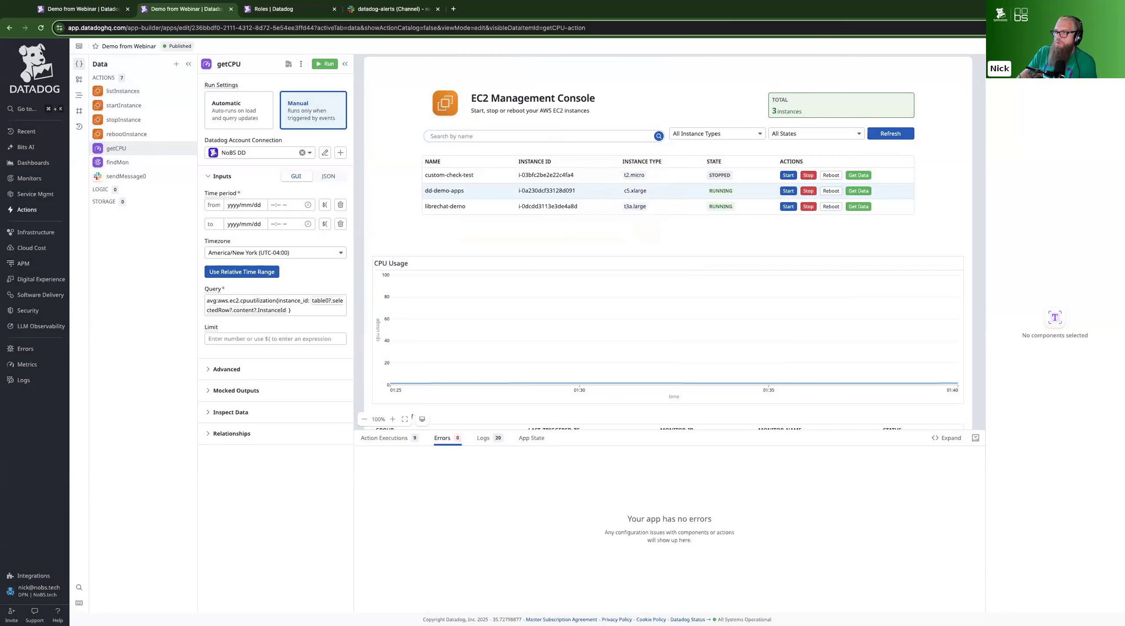
Examine the app's JSON definition, from its queries to its components and button events, and return to the visual editor
left_click(1072, 46)
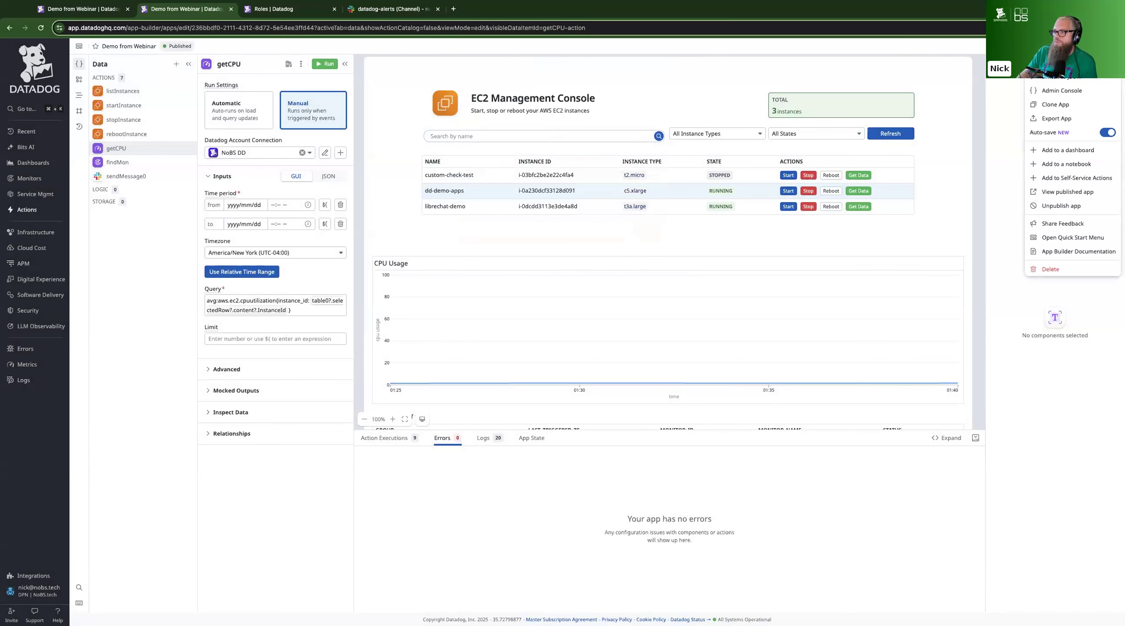
left_click(1065, 206)
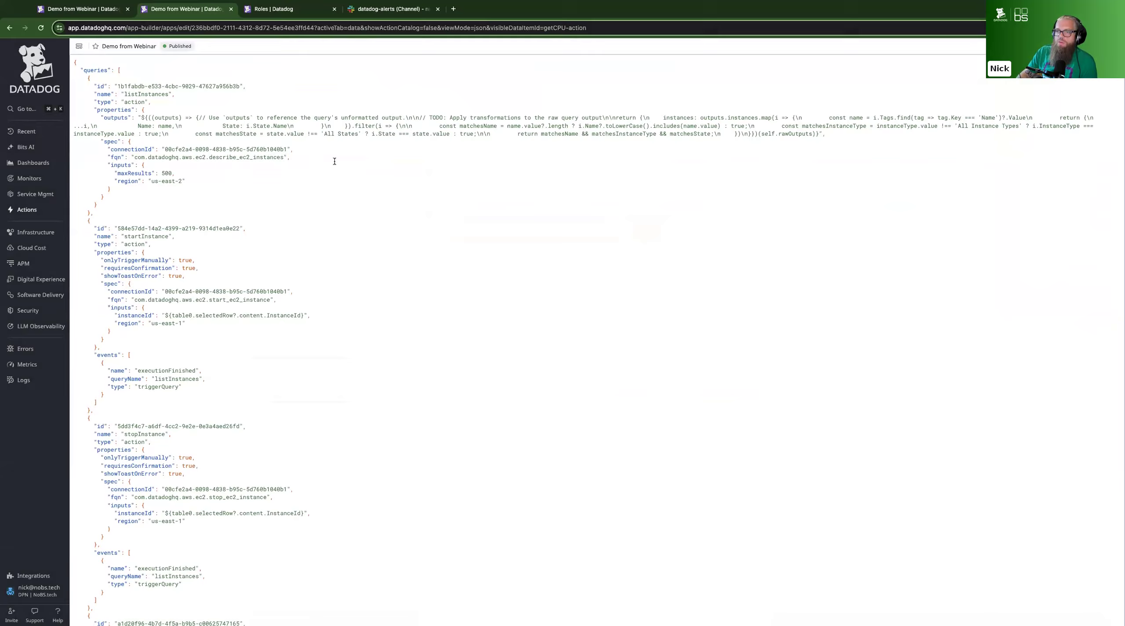
scroll(350, 180, "down", 15)
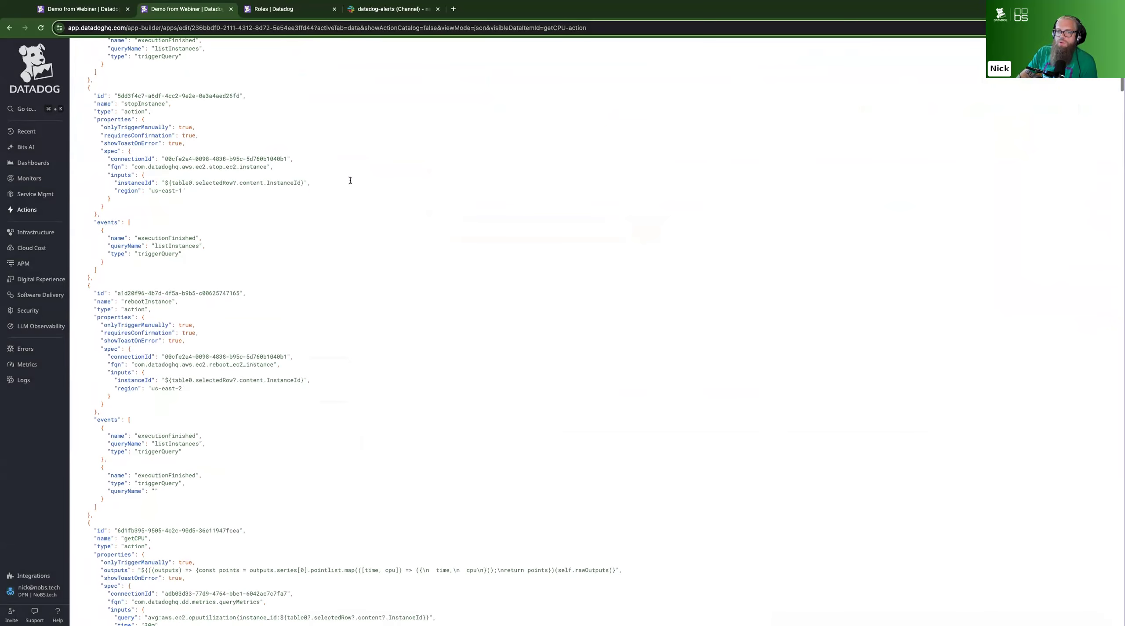
scroll(350, 181, "down", 20)
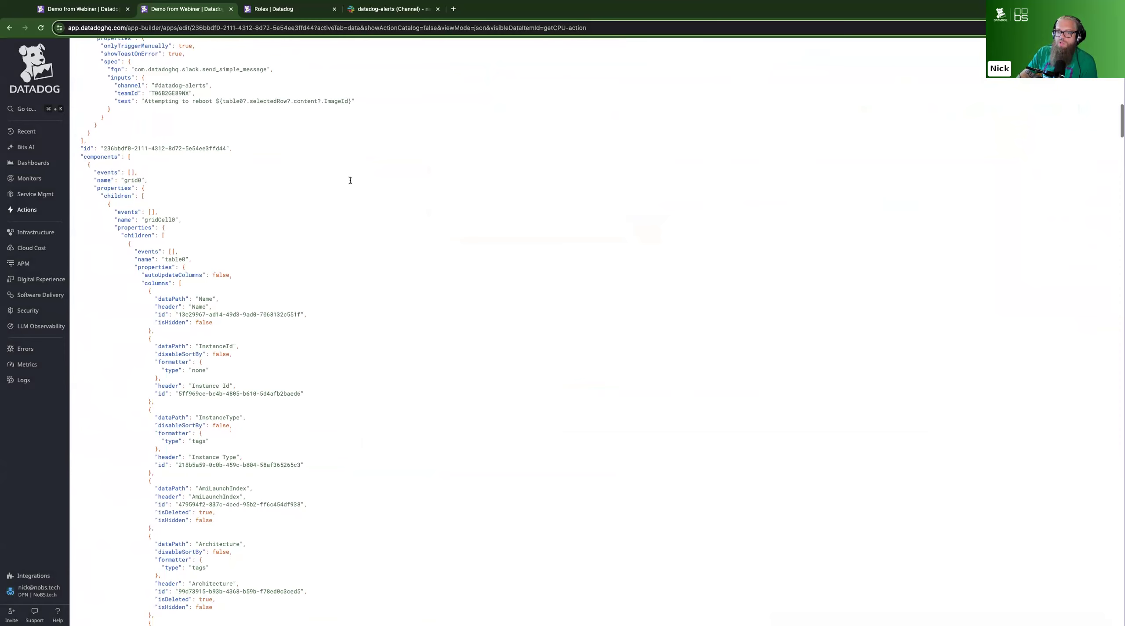
scroll(351, 180, "down", 20)
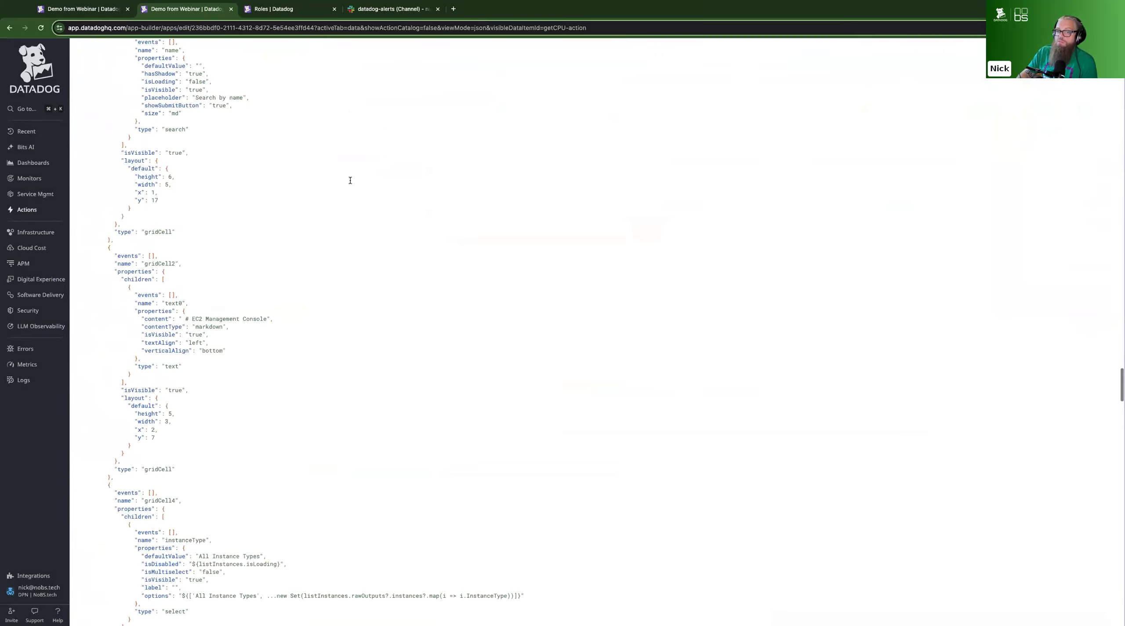
scroll(350, 180, "down", 20)
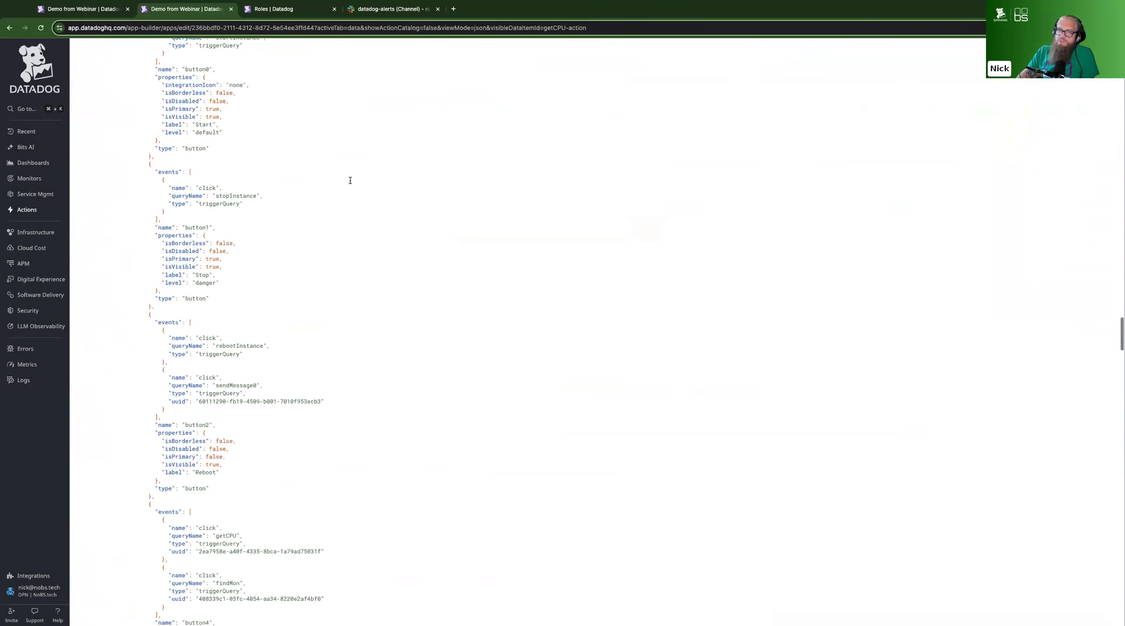
scroll(350, 180, "up", 20)
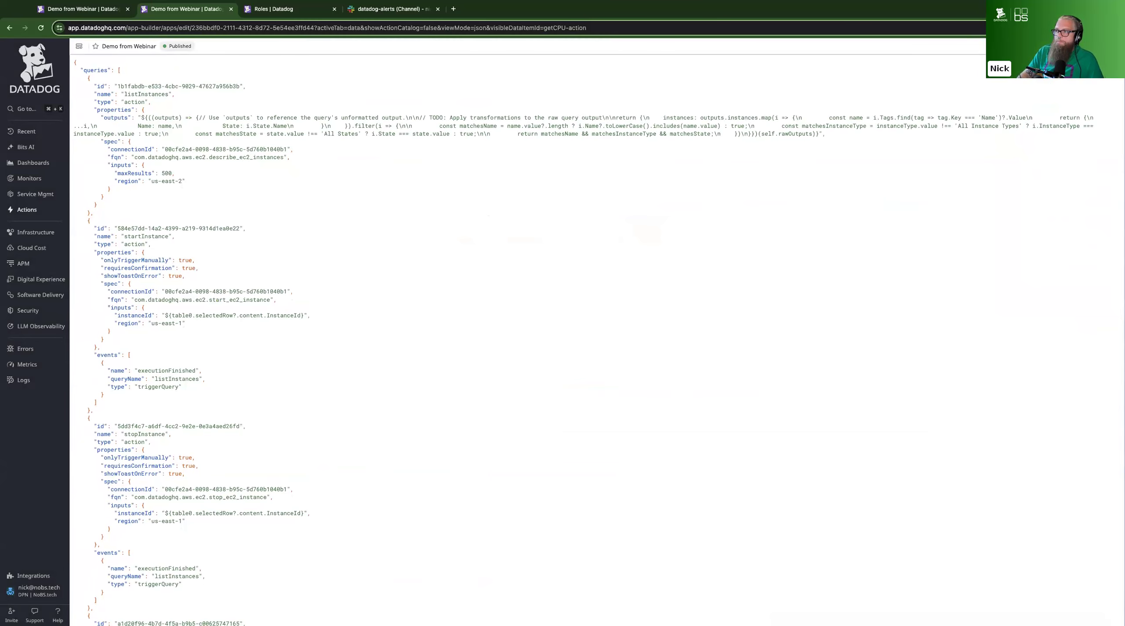
left_click(1114, 46)
left_click(1084, 78)
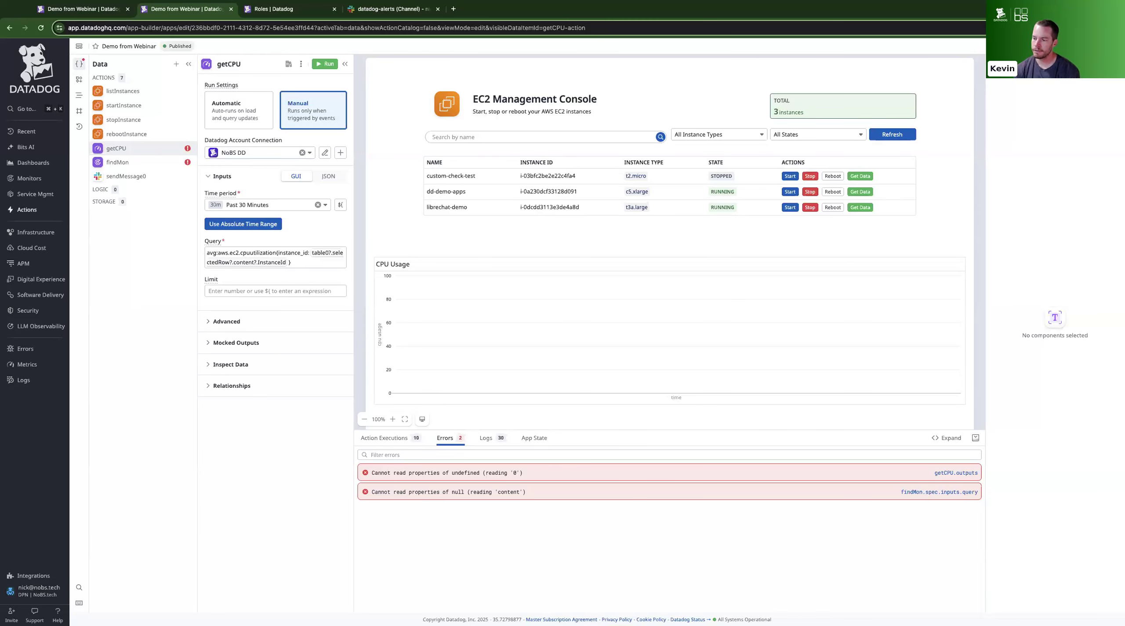
Inspect the CPU Usage chart's Vega-Lite specification in a widened properties area and the expanded editor, and close it without changes
left_click(805, 289)
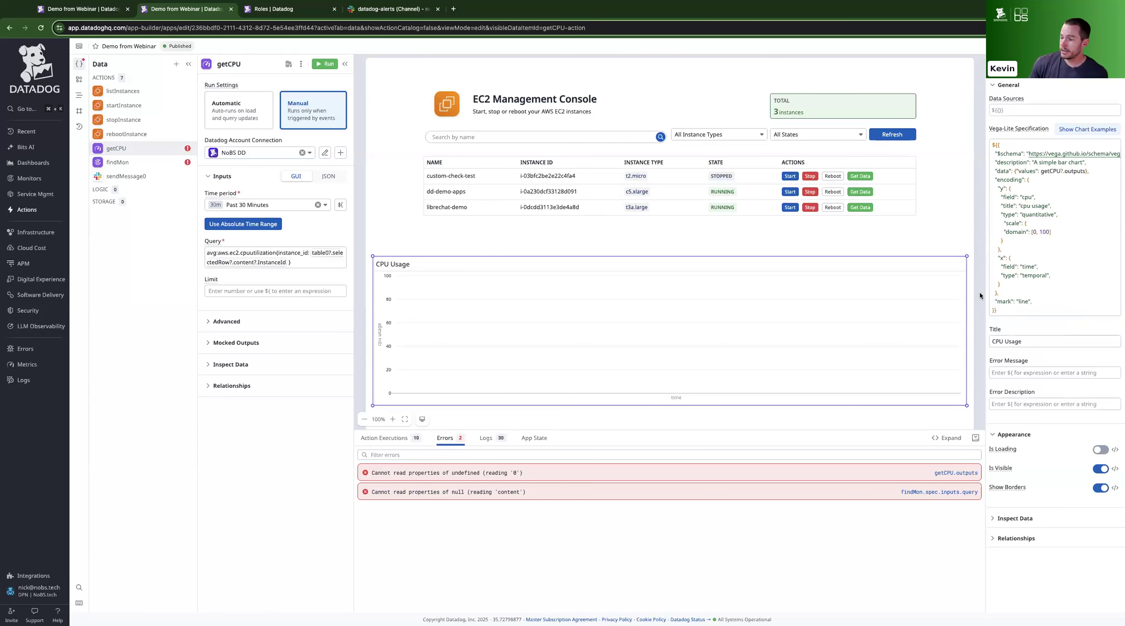
left_click_drag(987, 308, 833, 320)
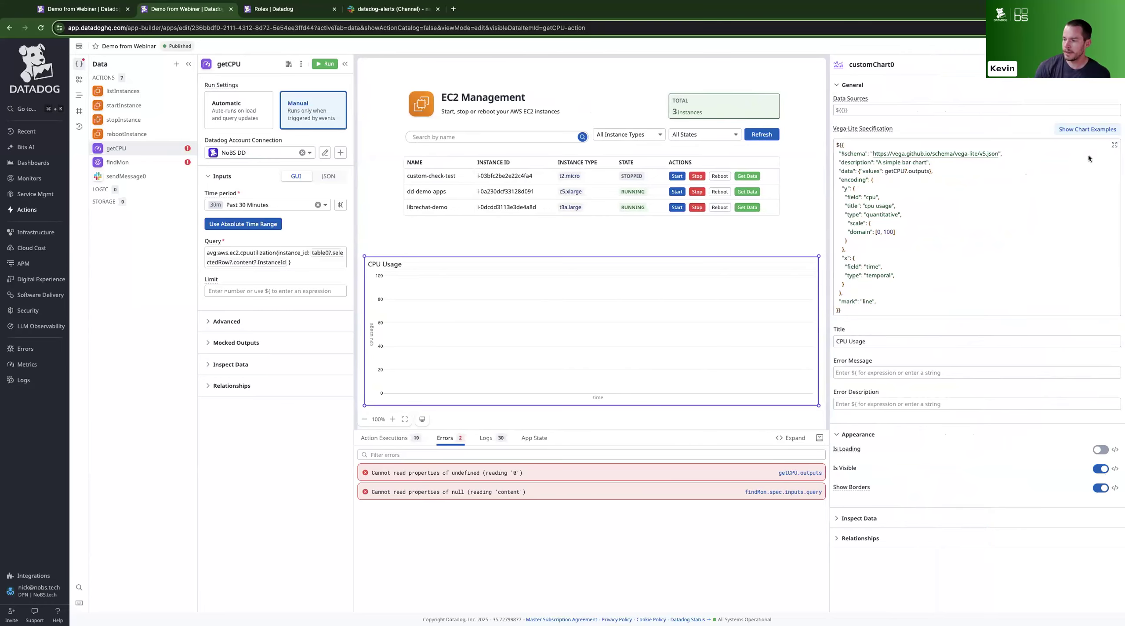
left_click(1114, 144)
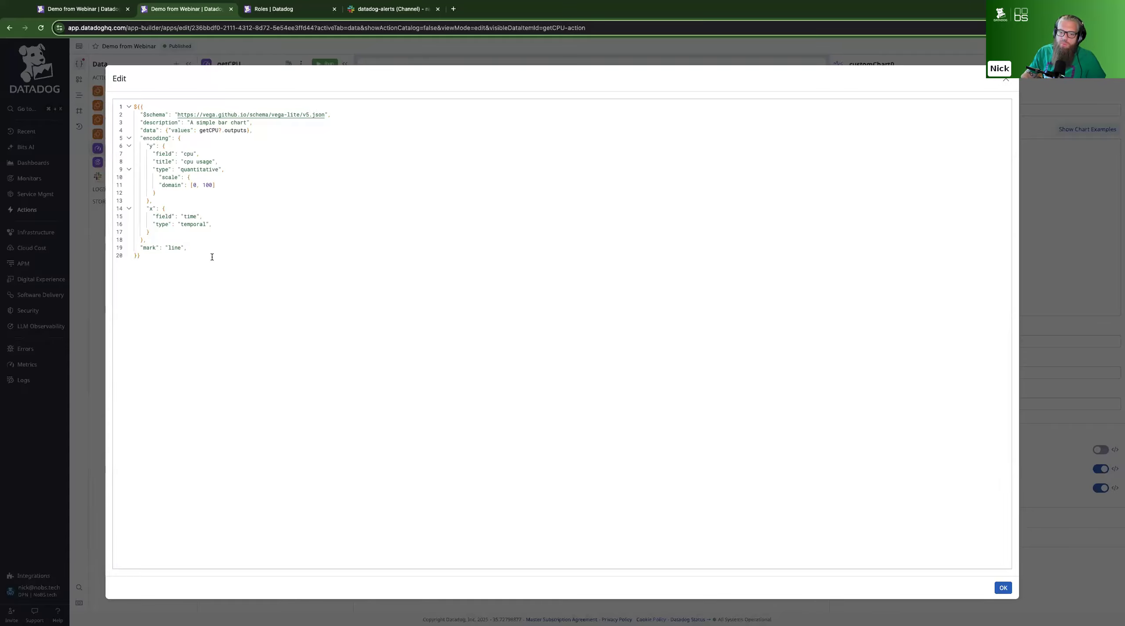
left_click(175, 258)
key("ctrl+a")
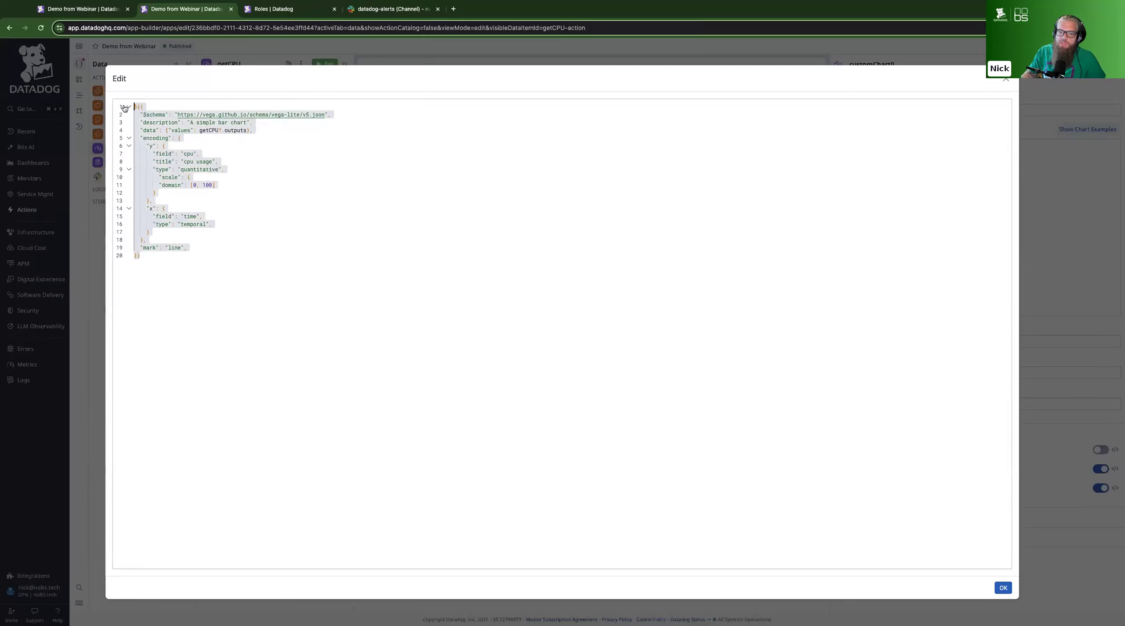
left_click(181, 255)
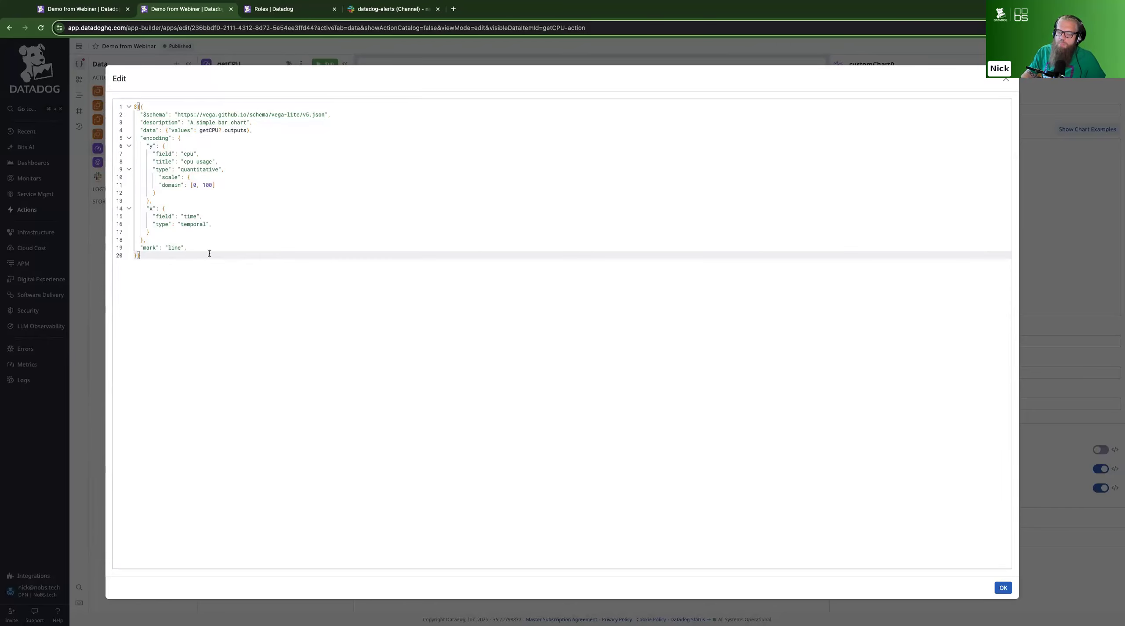
left_click(1005, 80)
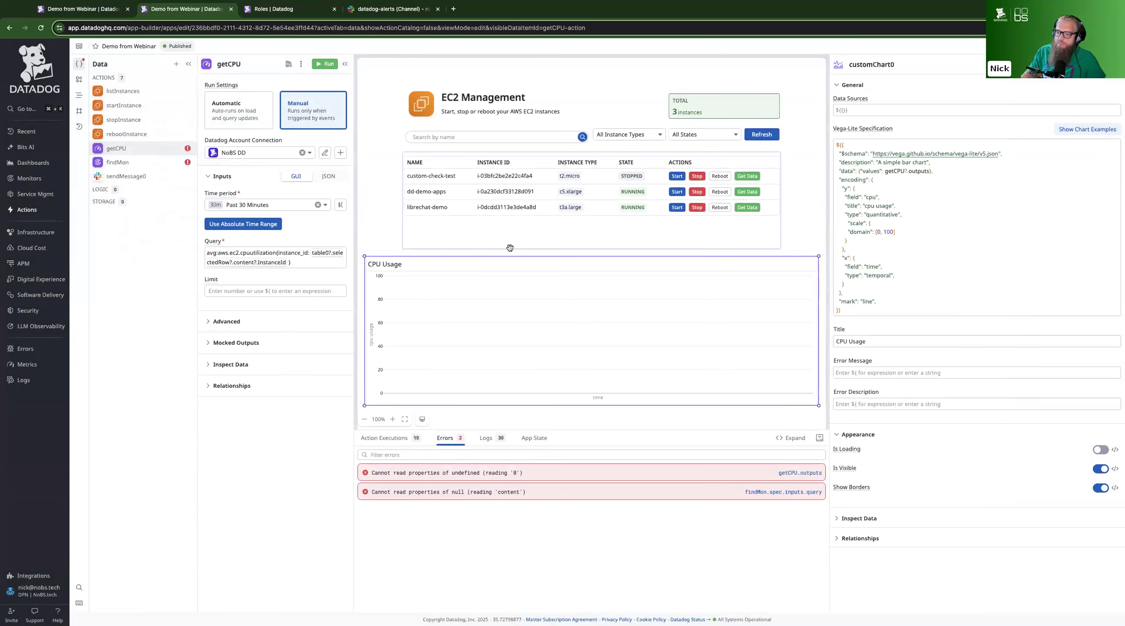
Run Get Data for the librechat-demo instance to refresh the CPU Usage chart, and inspect the getCPU query's instance ID expression
left_click(403, 253)
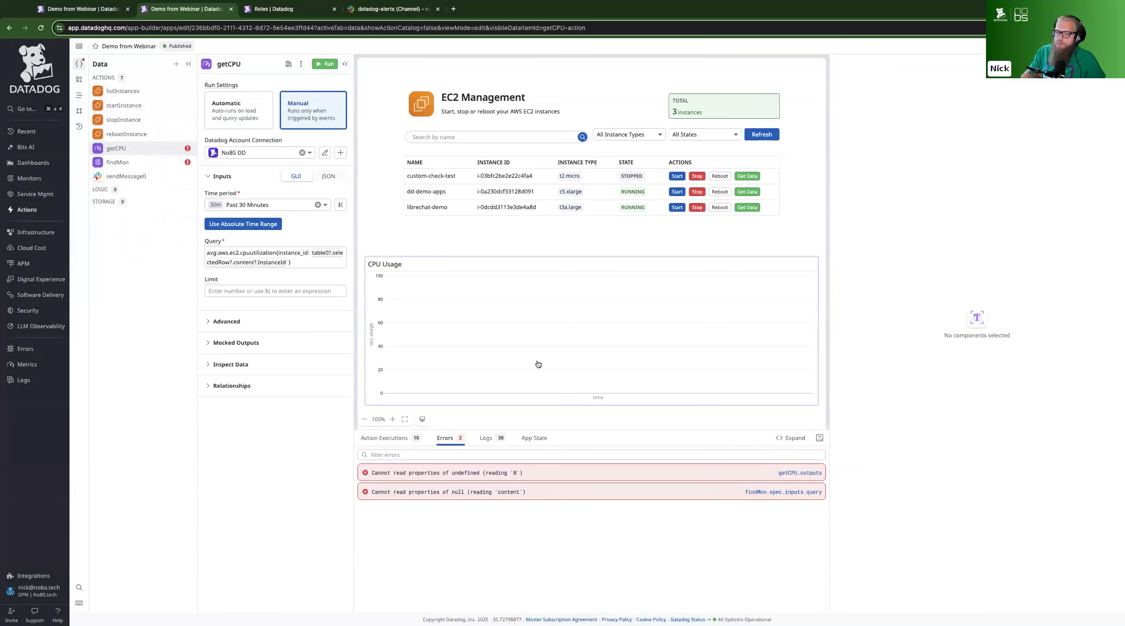
left_click(747, 207)
left_click(747, 206)
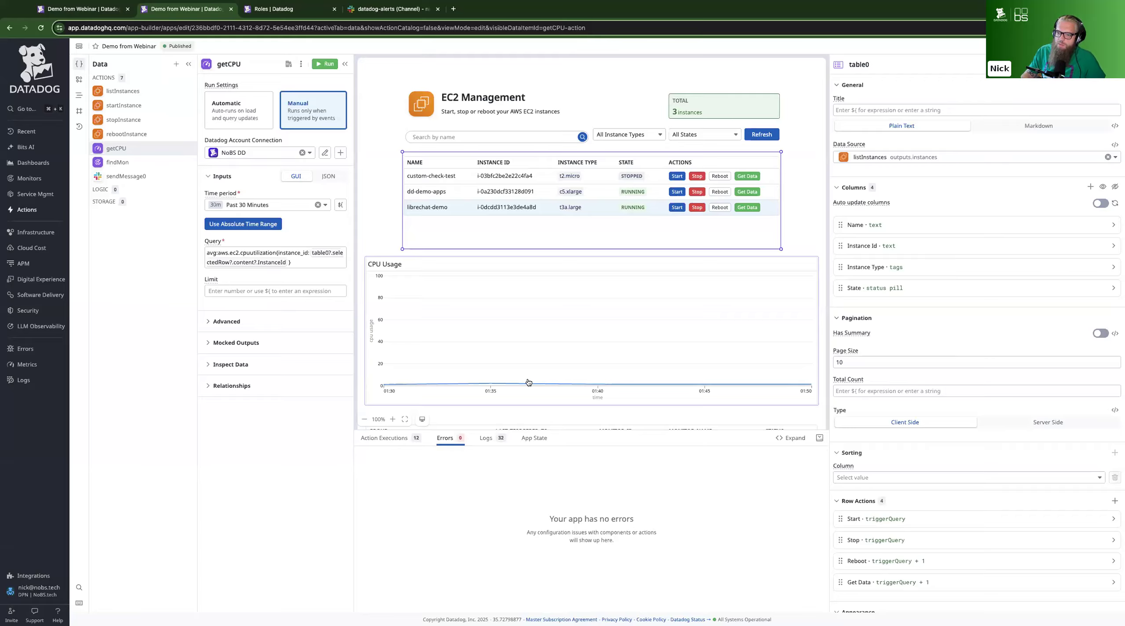
left_click(303, 262)
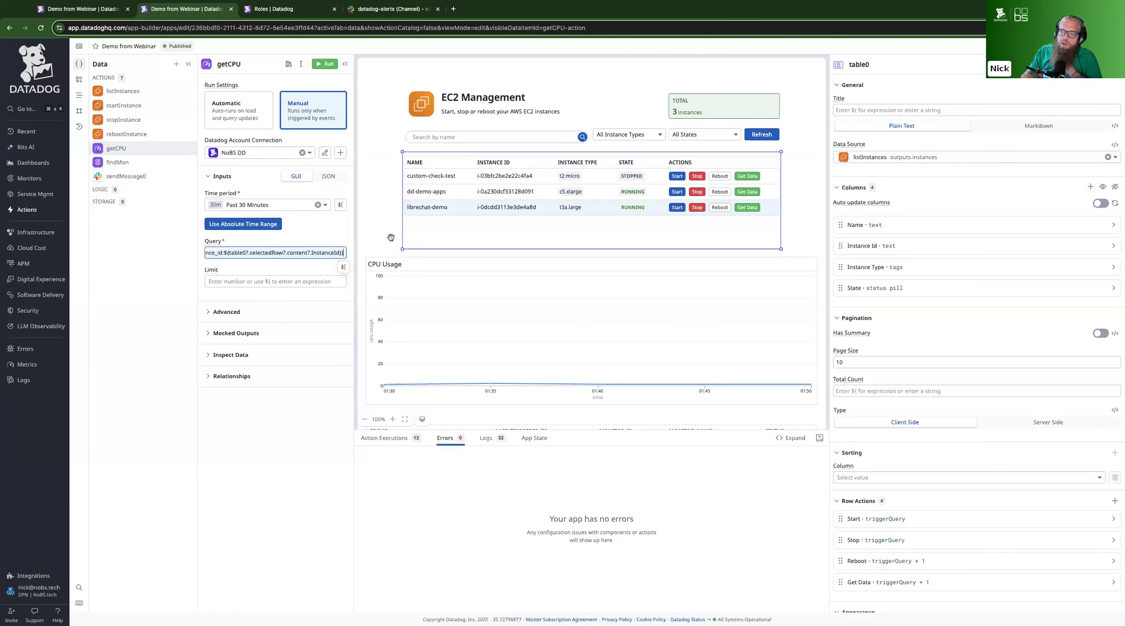
left_click(392, 237)
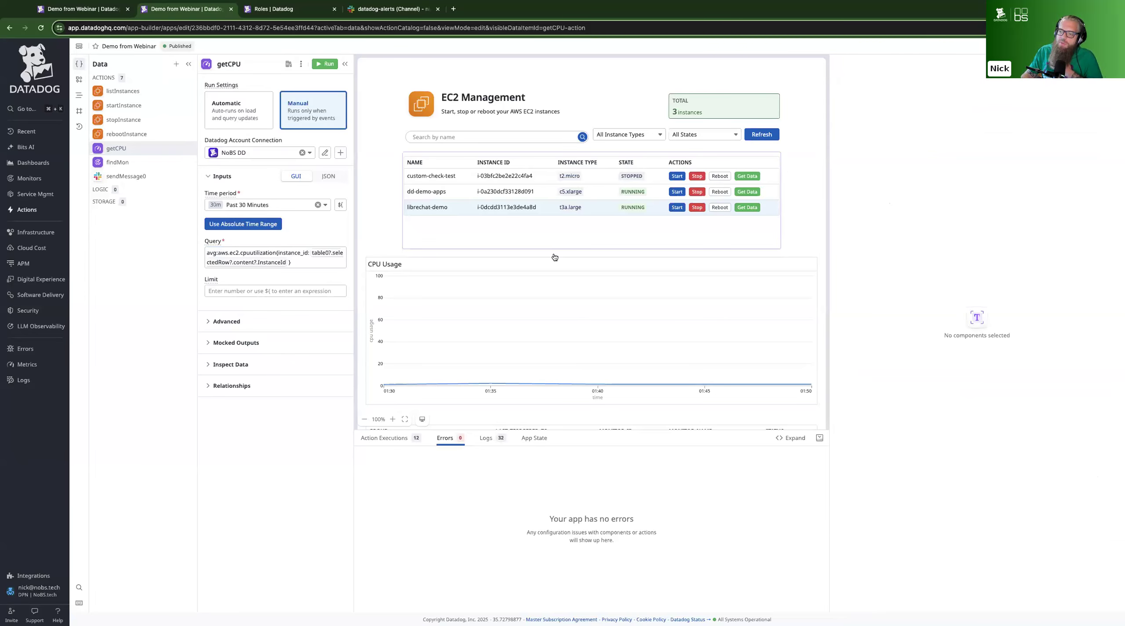
Add the app to a new dashboard and enlarge its widget to fit the instance table and CPU Usage chart
left_click(788, 289)
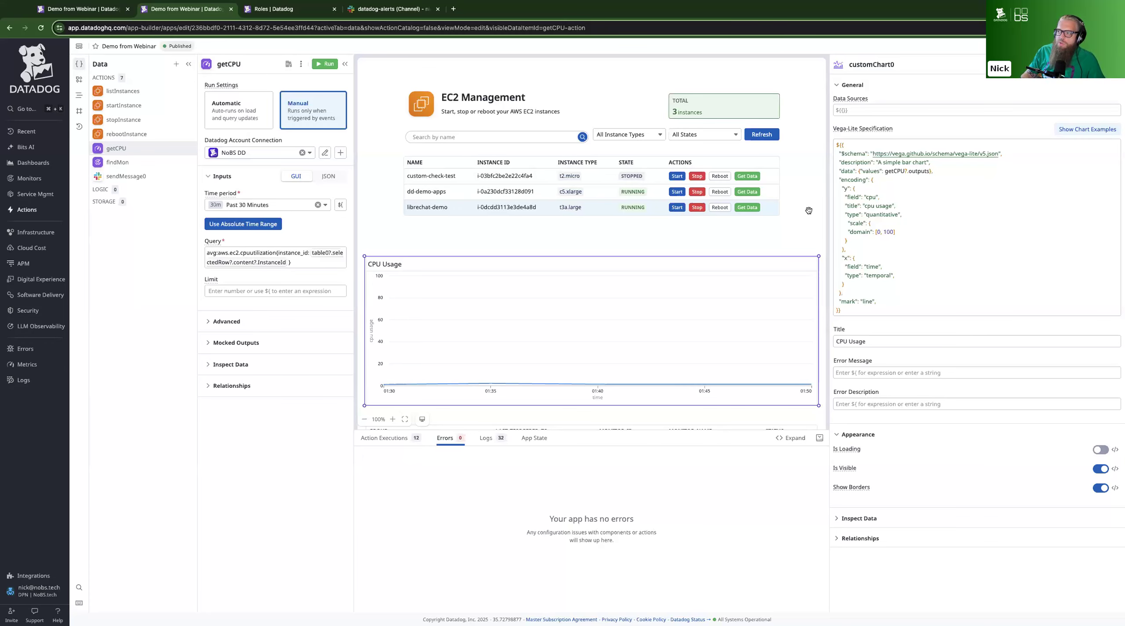
left_click(1114, 47)
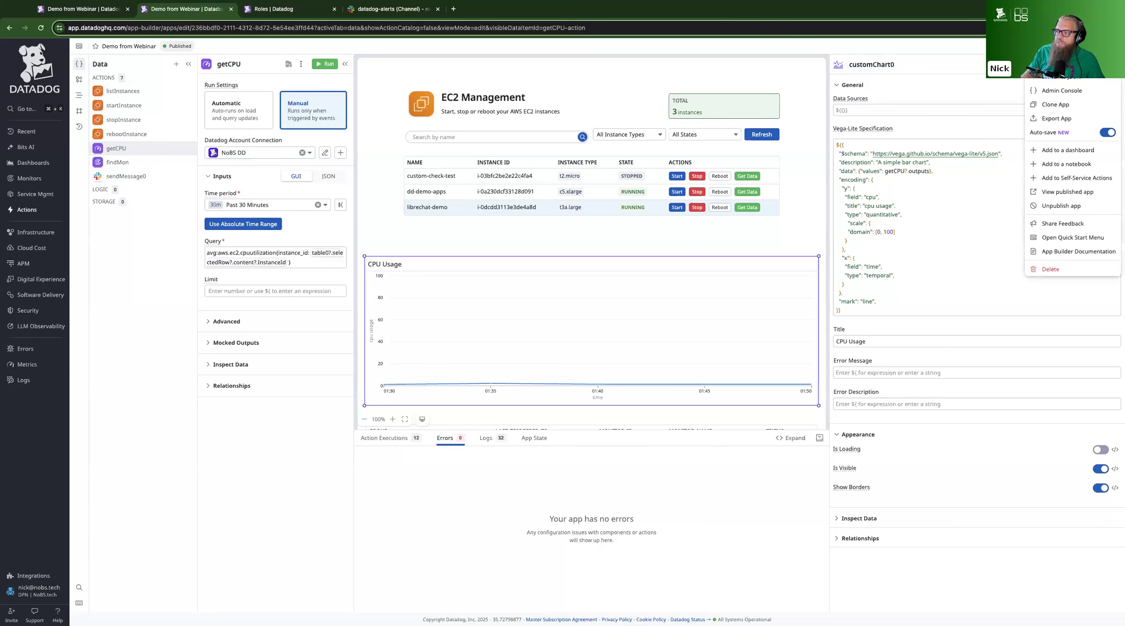
left_click(1067, 150)
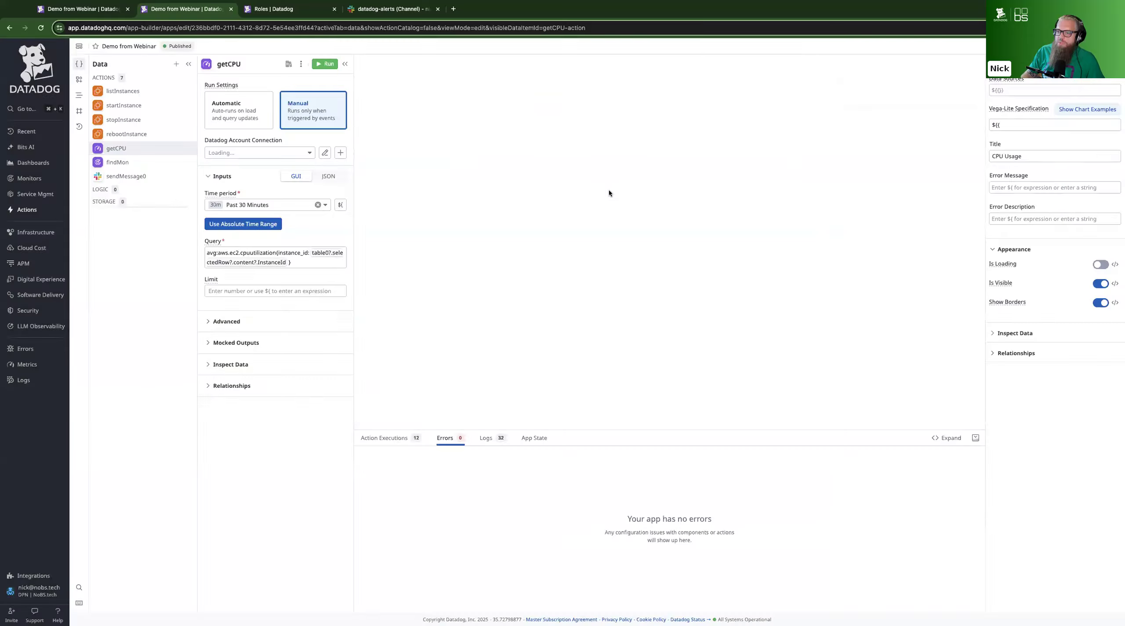
left_click(505, 217)
left_click(662, 204)
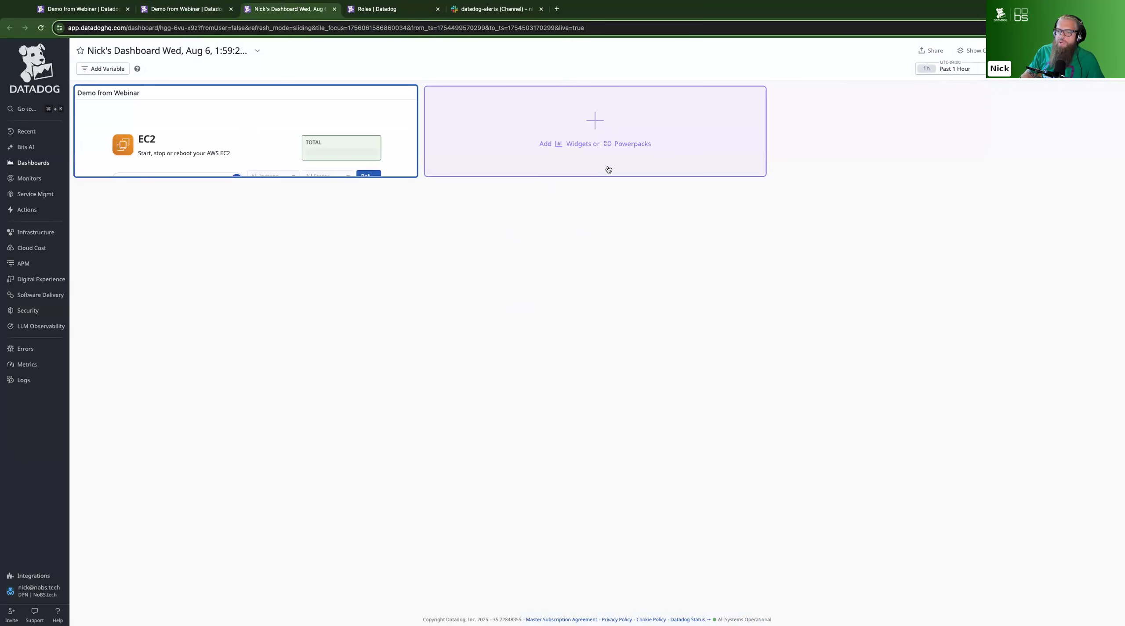
left_click_drag(413, 175, 659, 527)
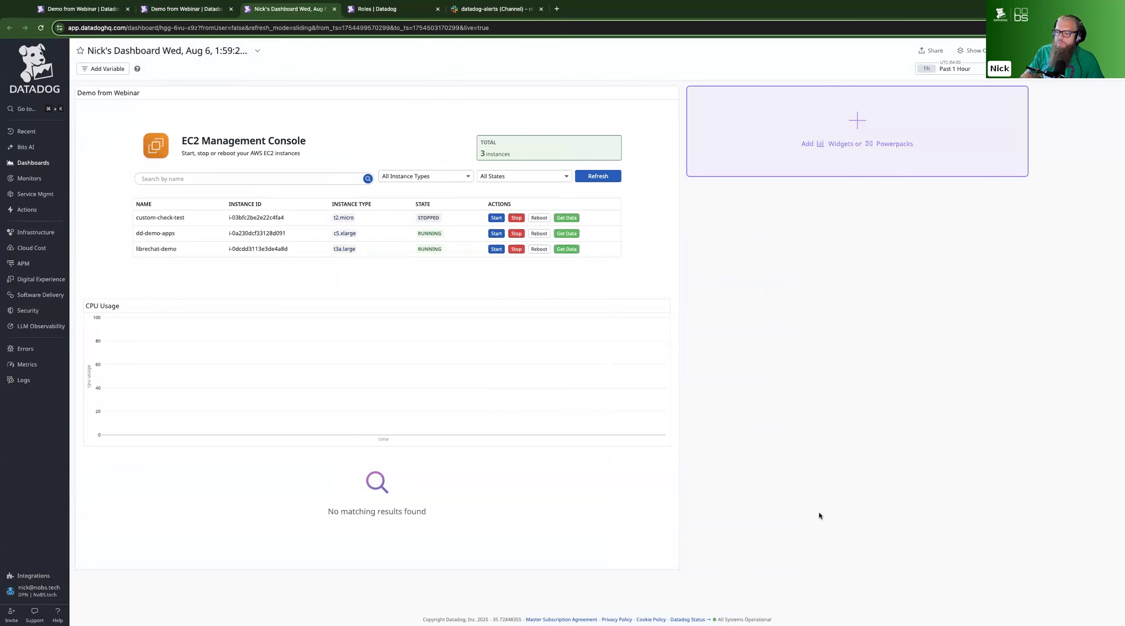